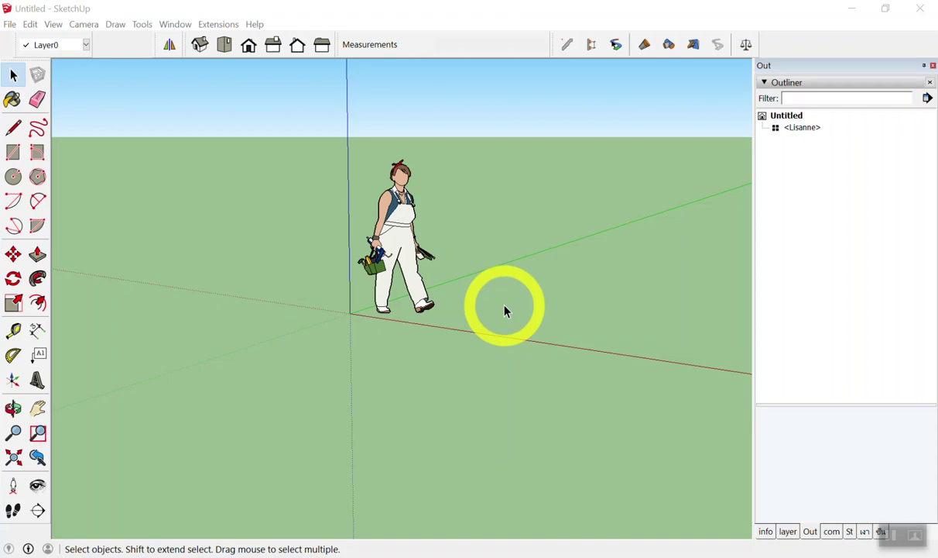
- Orbit and zoom down onto the scale figure, then look over the Preferences Shortcuts page
{"action": "mouse_move", "coordinate": [499, 294]}
{"action": "middle_mouse_down"}
{"action": "mouse_move", "coordinate": [486, 339]}
{"action": "mouse_move", "coordinate": [627, 271]}
{"action": "middle_mouse_up"}
{"action": "scroll", "coordinate": [627, 271], "scroll_direction": "up", "scroll_amount": 2}
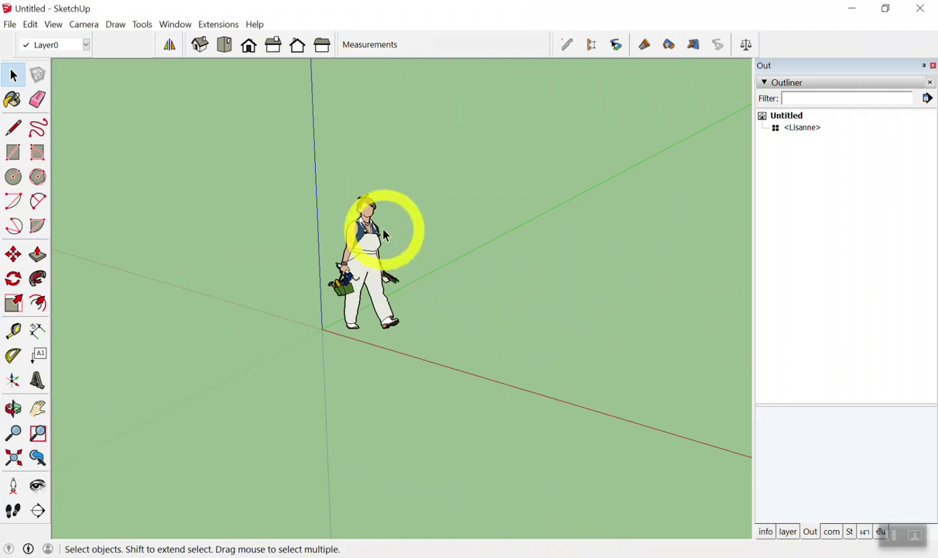
{"action": "scroll", "coordinate": [386, 202], "scroll_direction": "up", "scroll_amount": 1}
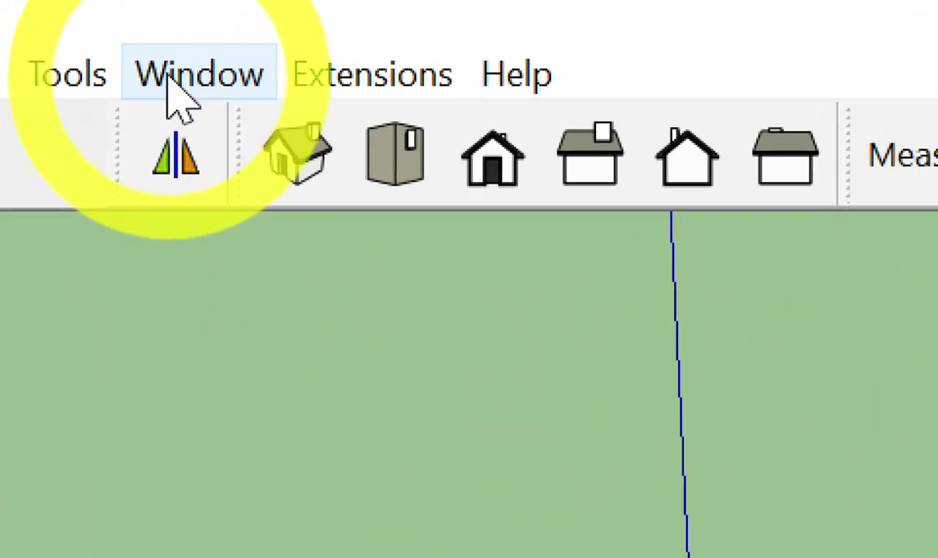
{"action": "left_click", "coordinate": [176, 91]}
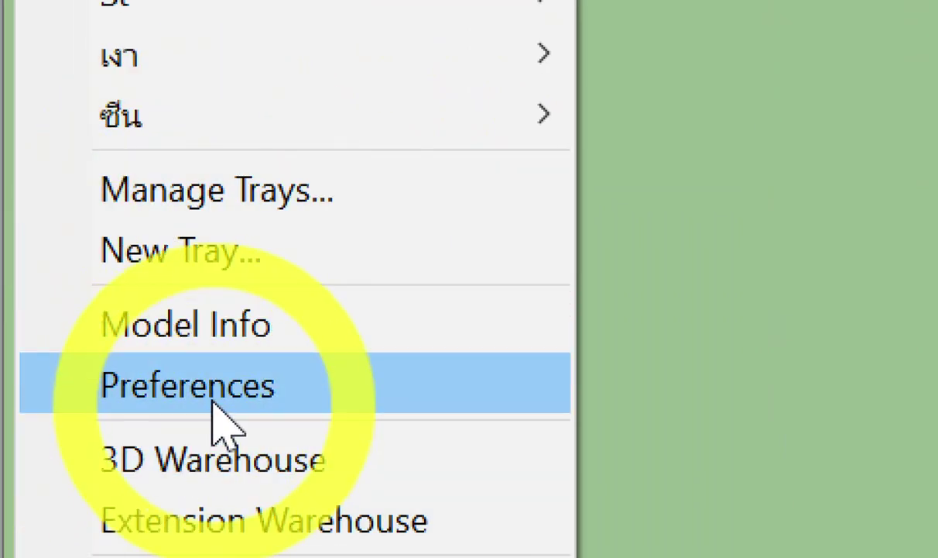
{"action": "left_click", "coordinate": [214, 402]}
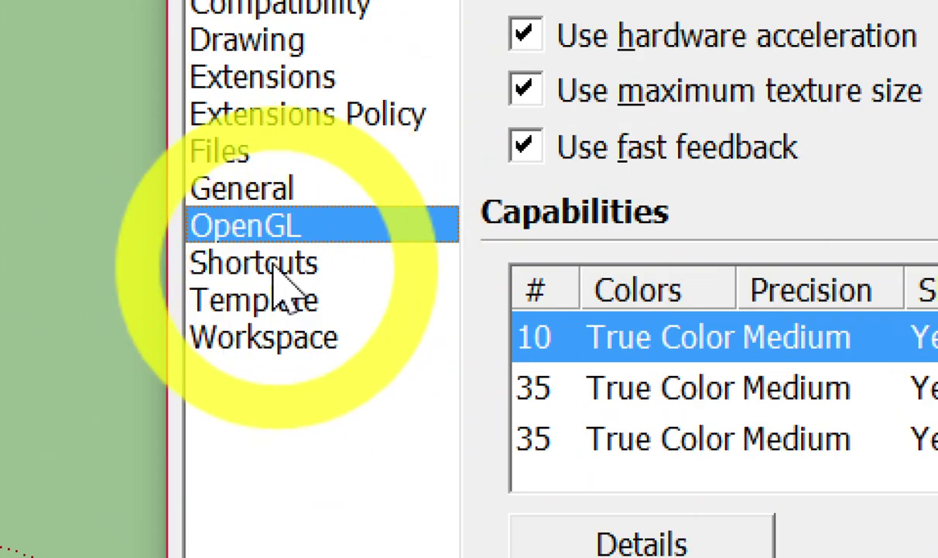
{"action": "left_click", "coordinate": [265, 281]}
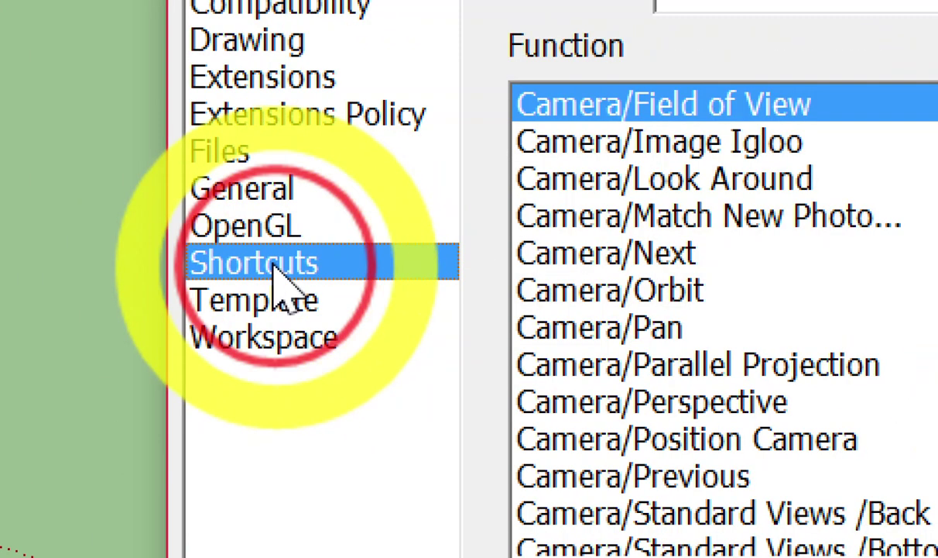
{"action": "left_click", "coordinate": [270, 270]}
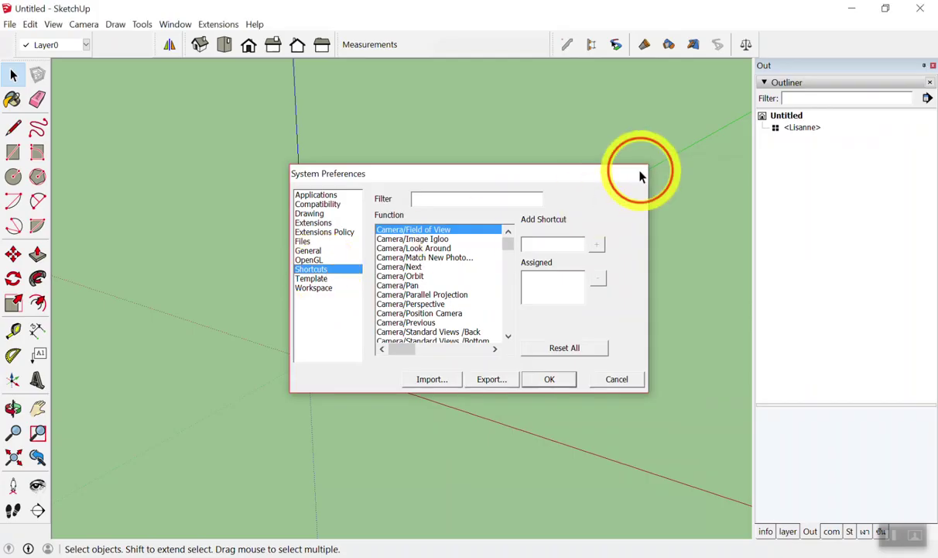
{"action": "left_click", "coordinate": [639, 174]}
- Reset all keyboard shortcuts to defaults in Preferences > Shortcuts and confirm with OK
{"action": "left_click", "coordinate": [175, 89]}
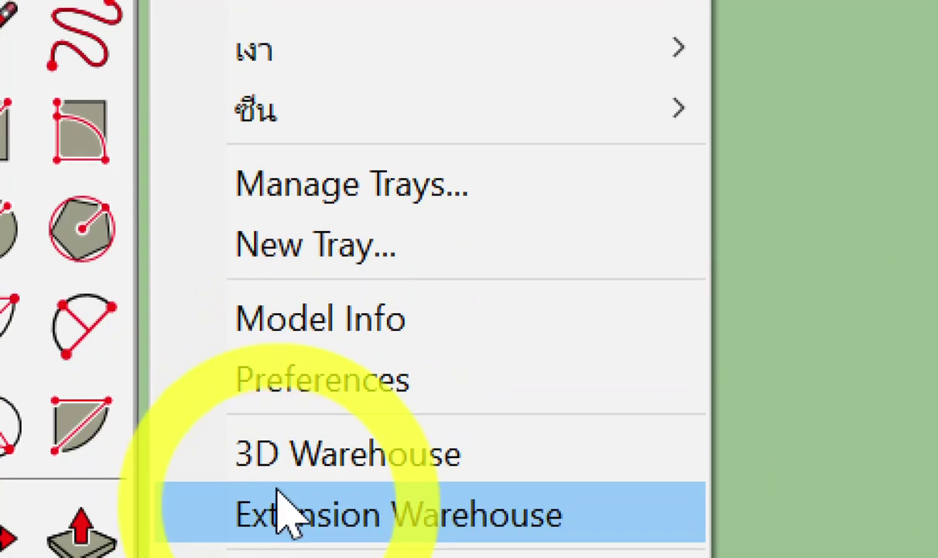
{"action": "left_click", "coordinate": [331, 398]}
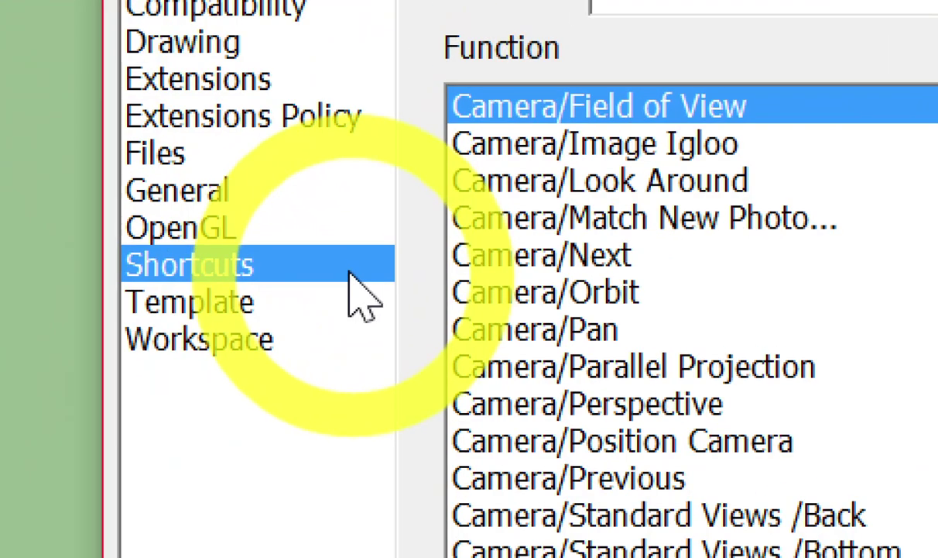
{"action": "left_click", "coordinate": [334, 274]}
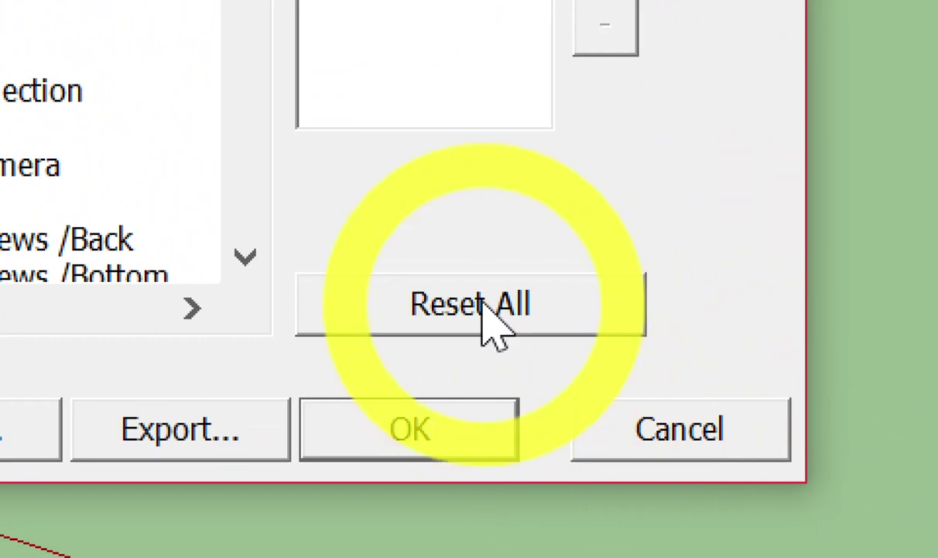
{"action": "left_click", "coordinate": [508, 326]}
{"action": "left_click", "coordinate": [565, 324]}
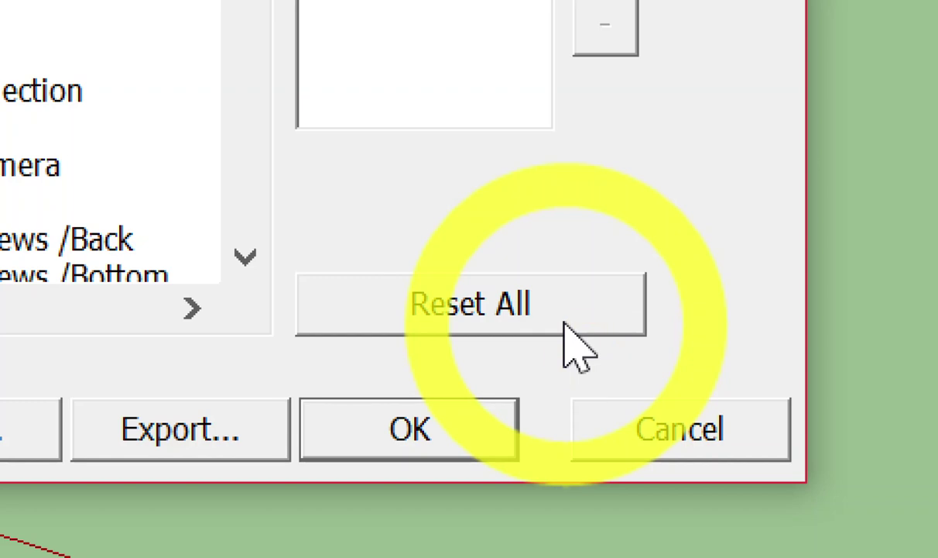
{"action": "left_click", "coordinate": [565, 330]}
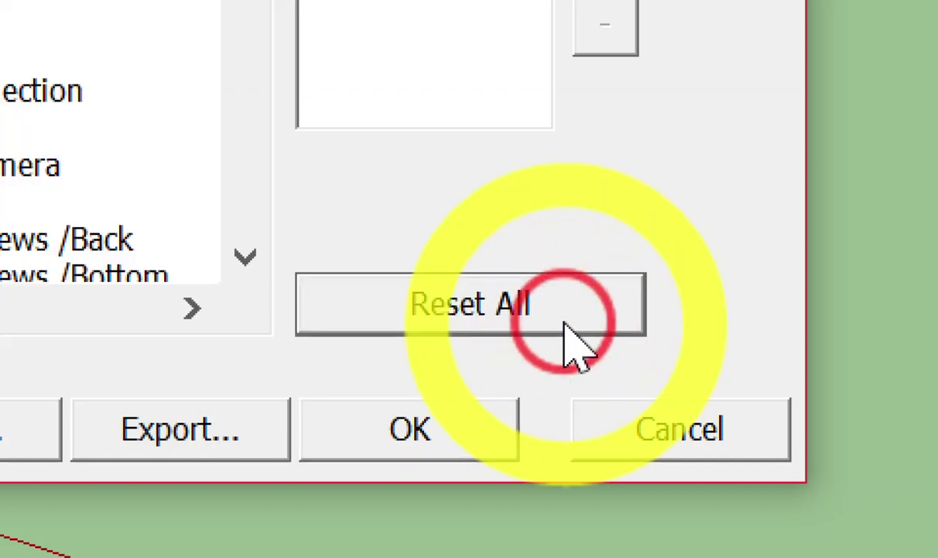
{"action": "left_click", "coordinate": [447, 425]}
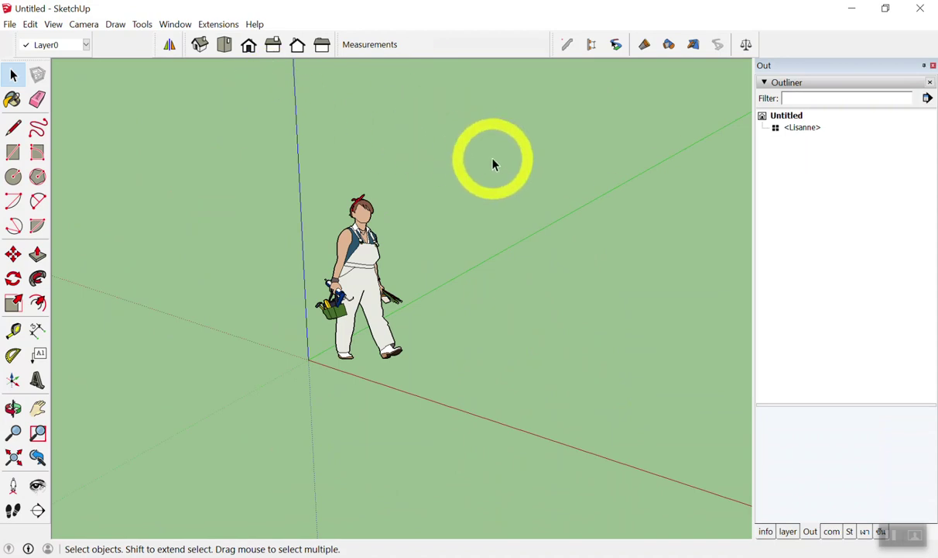
- Alternate between the Line tool (L) and Select (Space), finishing with the Line tool active
{"action": "key", "text": "l"}
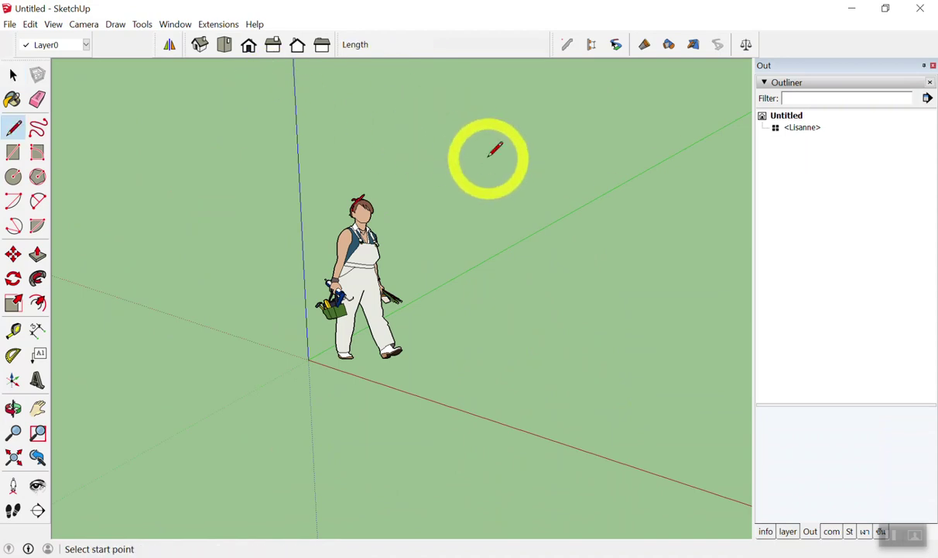
{"action": "key", "text": "space"}
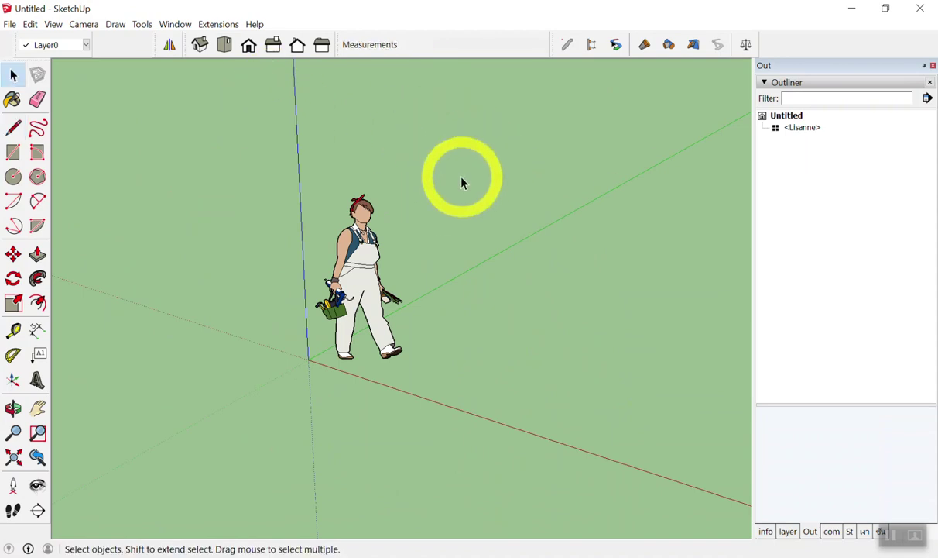
{"action": "key", "text": "l"}
{"action": "key", "text": "space"}
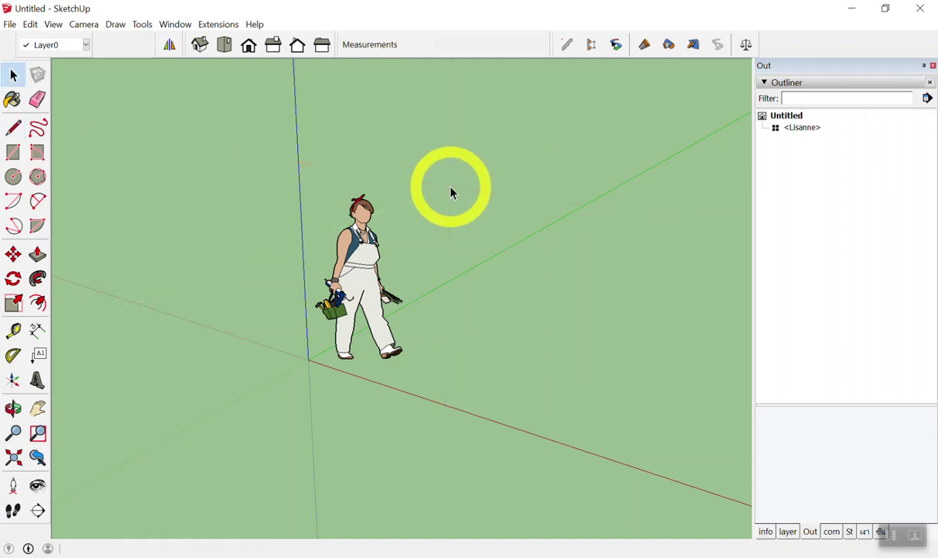
{"action": "key", "text": "l"}
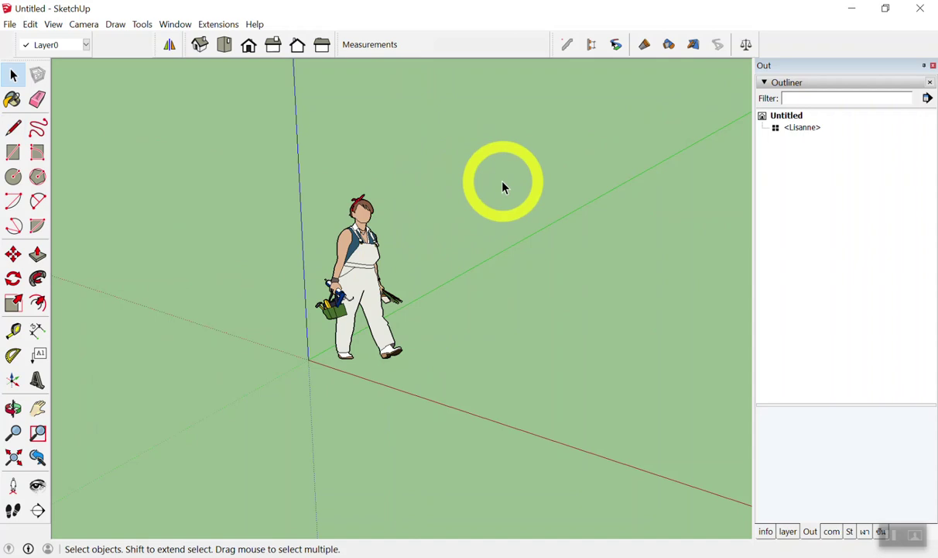
{"action": "key", "text": "l"}
{"action": "key", "text": "space"}
{"action": "key", "text": "l"}
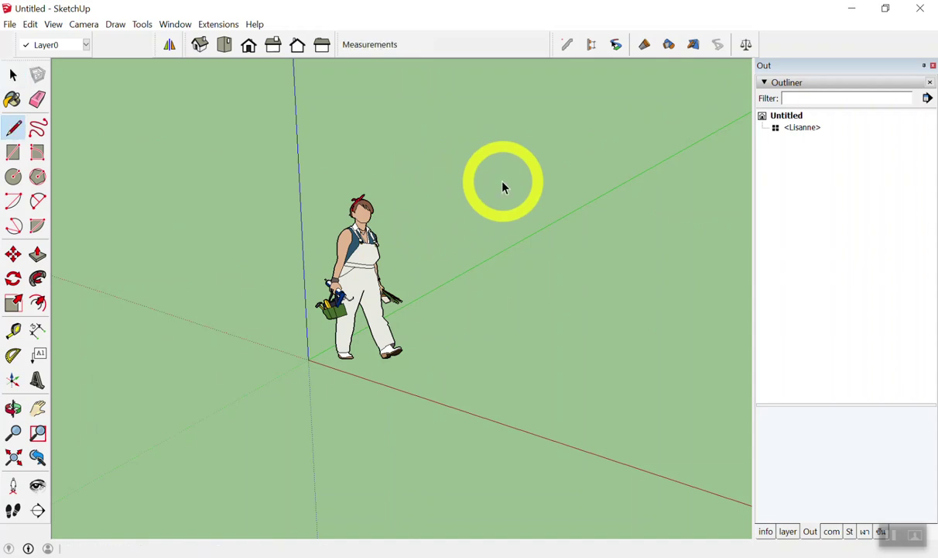
{"action": "key", "text": "l"}
{"action": "key", "text": "space"}
{"action": "key", "text": "l"}
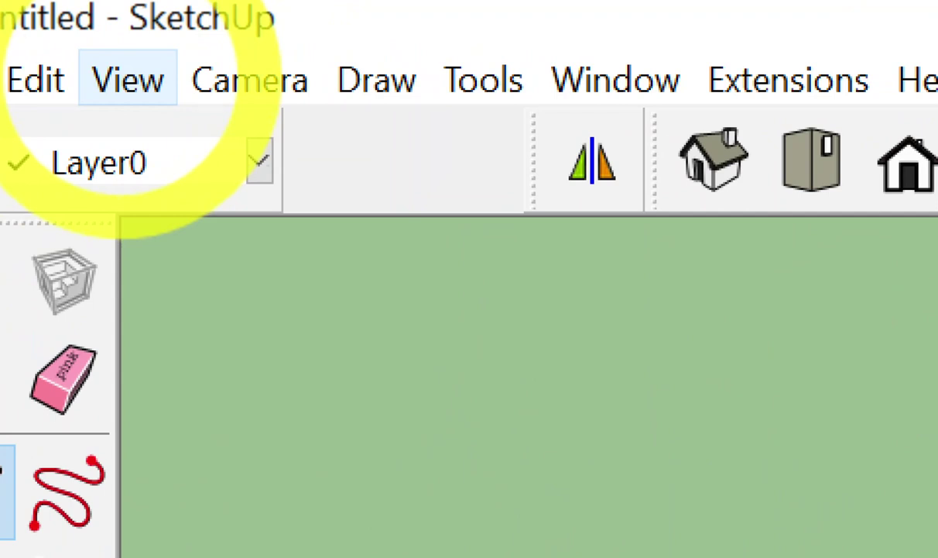
- Open the Toolbars dialog from the View menu and show its Options tab
{"action": "left_click", "coordinate": [126, 87]}
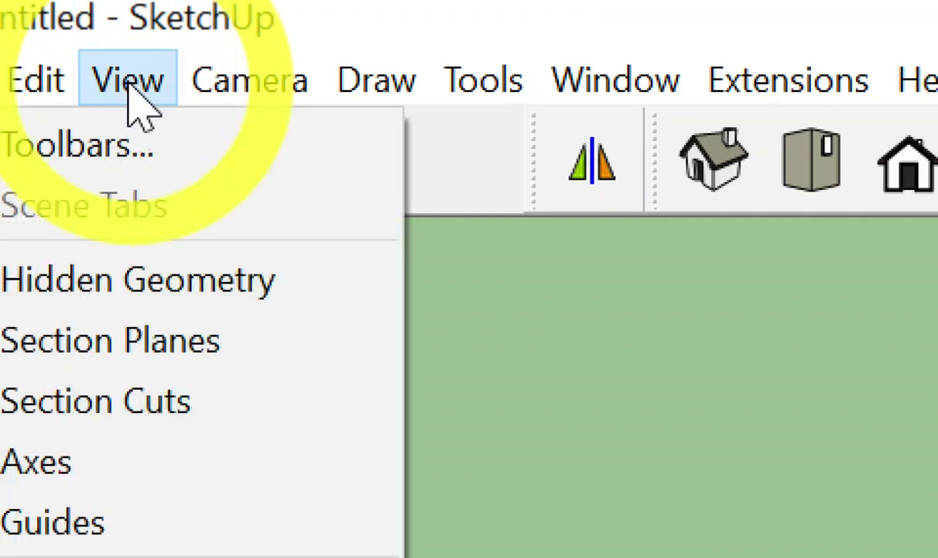
{"action": "left_click", "coordinate": [129, 88]}
{"action": "left_click", "coordinate": [127, 85]}
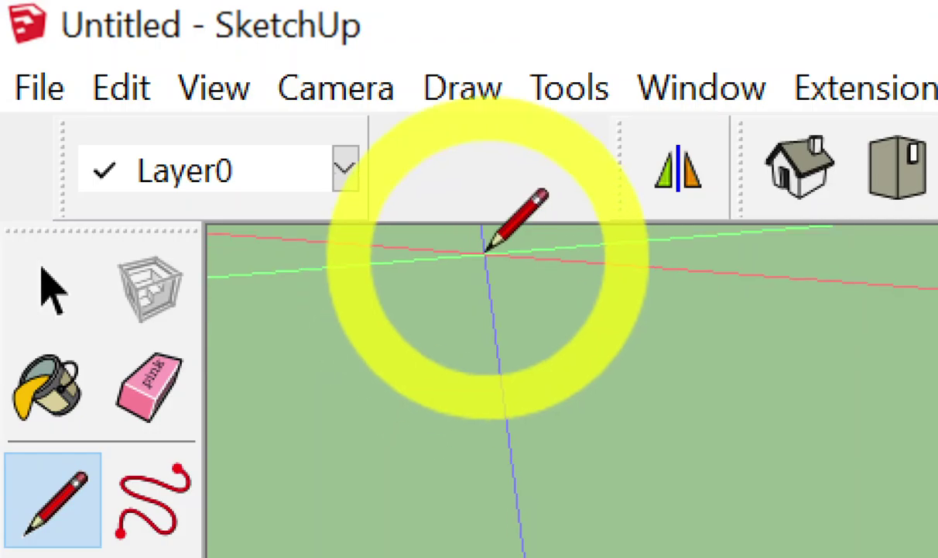
{"action": "left_click", "coordinate": [234, 118]}
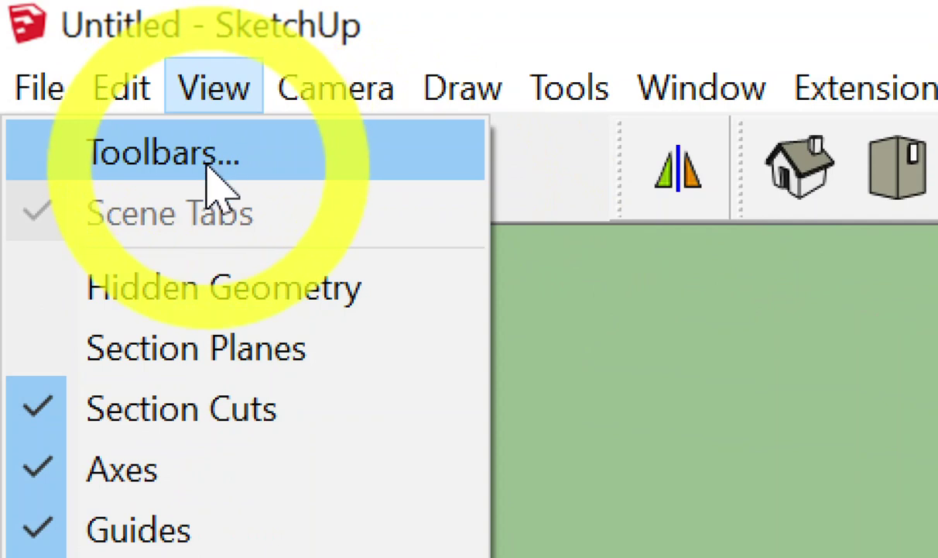
{"action": "left_click", "coordinate": [203, 154]}
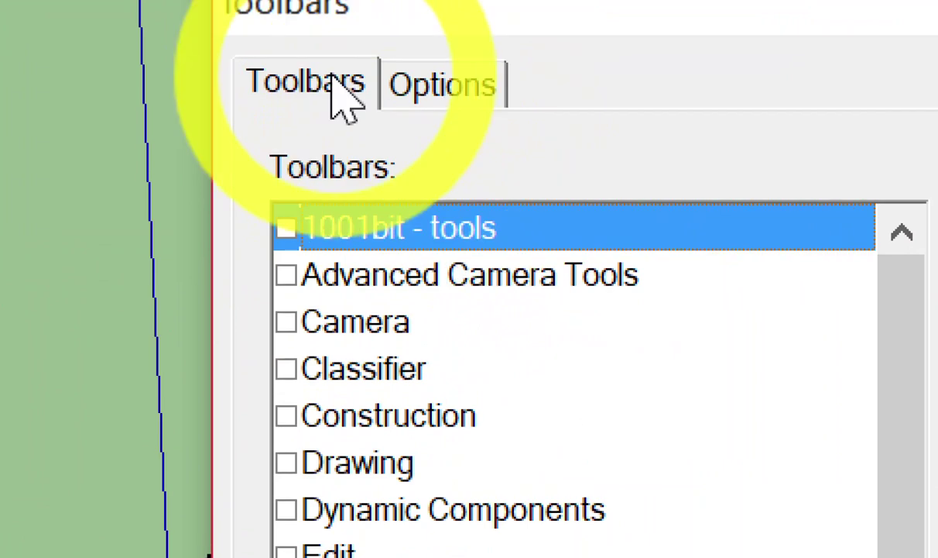
{"action": "left_click", "coordinate": [488, 79]}
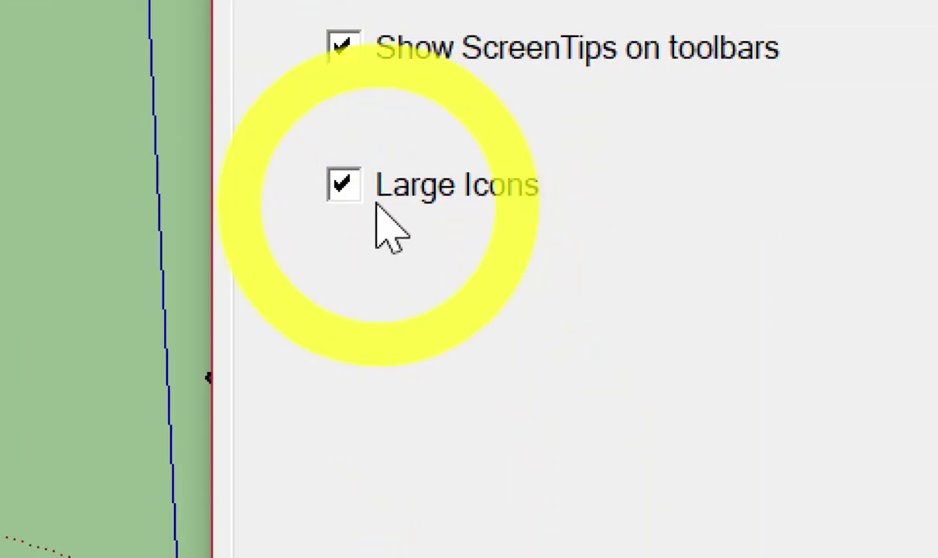
- Toggle Large Icons on and off several times, leaving large toolbar icons switched on
{"action": "left_click", "coordinate": [333, 184]}
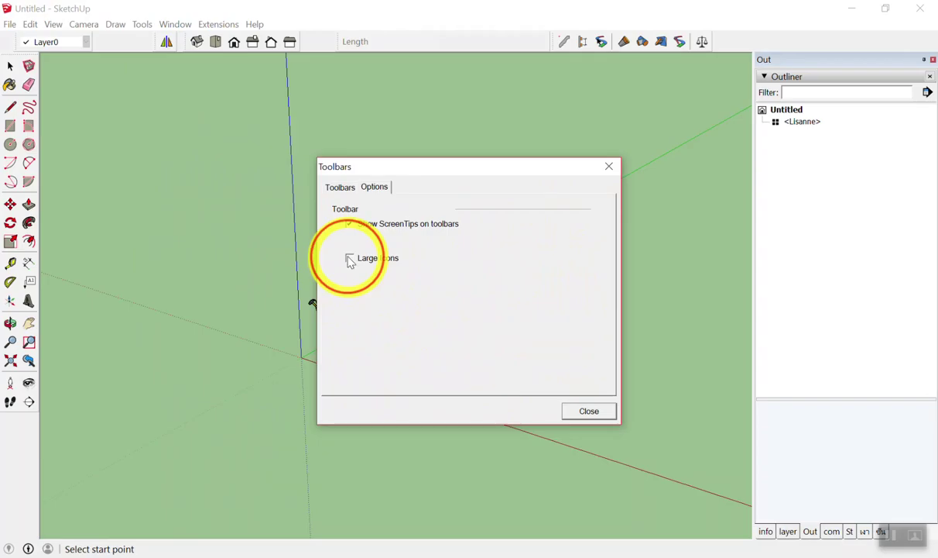
{"action": "left_click", "coordinate": [349, 259]}
{"action": "left_click", "coordinate": [349, 258]}
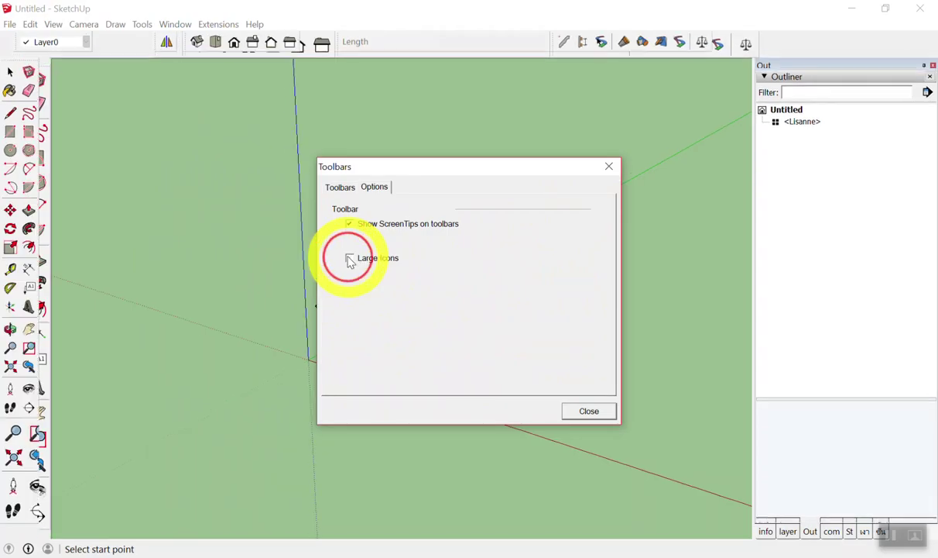
{"action": "left_click", "coordinate": [350, 259]}
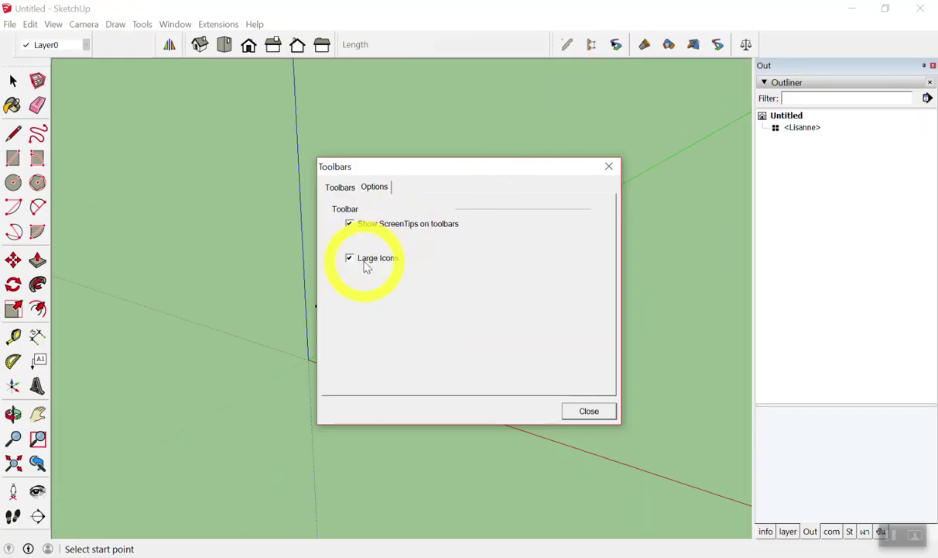
{"action": "left_click", "coordinate": [351, 263]}
{"action": "left_click", "coordinate": [350, 261]}
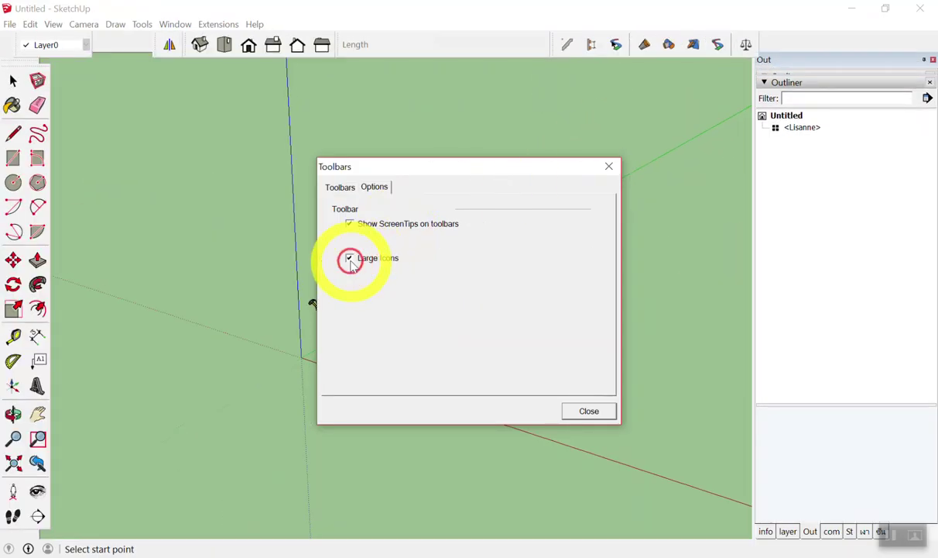
{"action": "left_click", "coordinate": [350, 260]}
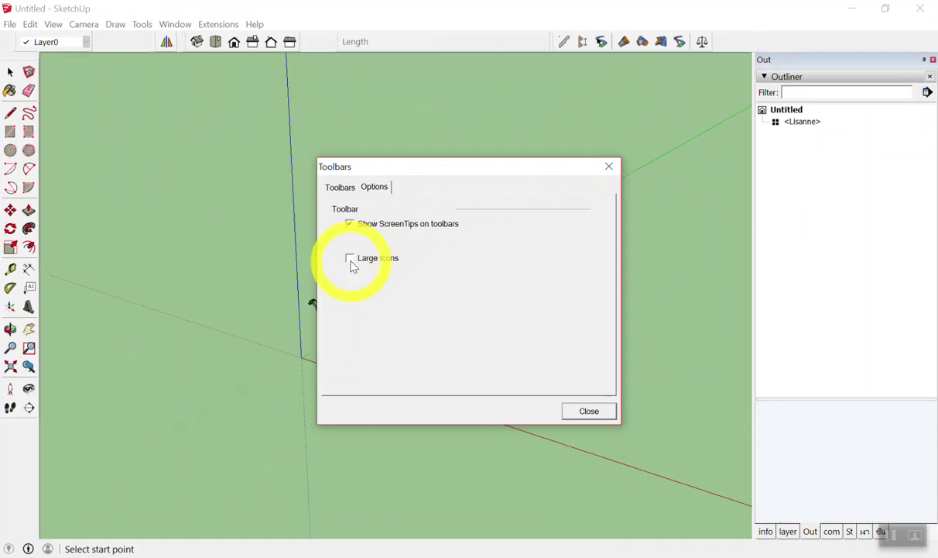
{"action": "left_click", "coordinate": [350, 260]}
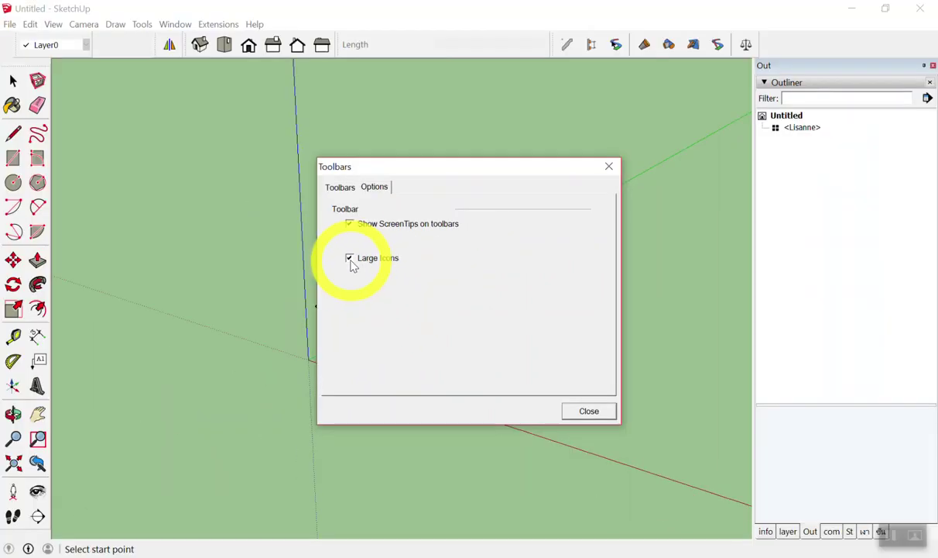
{"action": "left_click", "coordinate": [350, 259]}
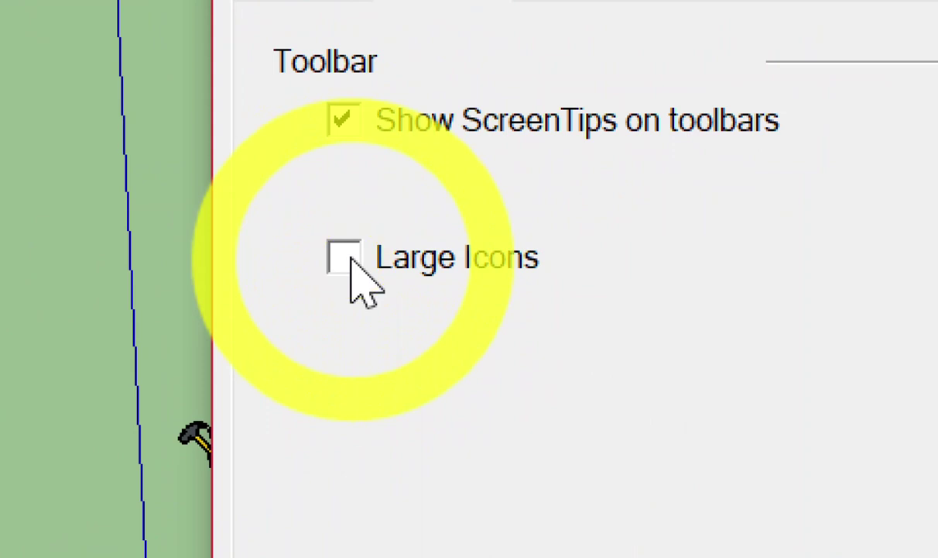
{"action": "left_click", "coordinate": [348, 259]}
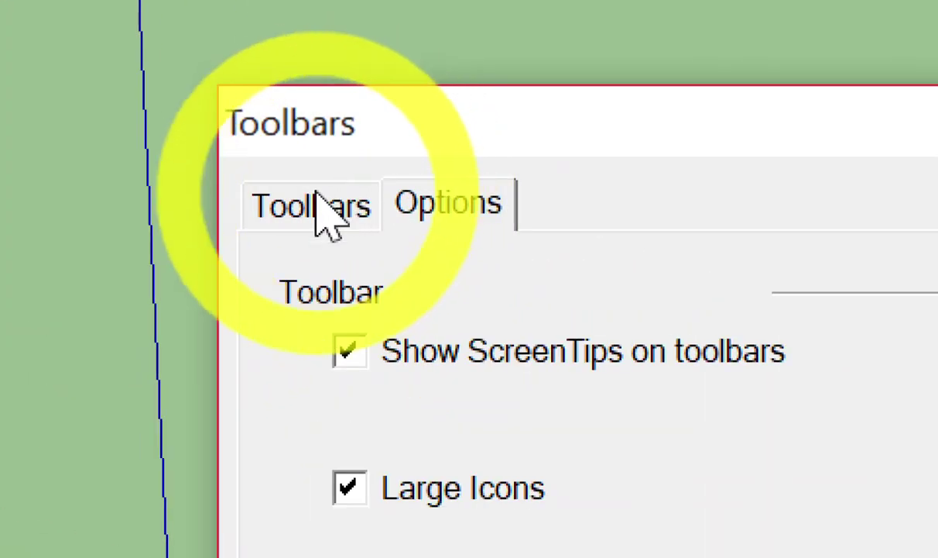
- Glance at the Toolbars list, return to Options, and close the Toolbars dialog
{"action": "left_click", "coordinate": [318, 195]}
{"action": "left_click", "coordinate": [318, 194]}
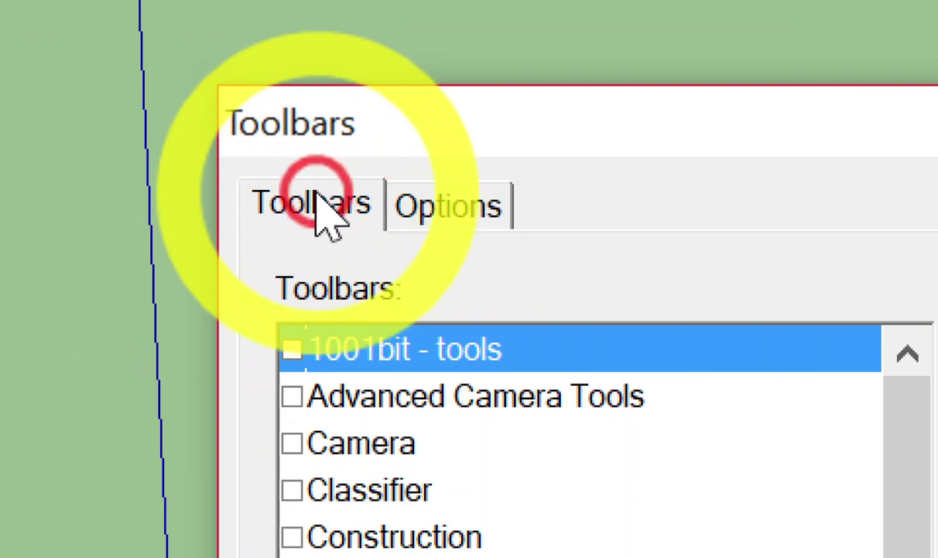
{"action": "left_click", "coordinate": [491, 215]}
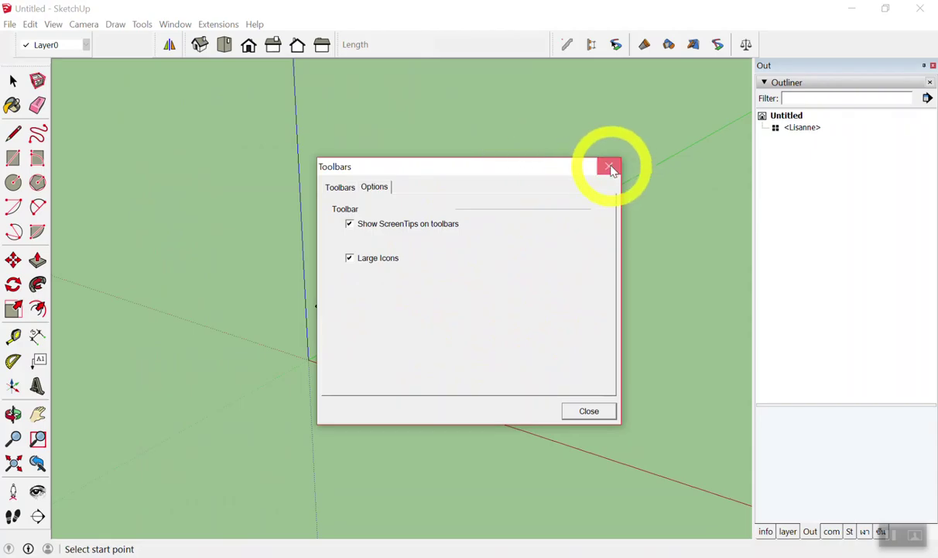
{"action": "left_click", "coordinate": [611, 167]}
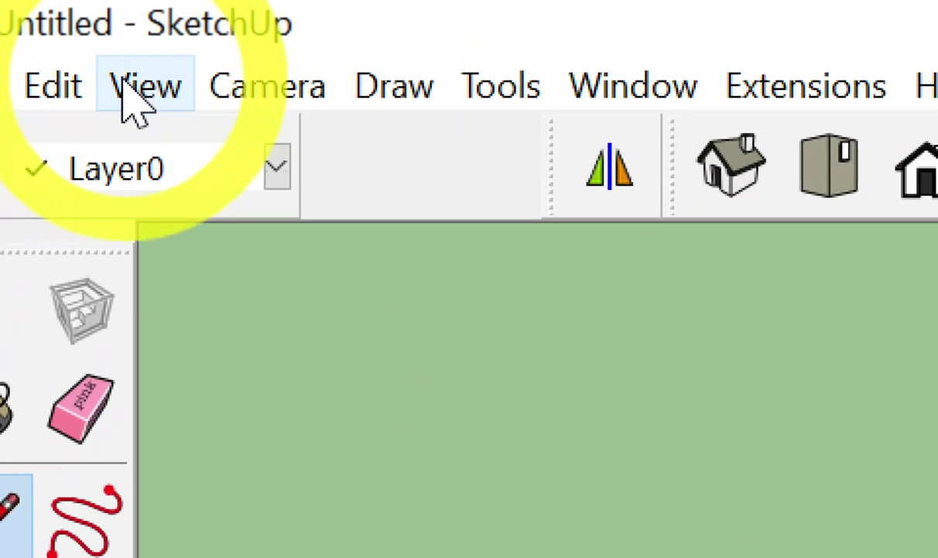
- In View > Toolbars, briefly tick then untick 1001bit - tools and Advanced Camera Tools
{"action": "left_click", "coordinate": [124, 85]}
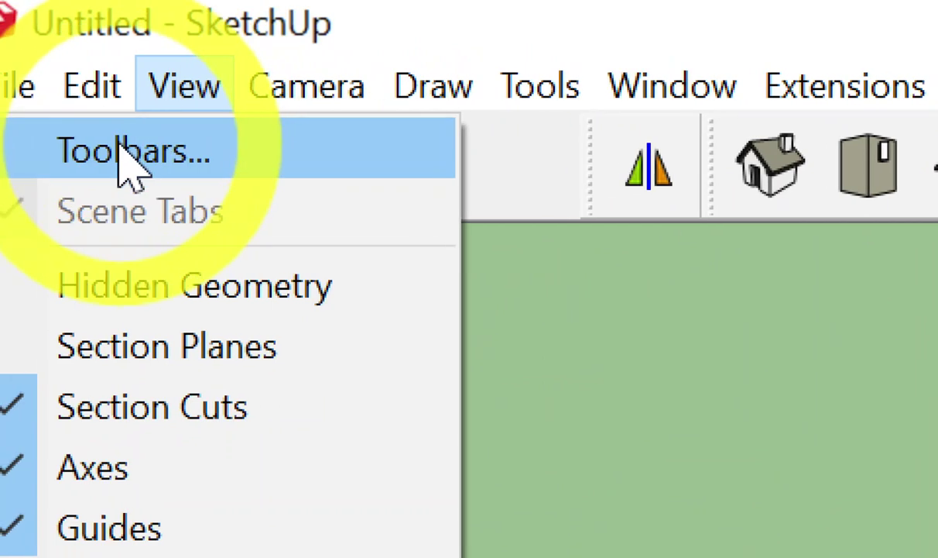
{"action": "left_click", "coordinate": [122, 149]}
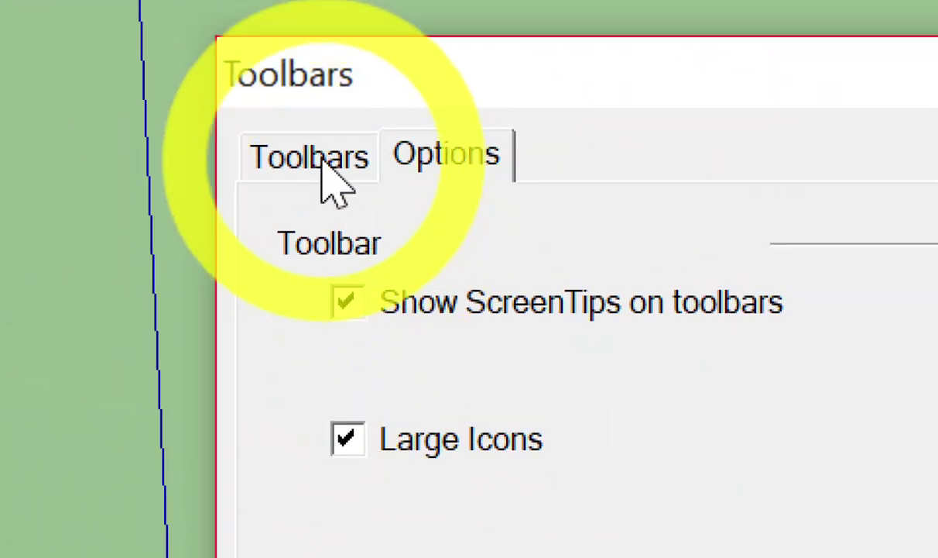
{"action": "left_click", "coordinate": [271, 162]}
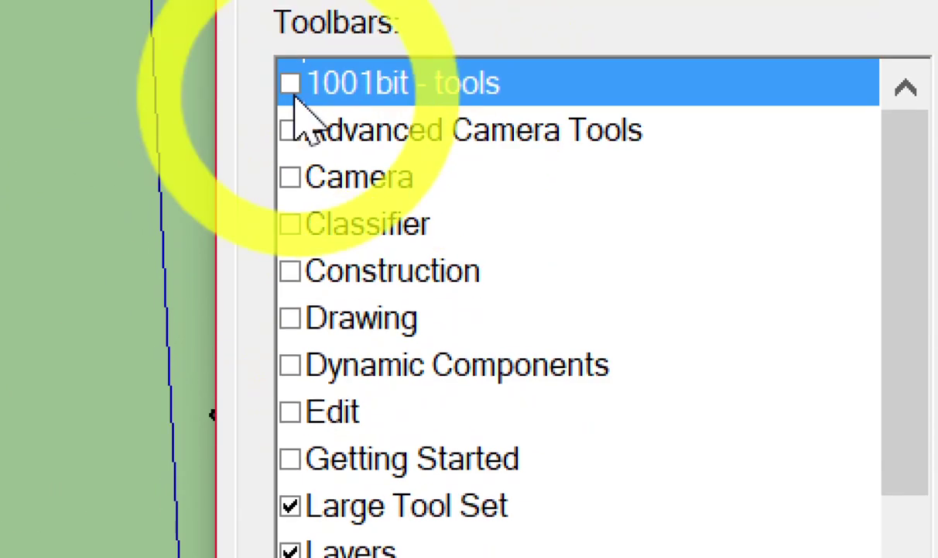
{"action": "left_click", "coordinate": [287, 86]}
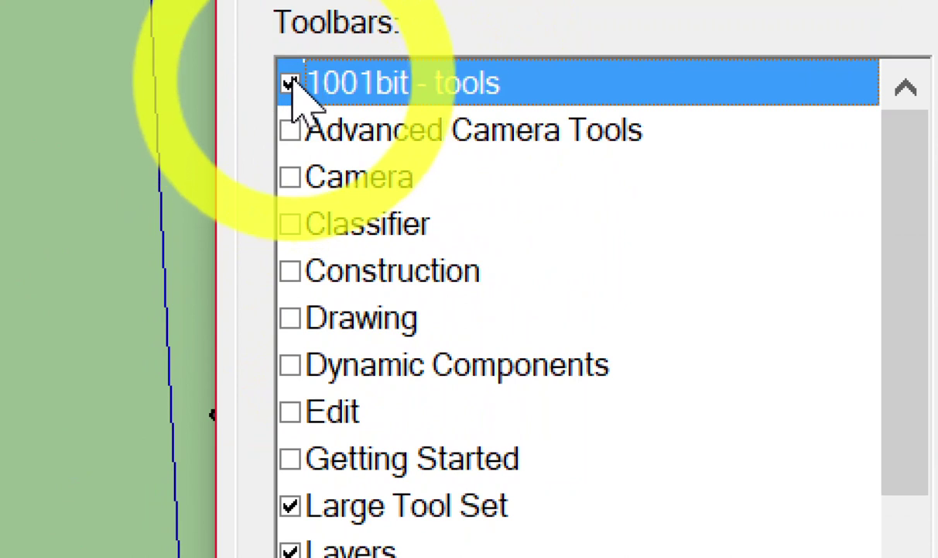
{"action": "left_click", "coordinate": [291, 86]}
{"action": "left_click", "coordinate": [291, 132]}
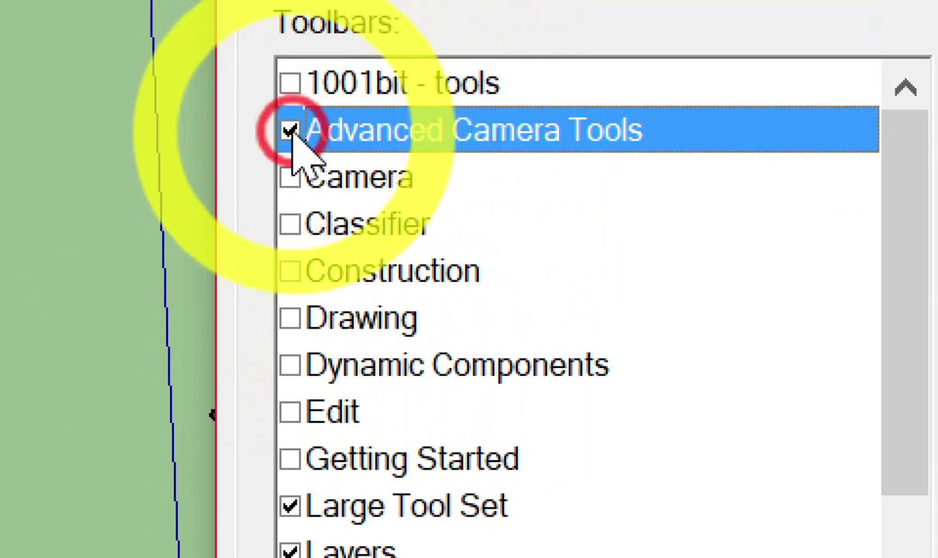
{"action": "left_click", "coordinate": [292, 132]}
{"action": "scroll", "coordinate": [325, 349], "scroll_direction": "down", "scroll_amount": 1}
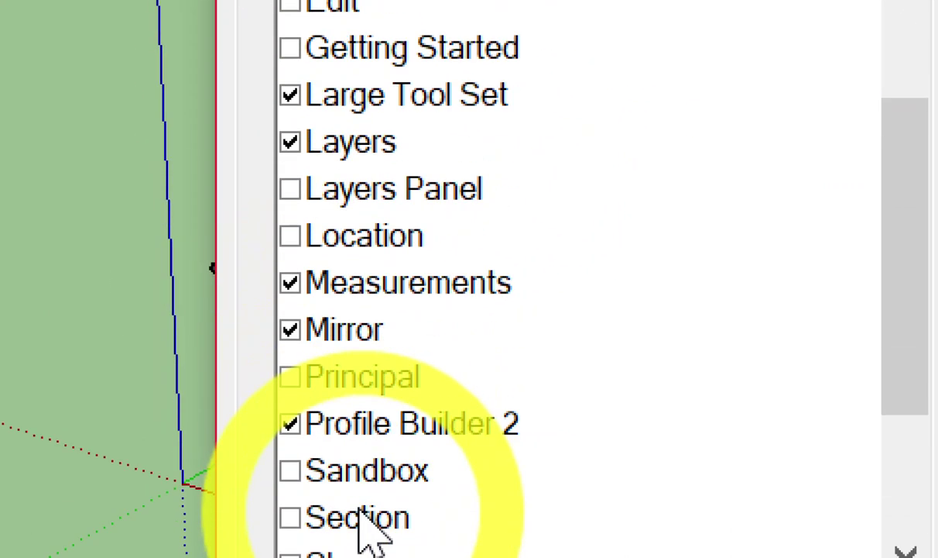
{"action": "scroll", "coordinate": [377, 95], "scroll_direction": "up", "scroll_amount": 1}
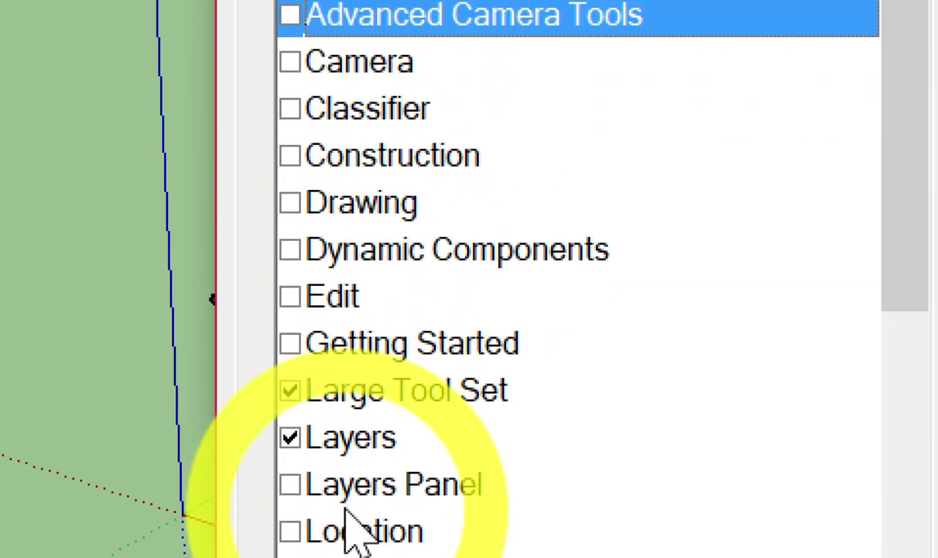
- Turn off the Mirror and Profile Builder 2 toolbars, keeping Large Tool Set, Layers and Measurements
{"action": "left_click", "coordinate": [362, 196]}
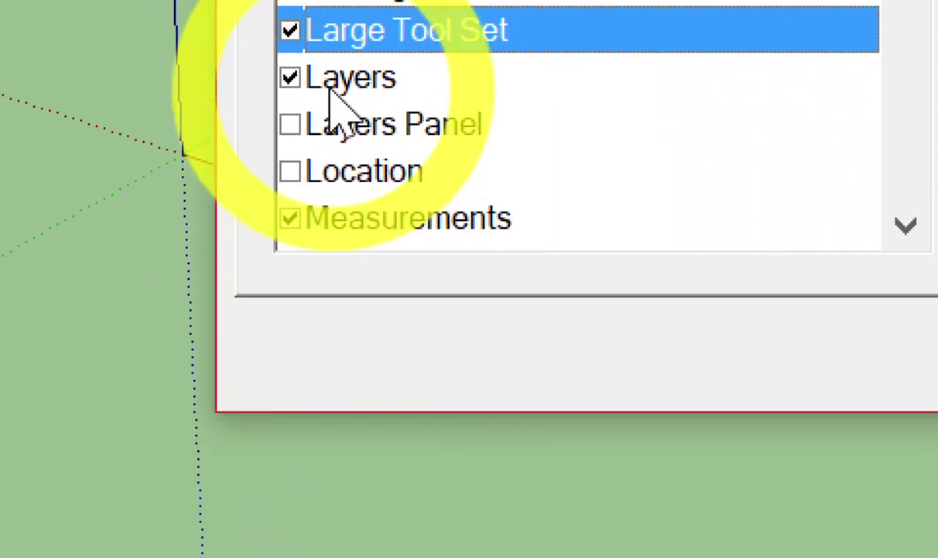
{"action": "left_click", "coordinate": [330, 88]}
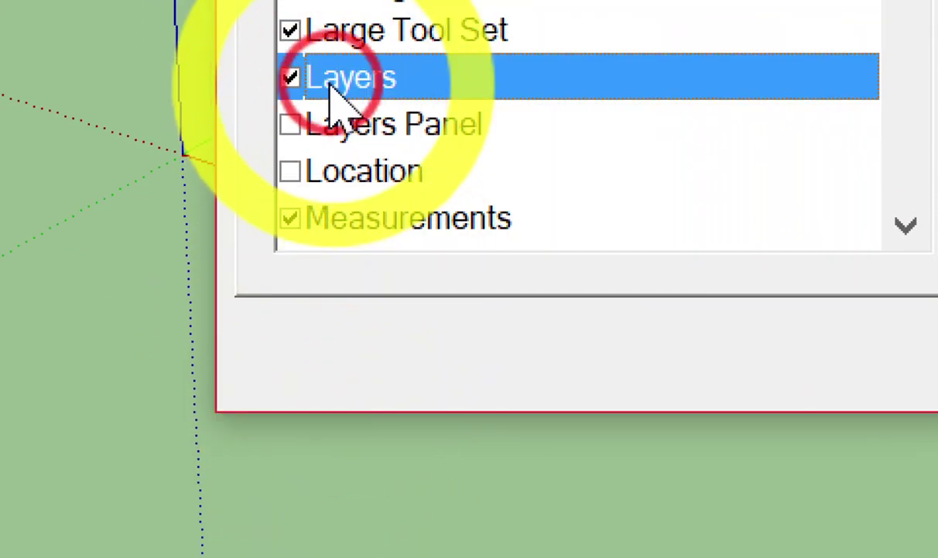
{"action": "left_click", "coordinate": [341, 51]}
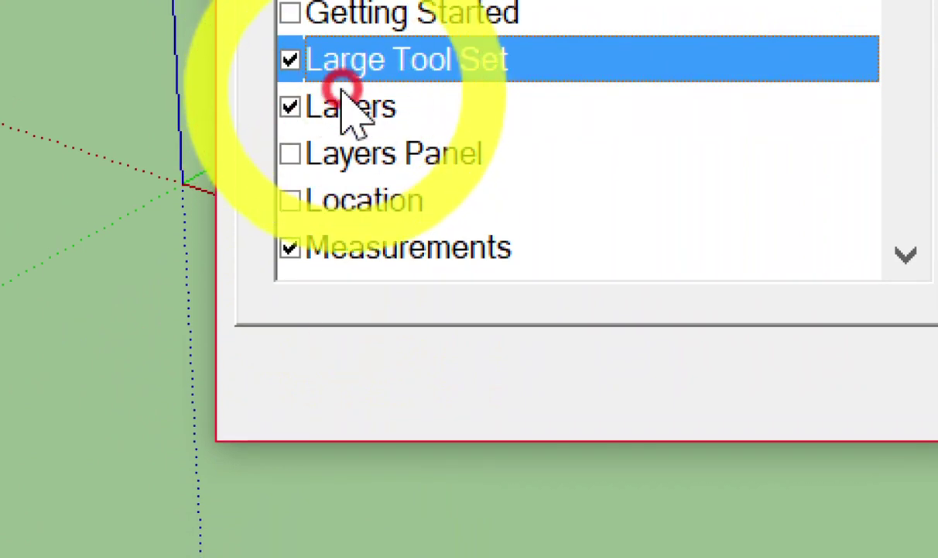
{"action": "left_click", "coordinate": [342, 96]}
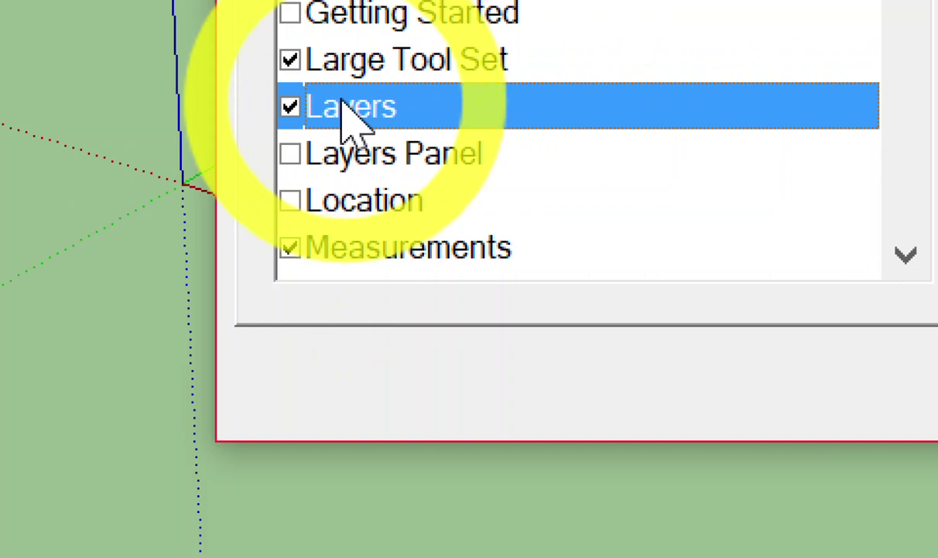
{"action": "scroll", "coordinate": [346, 155], "scroll_direction": "down", "scroll_amount": 1}
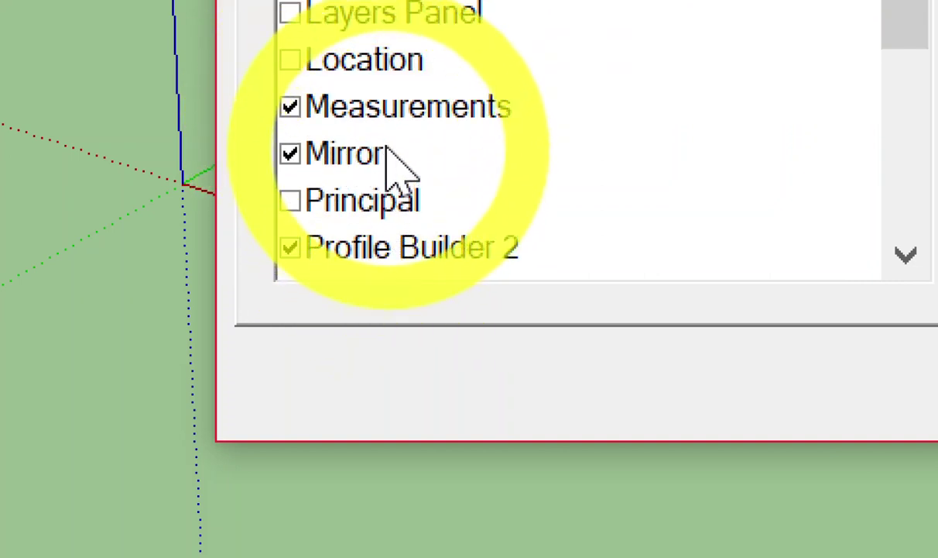
{"action": "left_click", "coordinate": [397, 112]}
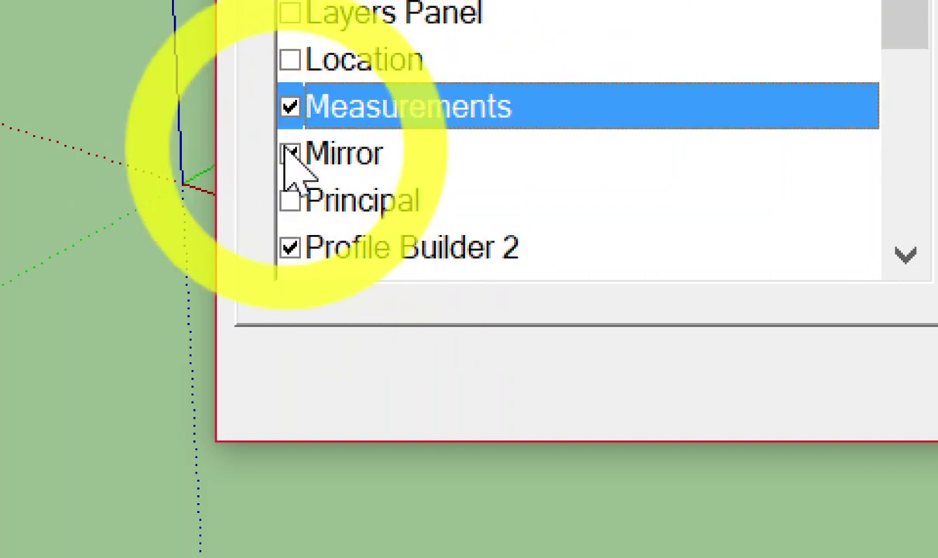
{"action": "left_click", "coordinate": [290, 153]}
{"action": "left_click", "coordinate": [291, 248]}
{"action": "scroll", "coordinate": [357, 170], "scroll_direction": "down", "scroll_amount": 1}
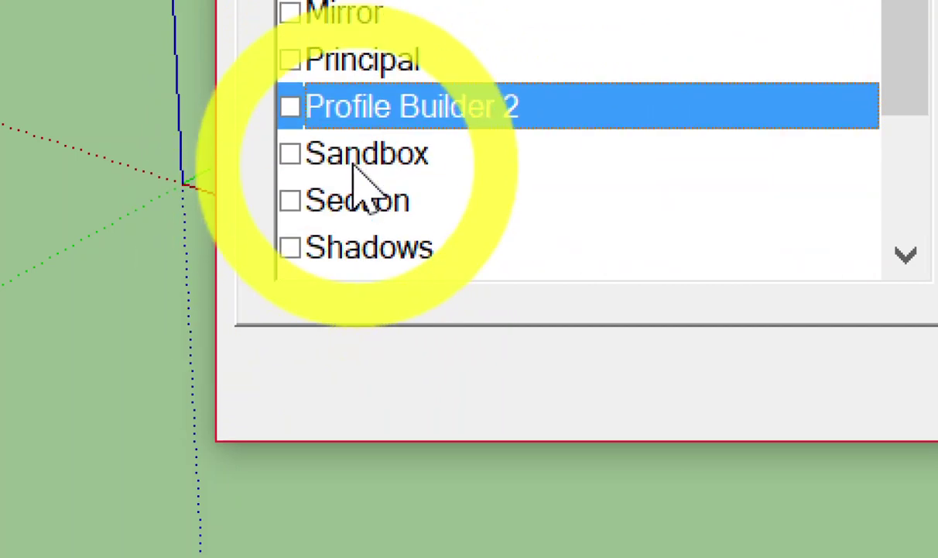
{"action": "scroll", "coordinate": [355, 167], "scroll_direction": "down", "scroll_amount": 2}
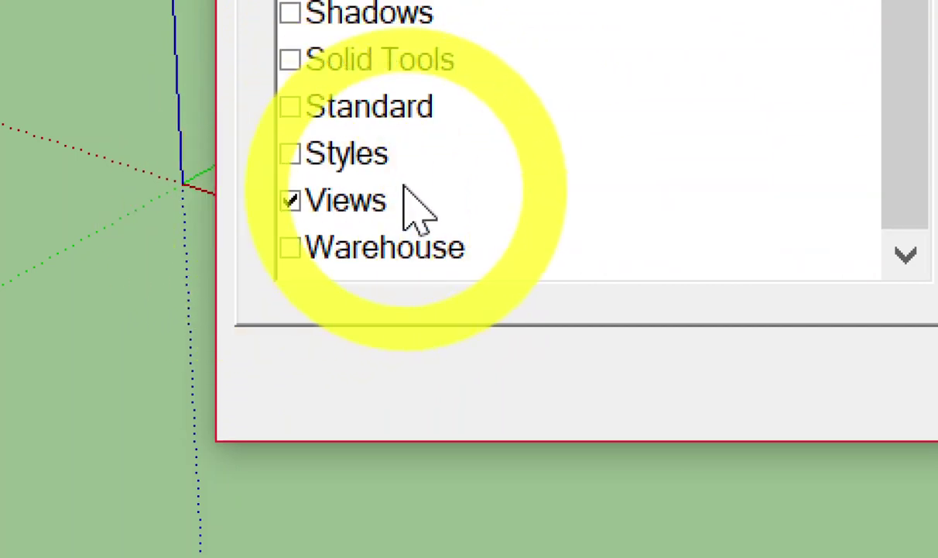
{"action": "scroll", "coordinate": [418, 203], "scroll_direction": "up", "scroll_amount": 3}
{"action": "scroll", "coordinate": [373, 104], "scroll_direction": "up", "scroll_amount": 2}
{"action": "scroll", "coordinate": [353, 85], "scroll_direction": "up", "scroll_amount": 1}
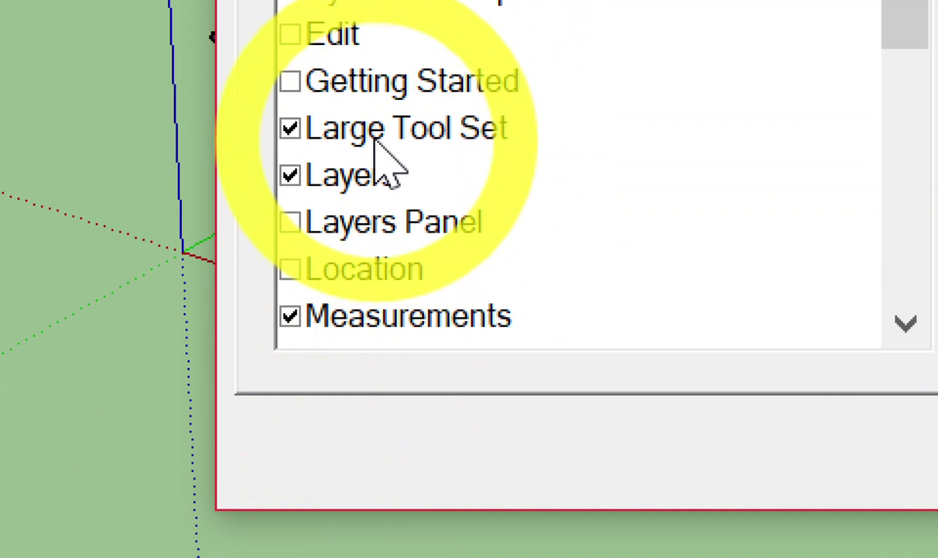
- Check the Large Tool Set, Layers, Measurements and Views entries, then close the dialog
{"action": "left_click", "coordinate": [378, 145]}
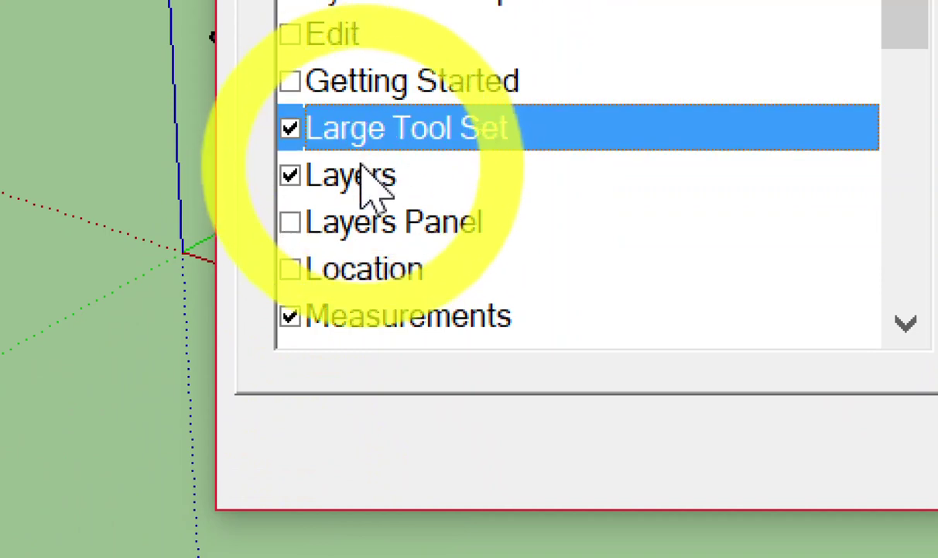
{"action": "left_click", "coordinate": [365, 181]}
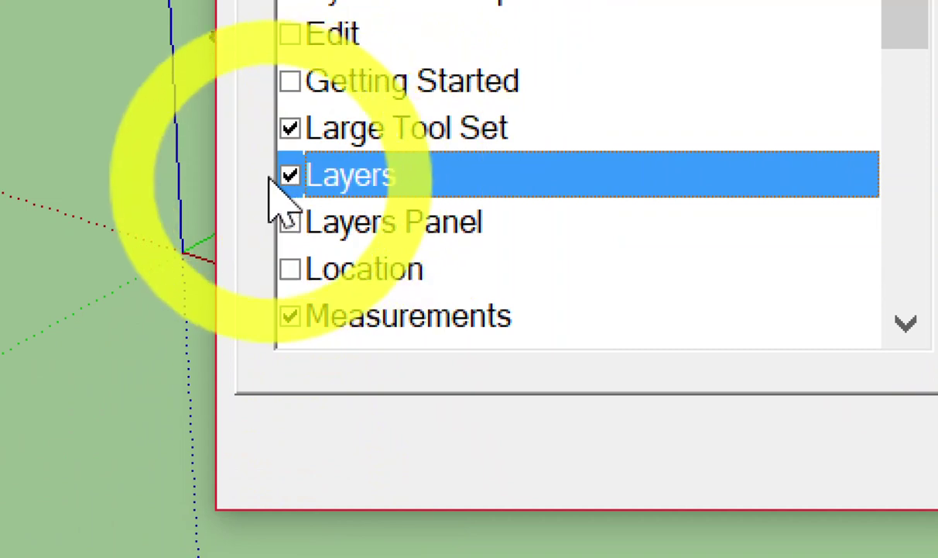
{"action": "scroll", "coordinate": [398, 232], "scroll_direction": "down", "scroll_amount": 2}
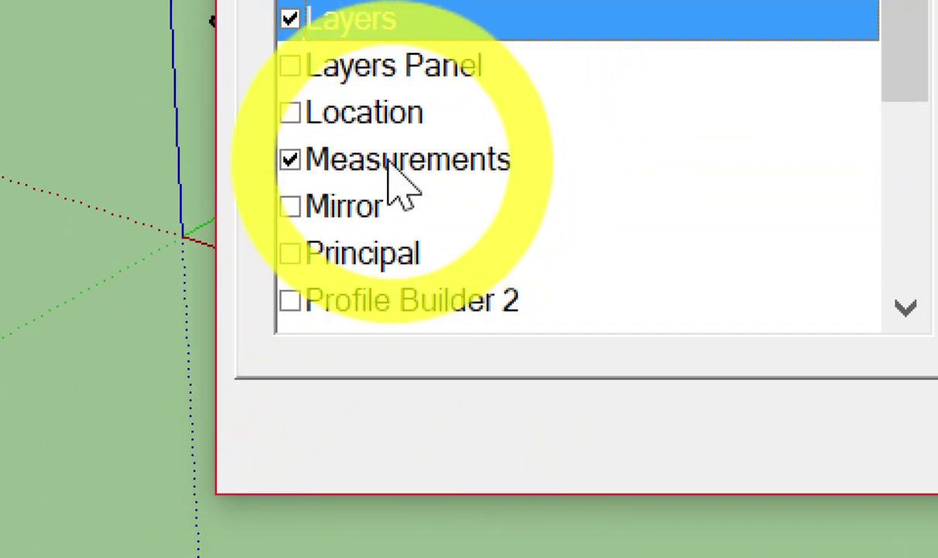
{"action": "left_click", "coordinate": [390, 163]}
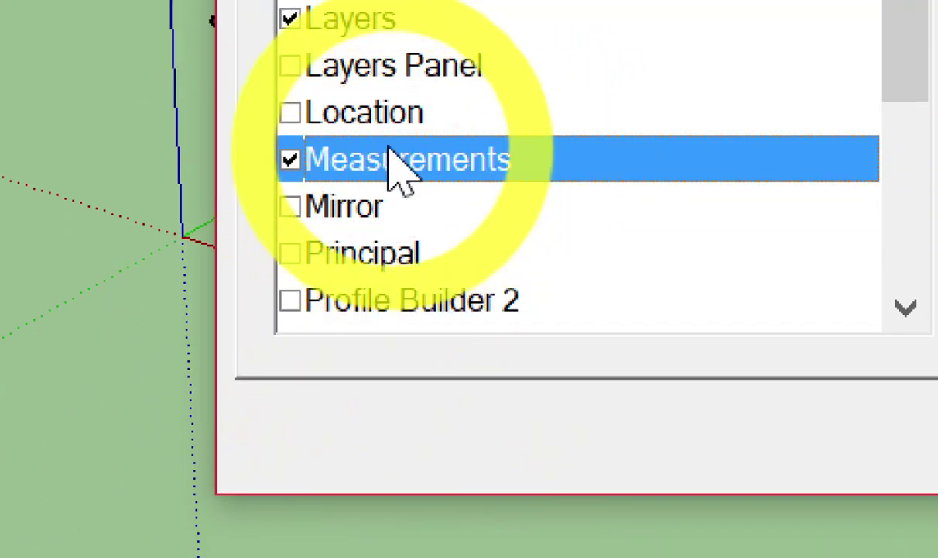
{"action": "scroll", "coordinate": [389, 155], "scroll_direction": "down", "scroll_amount": 1}
{"action": "scroll", "coordinate": [389, 151], "scroll_direction": "down", "scroll_amount": 1}
{"action": "scroll", "coordinate": [389, 149], "scroll_direction": "down", "scroll_amount": 1}
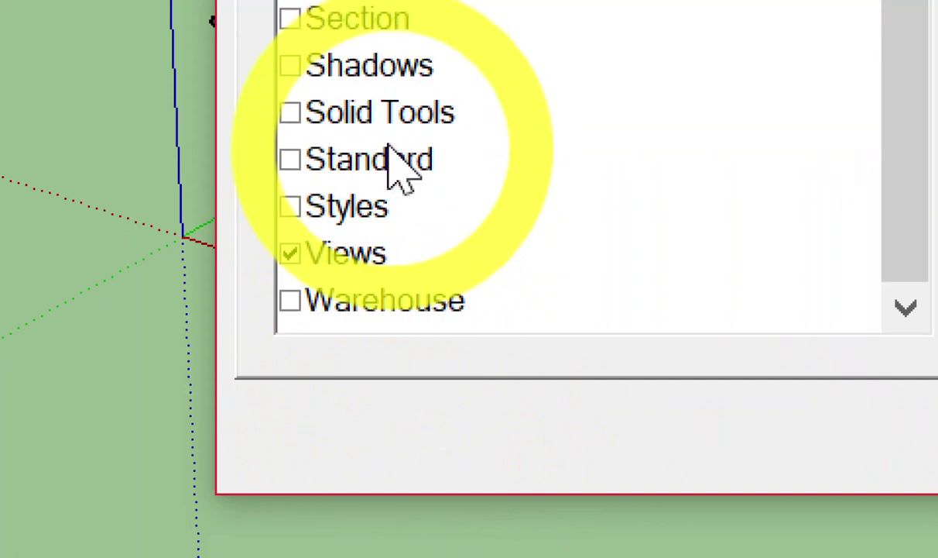
{"action": "left_click", "coordinate": [368, 250]}
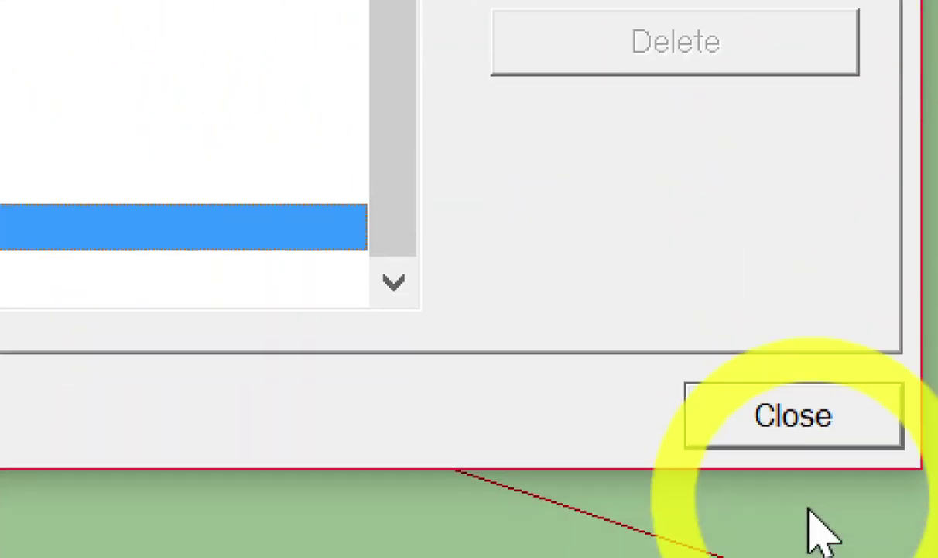
{"action": "left_click", "coordinate": [798, 416]}
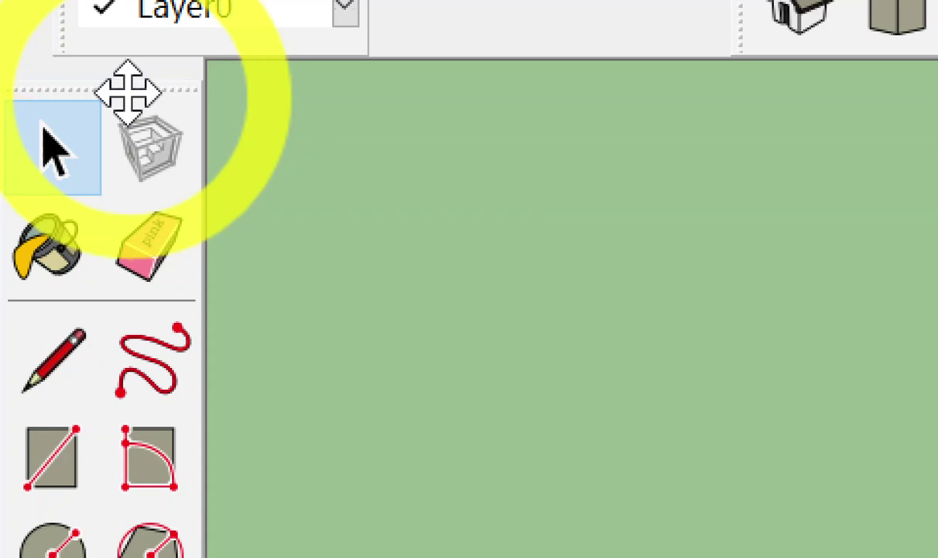
- Dock the Large Tool Set on the left, Layers at the top, and Views beside Layers
{"action": "left_click_drag", "start_coordinate": [128, 92], "coordinate": [573, 186]}
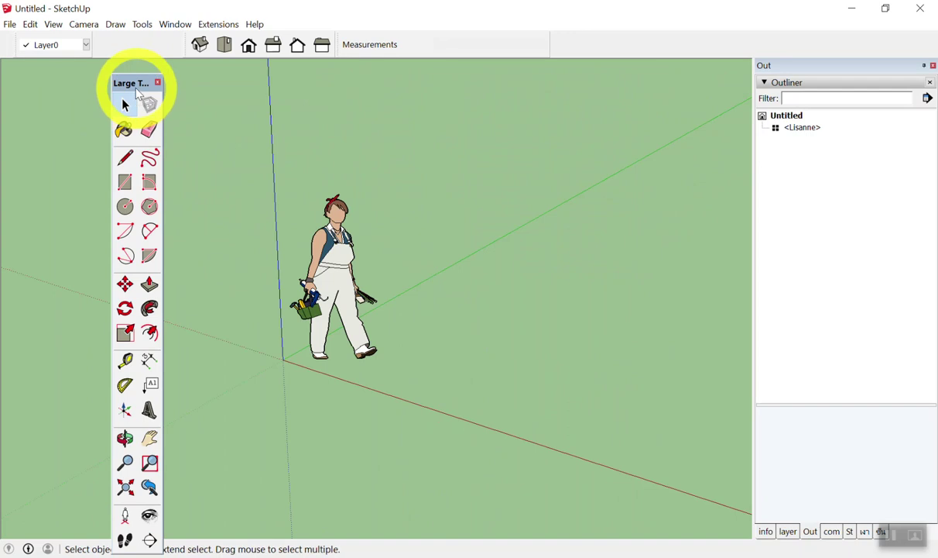
{"action": "left_click_drag", "start_coordinate": [136, 89], "coordinate": [10, 86]}
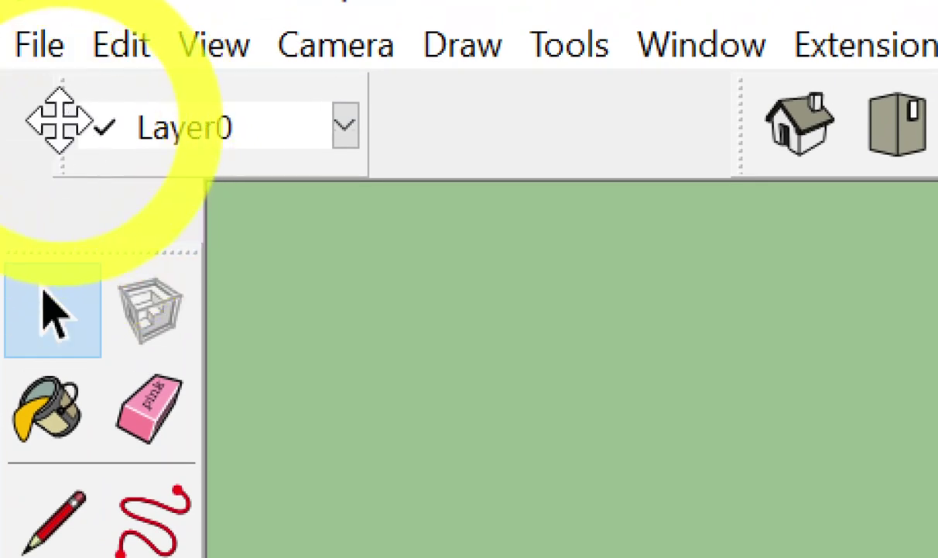
{"action": "left_click_drag", "start_coordinate": [59, 120], "coordinate": [551, 451]}
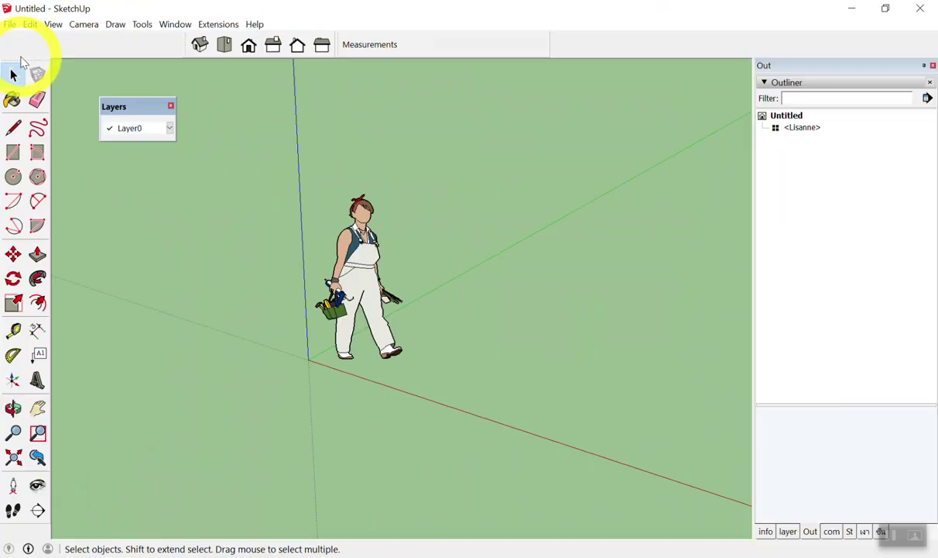
{"action": "mouse_move", "coordinate": [10, 69]}
{"action": "left_mouse_down"}
{"action": "mouse_move", "coordinate": [95, 101]}
{"action": "mouse_move", "coordinate": [377, 117]}
{"action": "mouse_move", "coordinate": [11, 288]}
{"action": "mouse_move", "coordinate": [336, 178]}
{"action": "mouse_move", "coordinate": [10, 178]}
{"action": "left_mouse_up"}
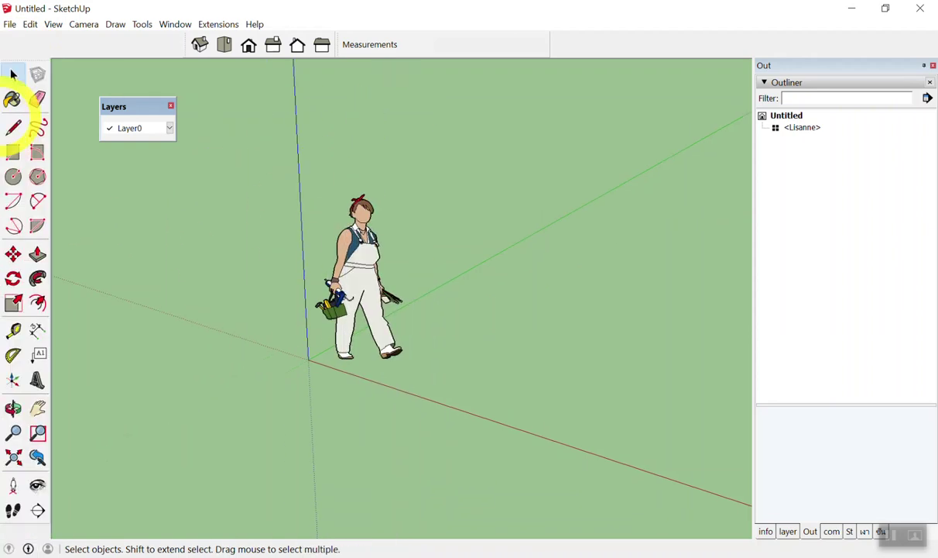
{"action": "left_click_drag", "start_coordinate": [12, 105], "coordinate": [357, 132]}
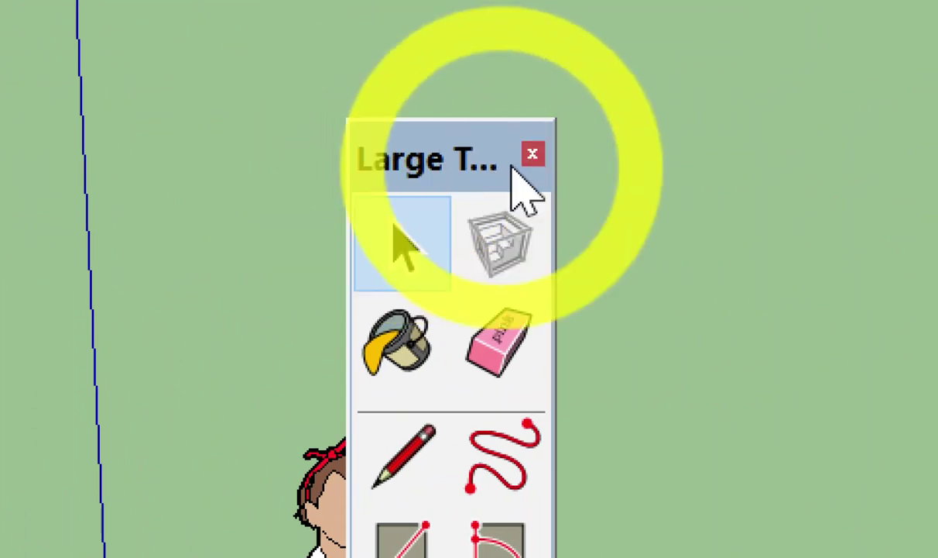
{"action": "left_click_drag", "start_coordinate": [457, 179], "coordinate": [16, 135]}
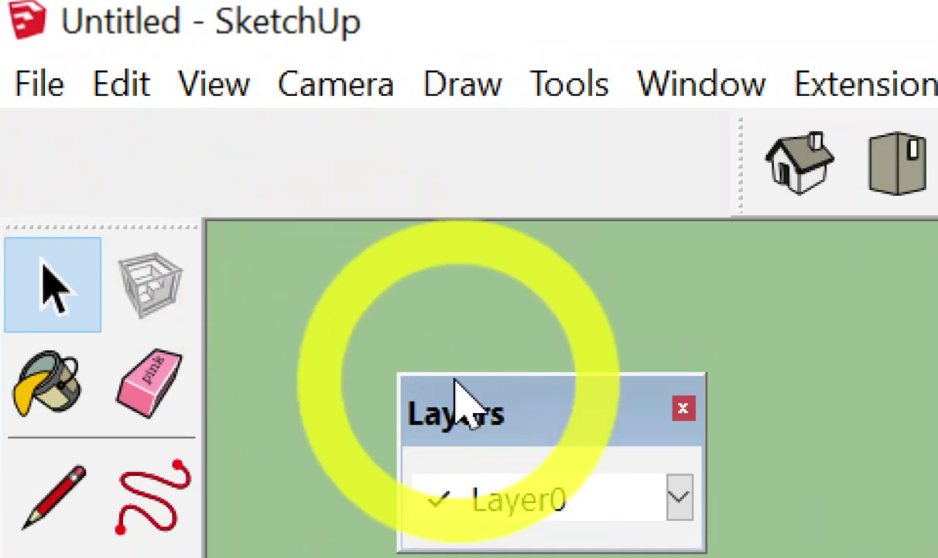
{"action": "mouse_move", "coordinate": [457, 392]}
{"action": "left_mouse_down"}
{"action": "mouse_move", "coordinate": [75, 166]}
{"action": "mouse_move", "coordinate": [36, 203]}
{"action": "left_mouse_up"}
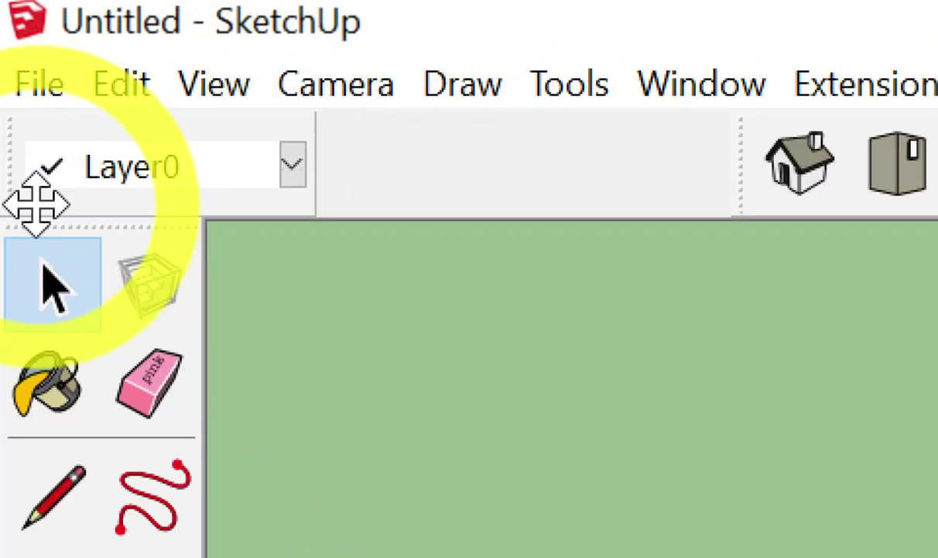
{"action": "left_click_drag", "start_coordinate": [749, 164], "coordinate": [331, 160]}
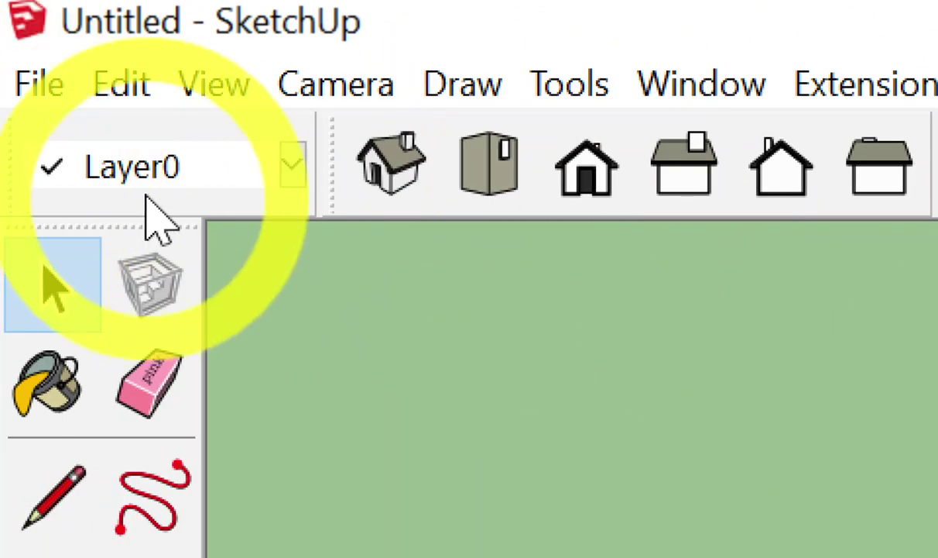
- Open and close the Layer0 layer dropdown a few times to test it
{"action": "left_click", "coordinate": [122, 165]}
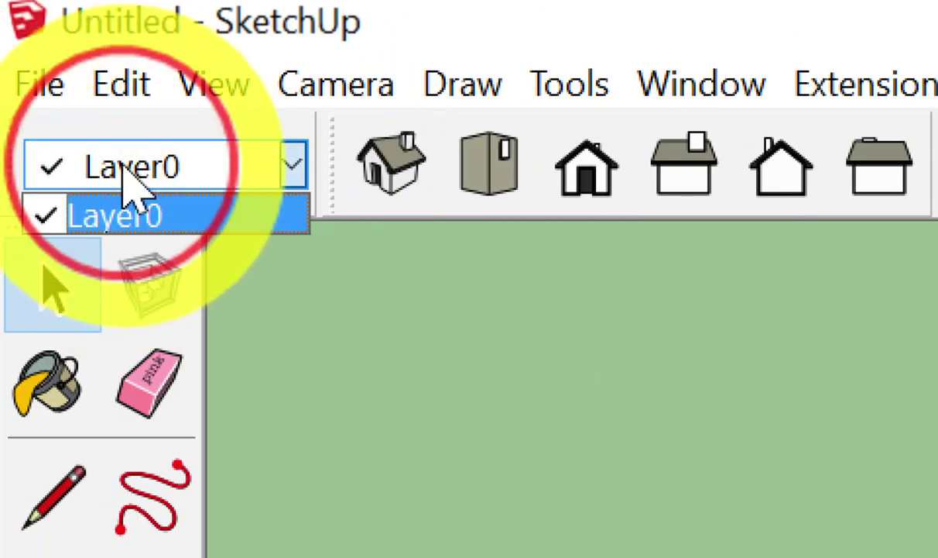
{"action": "left_click", "coordinate": [122, 166]}
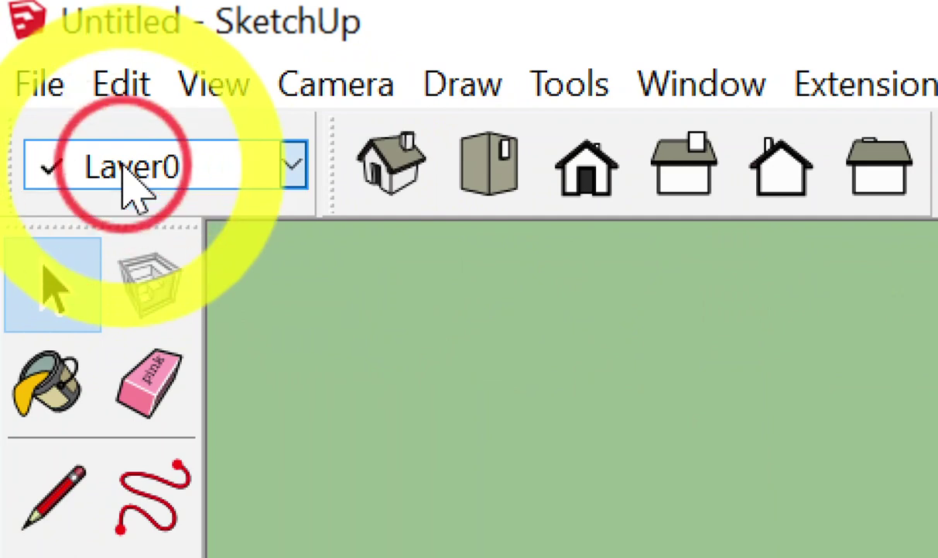
{"action": "left_click", "coordinate": [122, 165]}
{"action": "left_click", "coordinate": [122, 165]}
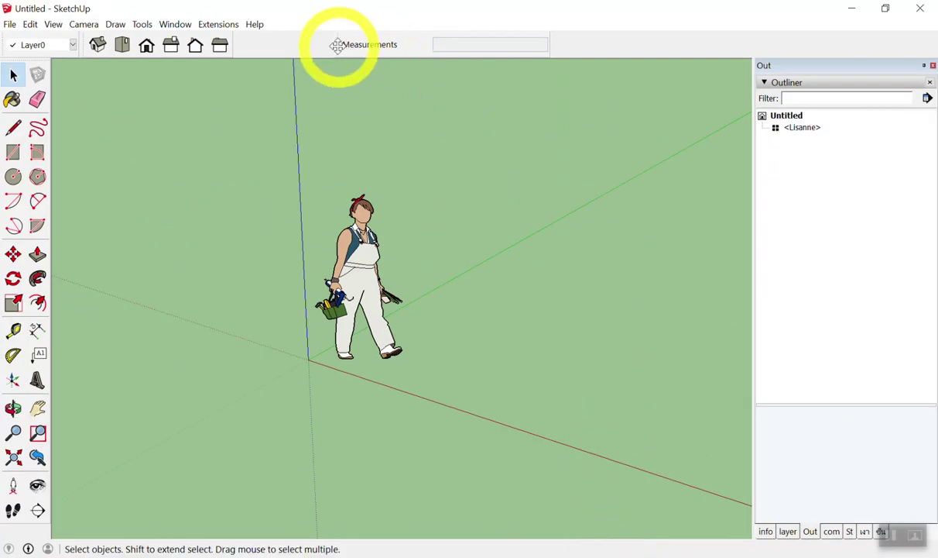
- Nudge the Measurements toolbar, locate Measurements in the View > Toolbars list, then close it
{"action": "mouse_move", "coordinate": [337, 45]}
{"action": "left_mouse_down"}
{"action": "mouse_move", "coordinate": [401, 555]}
{"action": "mouse_move", "coordinate": [366, 42]}
{"action": "left_mouse_up"}
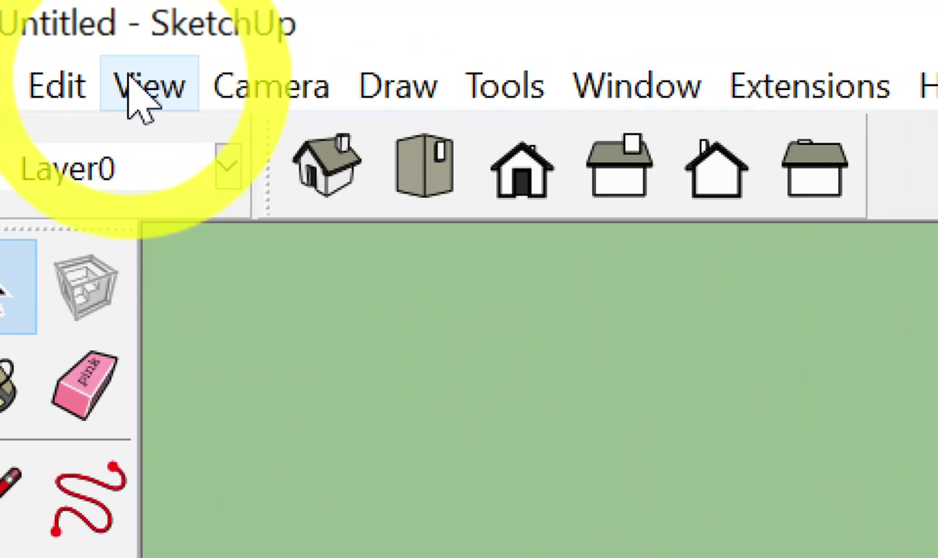
{"action": "left_click", "coordinate": [48, 24]}
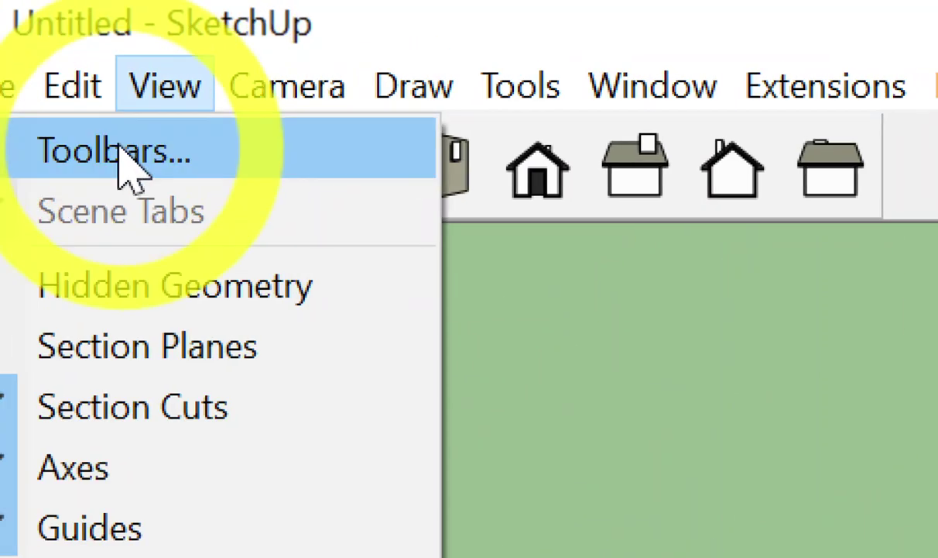
{"action": "left_click", "coordinate": [124, 159]}
{"action": "scroll", "coordinate": [453, 360], "scroll_direction": "down", "scroll_amount": 1}
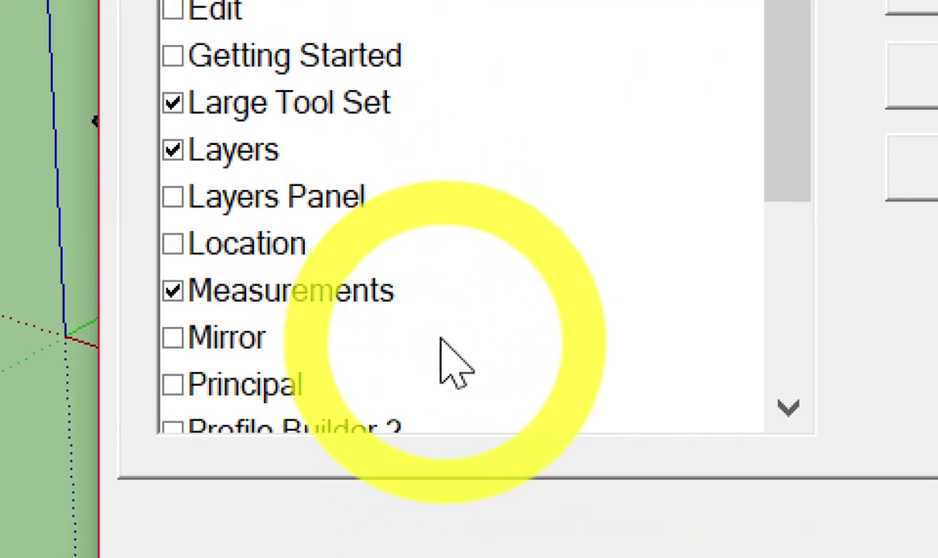
{"action": "scroll", "coordinate": [440, 344], "scroll_direction": "down", "scroll_amount": 1}
{"action": "left_click", "coordinate": [350, 259]}
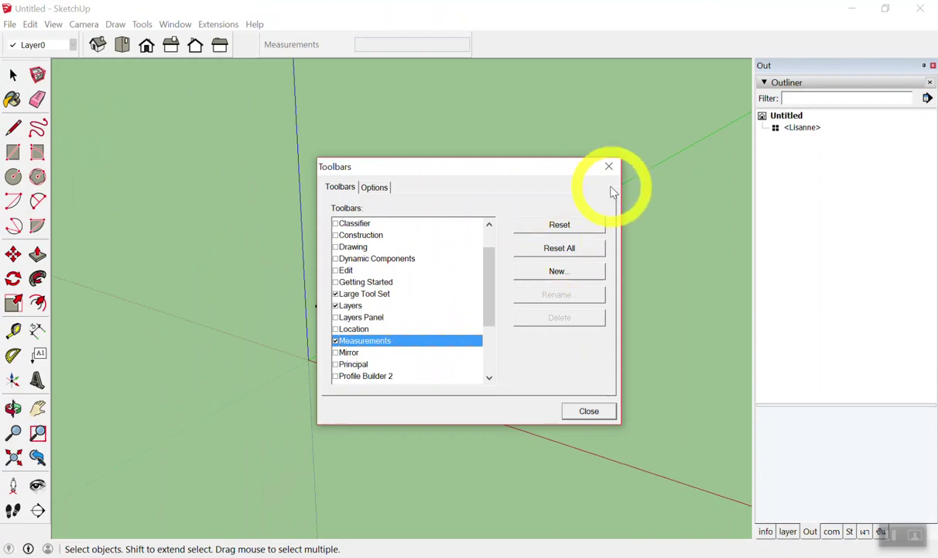
{"action": "left_click", "coordinate": [608, 165]}
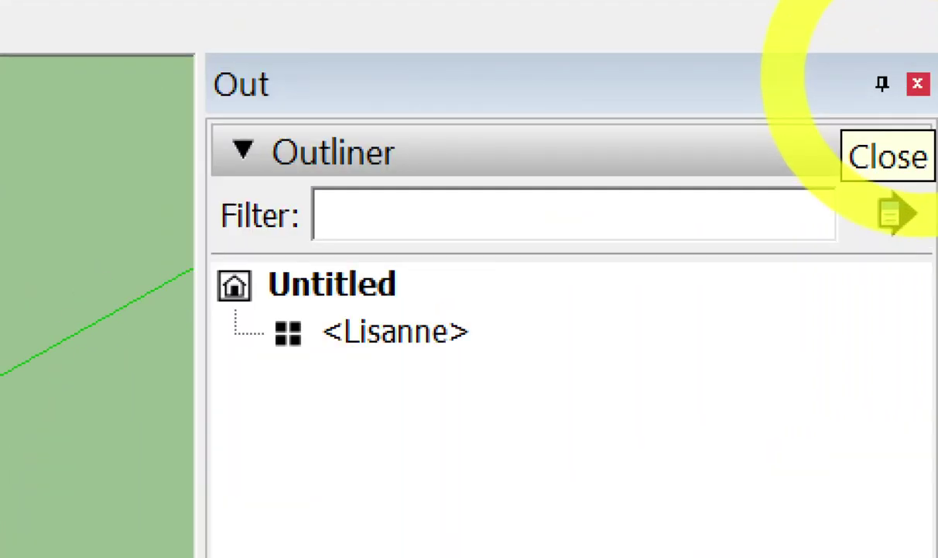
- Close Outliner, Components, Styles, Shadows, Scenes, Layers and Entity Info in turn with the tray's X
{"action": "left_click", "coordinate": [919, 83]}
{"action": "left_click", "coordinate": [919, 84]}
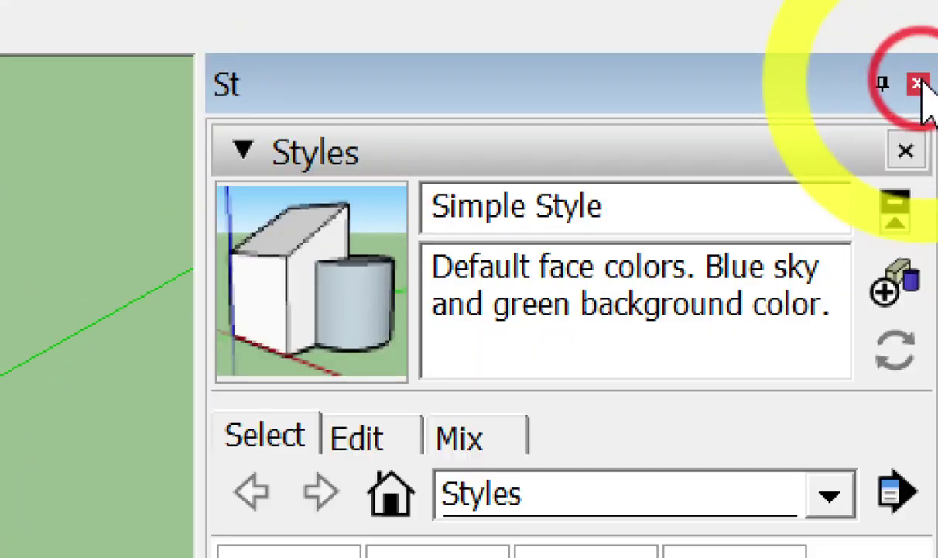
{"action": "left_click", "coordinate": [919, 84]}
{"action": "left_click", "coordinate": [919, 84]}
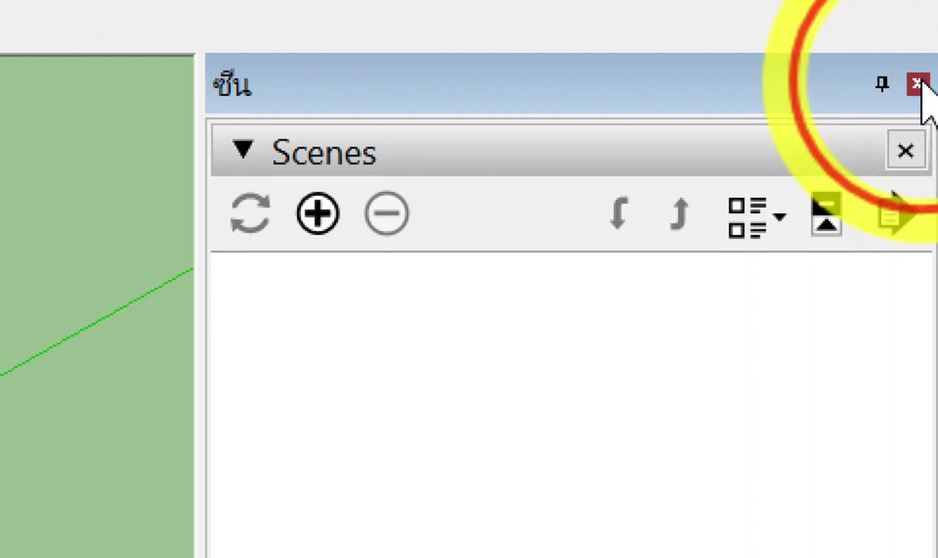
{"action": "left_click", "coordinate": [919, 84]}
{"action": "left_click", "coordinate": [919, 84]}
{"action": "left_click", "coordinate": [919, 83]}
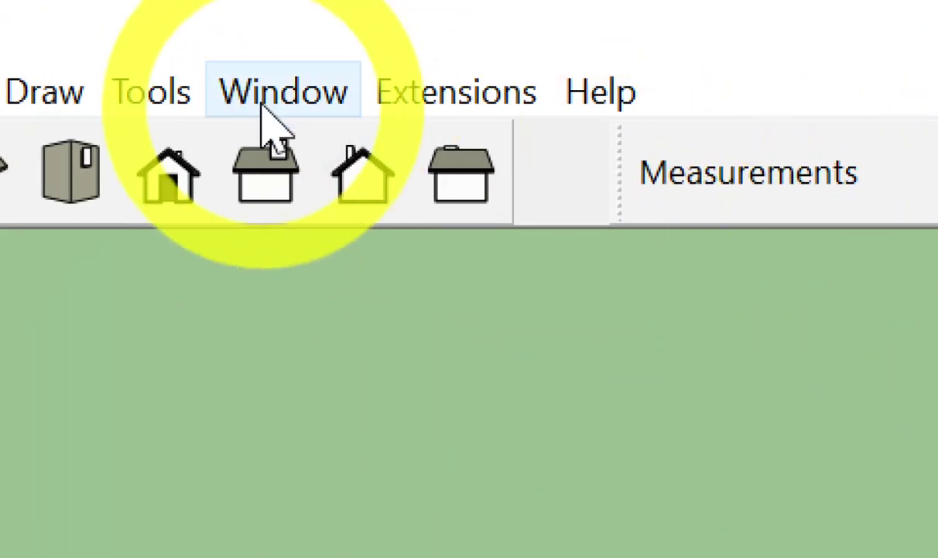
- Open Window > Manage Trays, closing and reopening the dialog once
{"action": "left_click", "coordinate": [263, 110]}
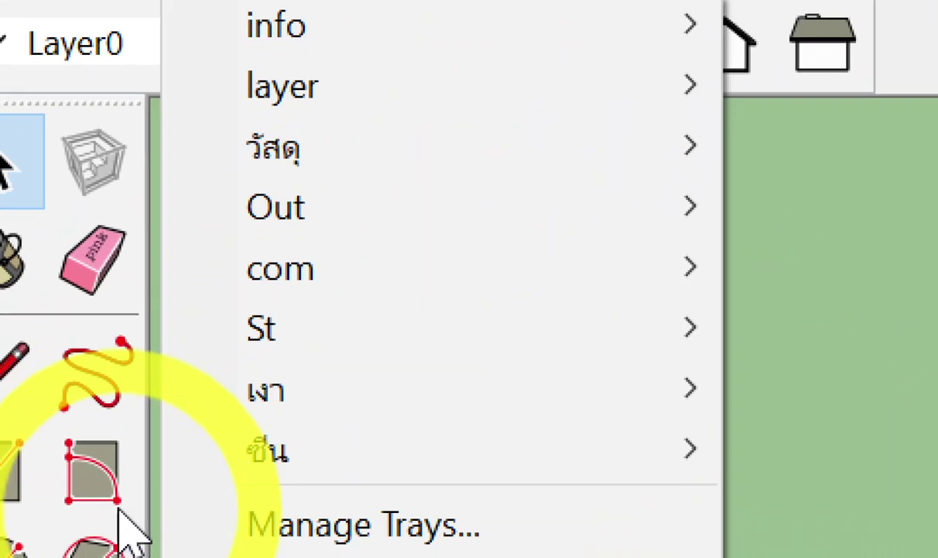
{"action": "left_click", "coordinate": [445, 480]}
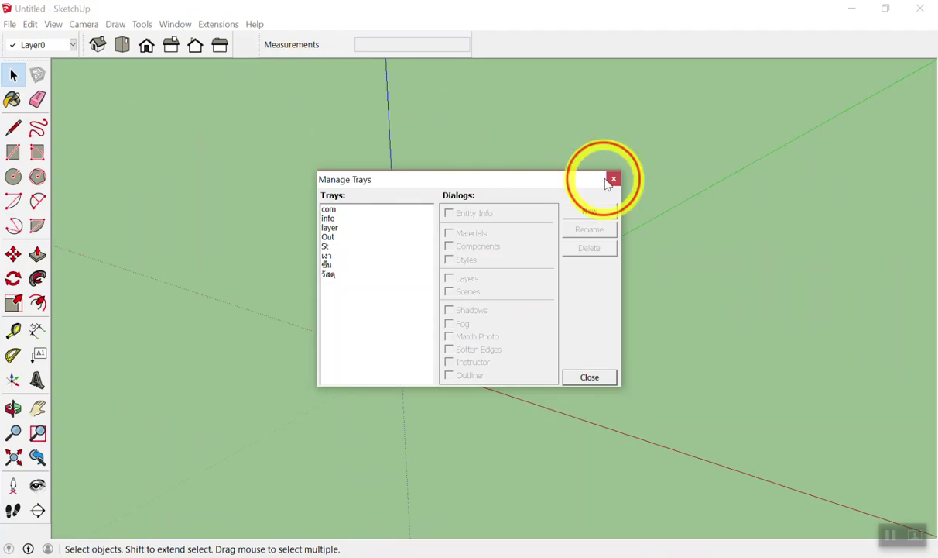
{"action": "left_click", "coordinate": [613, 179]}
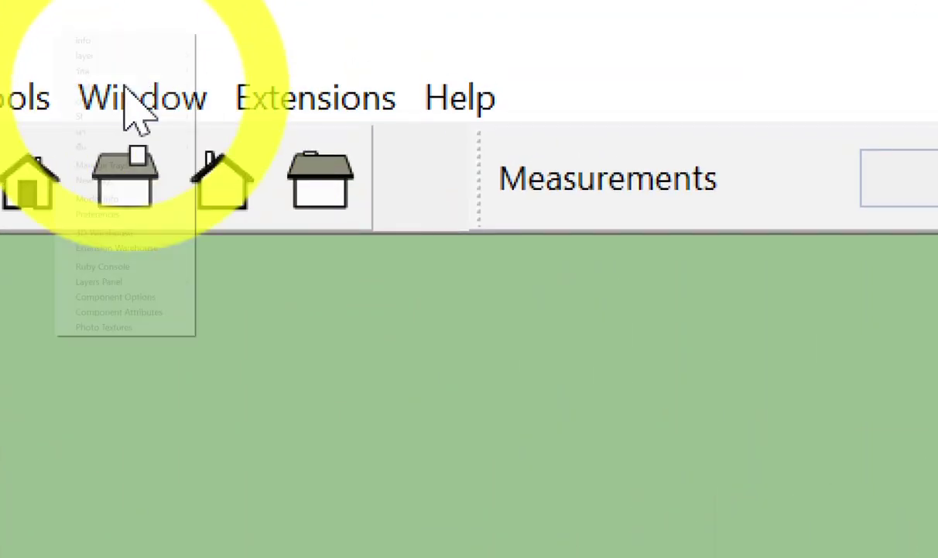
{"action": "left_click", "coordinate": [132, 69]}
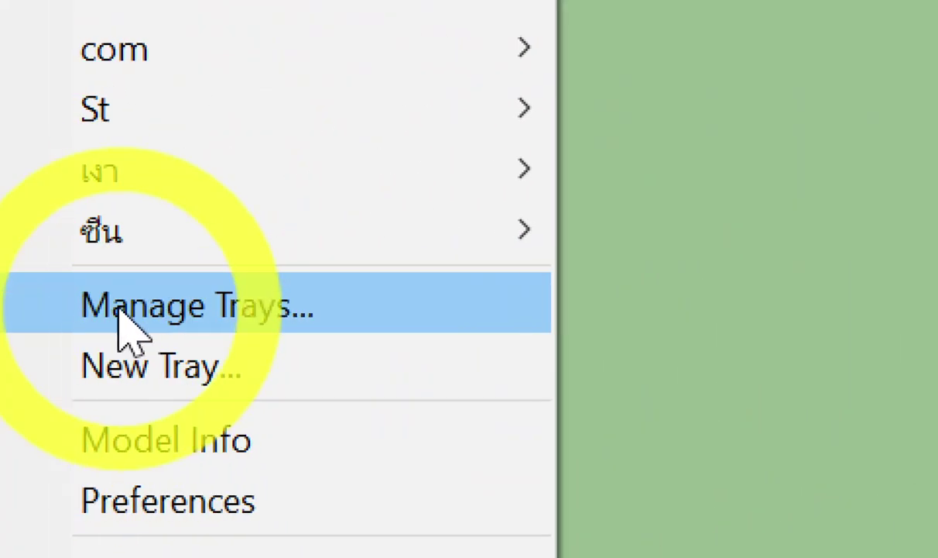
{"action": "left_click", "coordinate": [121, 313]}
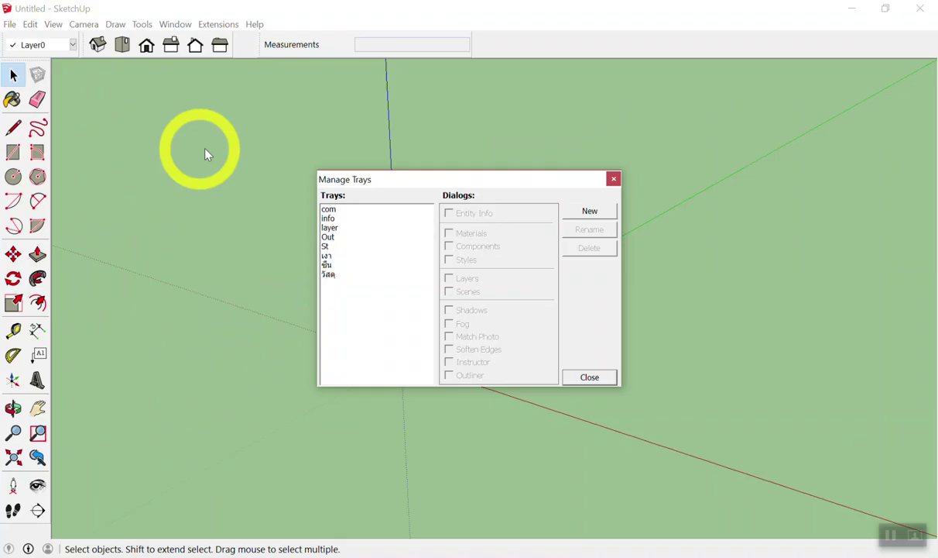
- Delete the layer tray and all trays below it, after cancelling a first com deletion
{"action": "left_click", "coordinate": [358, 219]}
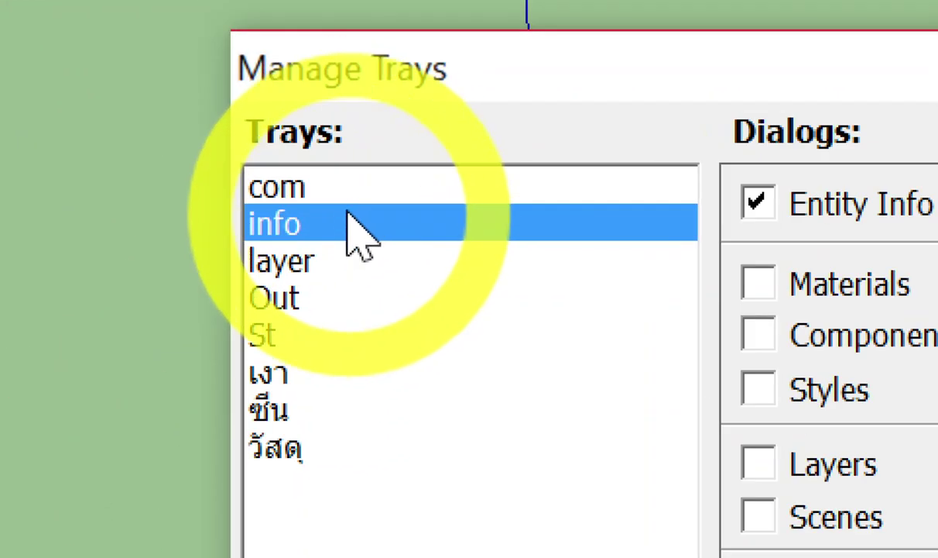
{"action": "left_click", "coordinate": [349, 210]}
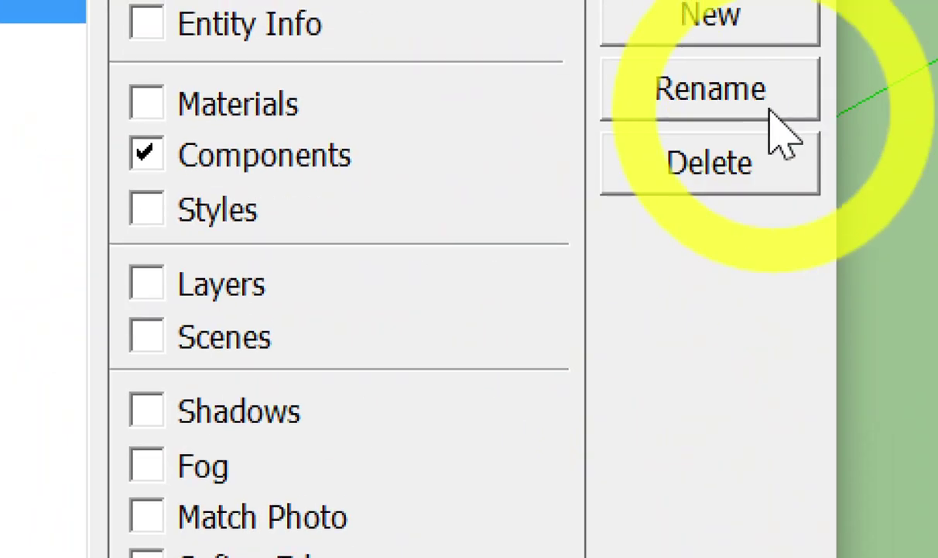
{"action": "left_click", "coordinate": [925, 35]}
{"action": "left_click", "coordinate": [479, 317]}
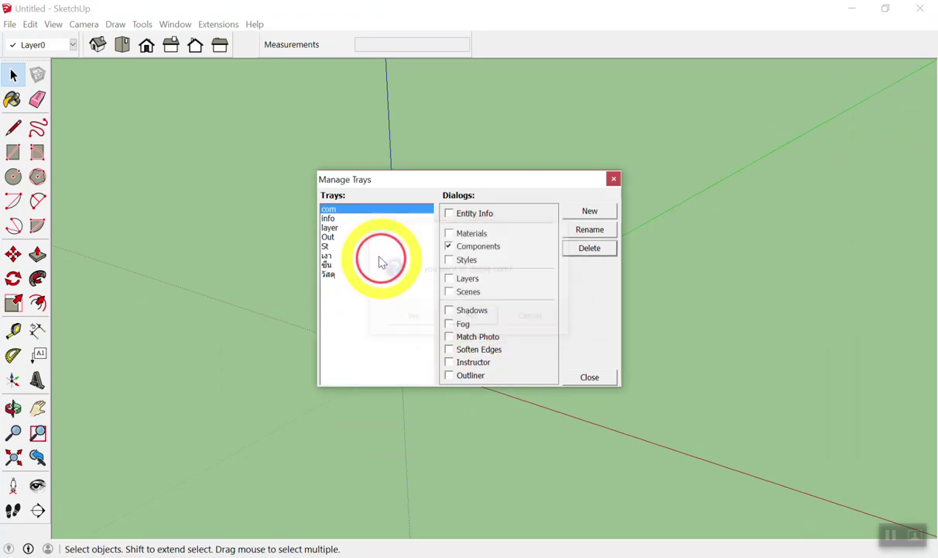
{"action": "left_click", "coordinate": [349, 228]}
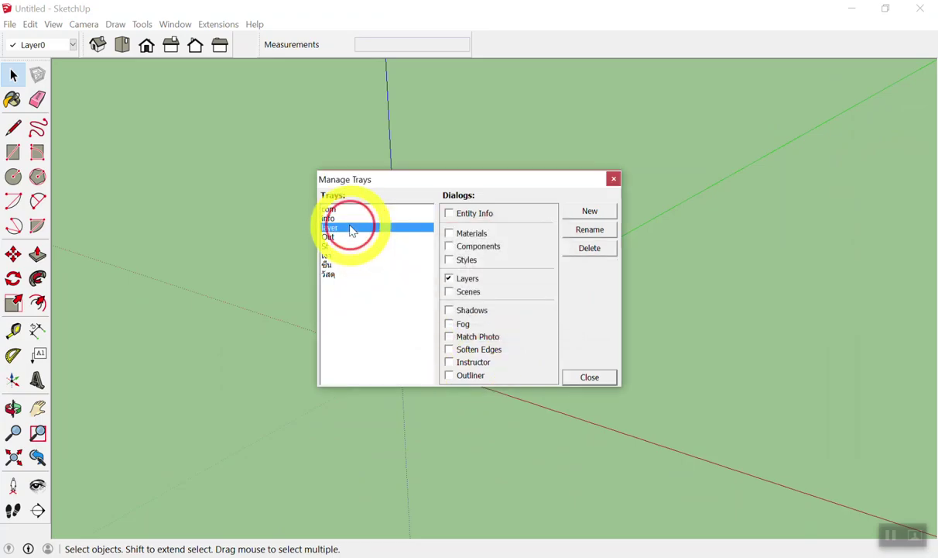
{"action": "left_click", "coordinate": [344, 275], "text": "shift"}
{"action": "left_click", "coordinate": [570, 249]}
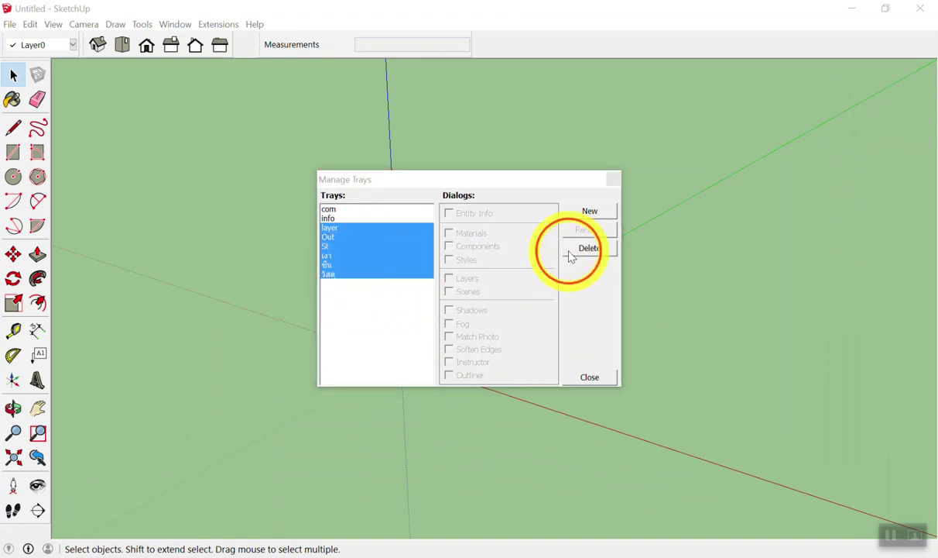
{"action": "left_click", "coordinate": [441, 317]}
- Delete the com tray, then reopen Manage Trays to verify only info remains
{"action": "left_click", "coordinate": [356, 211]}
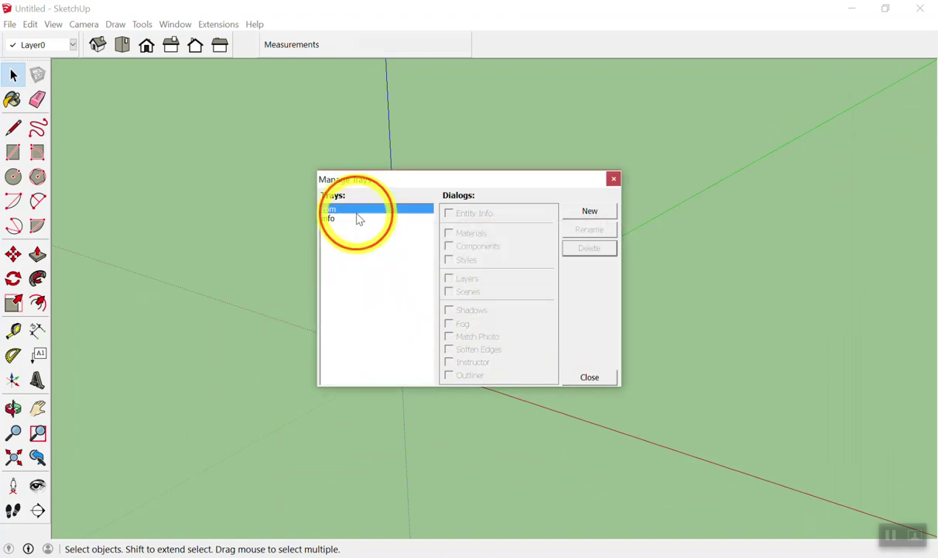
{"action": "left_click", "coordinate": [577, 248]}
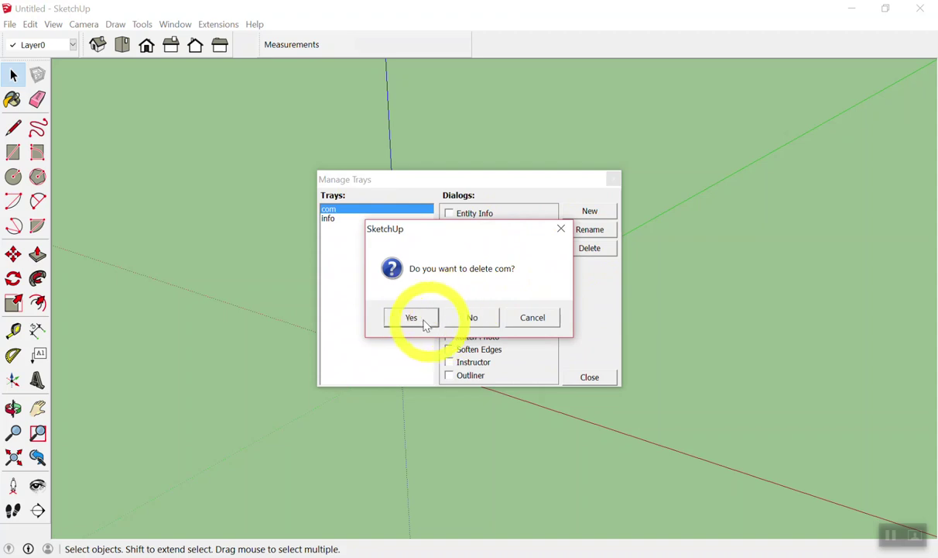
{"action": "left_click", "coordinate": [424, 317]}
{"action": "left_click", "coordinate": [614, 179]}
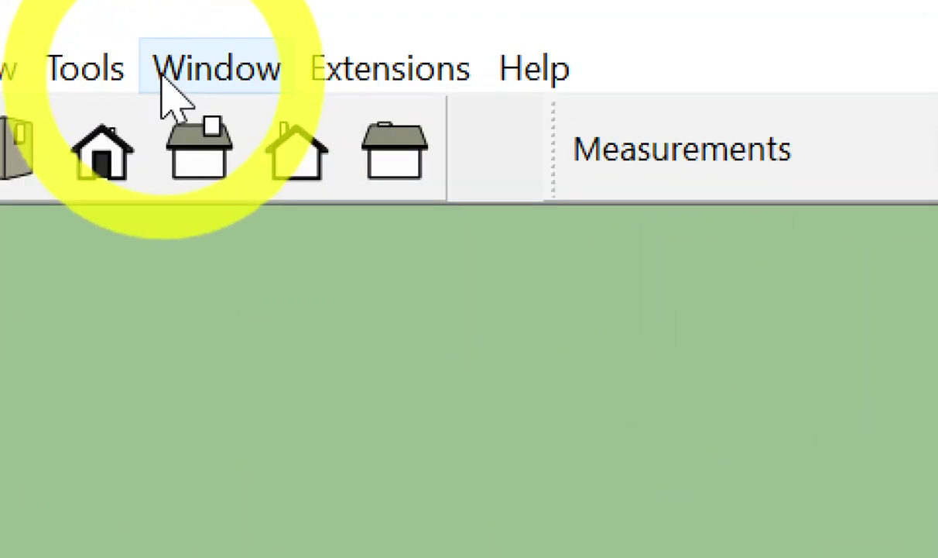
{"action": "left_click", "coordinate": [164, 77]}
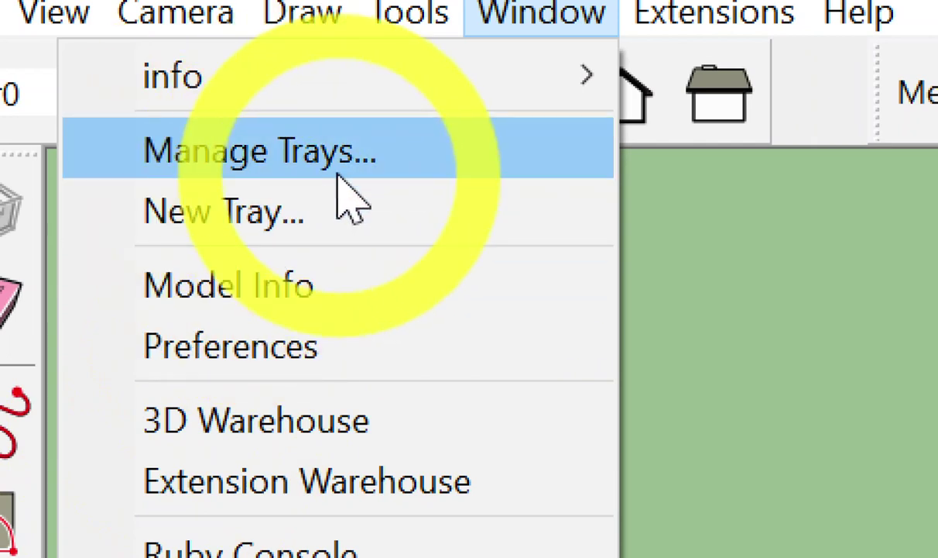
{"action": "left_click", "coordinate": [339, 165]}
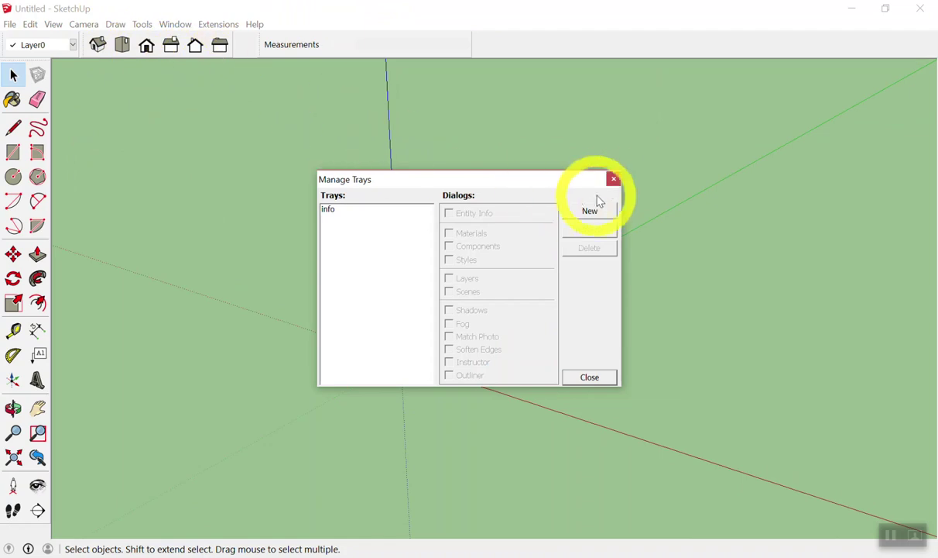
{"action": "left_click", "coordinate": [613, 179]}
- In Manage Trays, rename the info tray keeping its name, then close the manager
{"action": "left_click", "coordinate": [131, 15]}
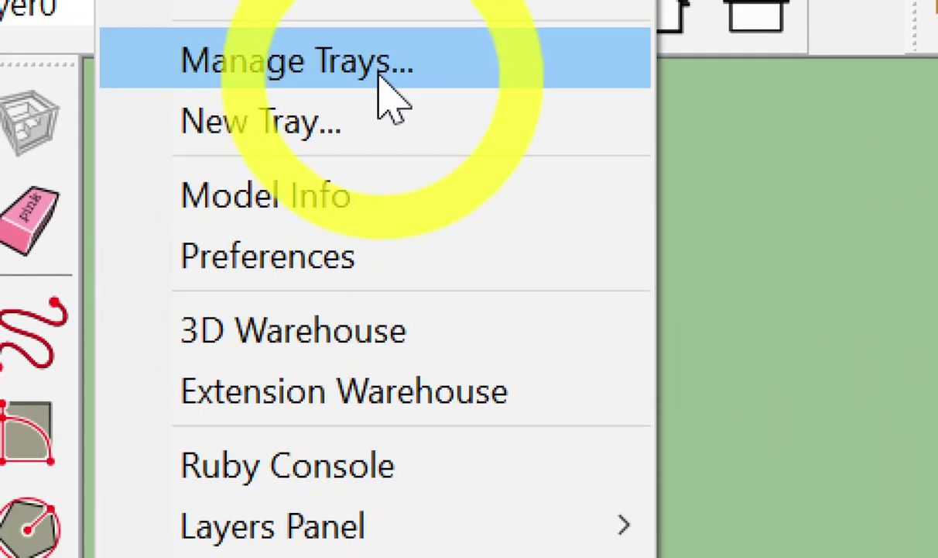
{"action": "left_click", "coordinate": [380, 78]}
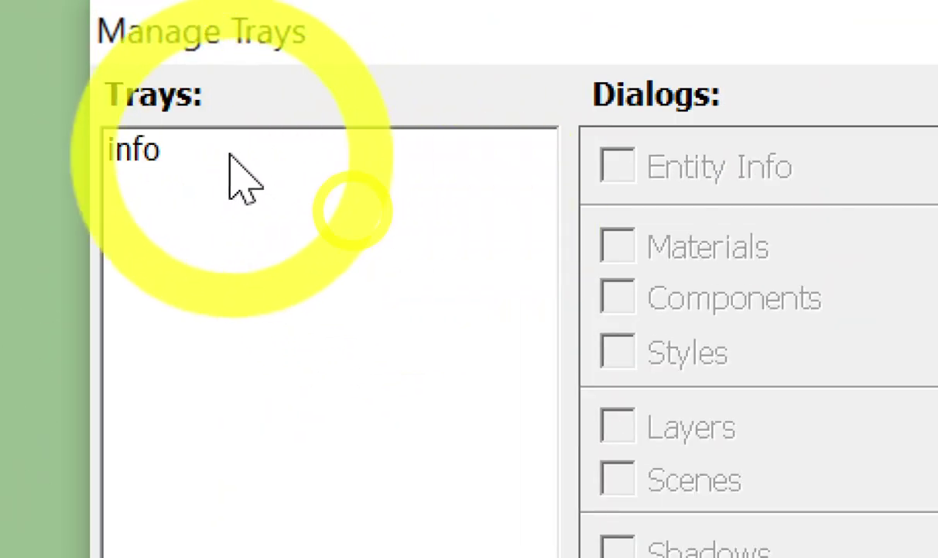
{"action": "left_click", "coordinate": [287, 178]}
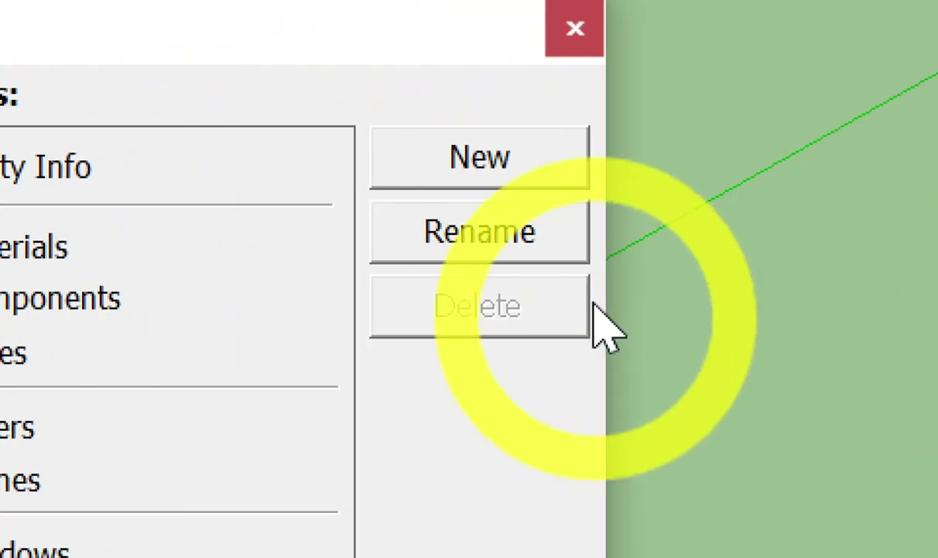
{"action": "left_click", "coordinate": [515, 249]}
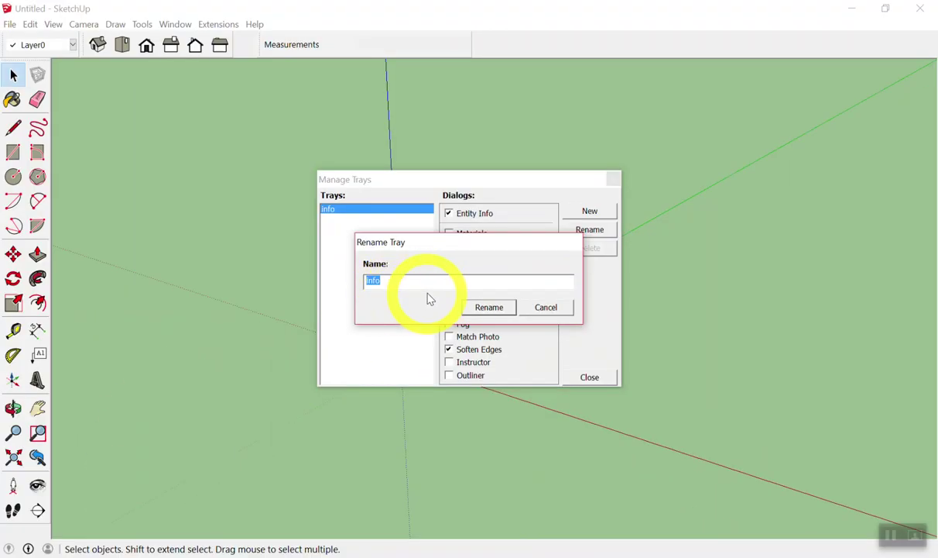
{"action": "left_click", "coordinate": [467, 306]}
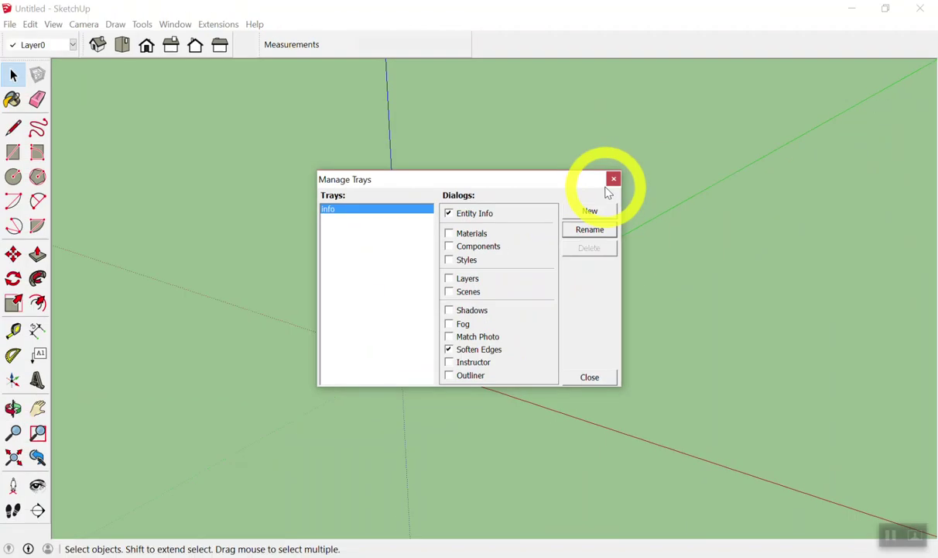
{"action": "left_click", "coordinate": [616, 181]}
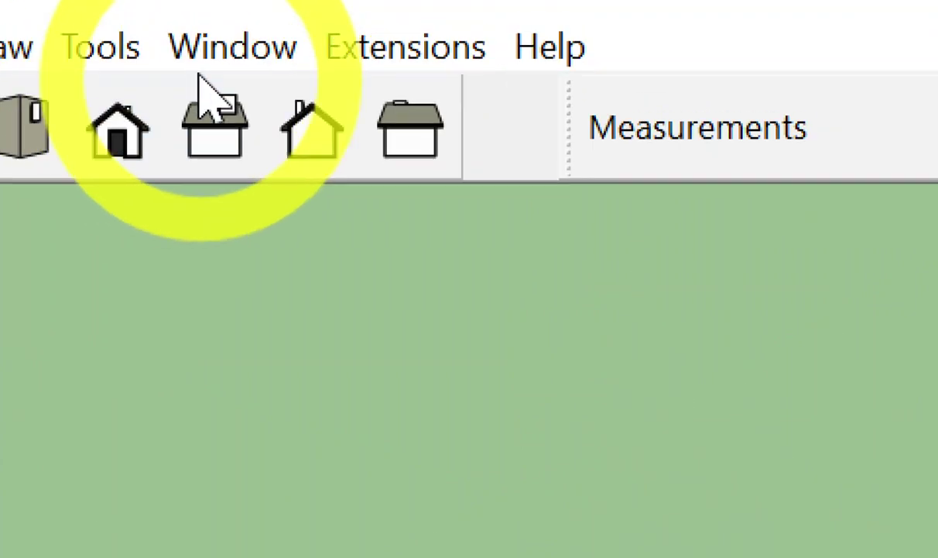
- Reopen Manage Trays, rename info again, and untick Soften Edges so only Entity Info remains
{"action": "left_click", "coordinate": [171, 25]}
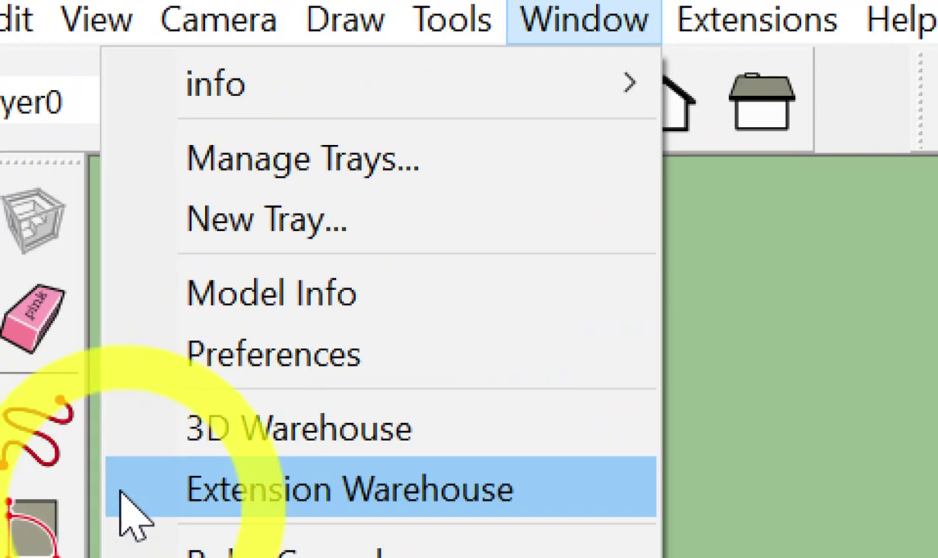
{"action": "left_click", "coordinate": [332, 159]}
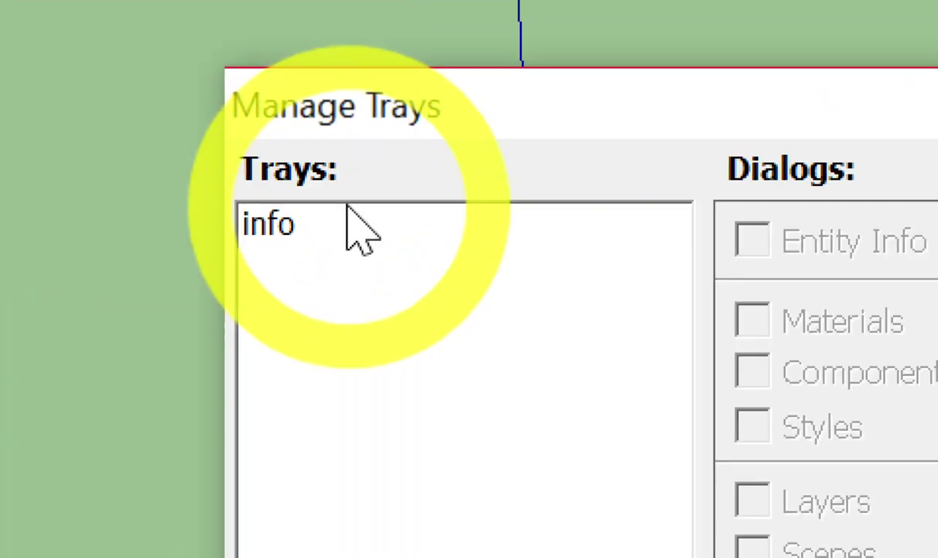
{"action": "left_click", "coordinate": [397, 229]}
{"action": "left_click", "coordinate": [396, 230]}
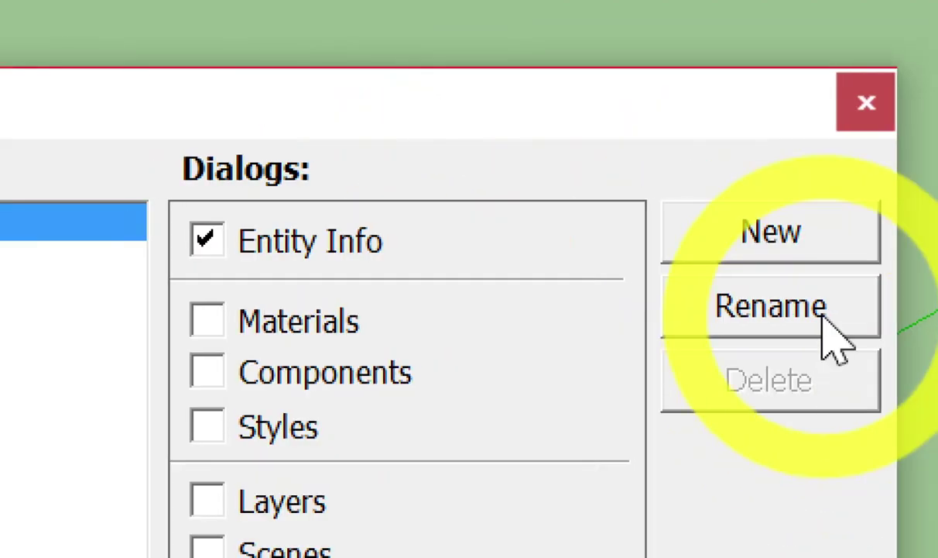
{"action": "left_click", "coordinate": [827, 317]}
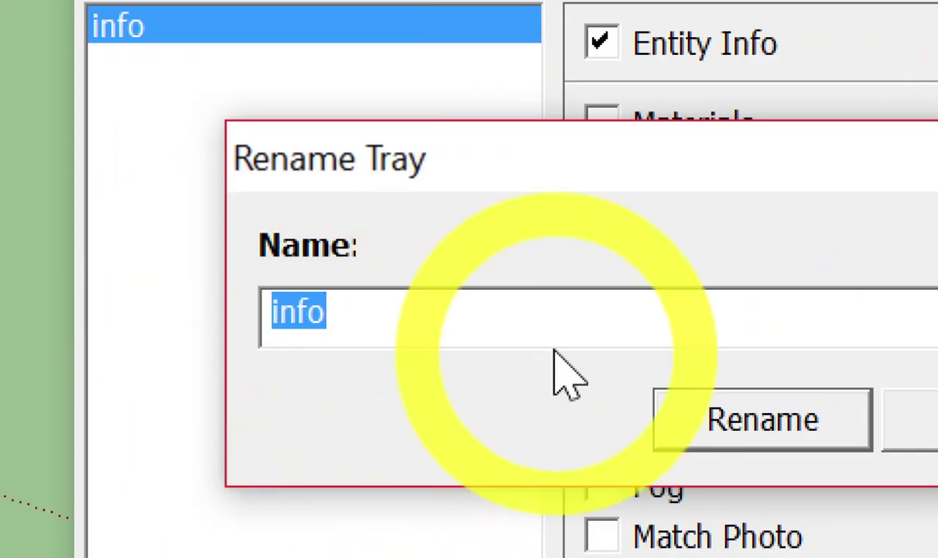
{"action": "left_click", "coordinate": [757, 433]}
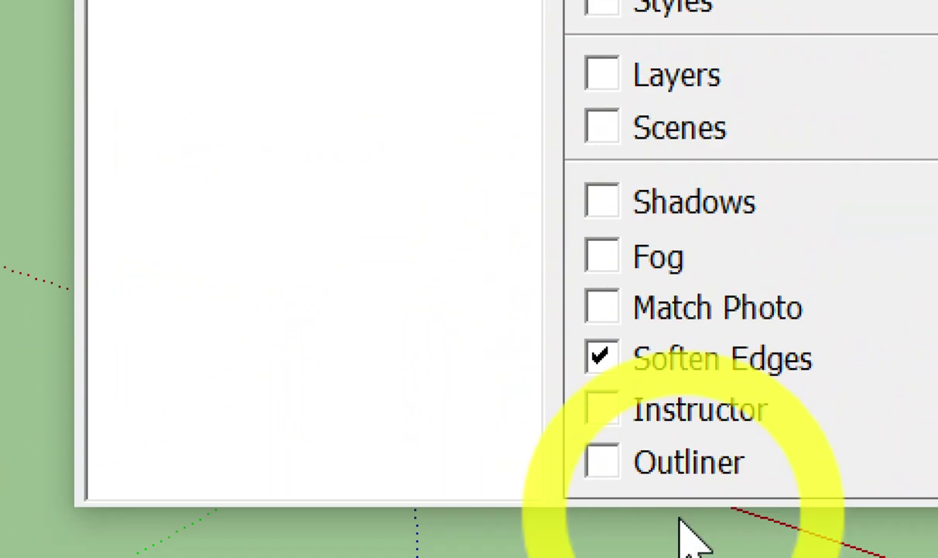
{"action": "left_click", "coordinate": [612, 338]}
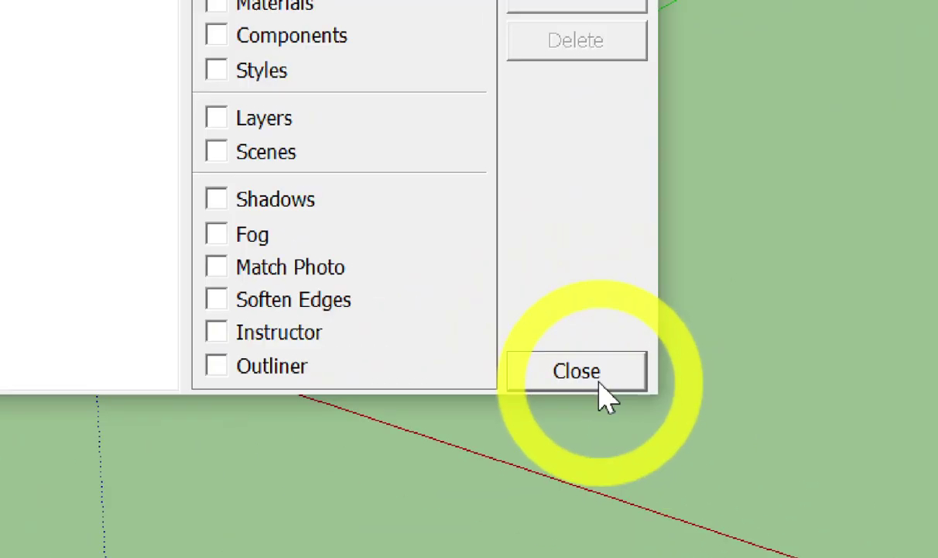
{"action": "left_click", "coordinate": [590, 377]}
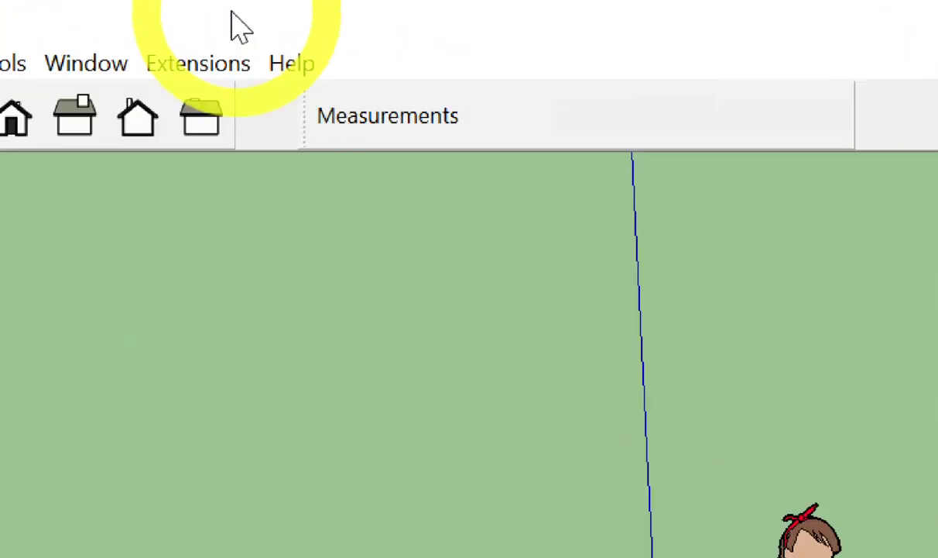
{"action": "left_click", "coordinate": [175, 24]}
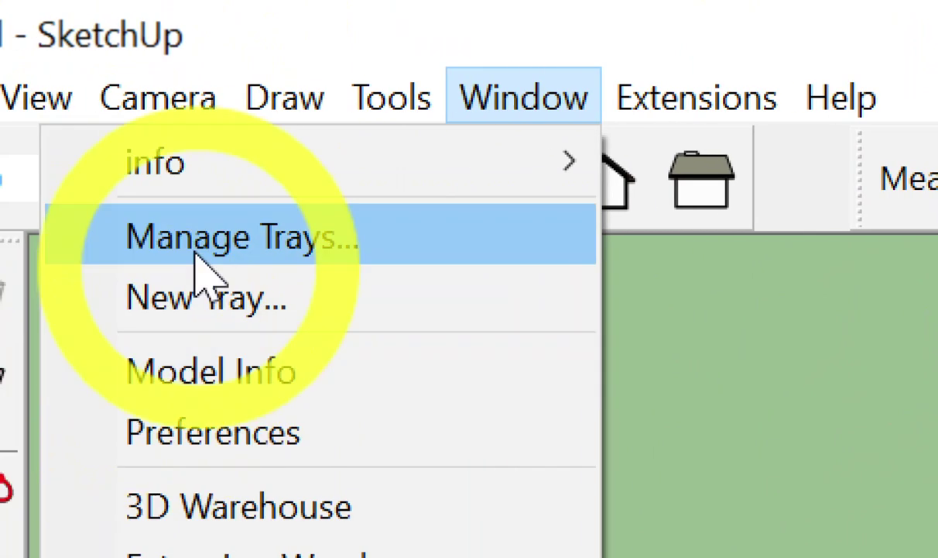
{"action": "mouse_move", "coordinate": [124, 40]}
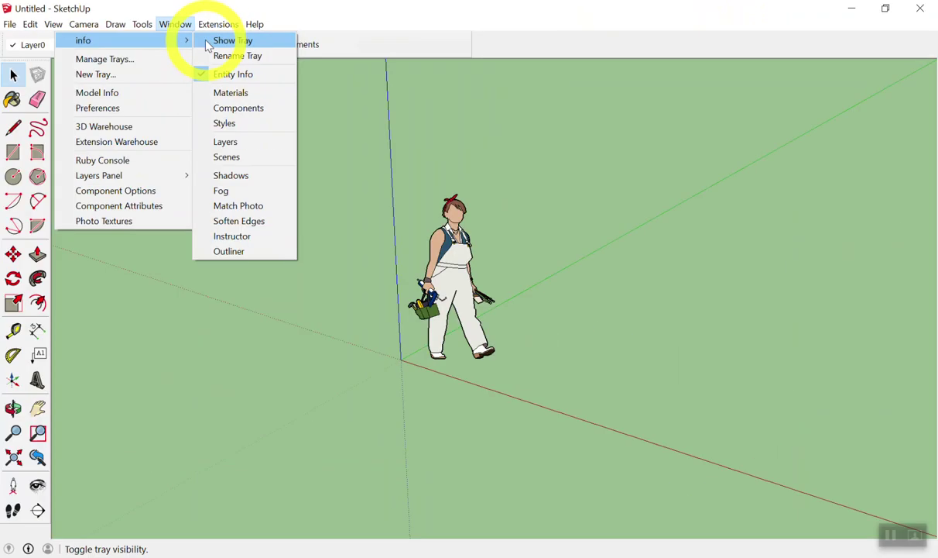
{"action": "left_click", "coordinate": [207, 47]}
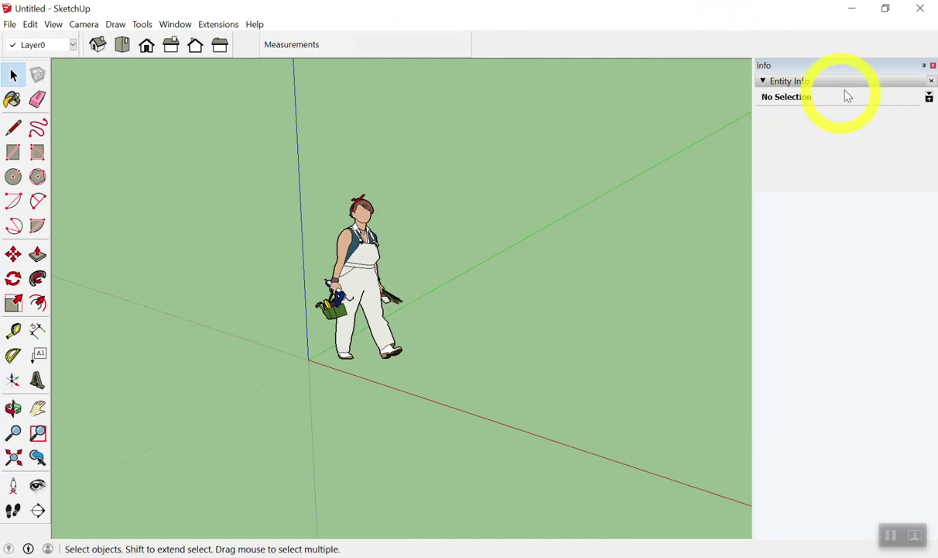
{"action": "left_click", "coordinate": [932, 67]}
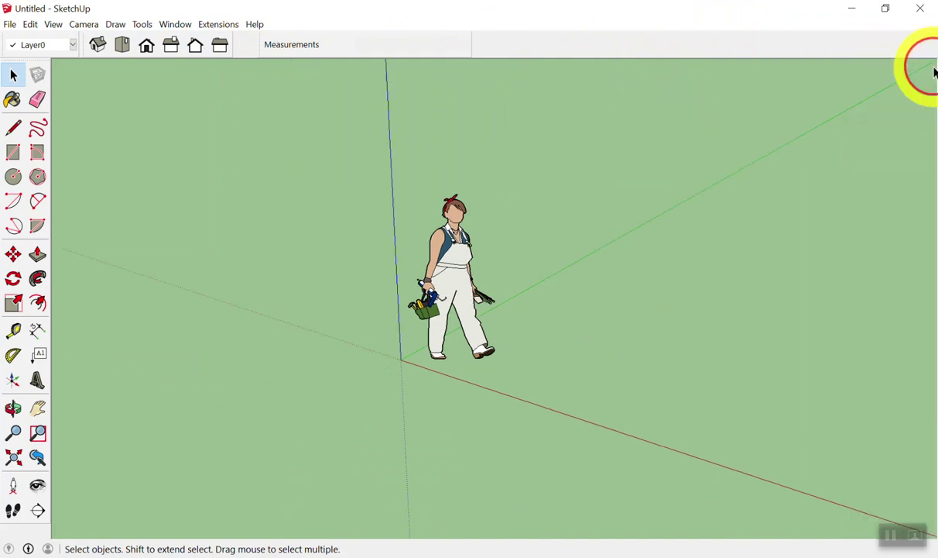
{"action": "left_click", "coordinate": [276, 94]}
{"action": "mouse_move", "coordinate": [385, 235]}
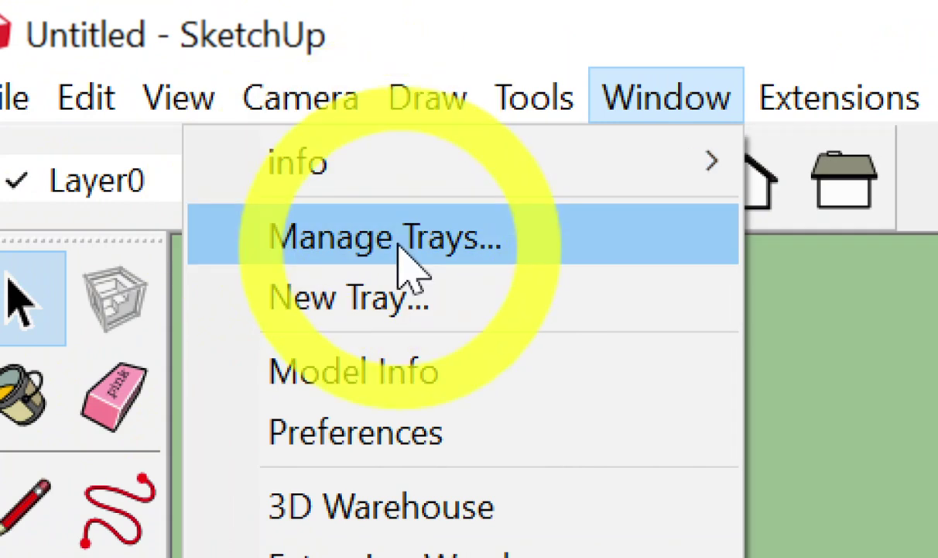
{"action": "left_click", "coordinate": [399, 247]}
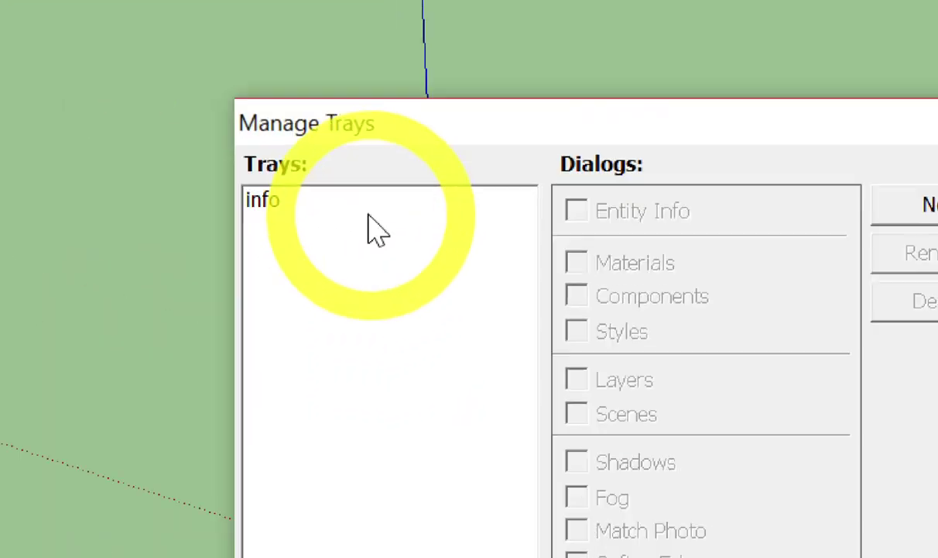
{"action": "left_click", "coordinate": [368, 210]}
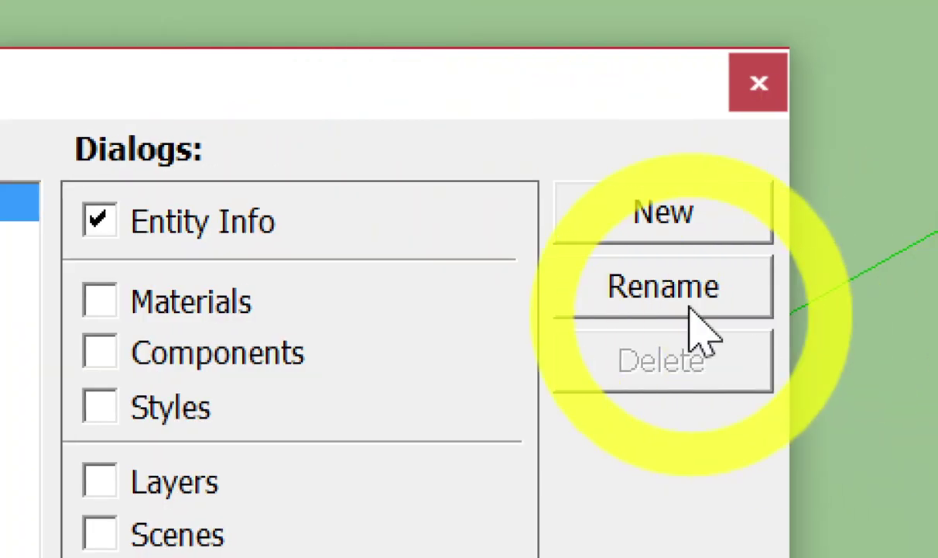
{"action": "left_click", "coordinate": [665, 298]}
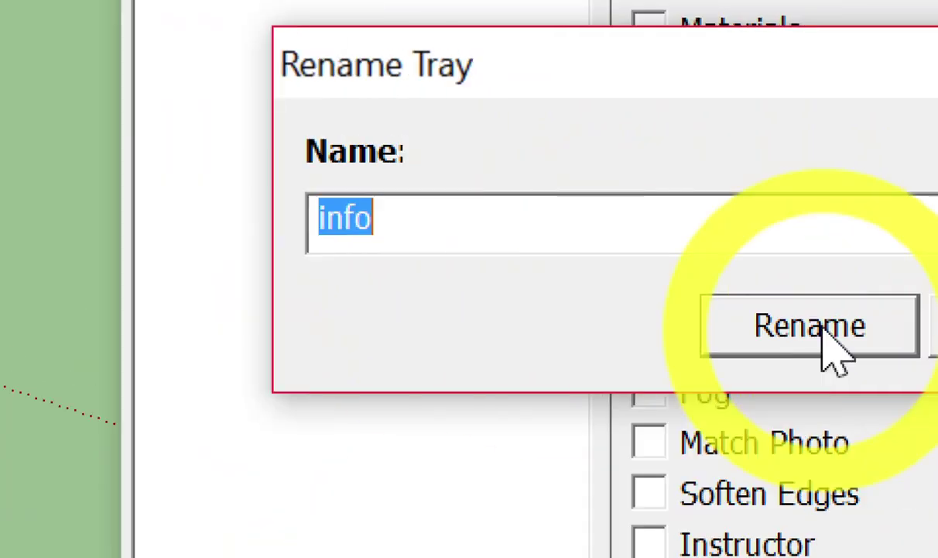
{"action": "left_click", "coordinate": [810, 327]}
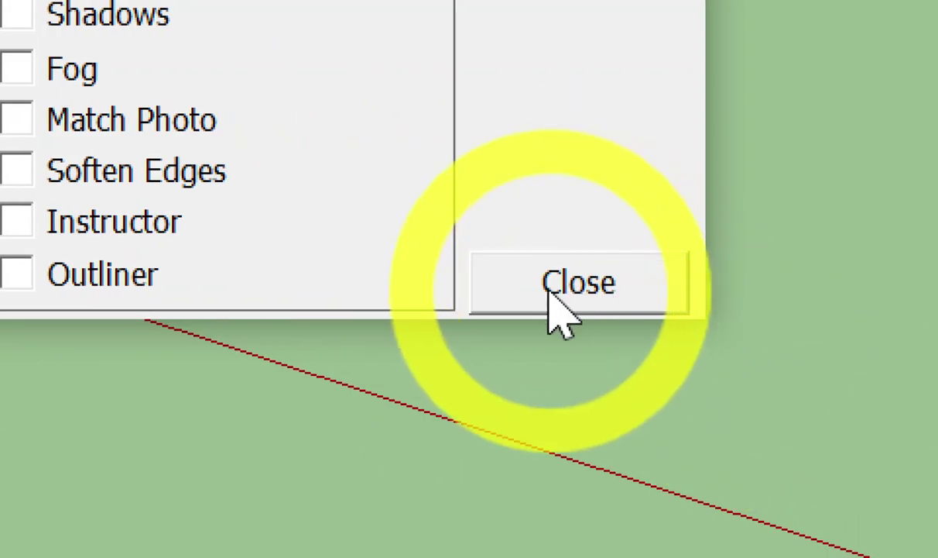
{"action": "left_click", "coordinate": [549, 295]}
{"action": "left_click", "coordinate": [549, 294]}
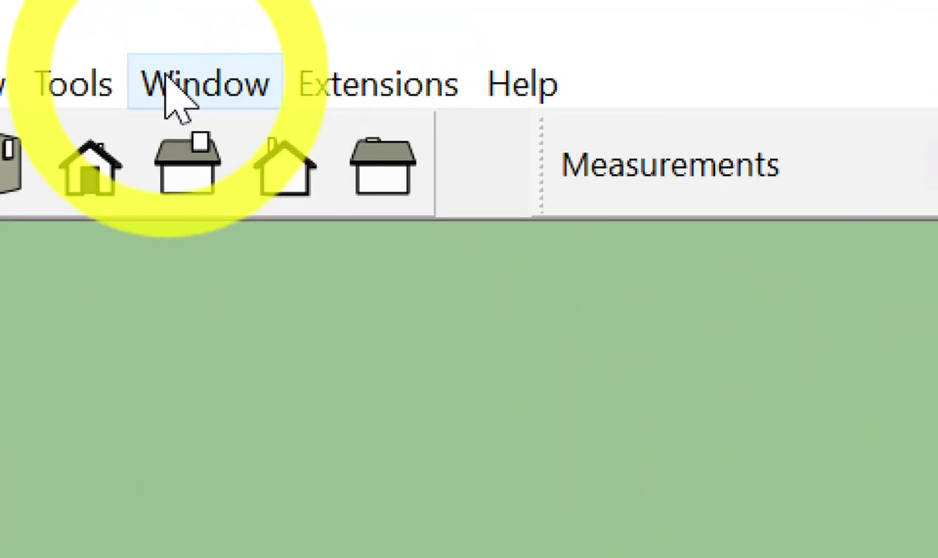
{"action": "left_click", "coordinate": [166, 77]}
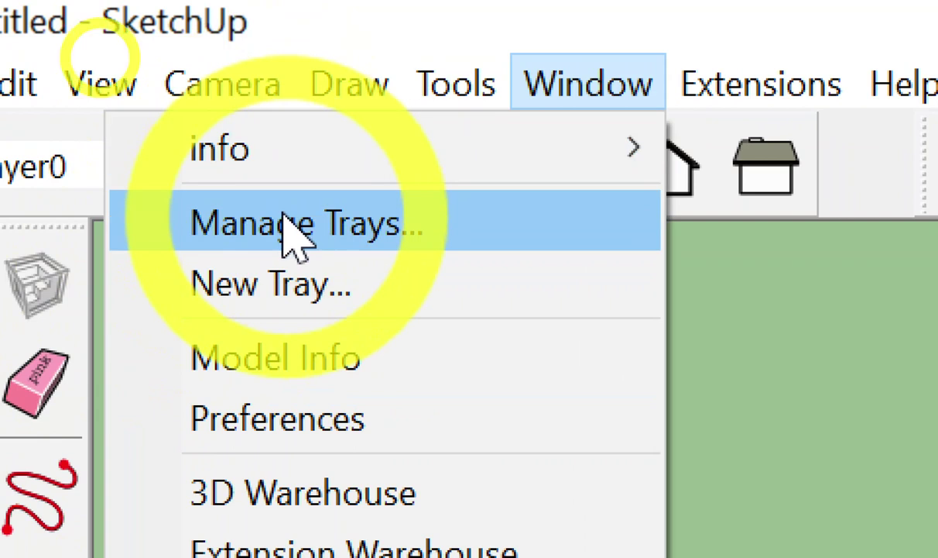
{"action": "left_click", "coordinate": [285, 218]}
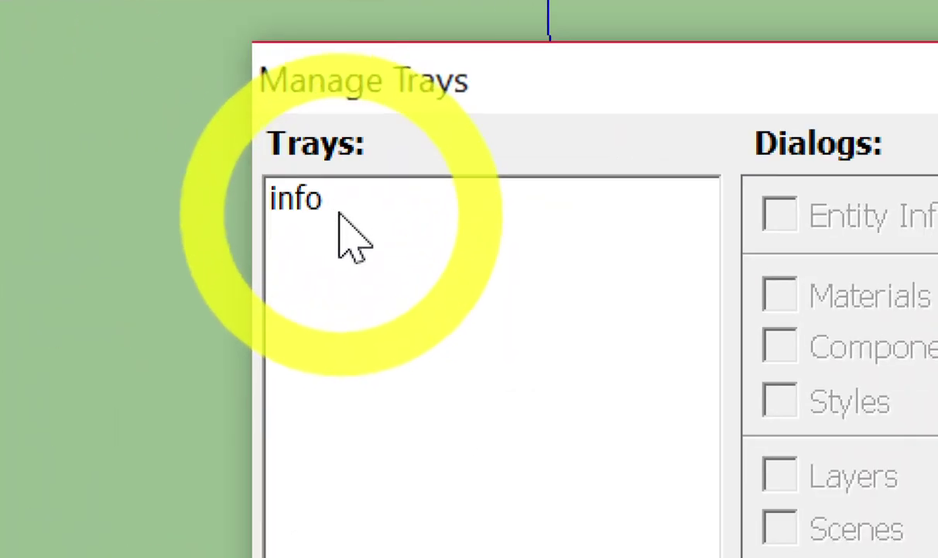
{"action": "left_click", "coordinate": [332, 210]}
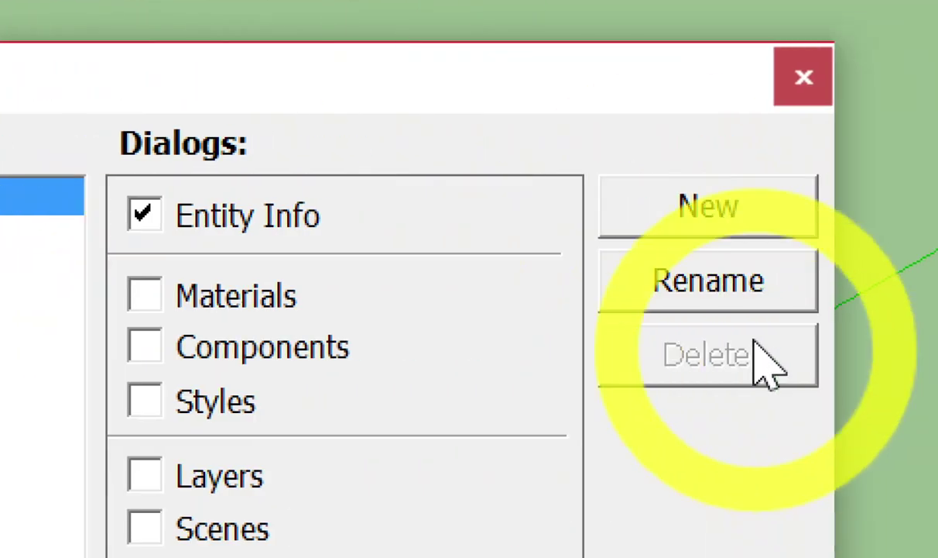
{"action": "left_click", "coordinate": [747, 298]}
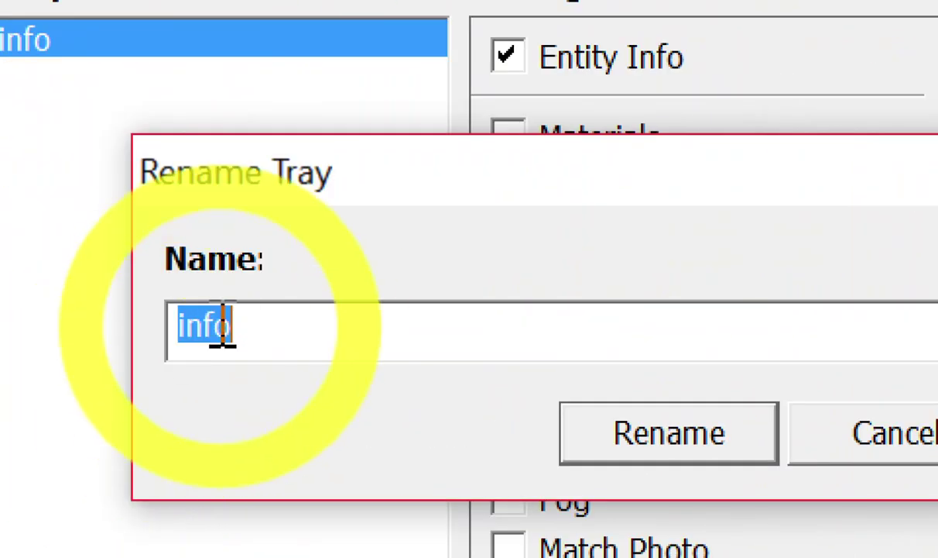
{"action": "left_click", "coordinate": [681, 445]}
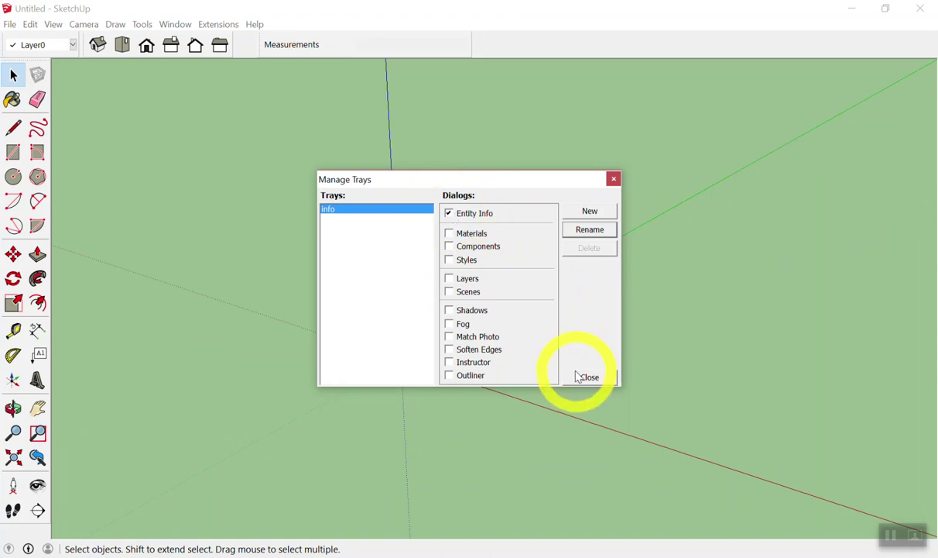
{"action": "left_click", "coordinate": [585, 376]}
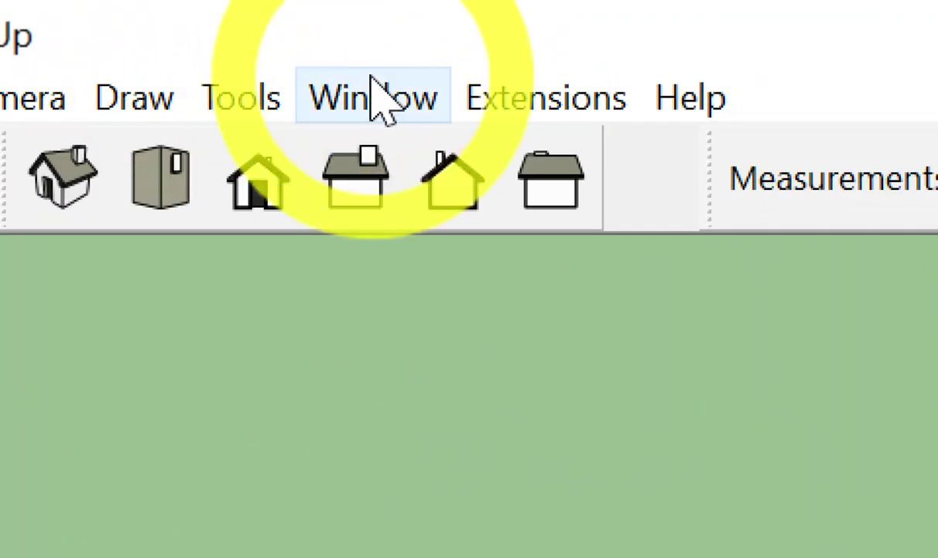
- Show the info tray docked at the right, then select and deselect the figure to check its Entity Info
{"action": "left_click", "coordinate": [373, 82]}
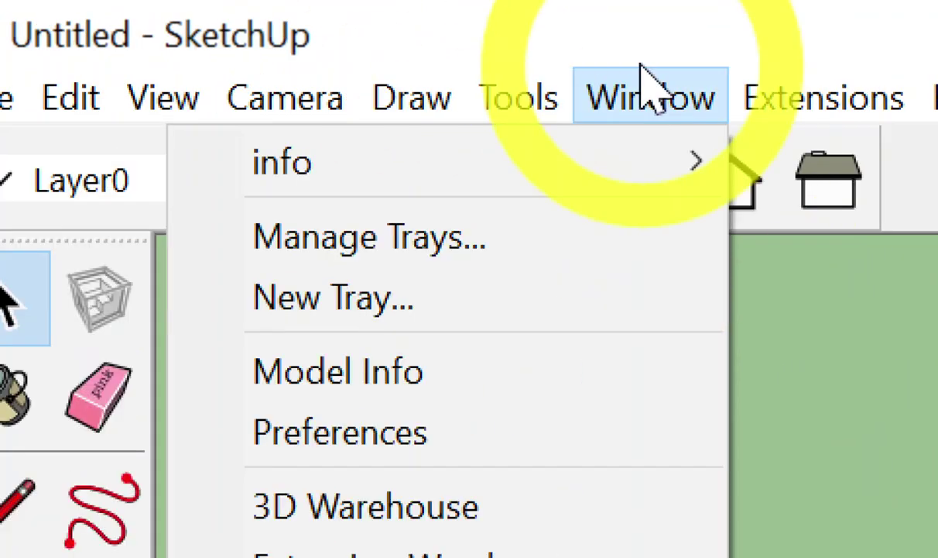
{"action": "mouse_move", "coordinate": [124, 40]}
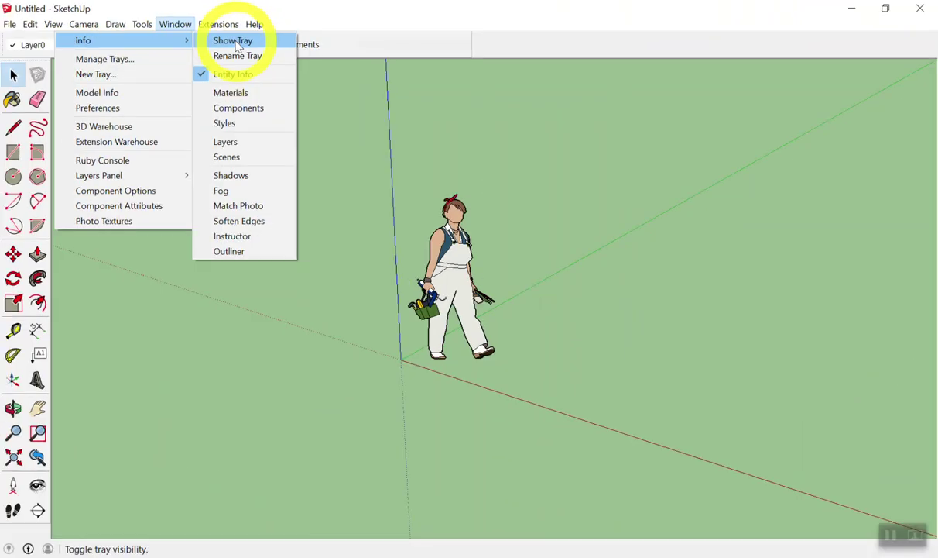
{"action": "left_click", "coordinate": [231, 42]}
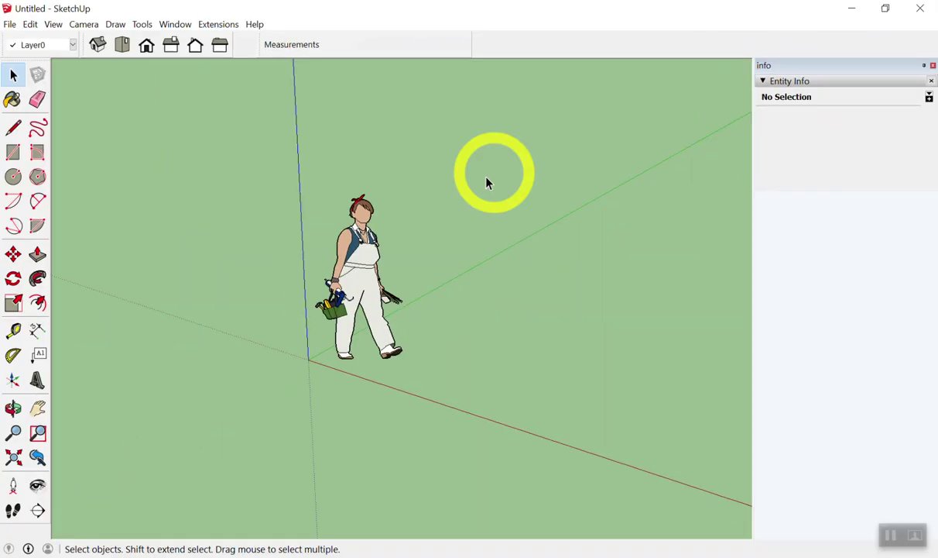
{"action": "left_click", "coordinate": [357, 254]}
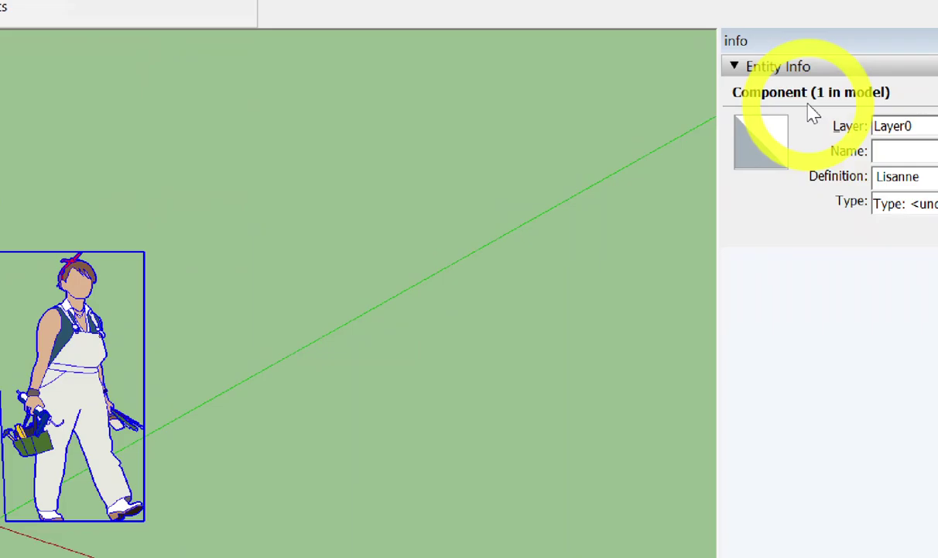
{"action": "left_click", "coordinate": [670, 138]}
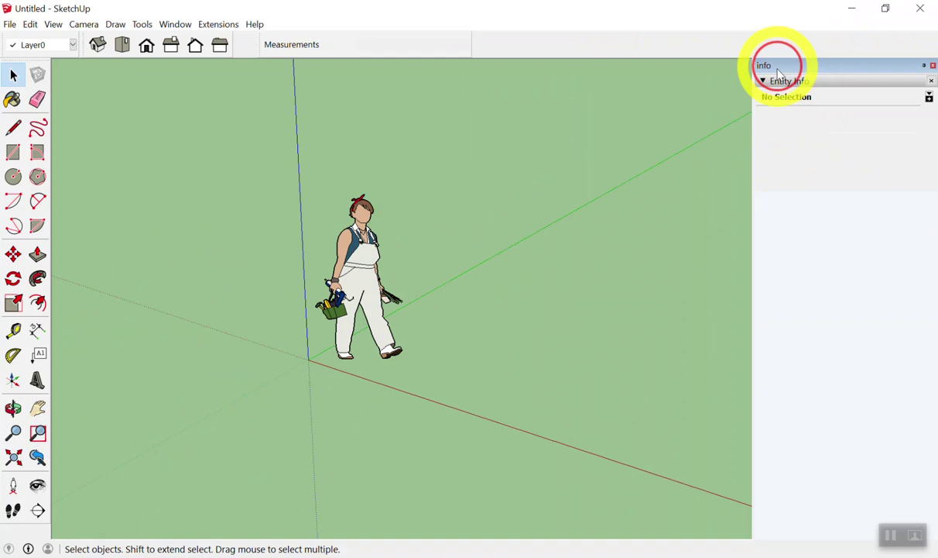
- Undock the Entity Info tray and drag it back to dock along the right edge
{"action": "mouse_move", "coordinate": [806, 68]}
{"action": "left_mouse_down"}
{"action": "mouse_move", "coordinate": [628, 123]}
{"action": "mouse_move", "coordinate": [840, 77]}
{"action": "mouse_move", "coordinate": [670, 95]}
{"action": "left_mouse_up"}
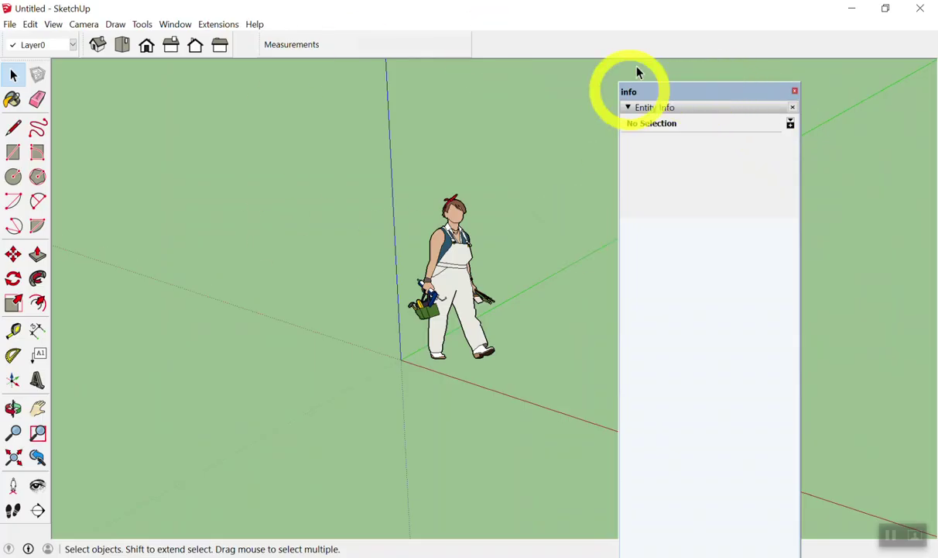
{"action": "left_click", "coordinate": [660, 88]}
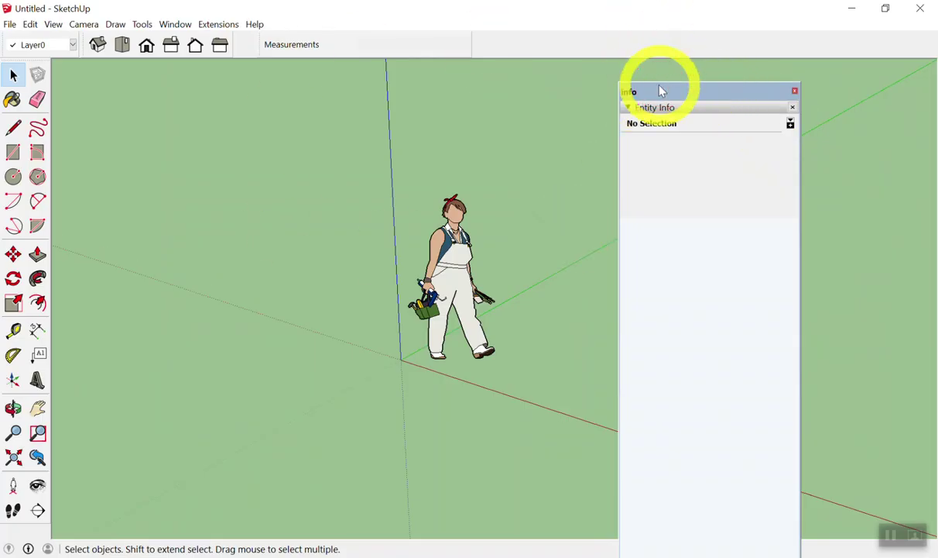
{"action": "left_click_drag", "start_coordinate": [660, 91], "coordinate": [757, 153]}
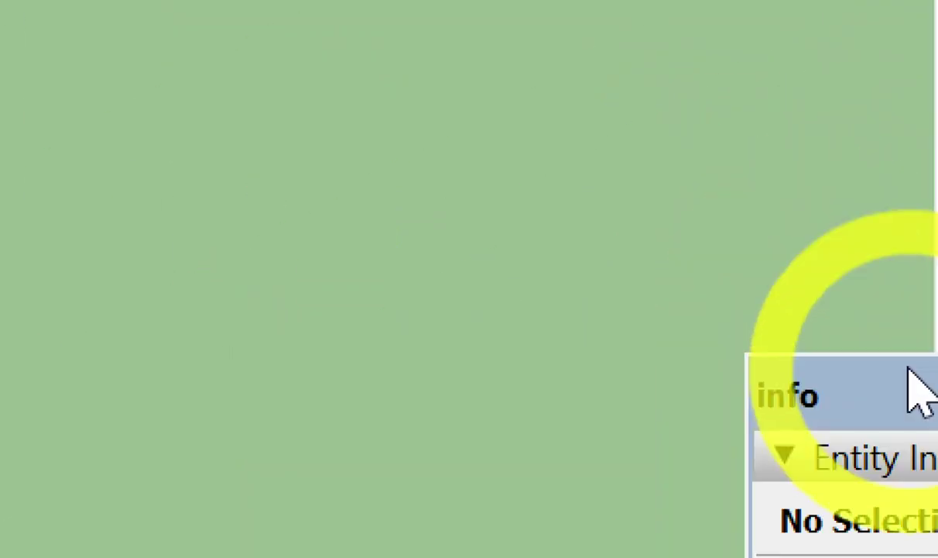
{"action": "left_click_drag", "start_coordinate": [758, 153], "coordinate": [921, 301]}
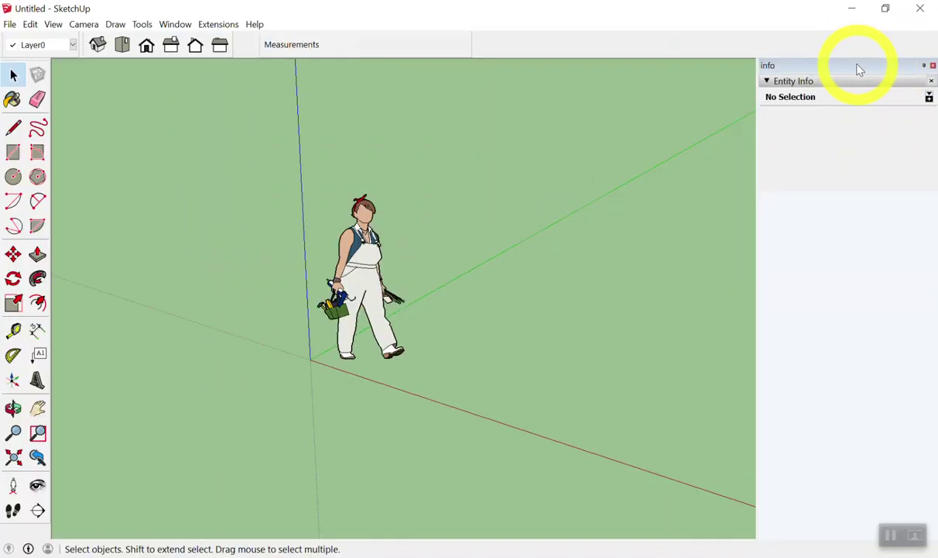
{"action": "mouse_move", "coordinate": [858, 67]}
{"action": "left_mouse_down"}
{"action": "mouse_move", "coordinate": [839, 77]}
{"action": "mouse_move", "coordinate": [847, 87]}
{"action": "mouse_move", "coordinate": [857, 73]}
{"action": "mouse_move", "coordinate": [844, 86]}
{"action": "left_mouse_up"}
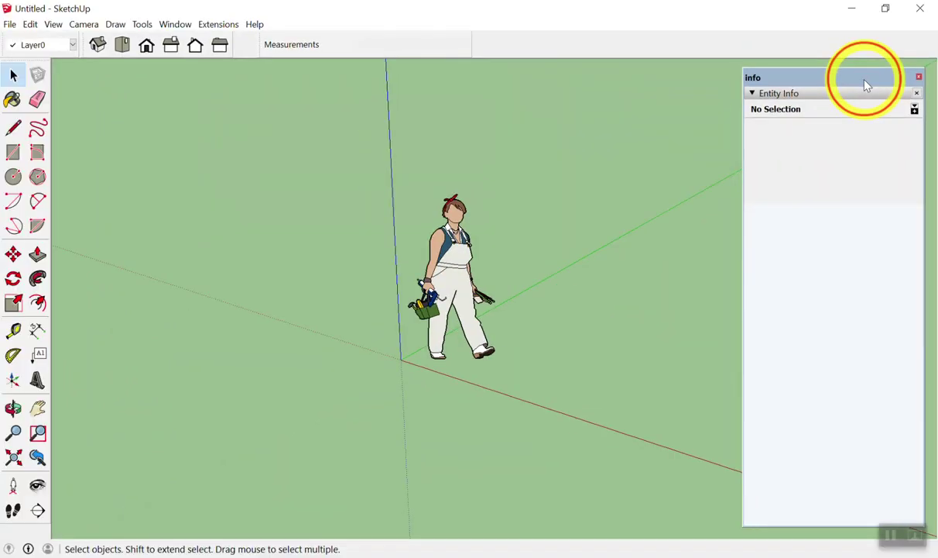
{"action": "mouse_move", "coordinate": [865, 83]}
{"action": "left_mouse_down"}
{"action": "mouse_move", "coordinate": [936, 102]}
{"action": "mouse_move", "coordinate": [922, 299]}
{"action": "left_mouse_up"}
- Float the Entity Info tray near the right of the view and orbit around the figure
{"action": "scroll", "coordinate": [465, 240], "scroll_direction": "down", "scroll_amount": 3}
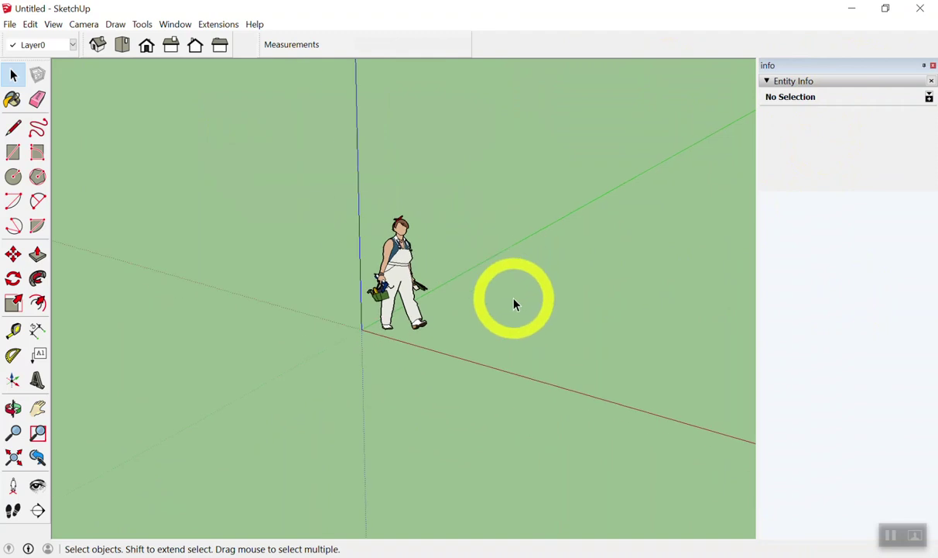
{"action": "scroll", "coordinate": [513, 304], "scroll_direction": "down", "scroll_amount": 2}
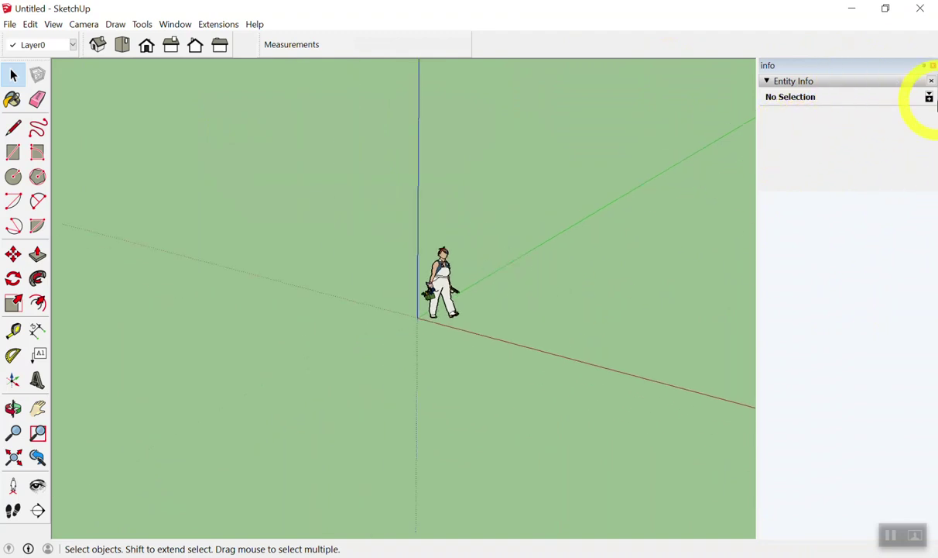
{"action": "left_click_drag", "start_coordinate": [851, 75], "coordinate": [802, 91]}
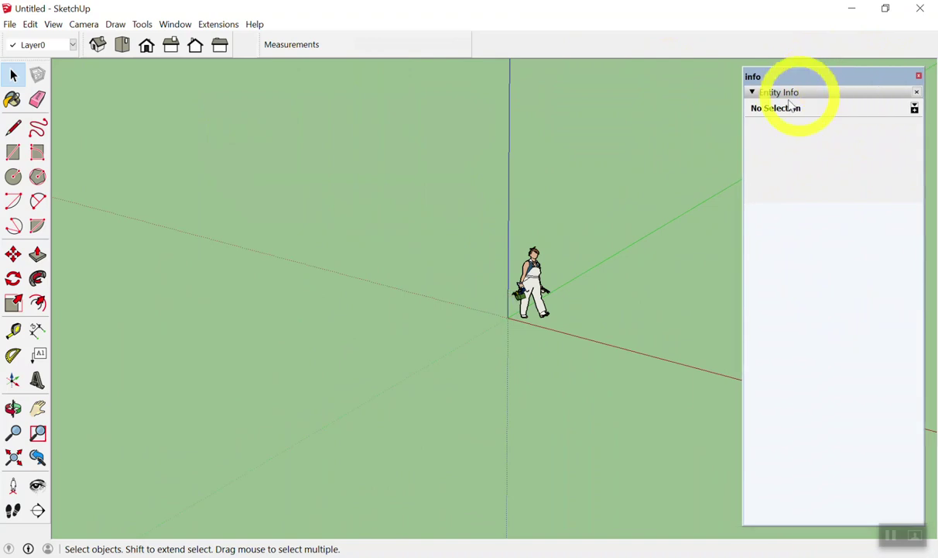
{"action": "middle_click_drag", "start_coordinate": [671, 151], "coordinate": [514, 295]}
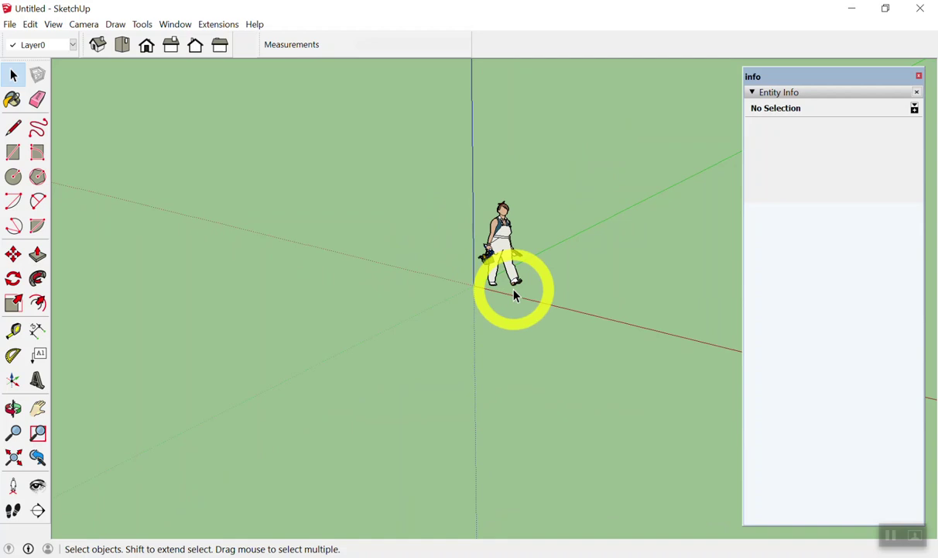
{"action": "mouse_move", "coordinate": [383, 150]}
{"action": "middle_mouse_down"}
{"action": "mouse_move", "coordinate": [476, 221]}
{"action": "mouse_move", "coordinate": [38, 47]}
{"action": "middle_mouse_up"}
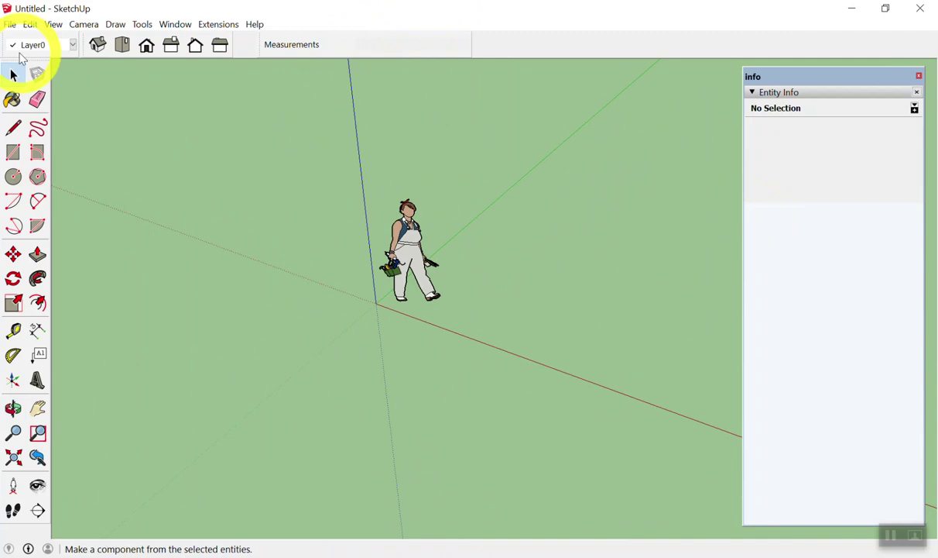
- Switch the camera to the Top view and pan so the origin sits lower left
{"action": "left_click", "coordinate": [122, 46]}
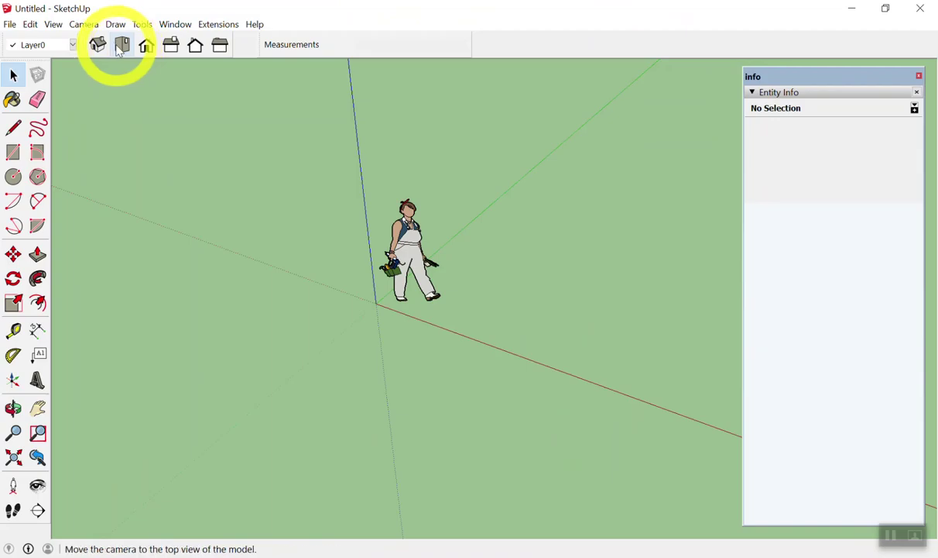
{"action": "left_click", "coordinate": [122, 44]}
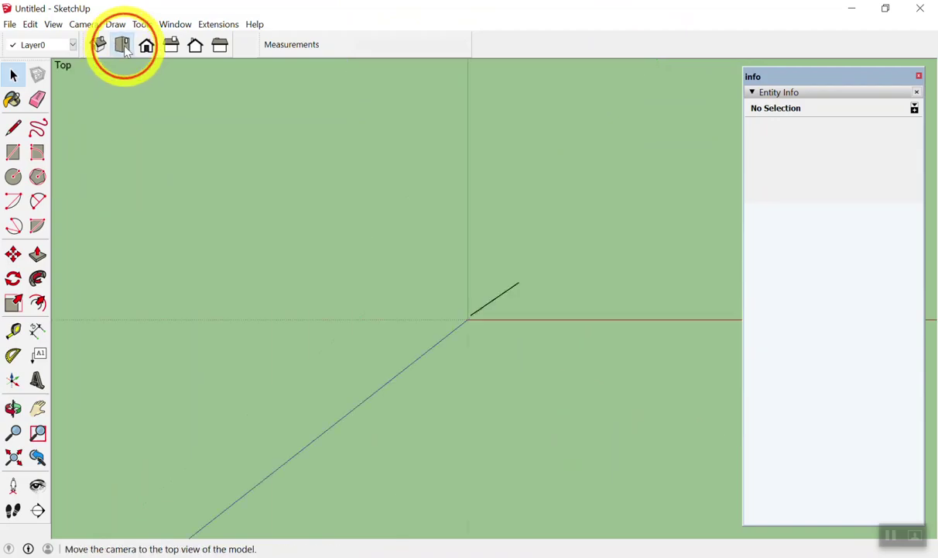
{"action": "mouse_move", "coordinate": [433, 329]}
{"action": "middle_mouse_down"}
{"action": "mouse_move", "coordinate": [196, 287]}
{"action": "mouse_move", "coordinate": [327, 153]}
{"action": "mouse_move", "coordinate": [233, 93]}
{"action": "middle_mouse_up"}
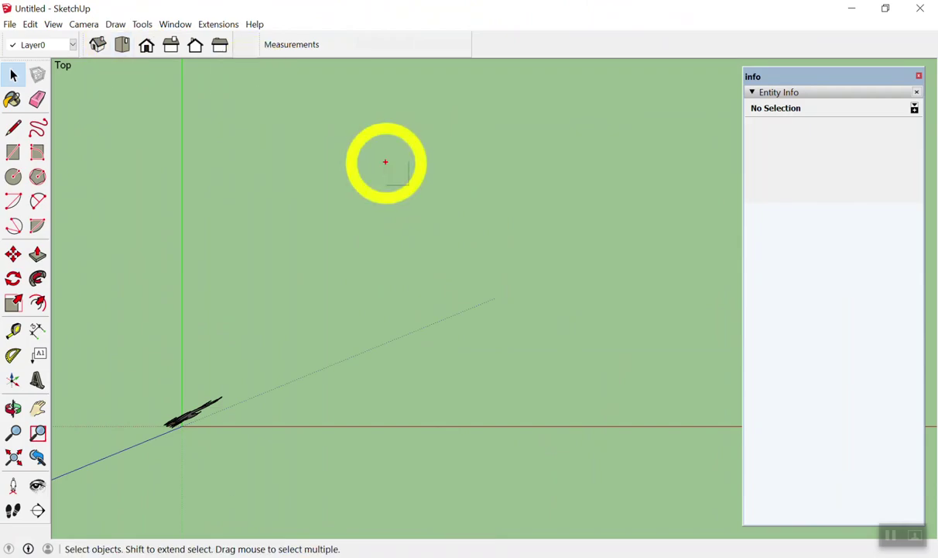
- Annotate the top view freehand: X and Z axis labels, a labelled rectangle and extra strokes
{"action": "left_click", "coordinate": [385, 424]}
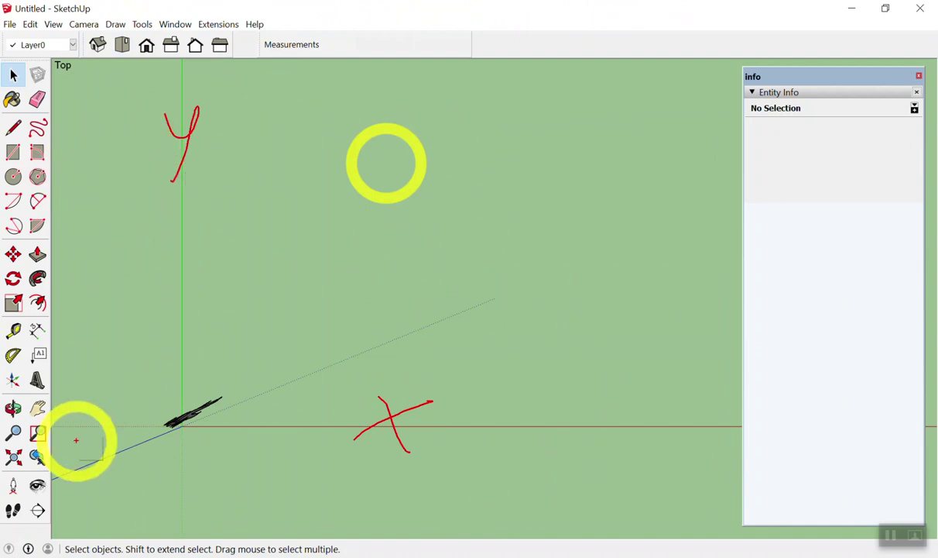
{"action": "left_click", "coordinate": [137, 441]}
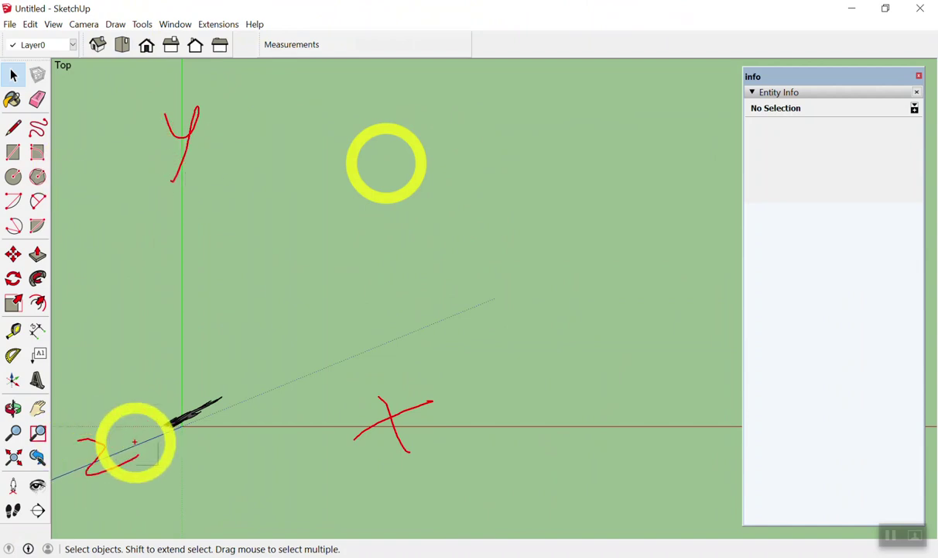
{"action": "mouse_move", "coordinate": [675, 426]}
{"action": "left_mouse_down"}
{"action": "mouse_move", "coordinate": [238, 419]}
{"action": "mouse_move", "coordinate": [611, 358]}
{"action": "left_mouse_up"}
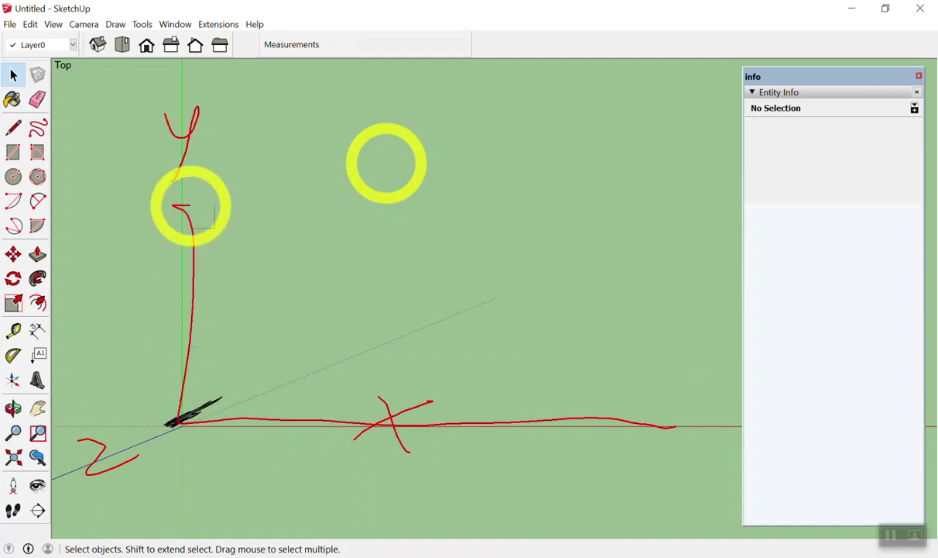
{"action": "mouse_move", "coordinate": [273, 271]}
{"action": "left_mouse_down"}
{"action": "mouse_move", "coordinate": [341, 240]}
{"action": "mouse_move", "coordinate": [377, 280]}
{"action": "mouse_move", "coordinate": [387, 274]}
{"action": "left_mouse_up"}
{"action": "left_click", "coordinate": [349, 251]}
{"action": "left_click", "coordinate": [341, 280]}
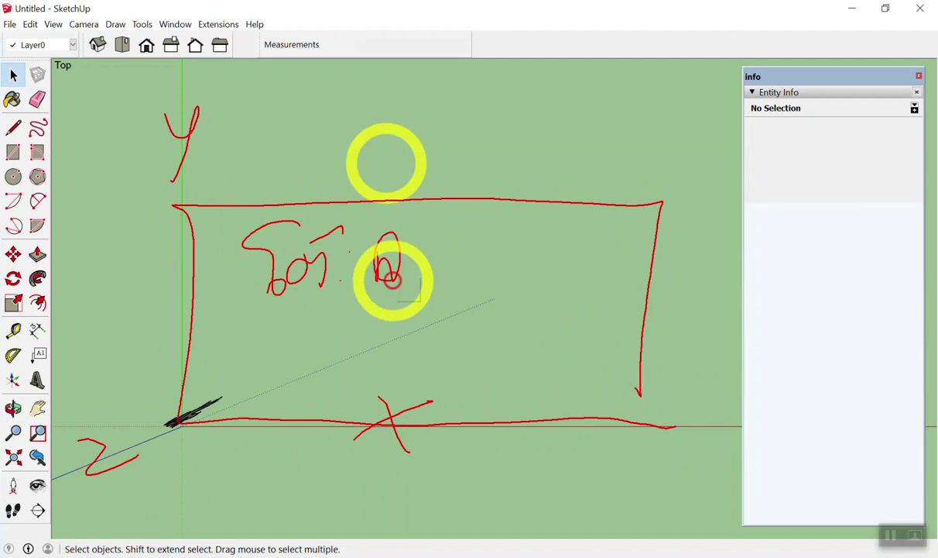
{"action": "left_click_drag", "start_coordinate": [434, 248], "coordinate": [419, 303]}
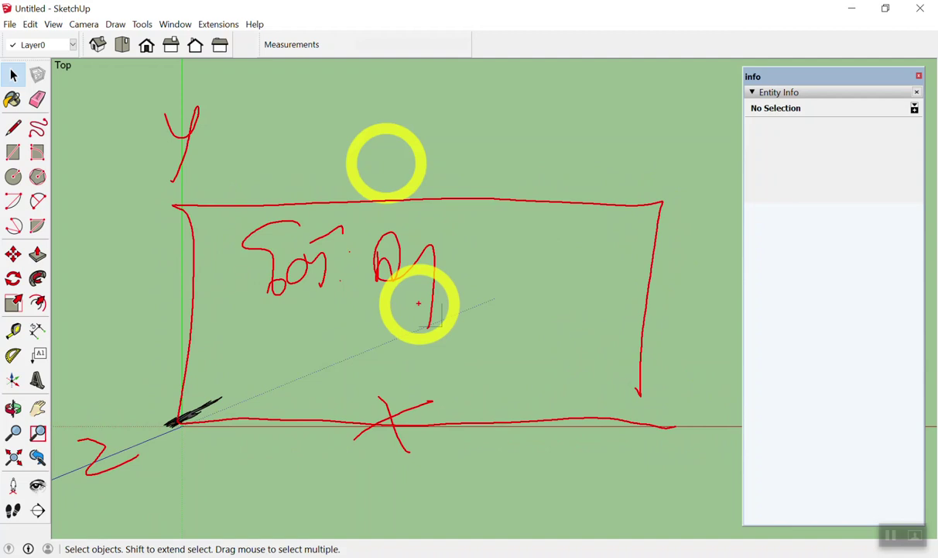
{"action": "mouse_move", "coordinate": [385, 473]}
{"action": "left_mouse_down"}
{"action": "mouse_move", "coordinate": [418, 483]}
{"action": "mouse_move", "coordinate": [333, 486]}
{"action": "mouse_move", "coordinate": [493, 457]}
{"action": "mouse_move", "coordinate": [325, 474]}
{"action": "mouse_move", "coordinate": [319, 463]}
{"action": "left_mouse_up"}
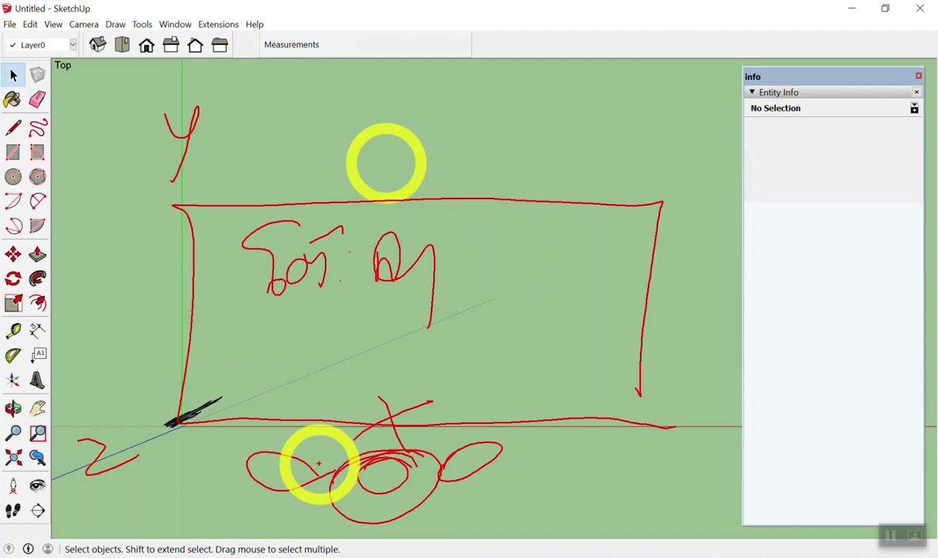
{"action": "left_click_drag", "start_coordinate": [178, 408], "coordinate": [631, 425]}
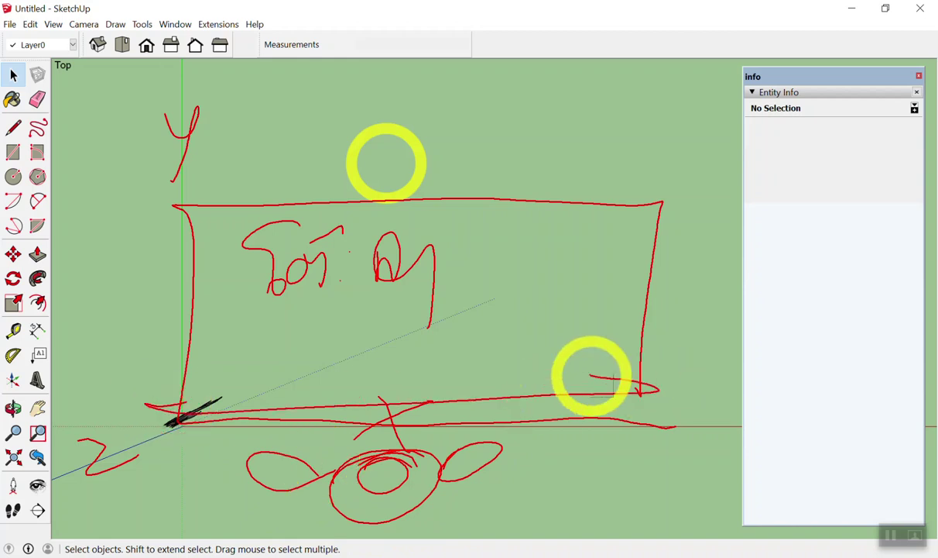
{"action": "mouse_move", "coordinate": [300, 364]}
{"action": "left_mouse_down"}
{"action": "mouse_move", "coordinate": [102, 393]}
{"action": "mouse_move", "coordinate": [167, 304]}
{"action": "mouse_move", "coordinate": [146, 167]}
{"action": "mouse_move", "coordinate": [227, 158]}
{"action": "left_mouse_up"}
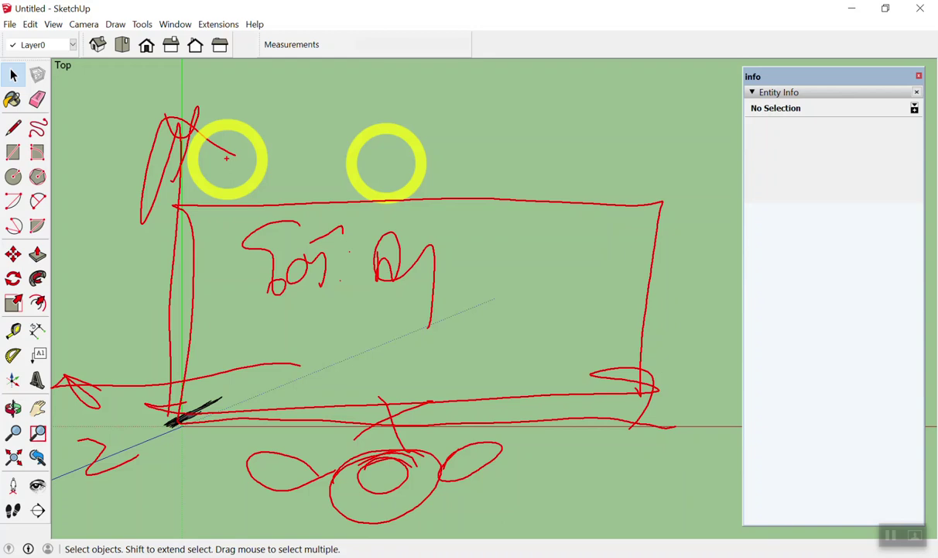
{"action": "scroll", "coordinate": [407, 179], "scroll_direction": "down", "scroll_amount": 2}
- Zoom in and out, then switch the camera to the isometric view
{"action": "scroll", "coordinate": [406, 259], "scroll_direction": "down", "scroll_amount": 2}
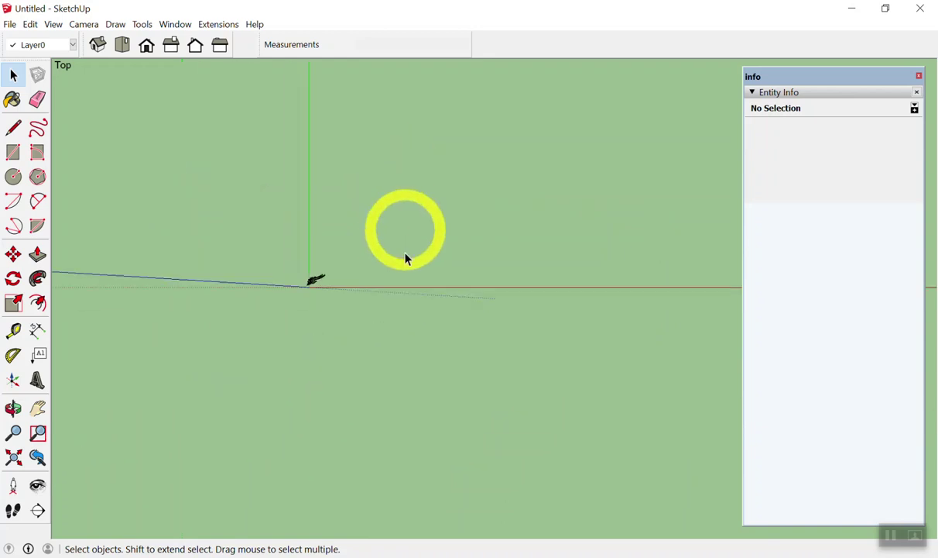
{"action": "scroll", "coordinate": [381, 253], "scroll_direction": "up", "scroll_amount": 5}
{"action": "scroll", "coordinate": [325, 325], "scroll_direction": "down", "scroll_amount": 2}
{"action": "scroll", "coordinate": [236, 434], "scroll_direction": "up", "scroll_amount": 1}
{"action": "scroll", "coordinate": [229, 437], "scroll_direction": "up", "scroll_amount": 1}
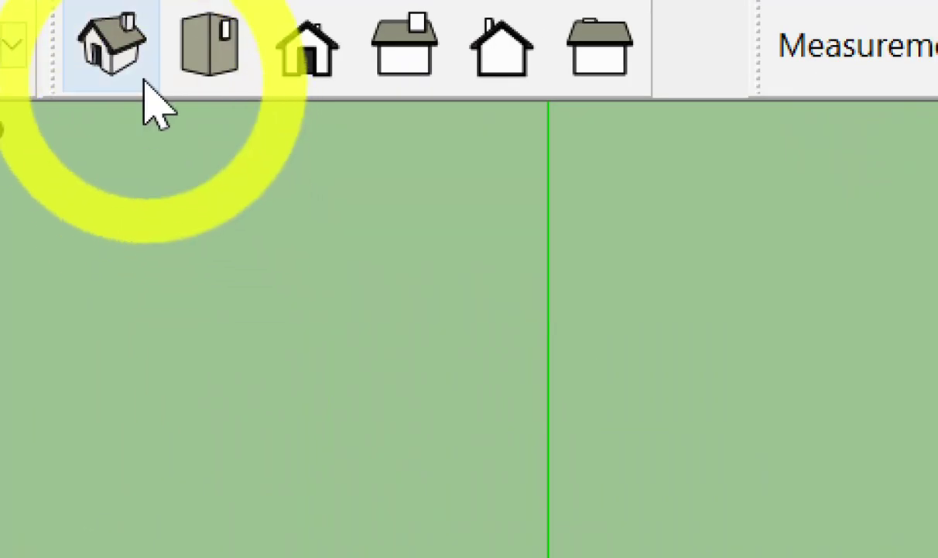
{"action": "left_click", "coordinate": [144, 80]}
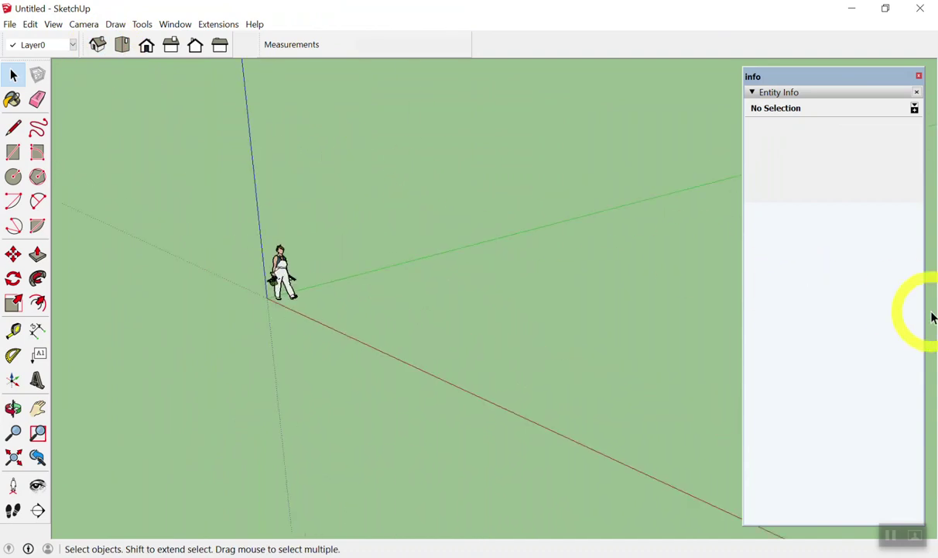
- Trace the red, green and blue axes with freehand strokes, then clear them
{"action": "left_click_drag", "start_coordinate": [290, 292], "coordinate": [666, 488]}
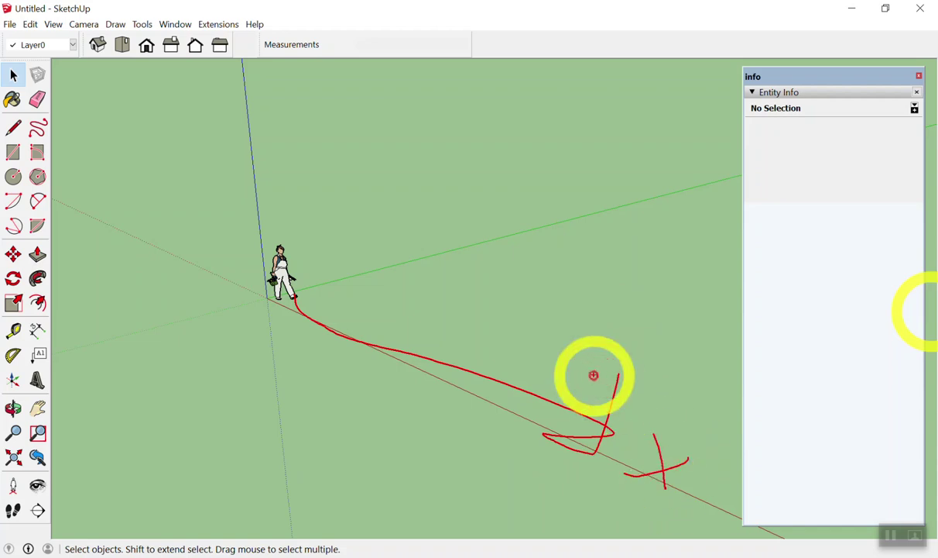
{"action": "left_click_drag", "start_coordinate": [310, 292], "coordinate": [647, 183]}
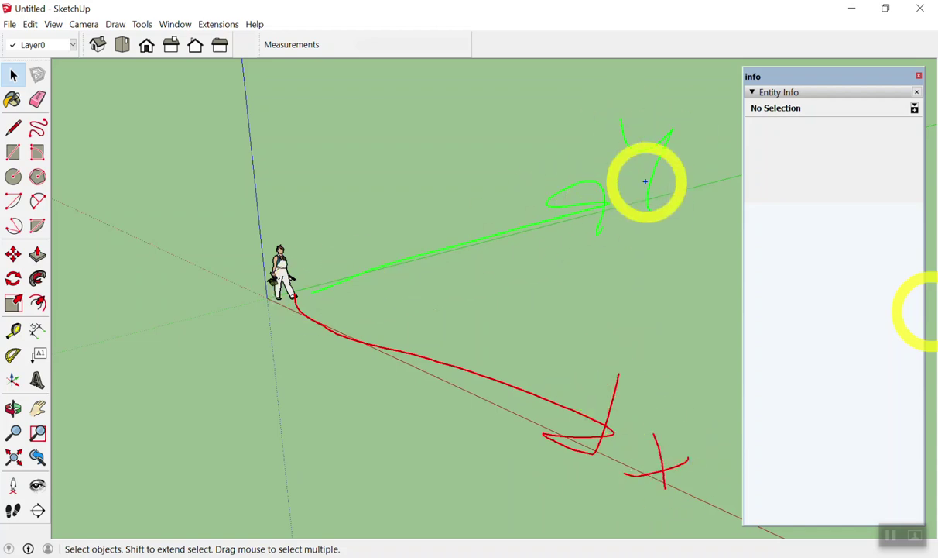
{"action": "mouse_move", "coordinate": [271, 293]}
{"action": "left_mouse_down"}
{"action": "mouse_move", "coordinate": [226, 88]}
{"action": "mouse_move", "coordinate": [375, 162]}
{"action": "left_mouse_up"}
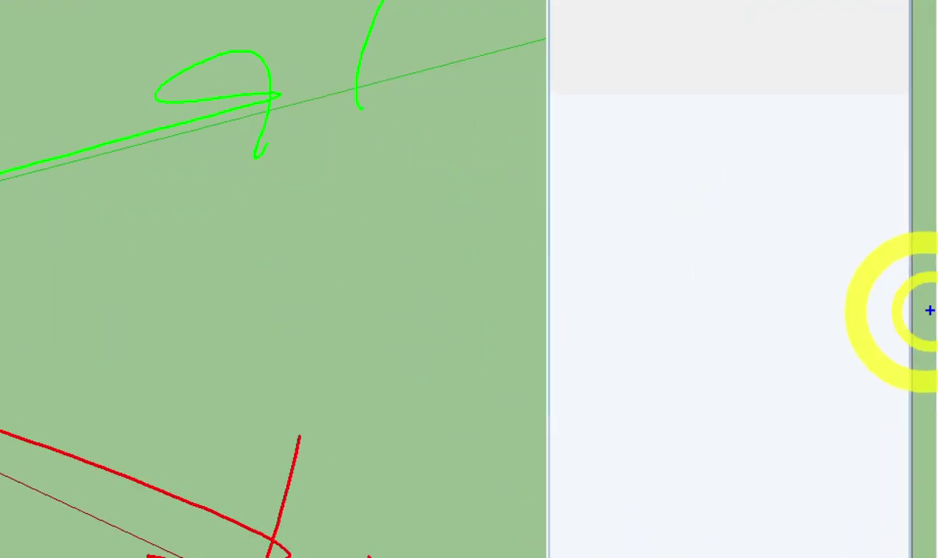
{"action": "key", "text": "Escape"}
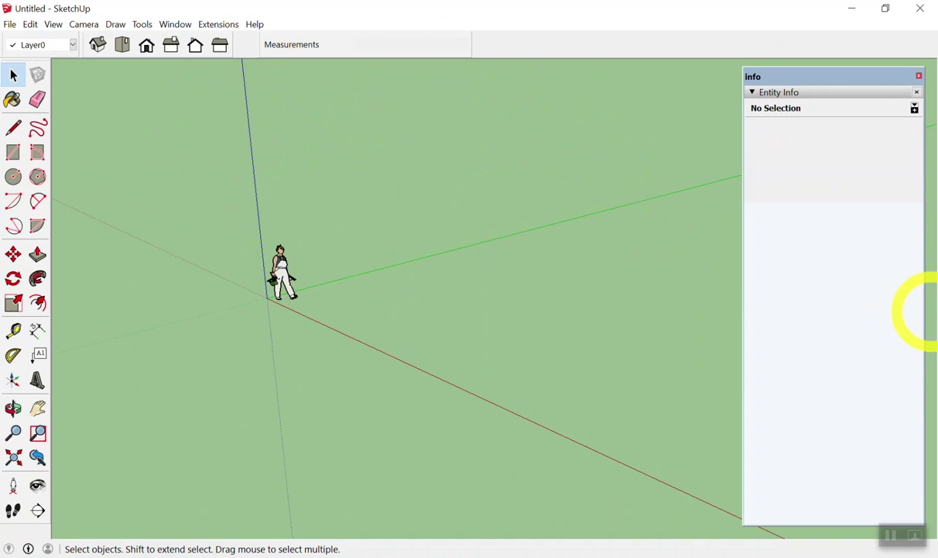
- Retrace the blue, red (marked X) and green axes in colour, clear them, and sketch more strokes
{"action": "mouse_move", "coordinate": [267, 292]}
{"action": "left_mouse_down"}
{"action": "mouse_move", "coordinate": [315, 310]}
{"action": "mouse_move", "coordinate": [272, 268]}
{"action": "mouse_move", "coordinate": [223, 90]}
{"action": "mouse_move", "coordinate": [271, 145]}
{"action": "mouse_move", "coordinate": [354, 113]}
{"action": "left_mouse_up"}
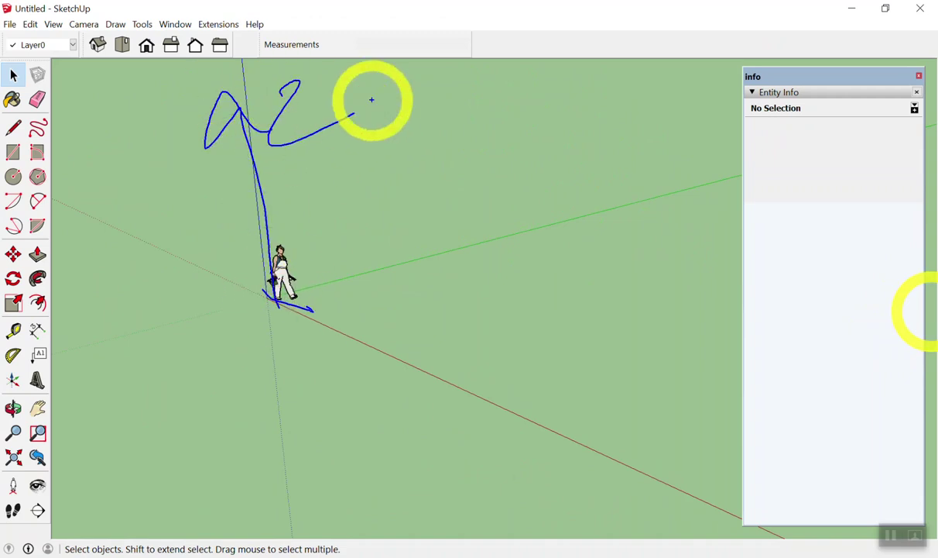
{"action": "mouse_move", "coordinate": [300, 290]}
{"action": "left_mouse_down"}
{"action": "mouse_move", "coordinate": [556, 425]}
{"action": "mouse_move", "coordinate": [542, 474]}
{"action": "left_mouse_up"}
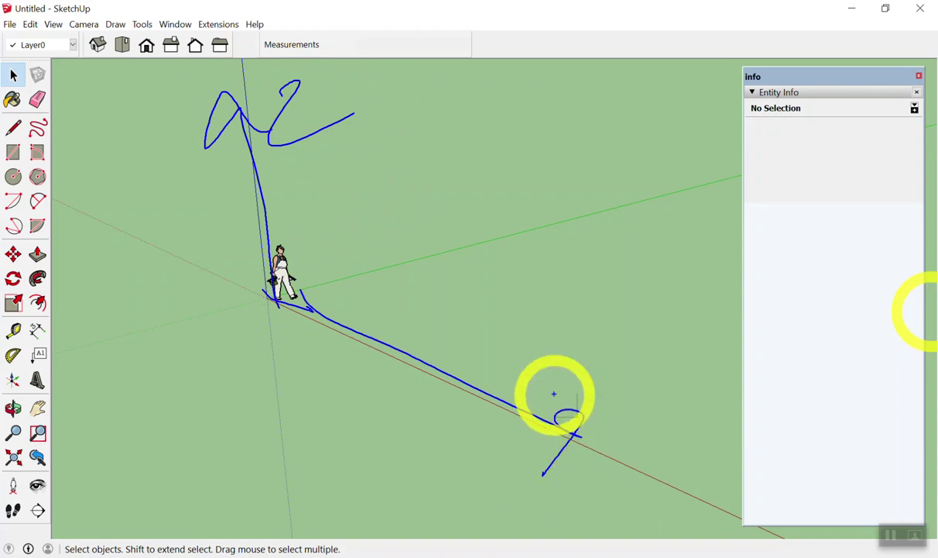
{"action": "left_click_drag", "start_coordinate": [309, 319], "coordinate": [503, 463]}
{"action": "left_click_drag", "start_coordinate": [590, 353], "coordinate": [608, 426]}
{"action": "left_click_drag", "start_coordinate": [566, 392], "coordinate": [643, 374]}
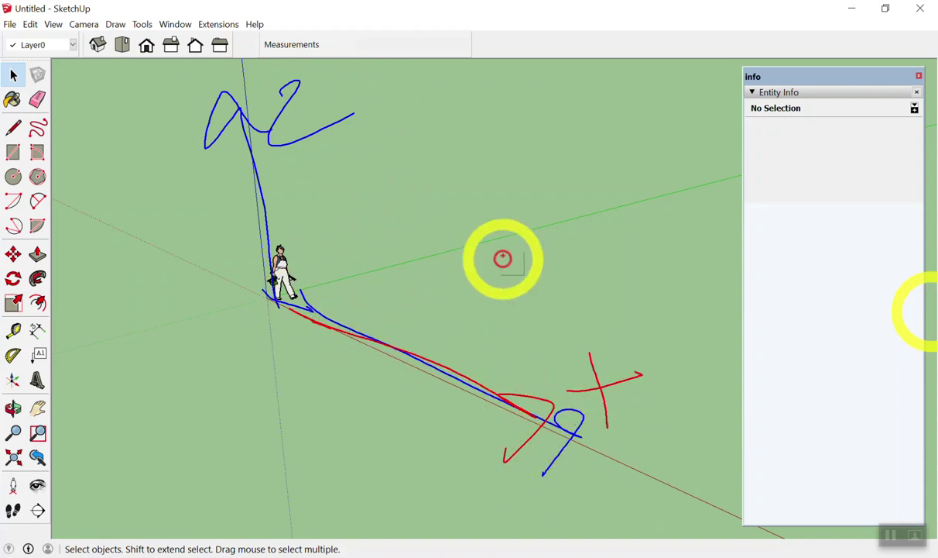
{"action": "left_click_drag", "start_coordinate": [333, 256], "coordinate": [378, 243]}
{"action": "mouse_move", "coordinate": [302, 288]}
{"action": "left_mouse_down"}
{"action": "mouse_move", "coordinate": [535, 214]}
{"action": "mouse_move", "coordinate": [525, 271]}
{"action": "left_mouse_up"}
{"action": "mouse_move", "coordinate": [589, 184]}
{"action": "left_mouse_down"}
{"action": "mouse_move", "coordinate": [604, 198]}
{"action": "mouse_move", "coordinate": [631, 293]}
{"action": "left_mouse_up"}
{"action": "key", "text": "Escape"}
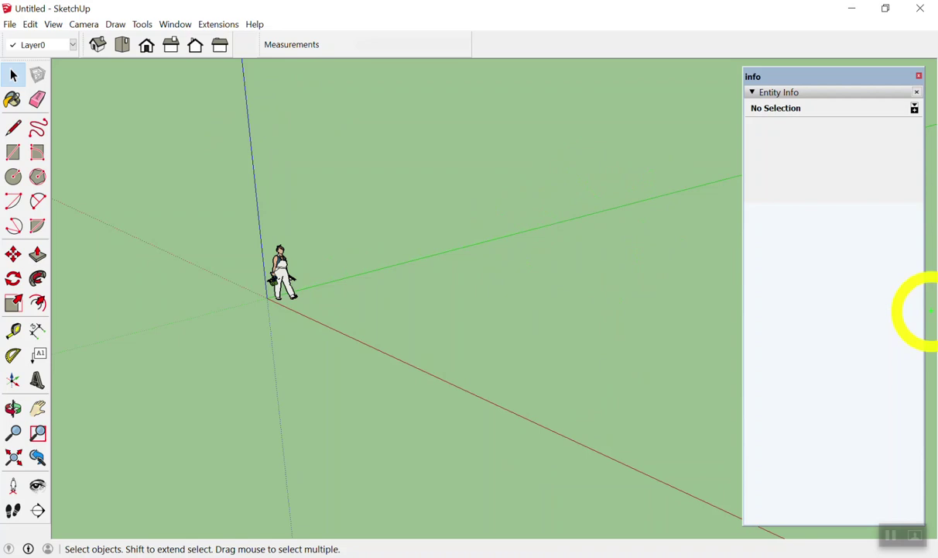
{"action": "left_click_drag", "start_coordinate": [234, 346], "coordinate": [220, 373]}
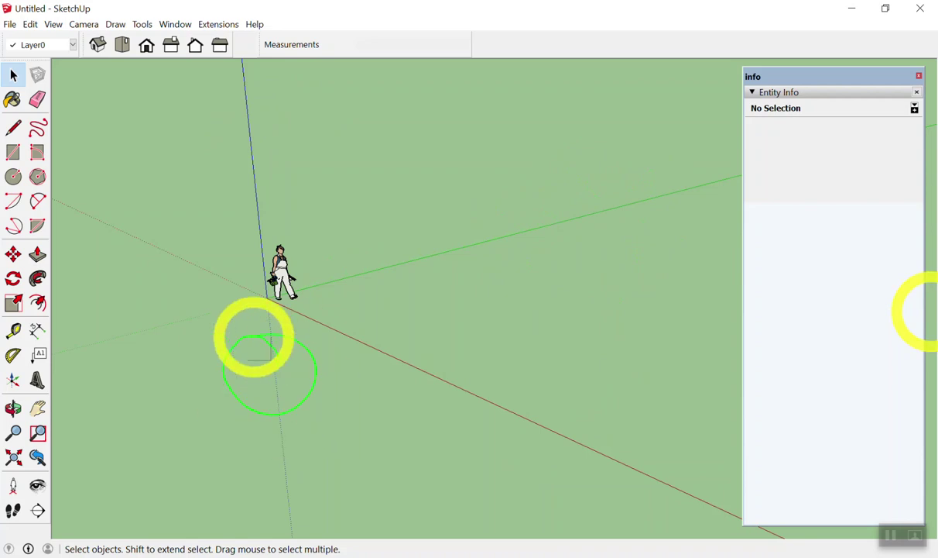
{"action": "left_click_drag", "start_coordinate": [309, 391], "coordinate": [472, 362]}
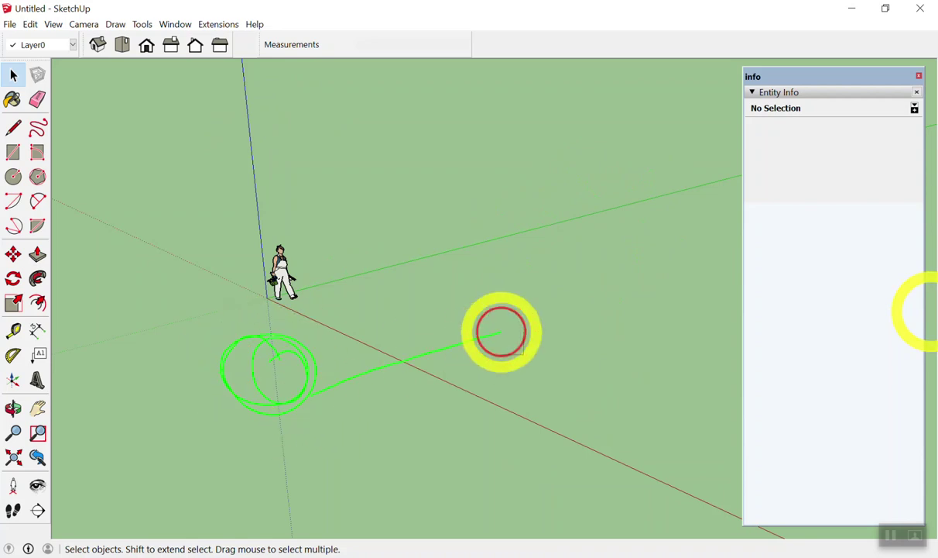
{"action": "mouse_move", "coordinate": [288, 277]}
{"action": "left_mouse_down"}
{"action": "mouse_move", "coordinate": [388, 269]}
{"action": "mouse_move", "coordinate": [298, 312]}
{"action": "left_mouse_up"}
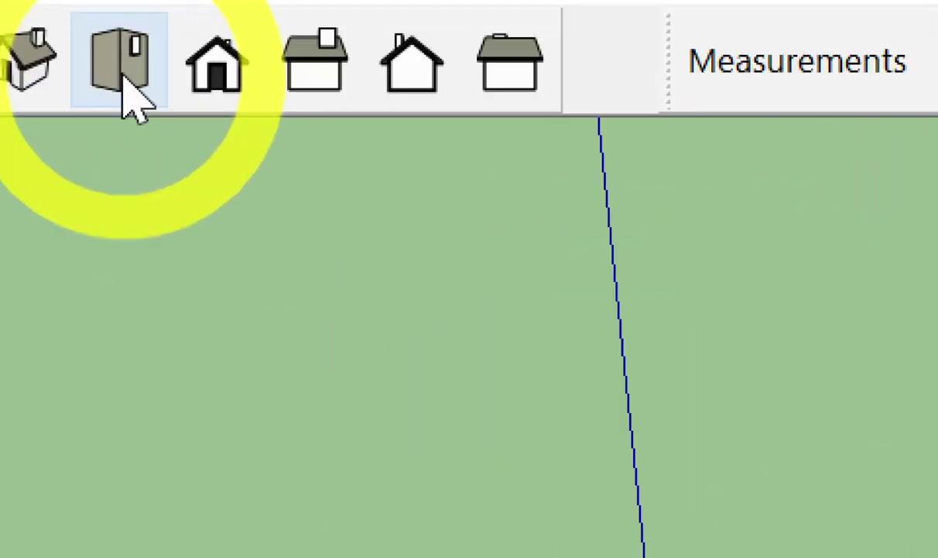
- Switch to the Top view and make several drags in the viewport with the R tool active
{"action": "left_click", "coordinate": [124, 51]}
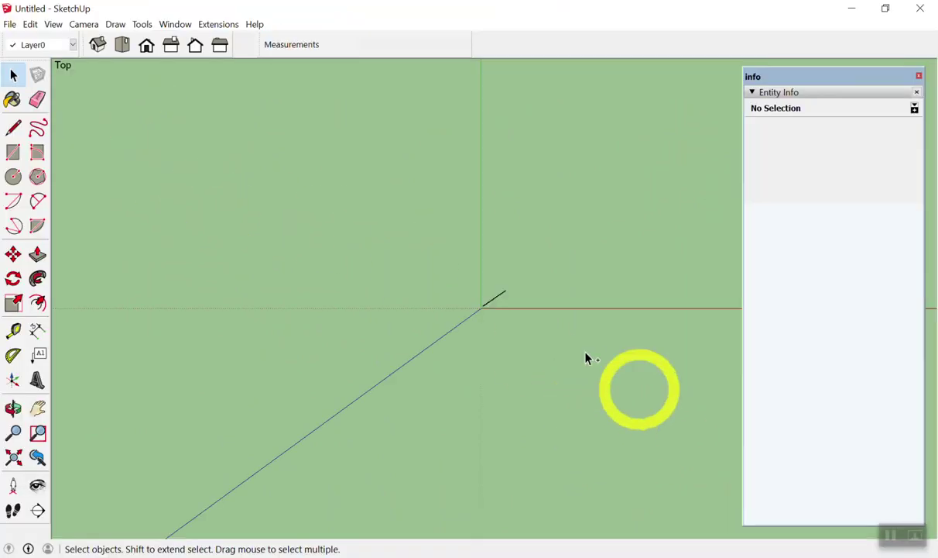
{"action": "scroll", "coordinate": [280, 268], "scroll_direction": "down", "scroll_amount": 3}
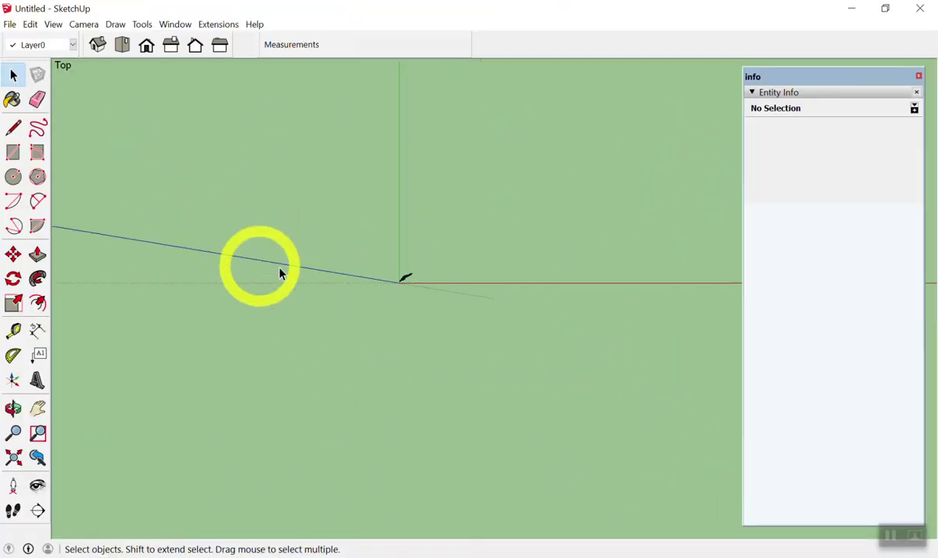
{"action": "scroll", "coordinate": [672, 127], "scroll_direction": "up", "scroll_amount": 2}
{"action": "key", "text": "r"}
{"action": "left_click_drag", "start_coordinate": [301, 140], "coordinate": [318, 142]}
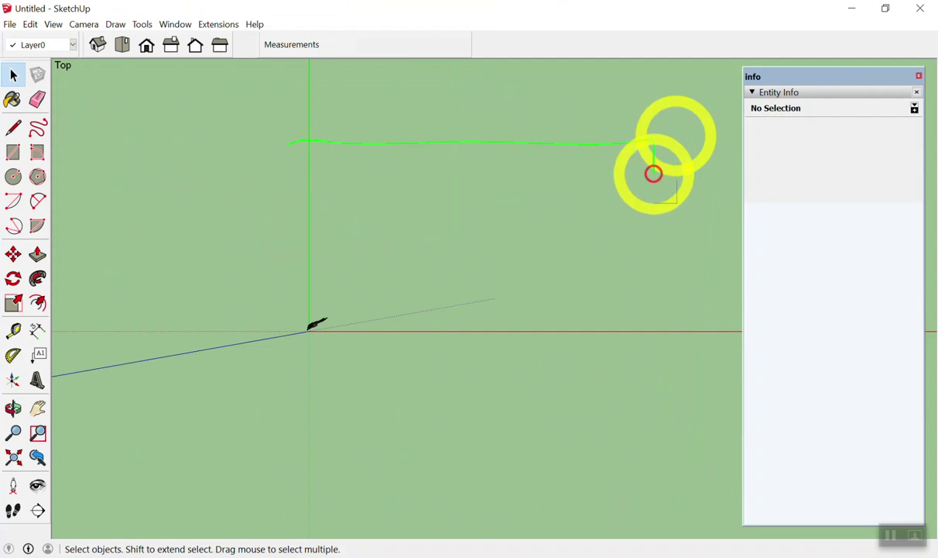
{"action": "left_click_drag", "start_coordinate": [722, 325], "coordinate": [682, 377]}
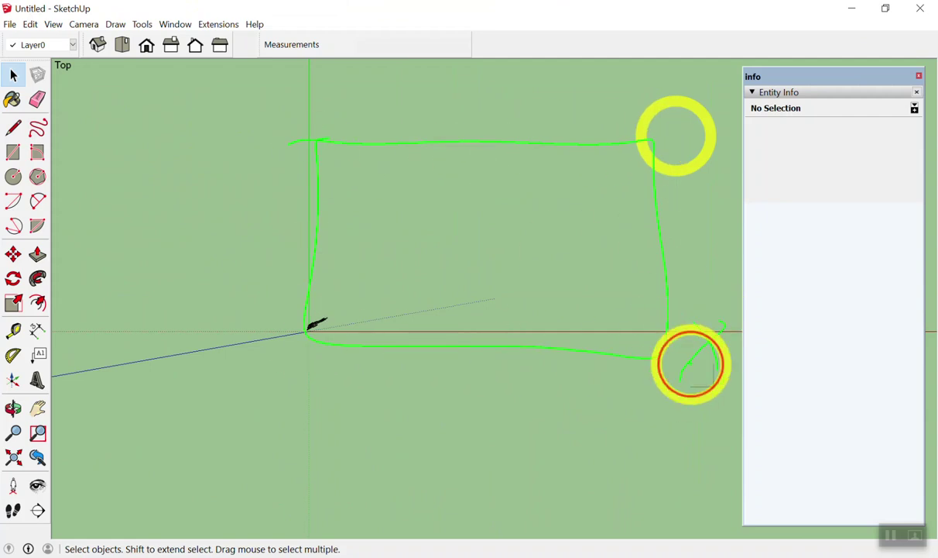
{"action": "left_click_drag", "start_coordinate": [695, 325], "coordinate": [719, 370]}
{"action": "mouse_move", "coordinate": [227, 116]}
{"action": "left_mouse_down"}
{"action": "mouse_move", "coordinate": [266, 117]}
{"action": "mouse_move", "coordinate": [256, 186]}
{"action": "left_mouse_up"}
{"action": "left_click_drag", "start_coordinate": [97, 340], "coordinate": [213, 345]}
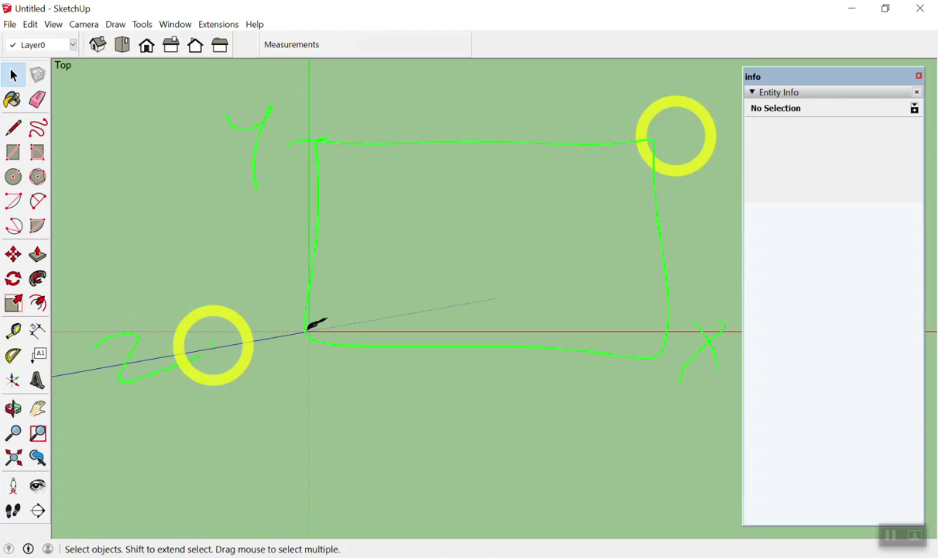
- Roll the wheel back and forth to zoom the top view in and out around the origin
{"action": "scroll", "coordinate": [499, 263], "scroll_direction": "down", "scroll_amount": 2}
{"action": "scroll", "coordinate": [542, 247], "scroll_direction": "down", "scroll_amount": 1}
{"action": "scroll", "coordinate": [674, 182], "scroll_direction": "up", "scroll_amount": 3}
{"action": "scroll", "coordinate": [542, 263], "scroll_direction": "down", "scroll_amount": 1}
{"action": "scroll", "coordinate": [351, 401], "scroll_direction": "up", "scroll_amount": 2}
{"action": "scroll", "coordinate": [220, 417], "scroll_direction": "down", "scroll_amount": 2}
{"action": "scroll", "coordinate": [302, 333], "scroll_direction": "down", "scroll_amount": 2}
{"action": "scroll", "coordinate": [298, 356], "scroll_direction": "up", "scroll_amount": 2}
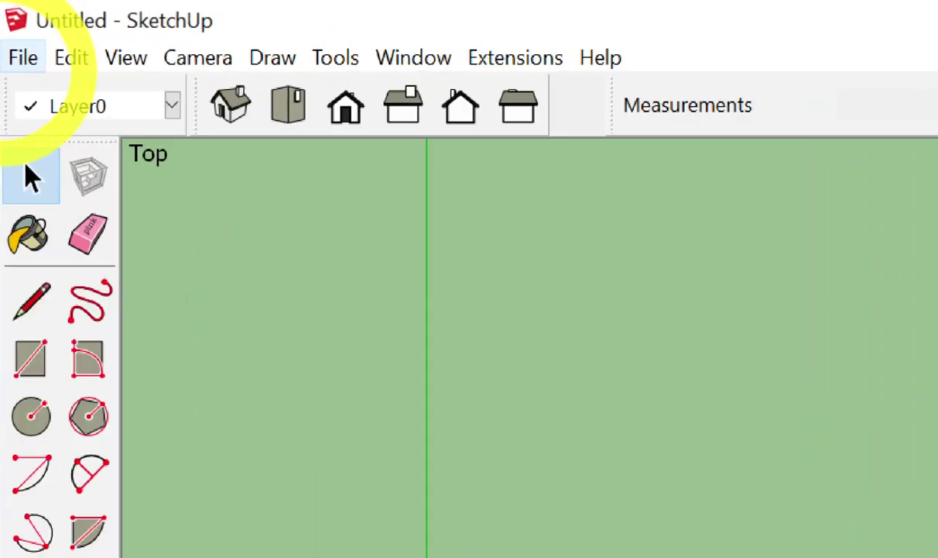
- Take SketchUp out of full screen and move its window and the Entity Info panel aside
{"action": "left_click", "coordinate": [384, 12]}
{"action": "left_click_drag", "start_coordinate": [390, 9], "coordinate": [318, 362]}
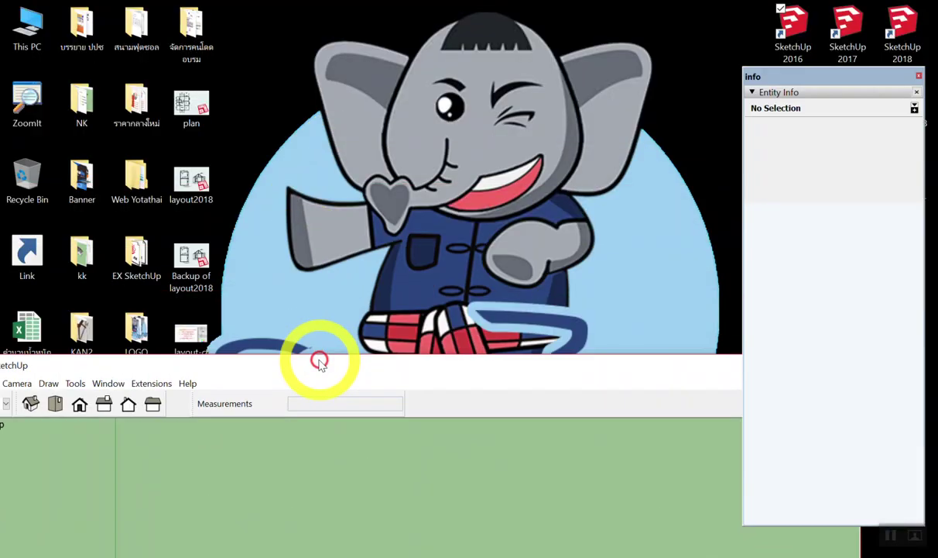
{"action": "left_click_drag", "start_coordinate": [792, 89], "coordinate": [453, 172]}
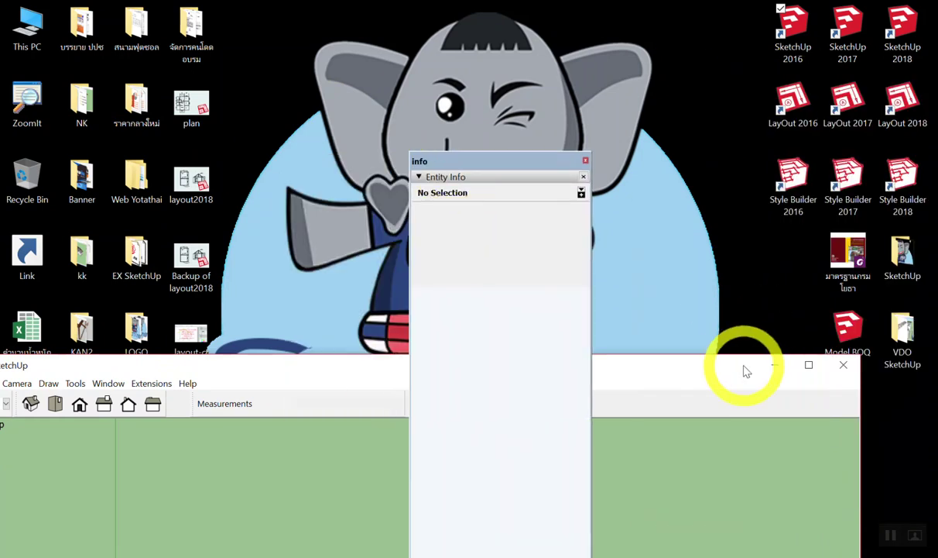
{"action": "left_click_drag", "start_coordinate": [746, 370], "coordinate": [610, 370]}
{"action": "mouse_move", "coordinate": [902, 333]}
{"action": "left_mouse_down"}
{"action": "mouse_move", "coordinate": [627, 60]}
{"action": "mouse_move", "coordinate": [902, 265]}
{"action": "left_mouse_up"}
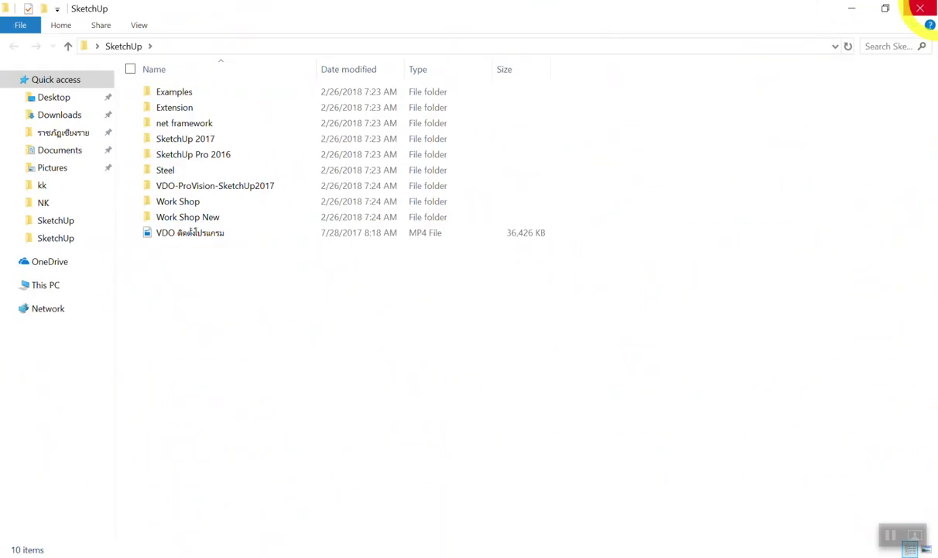
- Close the open folder window, open the desktop SketchUp folder, then maximize SketchUp
{"action": "left_click", "coordinate": [917, 6]}
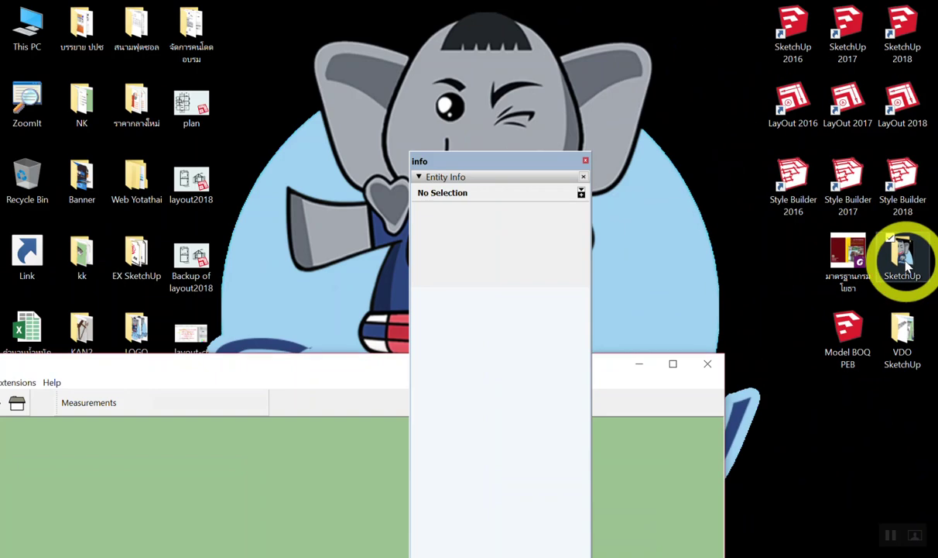
{"action": "double_click", "coordinate": [903, 265]}
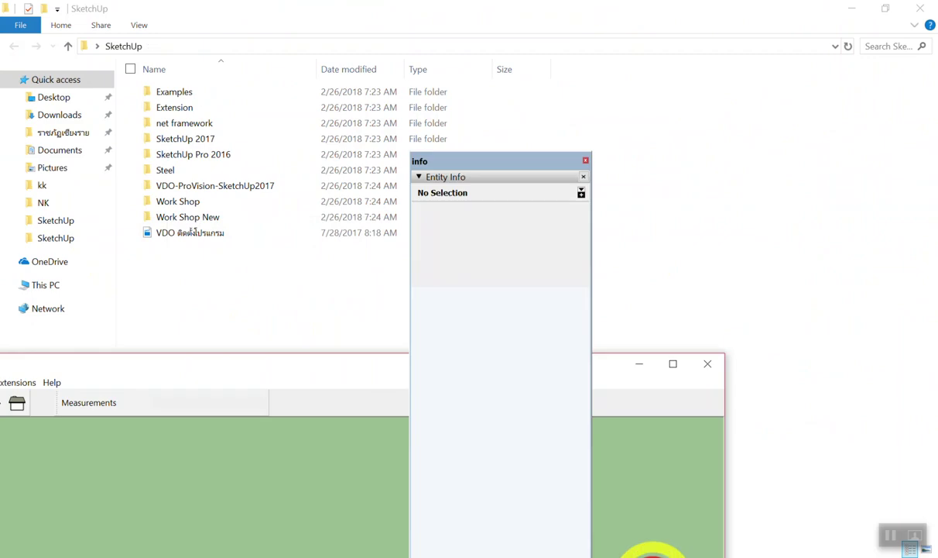
{"action": "double_click", "coordinate": [243, 363]}
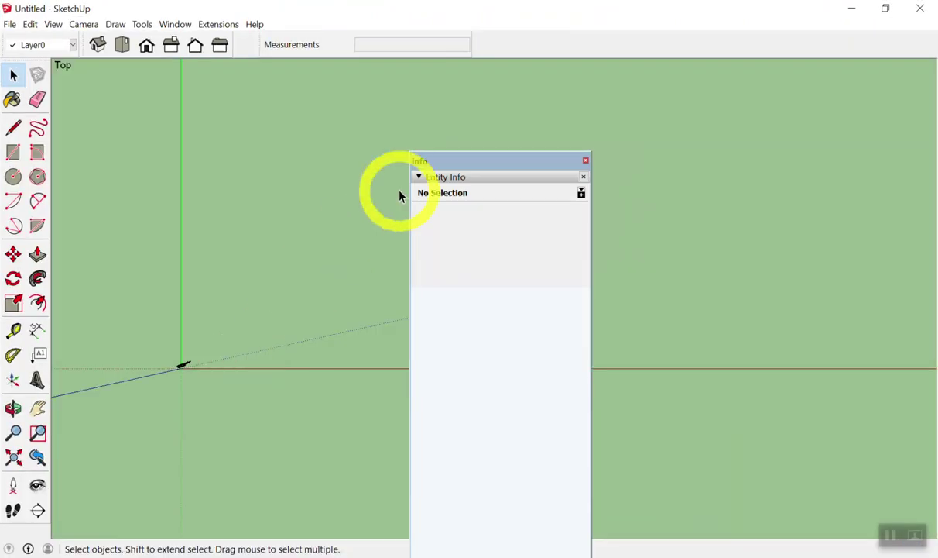
- Dock Entity Info at the right and open building1 from Desktop > SketchUp > Work Shop
{"action": "left_click_drag", "start_coordinate": [528, 177], "coordinate": [867, 92]}
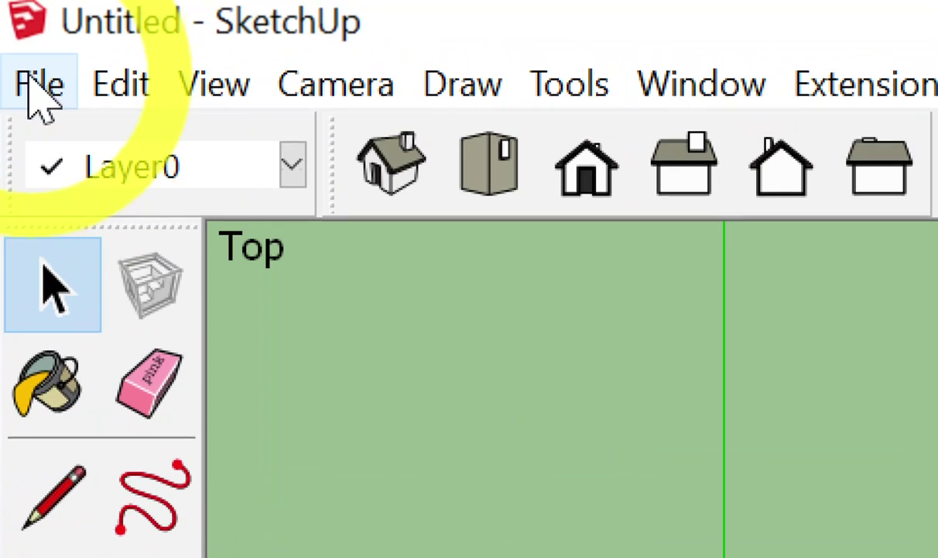
{"action": "left_click", "coordinate": [31, 81]}
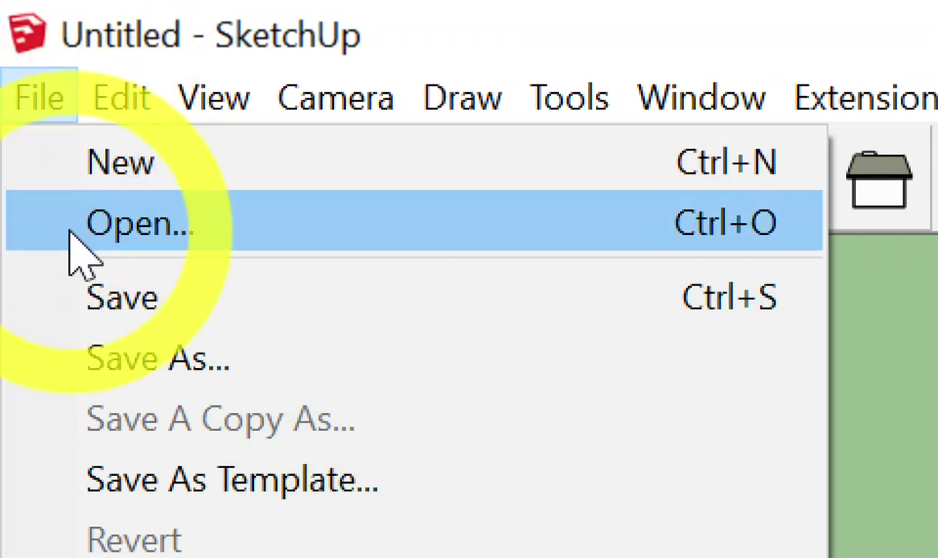
{"action": "left_click", "coordinate": [71, 232]}
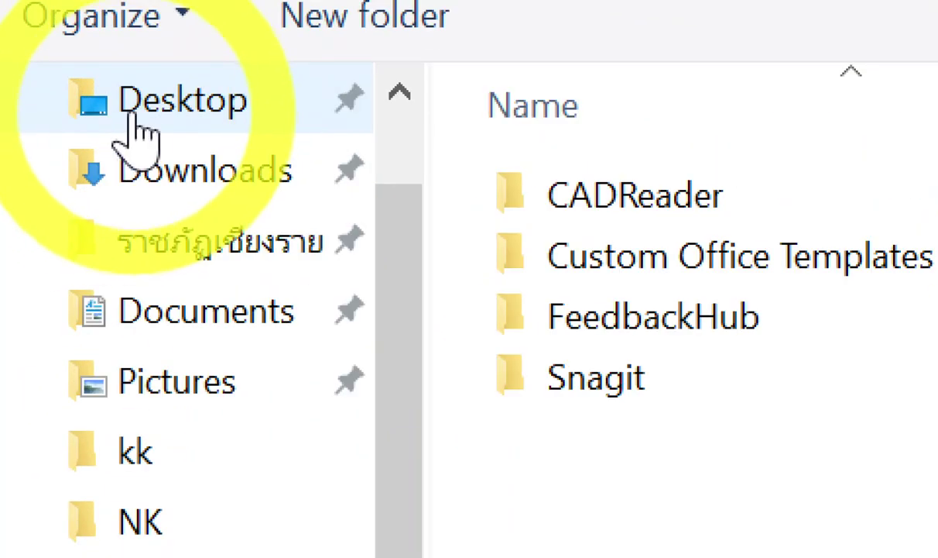
{"action": "left_click", "coordinate": [139, 131]}
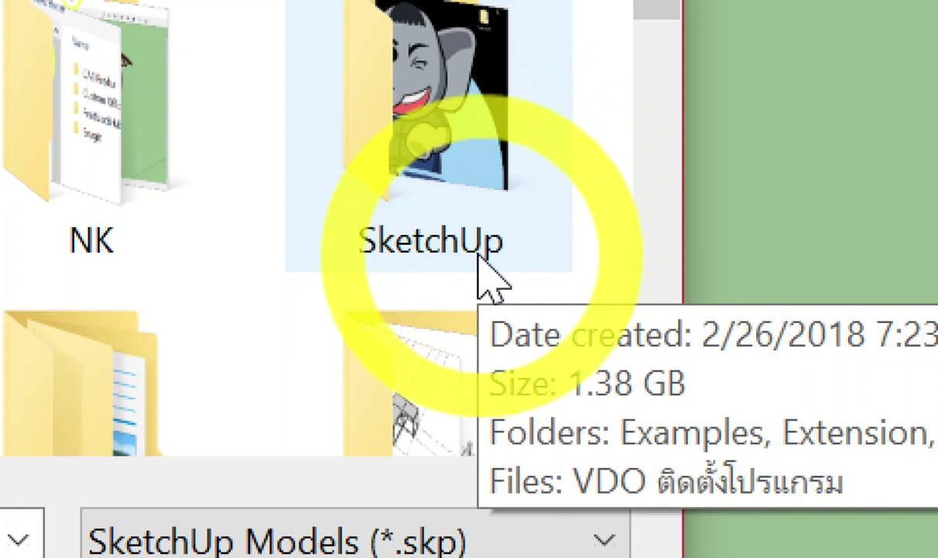
{"action": "double_click", "coordinate": [479, 256]}
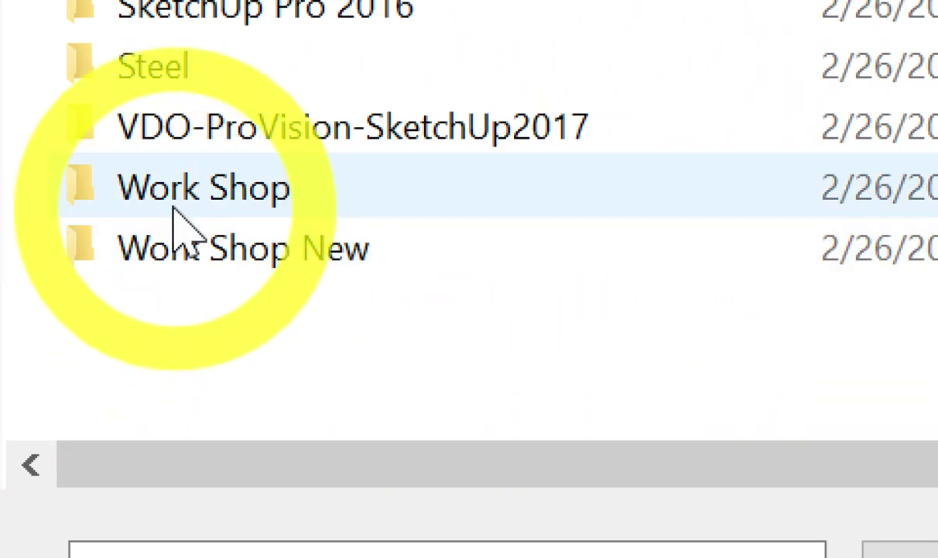
{"action": "double_click", "coordinate": [173, 208]}
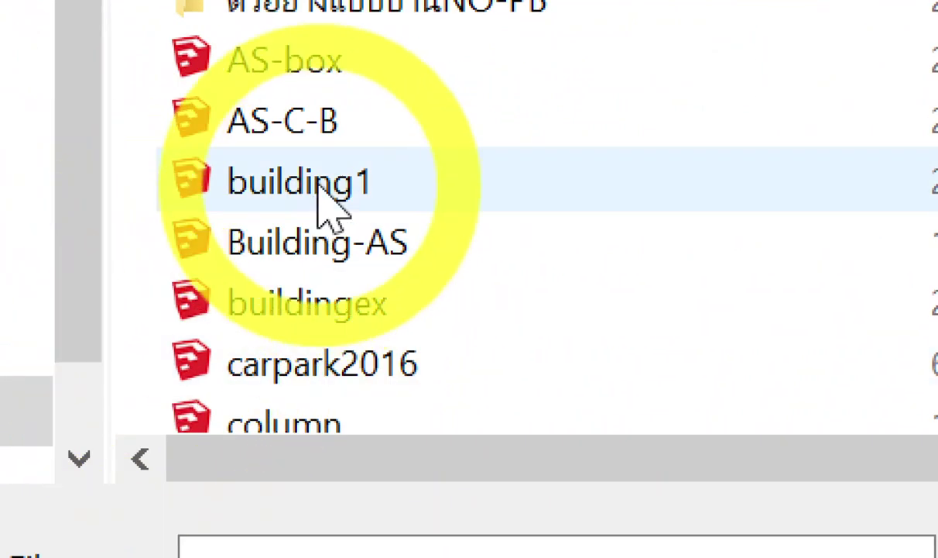
{"action": "double_click", "coordinate": [318, 182]}
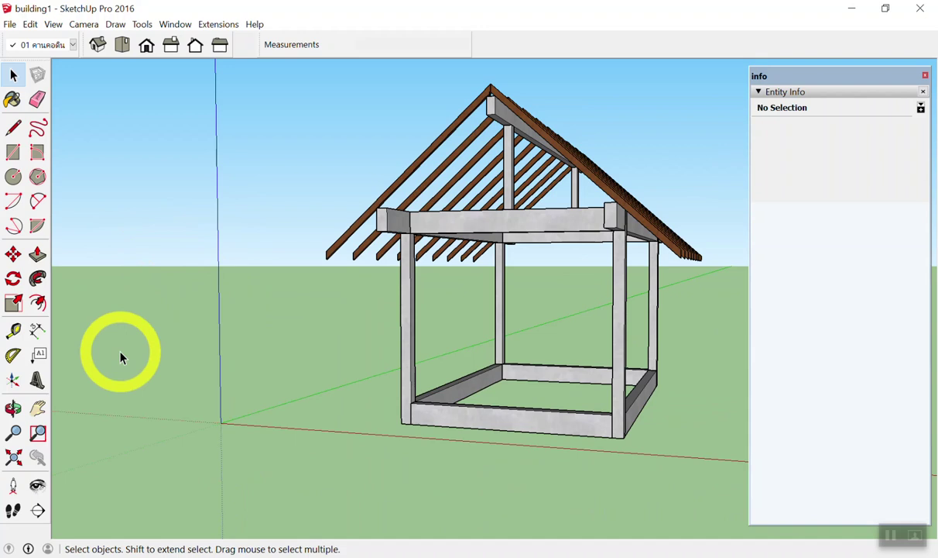
- Start a new model, then open Building-AS from Desktop > SketchUp > Work Shop
{"action": "left_click", "coordinate": [11, 26]}
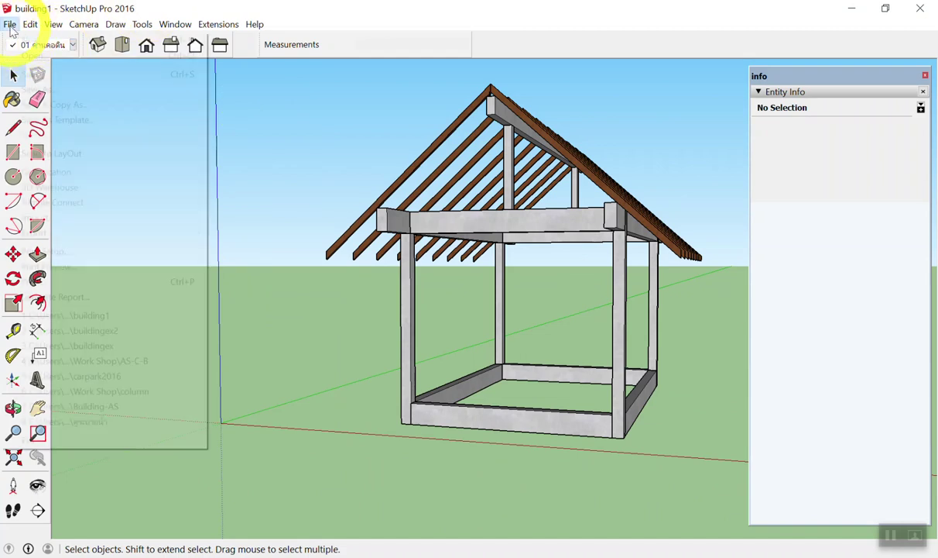
{"action": "left_click", "coordinate": [18, 40]}
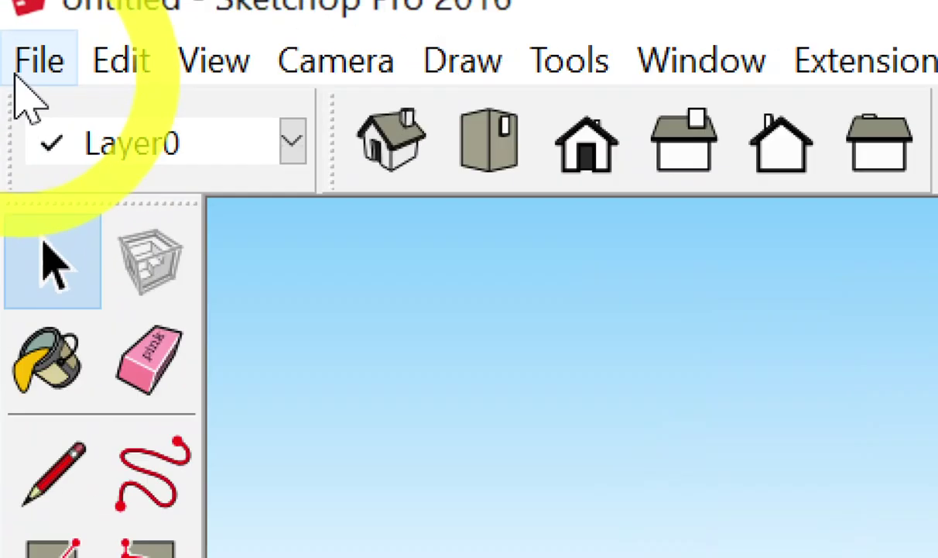
{"action": "left_click", "coordinate": [17, 77]}
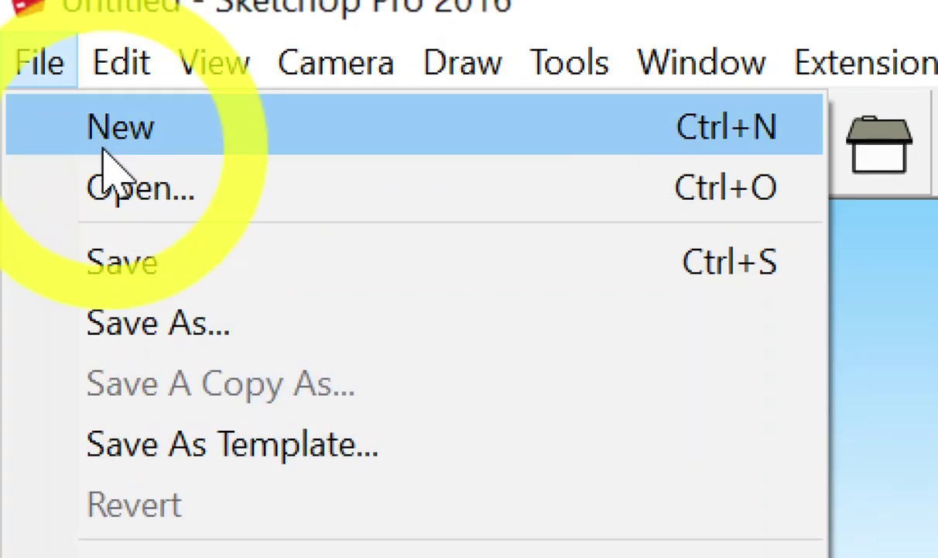
{"action": "left_click", "coordinate": [124, 189]}
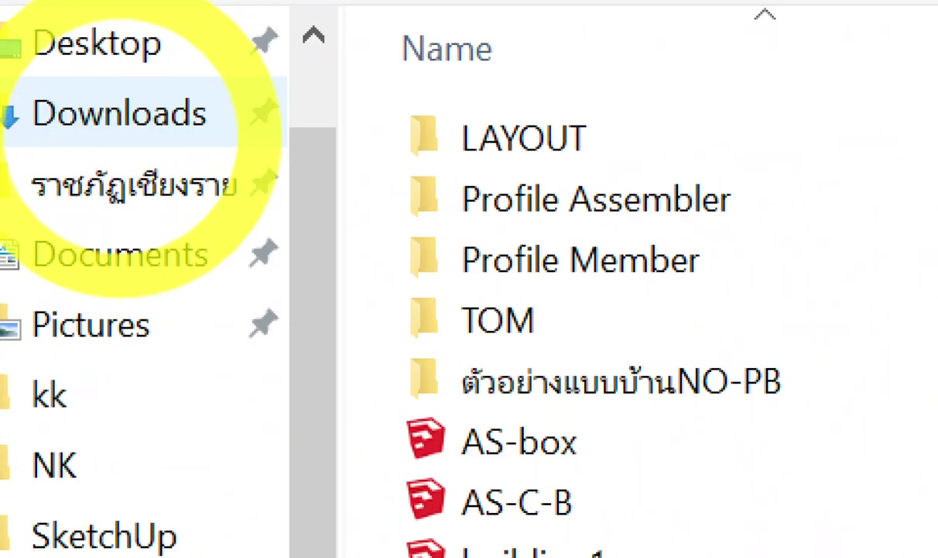
{"action": "scroll", "coordinate": [128, 147], "scroll_direction": "up", "scroll_amount": 2}
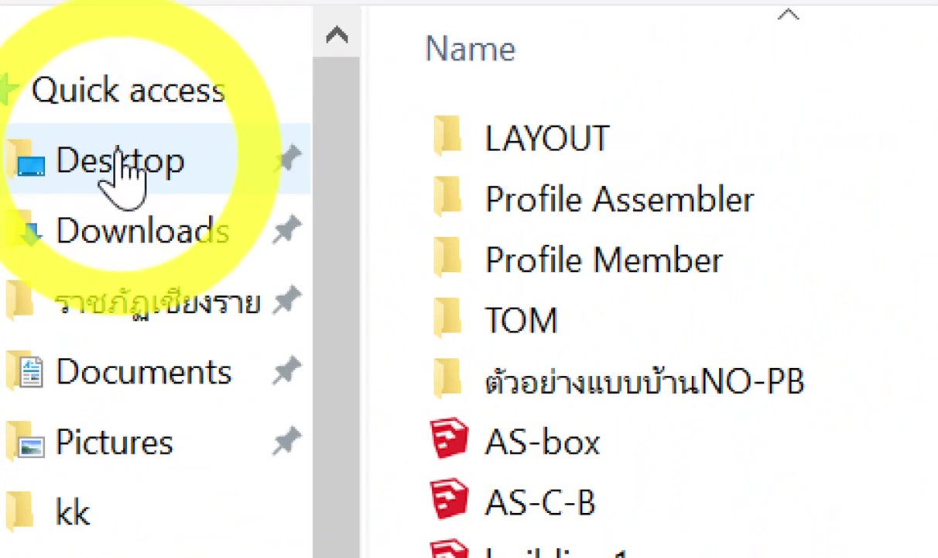
{"action": "left_click", "coordinate": [120, 163]}
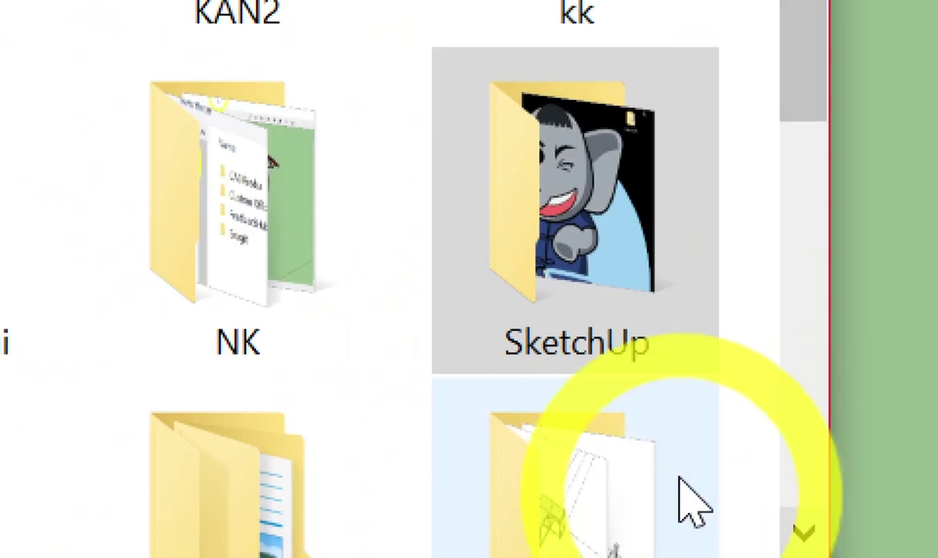
{"action": "left_click", "coordinate": [628, 272]}
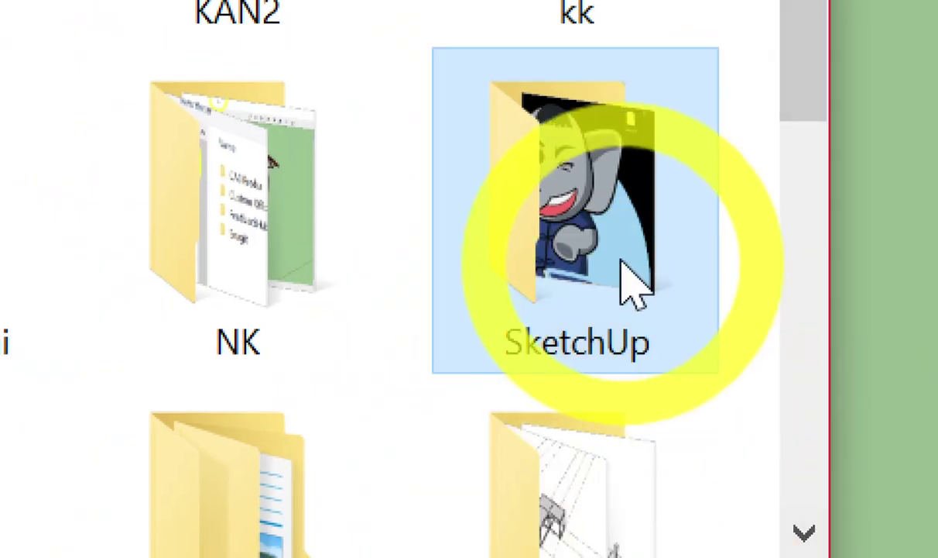
{"action": "double_click", "coordinate": [582, 324]}
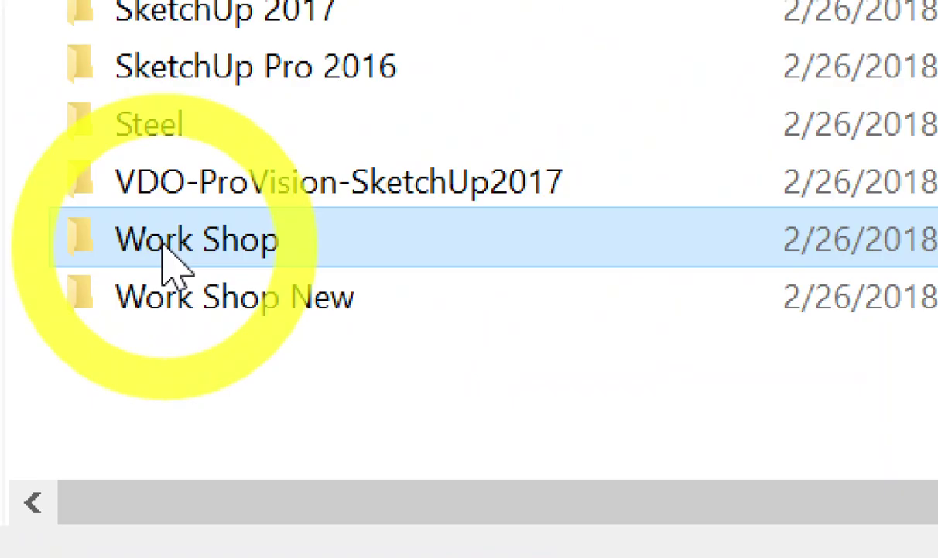
{"action": "double_click", "coordinate": [163, 246]}
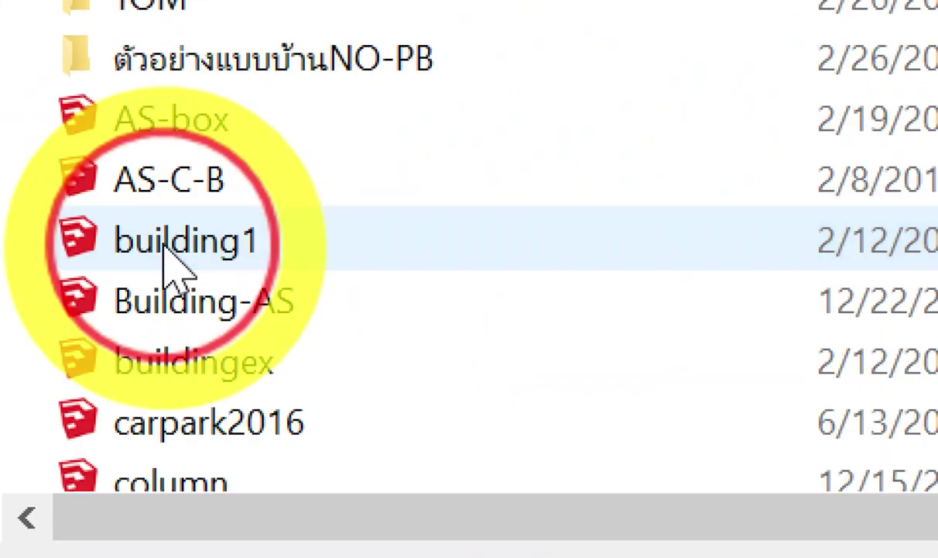
{"action": "double_click", "coordinate": [169, 329]}
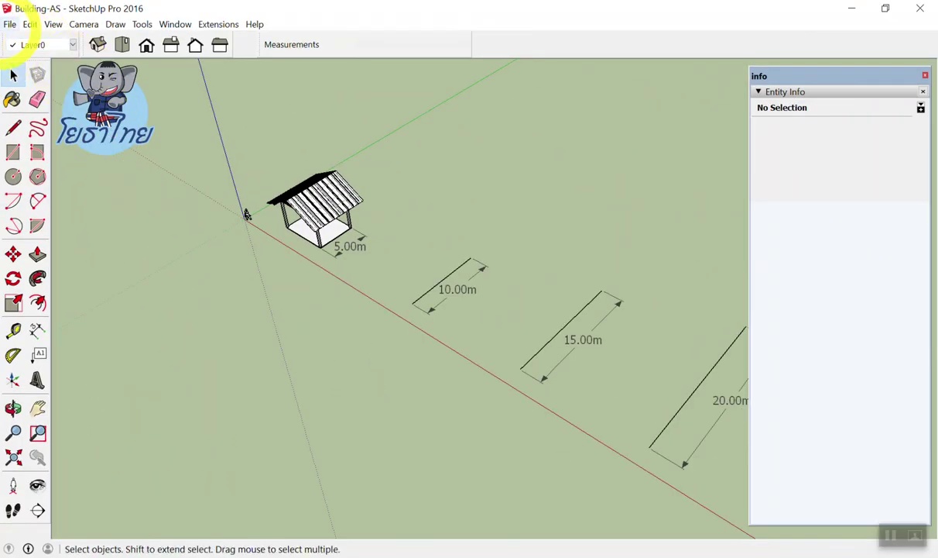
- Start another new model and open building1 from the same Work Shop folder
{"action": "left_click", "coordinate": [10, 24]}
{"action": "left_click", "coordinate": [11, 37]}
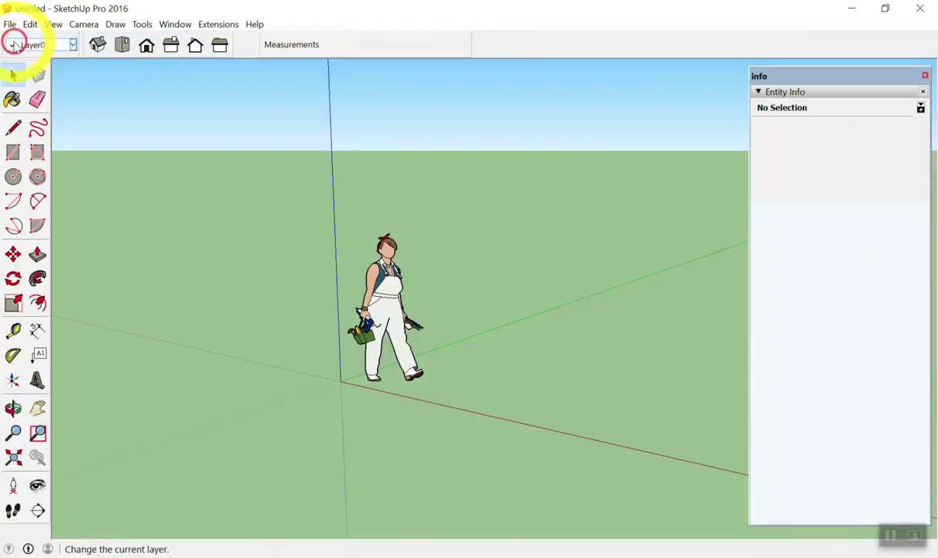
{"action": "left_click", "coordinate": [9, 24]}
{"action": "left_click", "coordinate": [31, 56]}
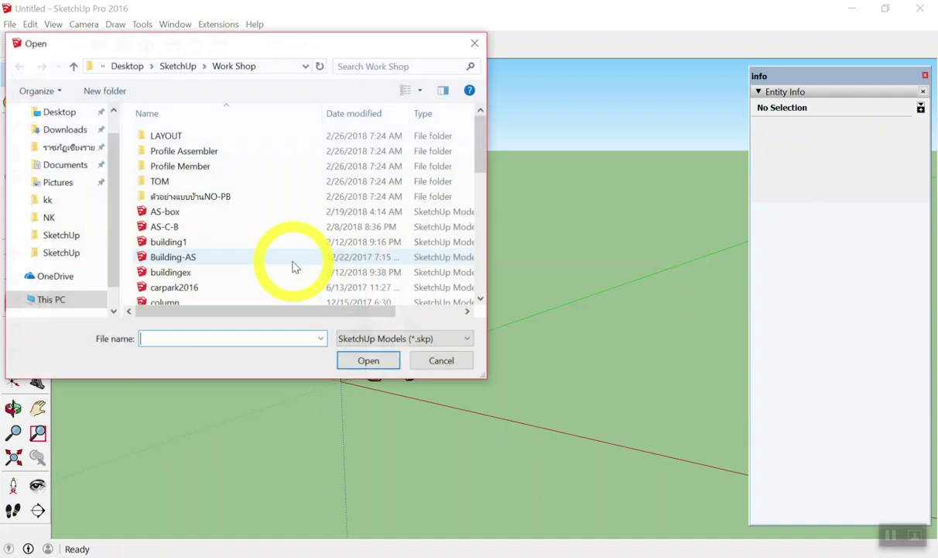
{"action": "double_click", "coordinate": [168, 241]}
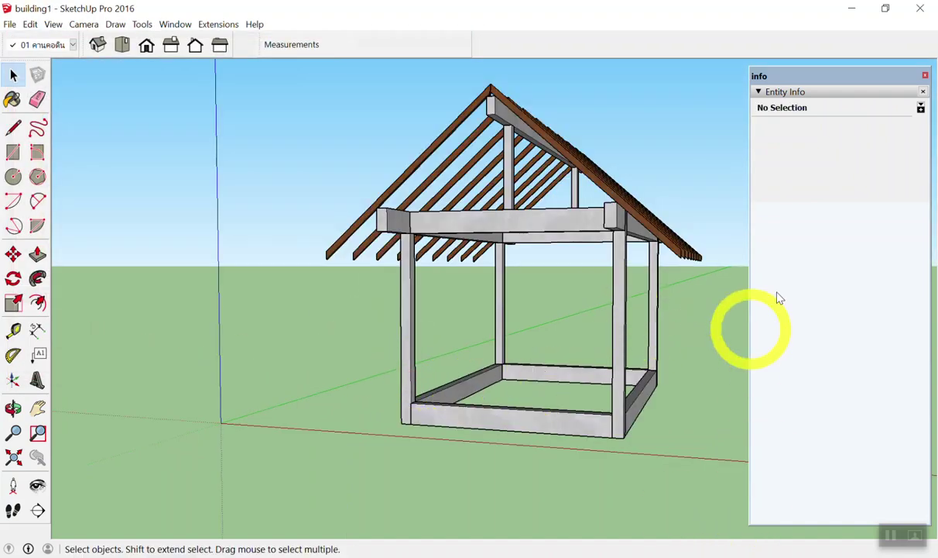
- Dock the Entity Info panel at the right edge and bring up the Open dialog on Work Shop
{"action": "left_click_drag", "start_coordinate": [822, 83], "coordinate": [919, 302]}
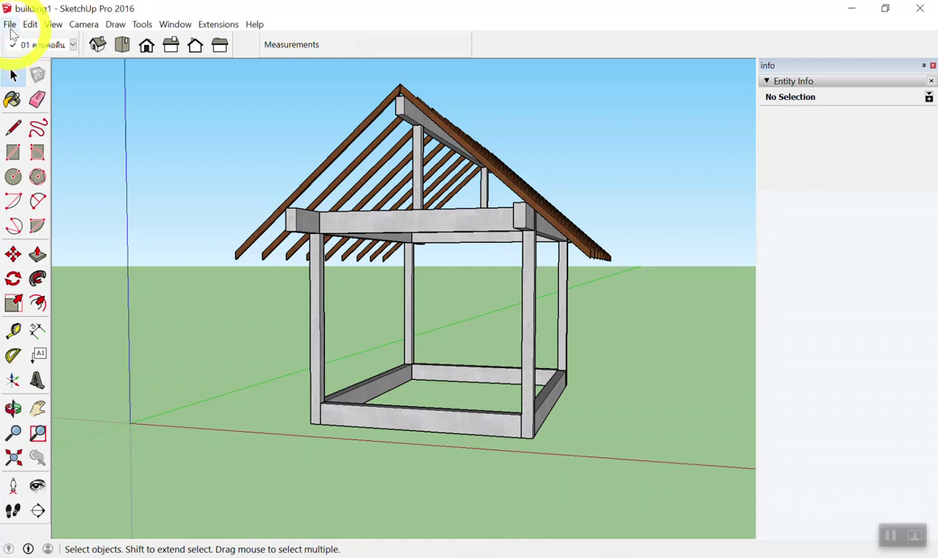
{"action": "left_click", "coordinate": [10, 26]}
{"action": "left_click", "coordinate": [28, 56]}
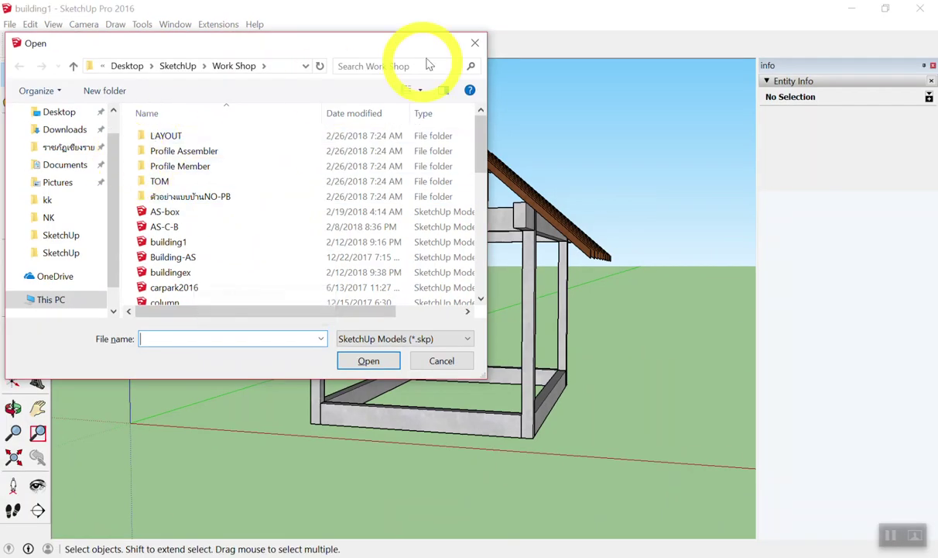
- Cancel the dialog, open buildingex from Work Shop, and orbit the house to a new angle
{"action": "left_click", "coordinate": [475, 42]}
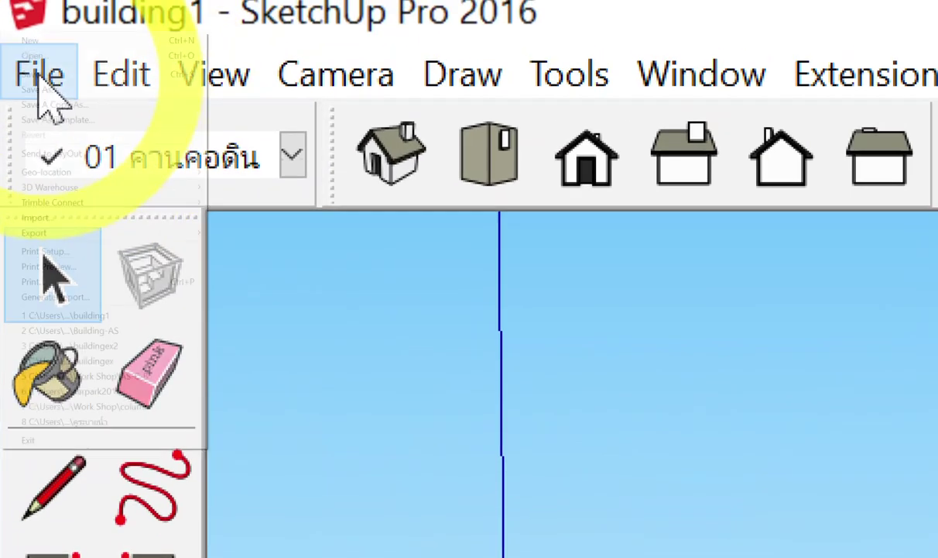
{"action": "left_click", "coordinate": [9, 24]}
{"action": "left_click", "coordinate": [62, 199]}
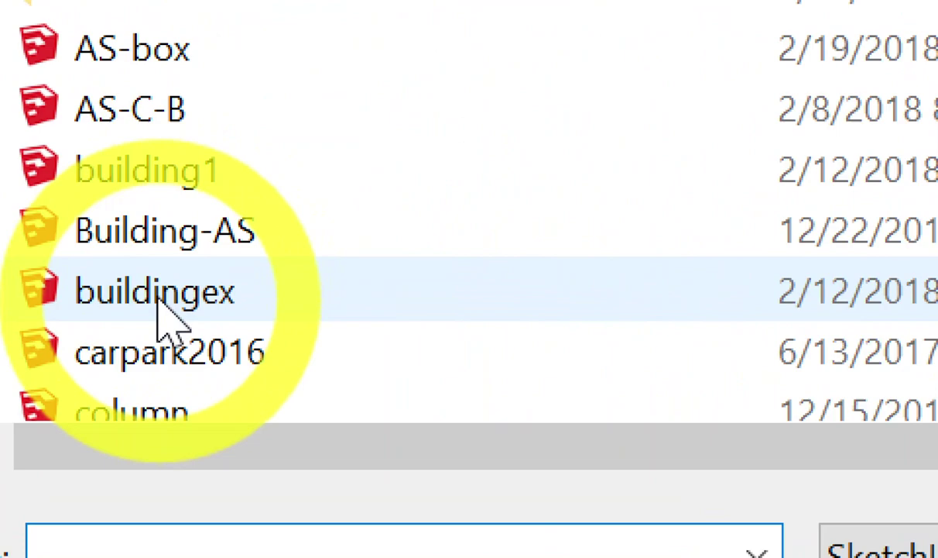
{"action": "double_click", "coordinate": [177, 276]}
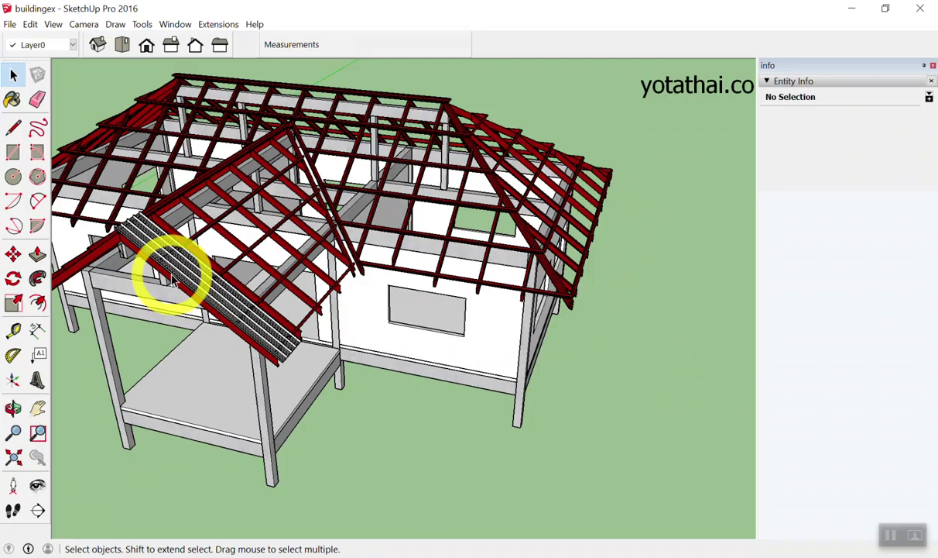
{"action": "middle_click_drag", "start_coordinate": [167, 273], "coordinate": [635, 388]}
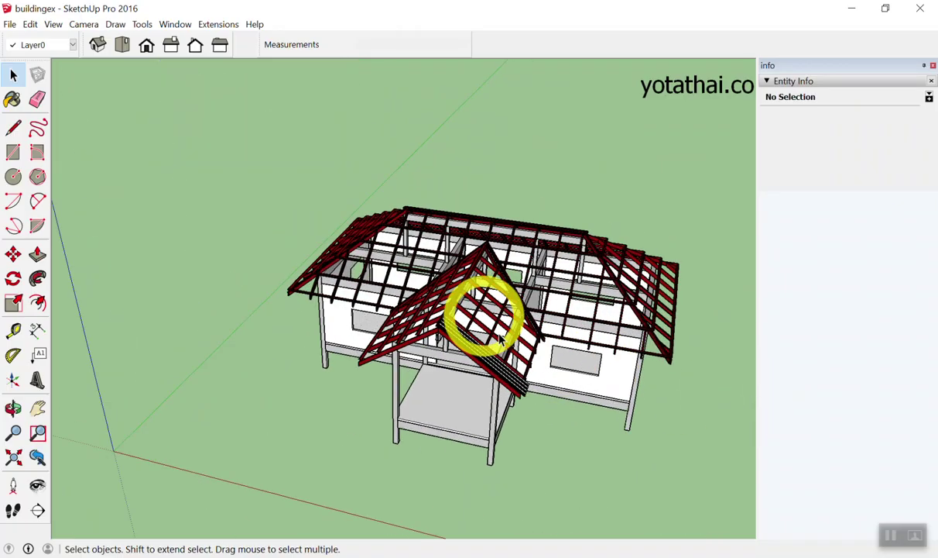
{"action": "scroll", "coordinate": [545, 399], "scroll_direction": "up", "scroll_amount": 3}
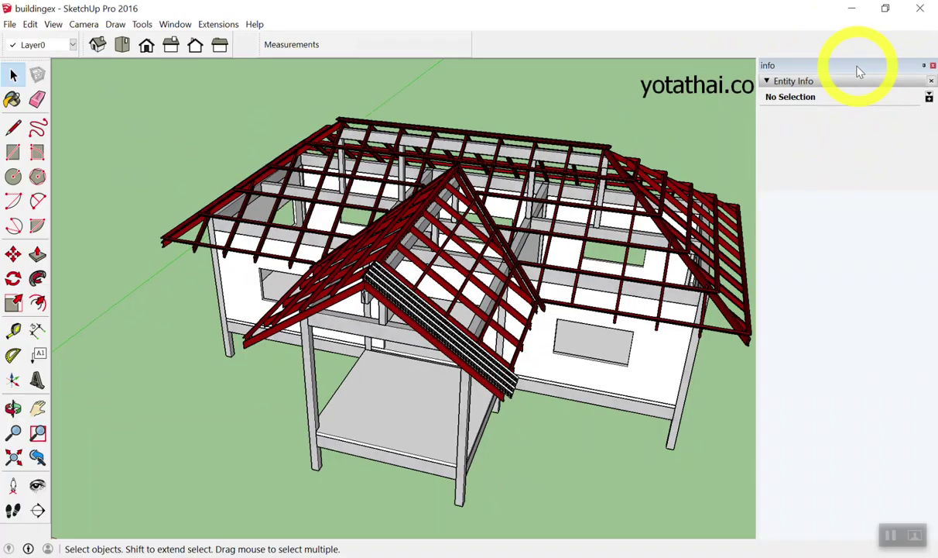
- Undock the Entity Info panel, re-dock it at the right edge, then orbit the house again
{"action": "left_click_drag", "start_coordinate": [856, 68], "coordinate": [798, 80]}
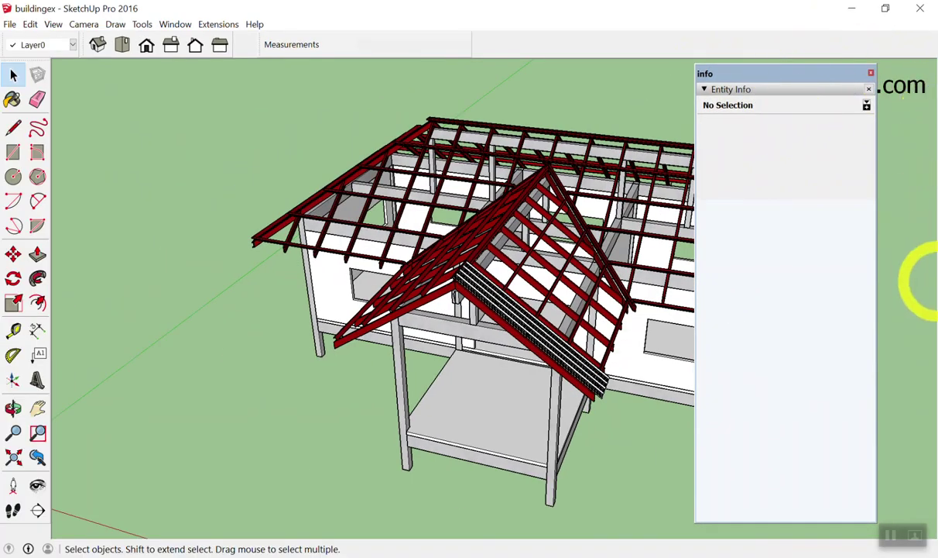
{"action": "left_click_drag", "start_coordinate": [785, 81], "coordinate": [786, 80]}
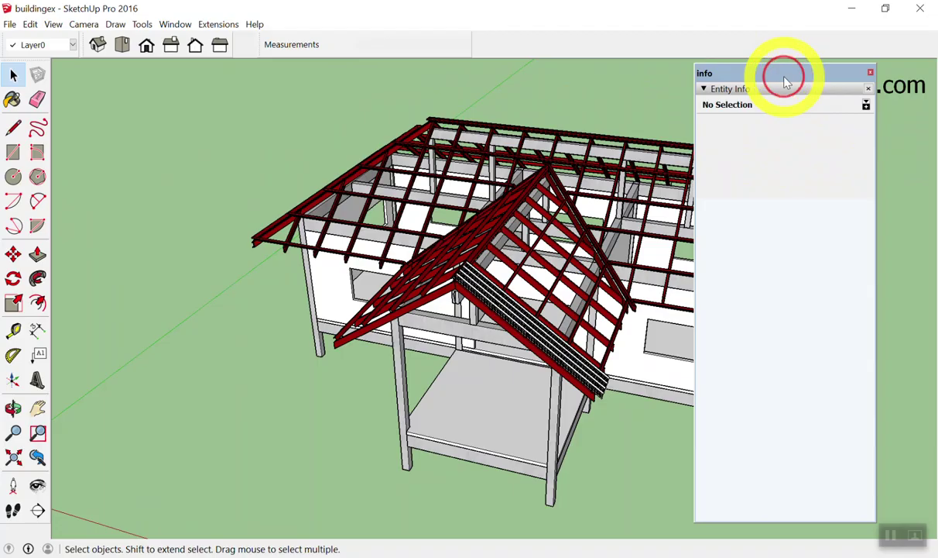
{"action": "mouse_move", "coordinate": [785, 81]}
{"action": "left_mouse_down"}
{"action": "mouse_move", "coordinate": [776, 135]}
{"action": "mouse_move", "coordinate": [840, 255]}
{"action": "mouse_move", "coordinate": [916, 335]}
{"action": "mouse_move", "coordinate": [925, 276]}
{"action": "mouse_move", "coordinate": [922, 304]}
{"action": "mouse_move", "coordinate": [871, 285]}
{"action": "mouse_move", "coordinate": [760, 84]}
{"action": "mouse_move", "coordinate": [894, 298]}
{"action": "mouse_move", "coordinate": [921, 299]}
{"action": "mouse_move", "coordinate": [906, 254]}
{"action": "mouse_move", "coordinate": [879, 246]}
{"action": "mouse_move", "coordinate": [912, 307]}
{"action": "mouse_move", "coordinate": [922, 304]}
{"action": "left_mouse_up"}
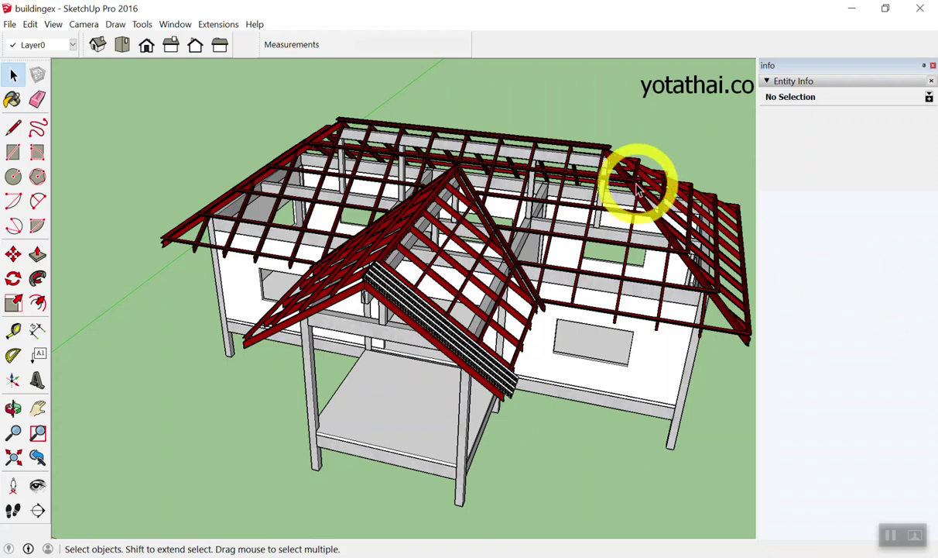
{"action": "scroll", "coordinate": [636, 189], "scroll_direction": "down", "scroll_amount": 3}
{"action": "mouse_move", "coordinate": [502, 241]}
{"action": "middle_mouse_down"}
{"action": "mouse_move", "coordinate": [524, 209]}
{"action": "mouse_move", "coordinate": [356, 315]}
{"action": "mouse_move", "coordinate": [247, 322]}
{"action": "mouse_move", "coordinate": [341, 349]}
{"action": "mouse_move", "coordinate": [314, 392]}
{"action": "middle_mouse_up"}
{"action": "scroll", "coordinate": [324, 352], "scroll_direction": "up", "scroll_amount": 3}
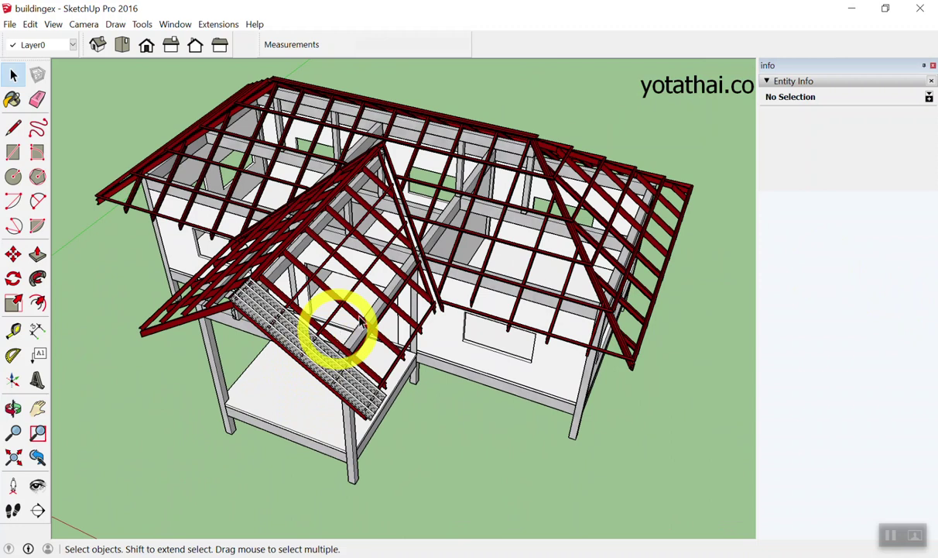
- Zoom in and out repeatedly on the roof rafter framing to inspect it up close and from afar
{"action": "scroll", "coordinate": [414, 244], "scroll_direction": "down", "scroll_amount": 4}
{"action": "scroll", "coordinate": [404, 209], "scroll_direction": "up", "scroll_amount": 3}
{"action": "scroll", "coordinate": [404, 214], "scroll_direction": "up", "scroll_amount": 2}
{"action": "scroll", "coordinate": [435, 242], "scroll_direction": "down", "scroll_amount": 1}
{"action": "scroll", "coordinate": [418, 263], "scroll_direction": "up", "scroll_amount": 3}
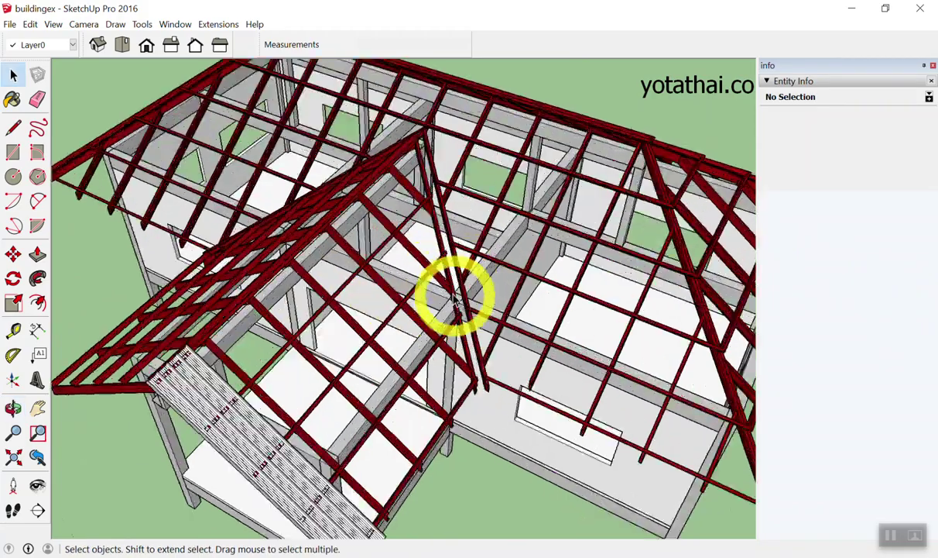
{"action": "scroll", "coordinate": [442, 277], "scroll_direction": "up", "scroll_amount": 2}
{"action": "scroll", "coordinate": [443, 271], "scroll_direction": "up", "scroll_amount": 1}
{"action": "scroll", "coordinate": [445, 277], "scroll_direction": "down", "scroll_amount": 3}
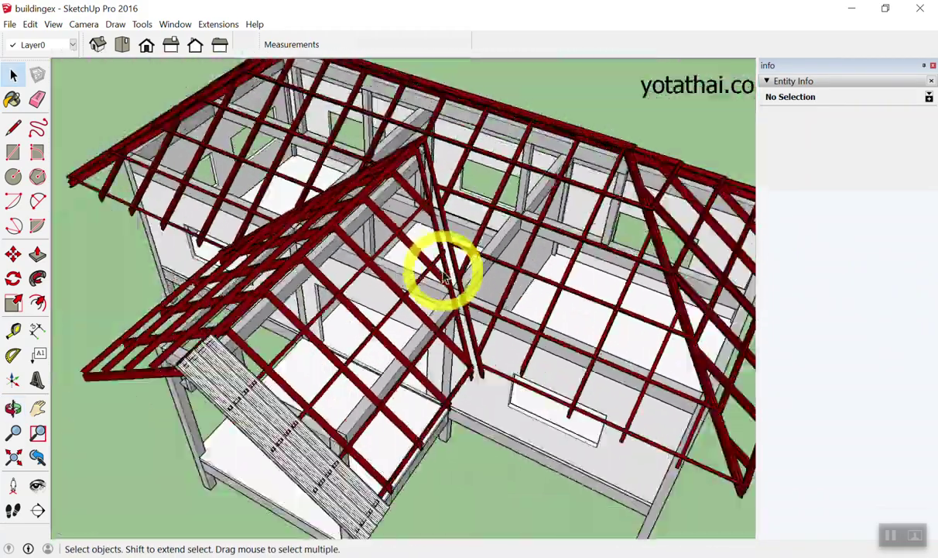
{"action": "scroll", "coordinate": [444, 276], "scroll_direction": "down", "scroll_amount": 1}
{"action": "scroll", "coordinate": [444, 276], "scroll_direction": "up", "scroll_amount": 2}
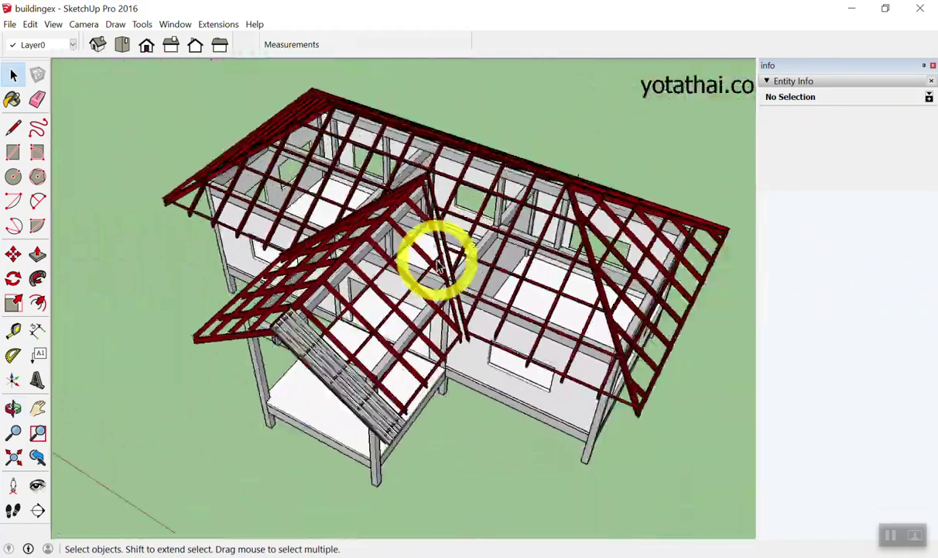
{"action": "scroll", "coordinate": [438, 264], "scroll_direction": "up", "scroll_amount": 3}
{"action": "scroll", "coordinate": [436, 264], "scroll_direction": "down", "scroll_amount": 2}
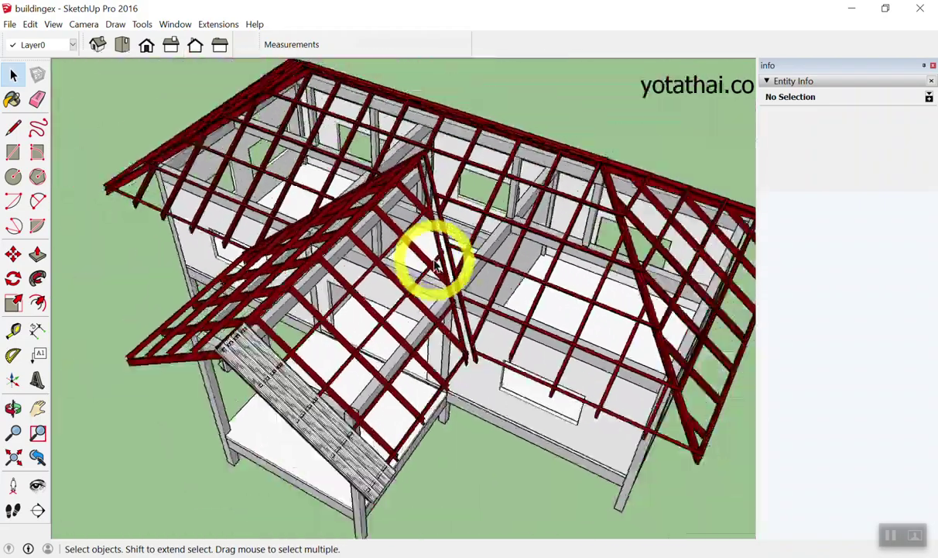
{"action": "scroll", "coordinate": [431, 261], "scroll_direction": "up", "scroll_amount": 3}
{"action": "scroll", "coordinate": [432, 261], "scroll_direction": "down", "scroll_amount": 1}
{"action": "scroll", "coordinate": [431, 261], "scroll_direction": "down", "scroll_amount": 2}
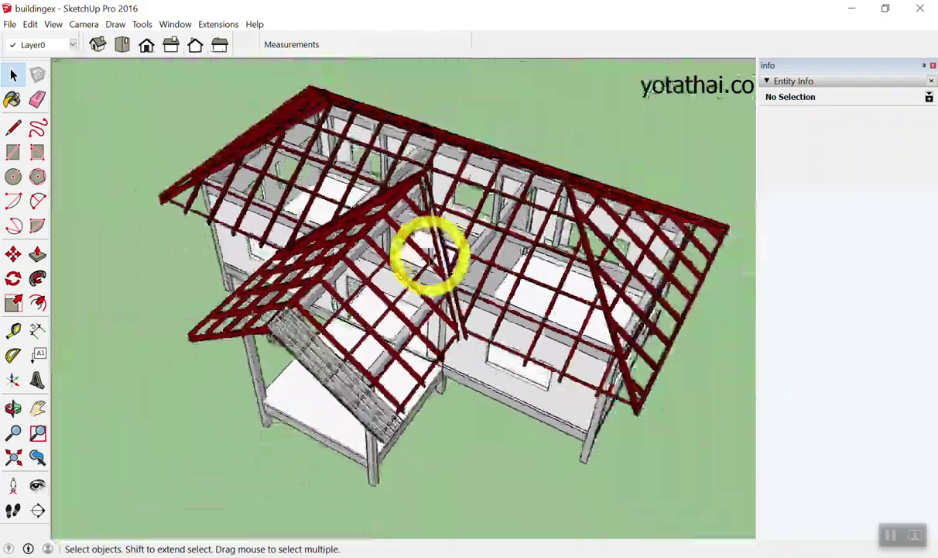
{"action": "scroll", "coordinate": [430, 261], "scroll_direction": "up", "scroll_amount": 2}
{"action": "scroll", "coordinate": [426, 261], "scroll_direction": "up", "scroll_amount": 3}
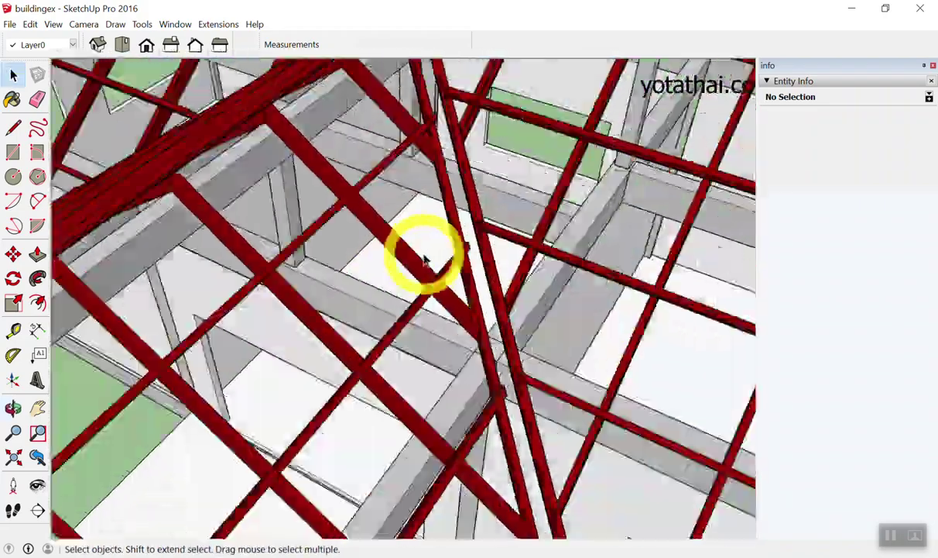
{"action": "scroll", "coordinate": [423, 262], "scroll_direction": "up", "scroll_amount": 1}
{"action": "scroll", "coordinate": [424, 261], "scroll_direction": "down", "scroll_amount": 1}
{"action": "scroll", "coordinate": [423, 263], "scroll_direction": "down", "scroll_amount": 2}
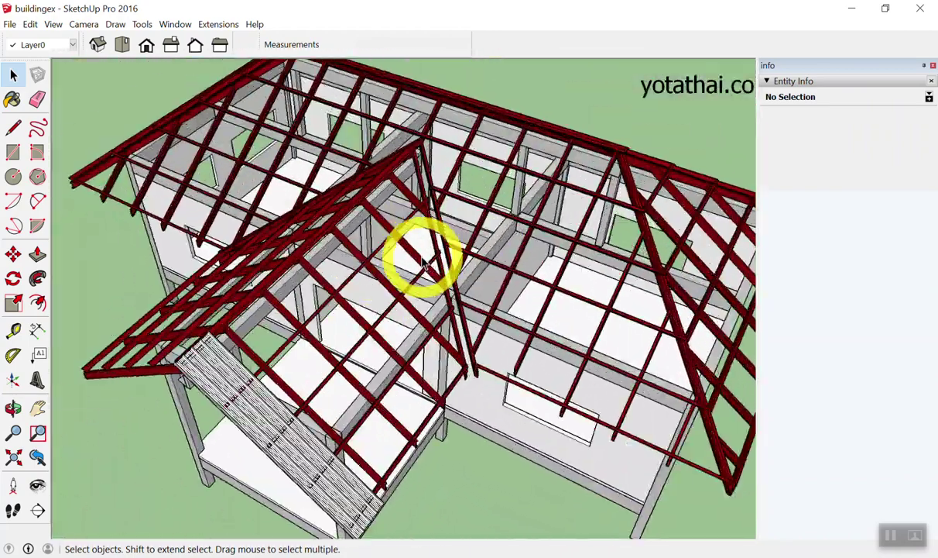
{"action": "scroll", "coordinate": [424, 264], "scroll_direction": "up", "scroll_amount": 2}
{"action": "scroll", "coordinate": [423, 264], "scroll_direction": "up", "scroll_amount": 1}
{"action": "scroll", "coordinate": [423, 263], "scroll_direction": "down", "scroll_amount": 3}
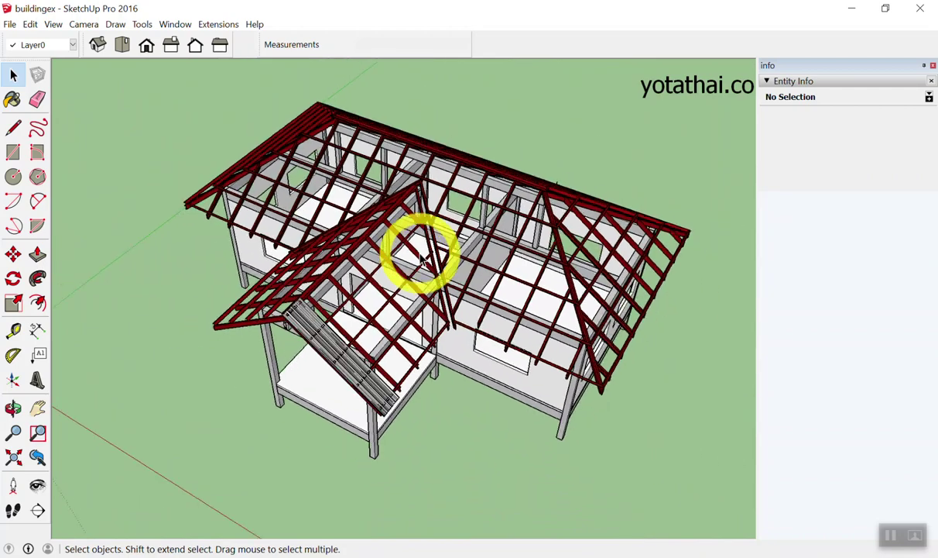
{"action": "scroll", "coordinate": [423, 261], "scroll_direction": "up", "scroll_amount": 2}
{"action": "scroll", "coordinate": [422, 262], "scroll_direction": "down", "scroll_amount": 2}
{"action": "scroll", "coordinate": [422, 262], "scroll_direction": "down", "scroll_amount": 1}
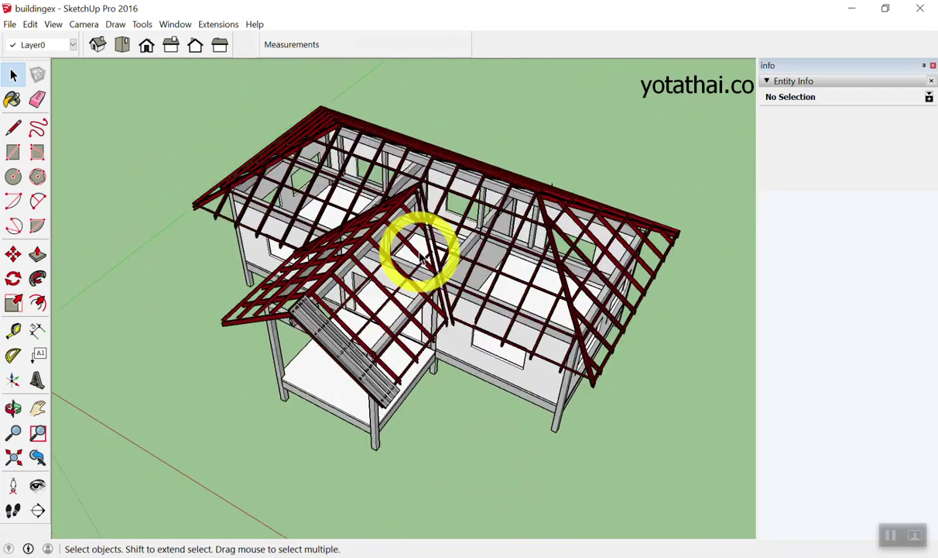
{"action": "scroll", "coordinate": [422, 260], "scroll_direction": "down", "scroll_amount": 1}
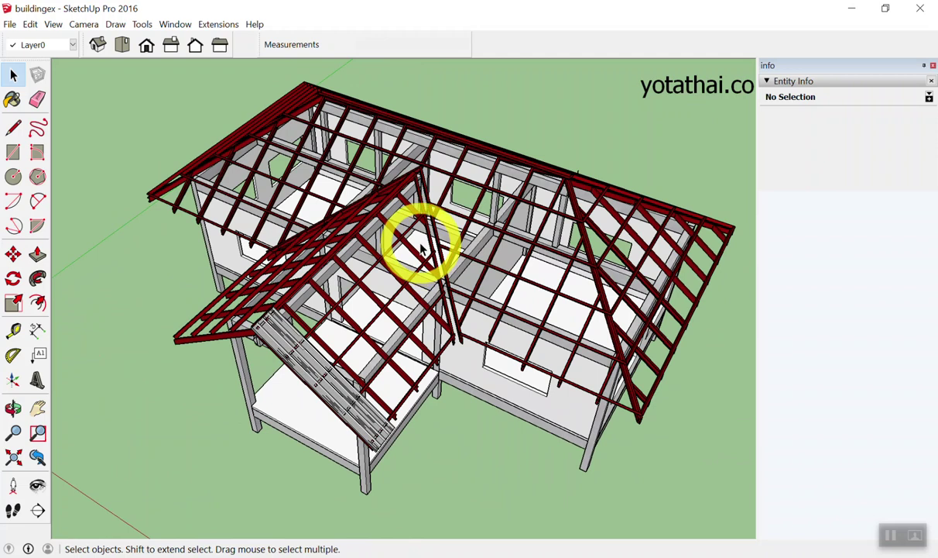
{"action": "scroll", "coordinate": [422, 248], "scroll_direction": "up", "scroll_amount": 2}
{"action": "scroll", "coordinate": [422, 248], "scroll_direction": "down", "scroll_amount": 1}
{"action": "scroll", "coordinate": [422, 248], "scroll_direction": "down", "scroll_amount": 2}
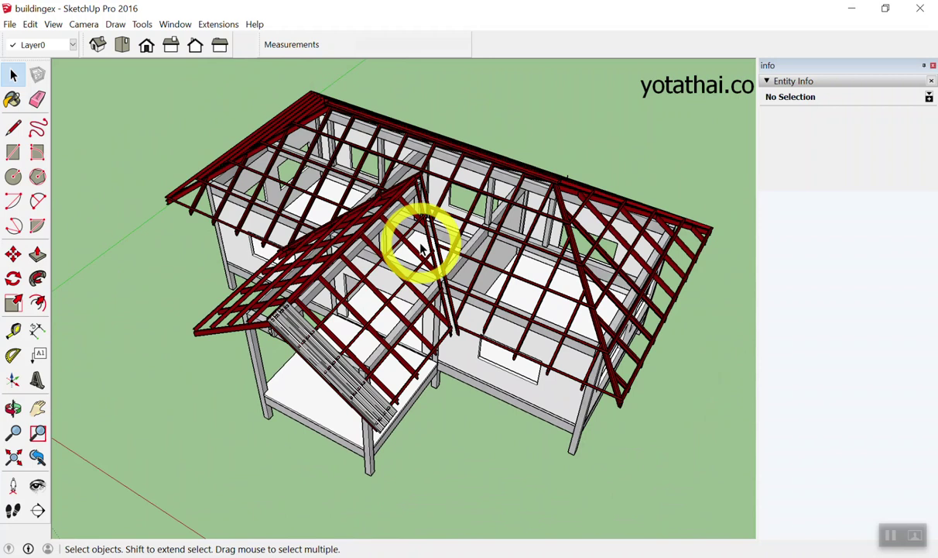
- Orbit the house slightly, adjust the zoom, then orbit further to look down onto the roof
{"action": "middle_click_drag", "start_coordinate": [423, 248], "coordinate": [391, 224]}
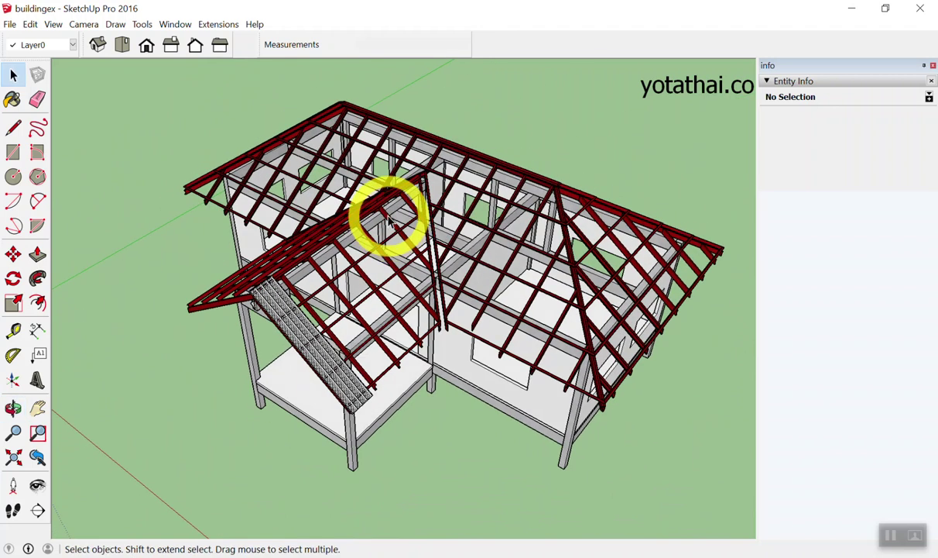
{"action": "scroll", "coordinate": [389, 221], "scroll_direction": "down", "scroll_amount": 2}
{"action": "scroll", "coordinate": [404, 178], "scroll_direction": "down", "scroll_amount": 1}
{"action": "scroll", "coordinate": [442, 126], "scroll_direction": "up", "scroll_amount": 2}
{"action": "scroll", "coordinate": [413, 185], "scroll_direction": "up", "scroll_amount": 1}
{"action": "scroll", "coordinate": [418, 193], "scroll_direction": "up", "scroll_amount": 1}
{"action": "scroll", "coordinate": [442, 174], "scroll_direction": "up", "scroll_amount": 1}
{"action": "scroll", "coordinate": [446, 182], "scroll_direction": "down", "scroll_amount": 1}
{"action": "scroll", "coordinate": [446, 197], "scroll_direction": "down", "scroll_amount": 2}
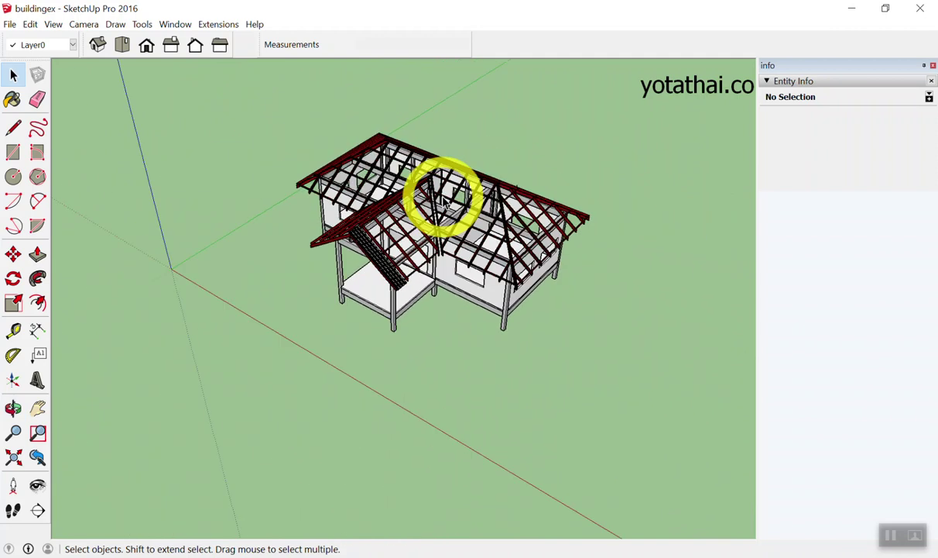
{"action": "scroll", "coordinate": [444, 200], "scroll_direction": "up", "scroll_amount": 1}
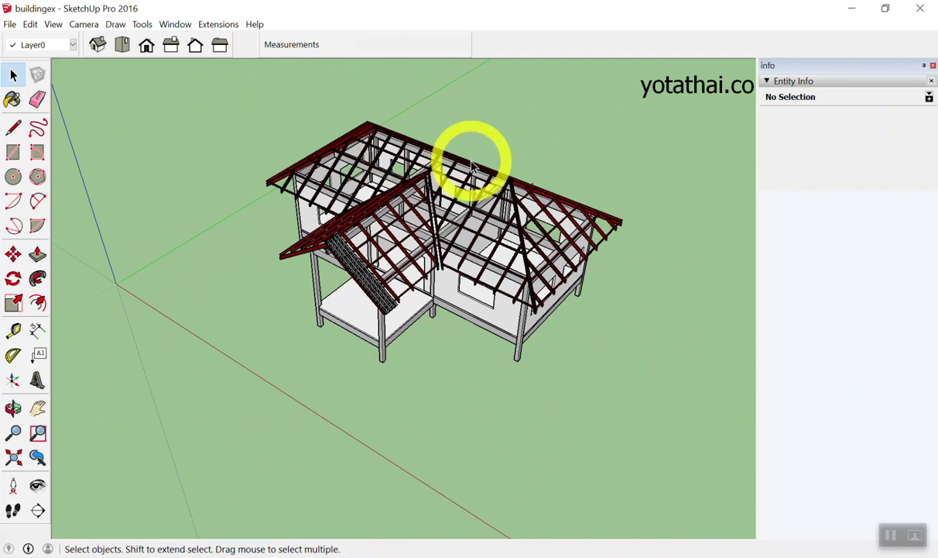
{"action": "mouse_move", "coordinate": [440, 197]}
{"action": "left_mouse_down"}
{"action": "mouse_move", "coordinate": [442, 113]}
{"action": "mouse_move", "coordinate": [530, 235]}
{"action": "mouse_move", "coordinate": [484, 234]}
{"action": "mouse_move", "coordinate": [494, 146]}
{"action": "mouse_move", "coordinate": [356, 122]}
{"action": "mouse_move", "coordinate": [624, 218]}
{"action": "mouse_move", "coordinate": [388, 299]}
{"action": "mouse_move", "coordinate": [15, 263]}
{"action": "mouse_move", "coordinate": [551, 199]}
{"action": "left_mouse_up"}
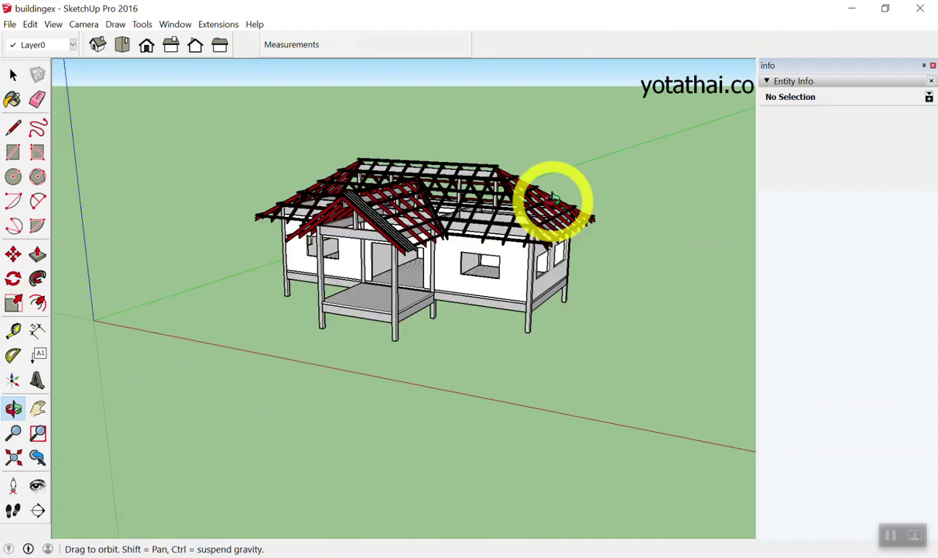
{"action": "mouse_move", "coordinate": [283, 246]}
{"action": "middle_mouse_down"}
{"action": "mouse_move", "coordinate": [314, 272]}
{"action": "mouse_move", "coordinate": [220, 256]}
{"action": "mouse_move", "coordinate": [333, 247]}
{"action": "mouse_move", "coordinate": [304, 256]}
{"action": "mouse_move", "coordinate": [534, 203]}
{"action": "mouse_move", "coordinate": [439, 158]}
{"action": "mouse_move", "coordinate": [376, 252]}
{"action": "mouse_move", "coordinate": [402, 209]}
{"action": "mouse_move", "coordinate": [433, 329]}
{"action": "mouse_move", "coordinate": [407, 142]}
{"action": "mouse_move", "coordinate": [383, 195]}
{"action": "mouse_move", "coordinate": [377, 329]}
{"action": "mouse_move", "coordinate": [277, 321]}
{"action": "mouse_move", "coordinate": [300, 282]}
{"action": "mouse_move", "coordinate": [425, 262]}
{"action": "mouse_move", "coordinate": [367, 315]}
{"action": "mouse_move", "coordinate": [178, 304]}
{"action": "mouse_move", "coordinate": [235, 303]}
{"action": "mouse_move", "coordinate": [241, 325]}
{"action": "mouse_move", "coordinate": [477, 268]}
{"action": "mouse_move", "coordinate": [443, 325]}
{"action": "mouse_move", "coordinate": [426, 273]}
{"action": "middle_mouse_up"}
- Zoom back and forth around the house to vary the distance to the model
{"action": "scroll", "coordinate": [434, 309], "scroll_direction": "down", "scroll_amount": 5}
{"action": "scroll", "coordinate": [422, 277], "scroll_direction": "up", "scroll_amount": 5}
{"action": "scroll", "coordinate": [418, 282], "scroll_direction": "down", "scroll_amount": 3}
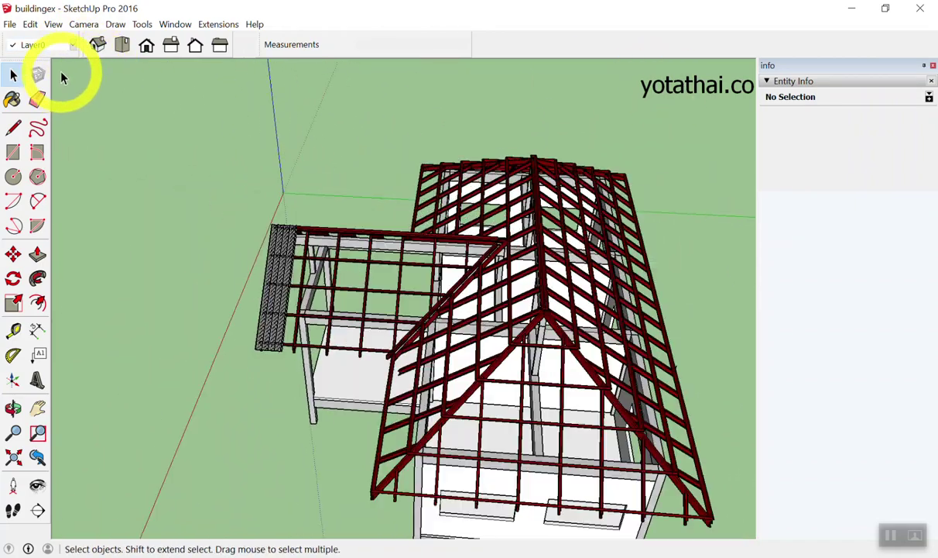
{"action": "scroll", "coordinate": [720, 89], "scroll_direction": "up", "scroll_amount": 3}
{"action": "scroll", "coordinate": [721, 91], "scroll_direction": "up", "scroll_amount": 3}
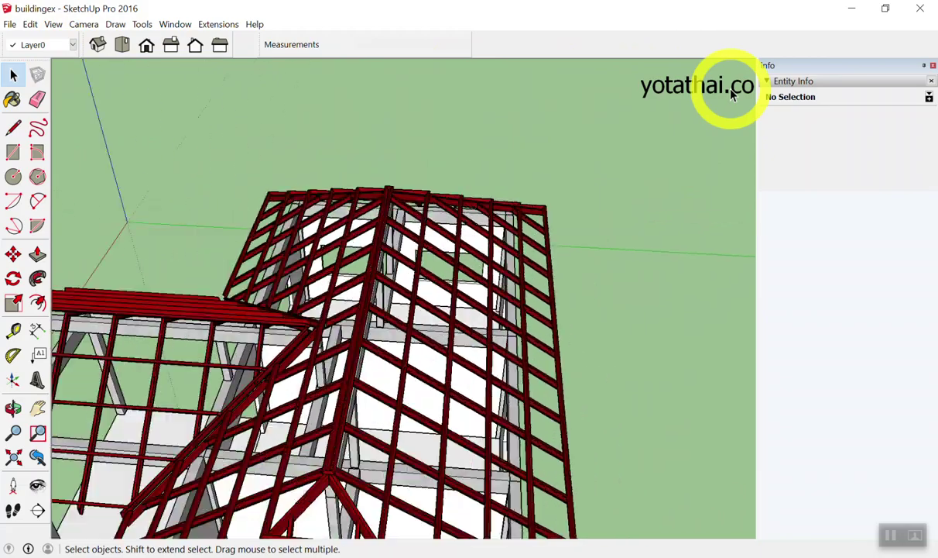
{"action": "scroll", "coordinate": [721, 96], "scroll_direction": "down", "scroll_amount": 4}
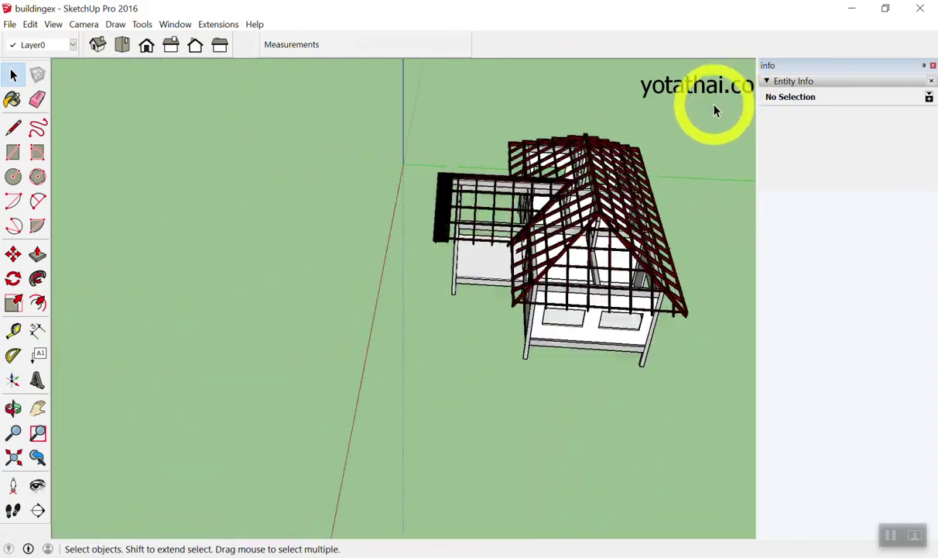
{"action": "scroll", "coordinate": [721, 99], "scroll_direction": "up", "scroll_amount": 3}
{"action": "scroll", "coordinate": [720, 101], "scroll_direction": "up", "scroll_amount": 2}
{"action": "scroll", "coordinate": [718, 102], "scroll_direction": "down", "scroll_amount": 4}
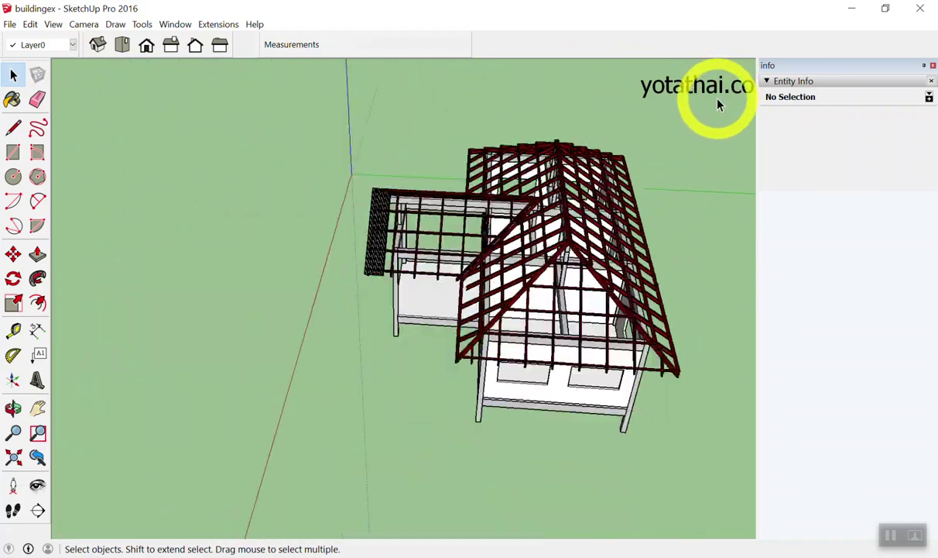
{"action": "scroll", "coordinate": [716, 107], "scroll_direction": "down", "scroll_amount": 2}
{"action": "scroll", "coordinate": [716, 103], "scroll_direction": "up", "scroll_amount": 2}
{"action": "scroll", "coordinate": [717, 101], "scroll_direction": "up", "scroll_amount": 2}
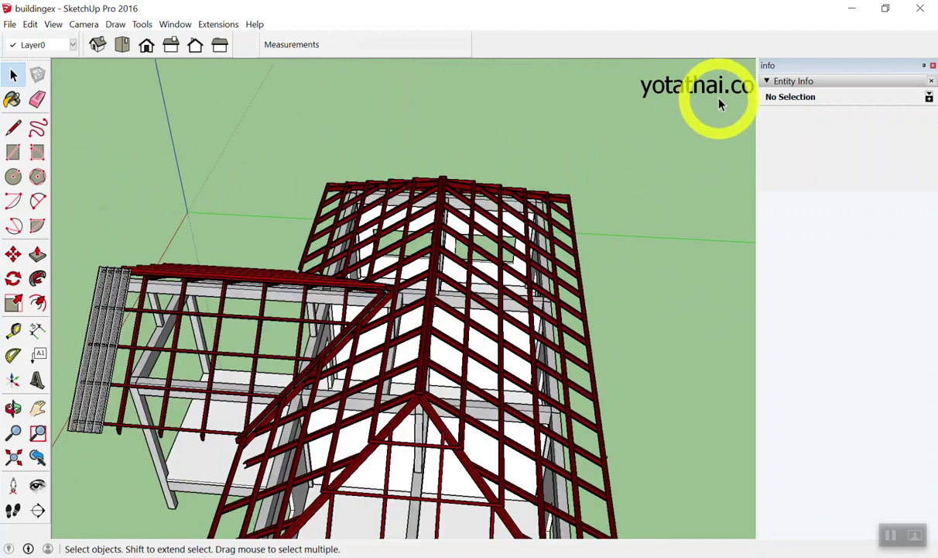
{"action": "scroll", "coordinate": [719, 99], "scroll_direction": "up", "scroll_amount": 1}
{"action": "scroll", "coordinate": [719, 99], "scroll_direction": "down", "scroll_amount": 1}
{"action": "scroll", "coordinate": [542, 96], "scroll_direction": "down", "scroll_amount": 2}
{"action": "scroll", "coordinate": [635, 255], "scroll_direction": "down", "scroll_amount": 2}
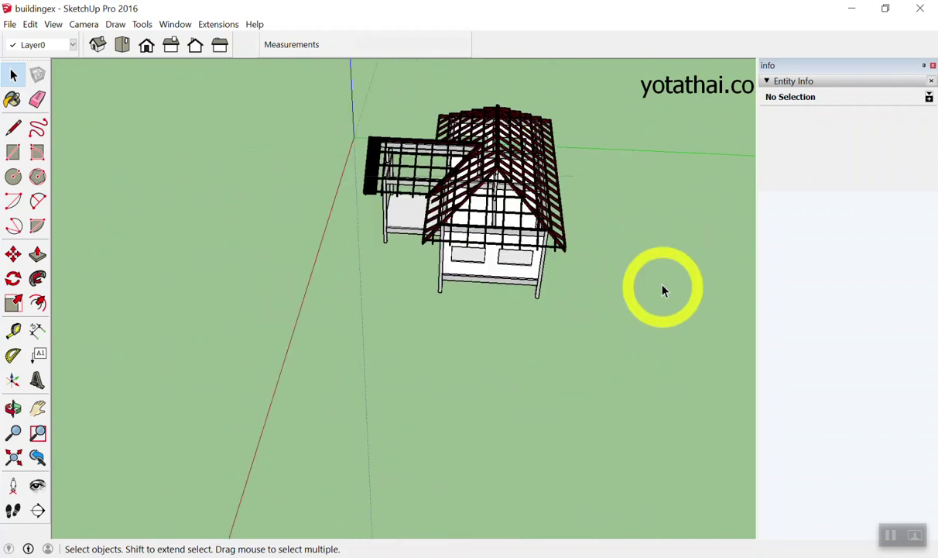
{"action": "scroll", "coordinate": [418, 172], "scroll_direction": "up", "scroll_amount": 5}
{"action": "scroll", "coordinate": [366, 245], "scroll_direction": "up", "scroll_amount": 2}
{"action": "scroll", "coordinate": [348, 212], "scroll_direction": "up", "scroll_amount": 2}
{"action": "scroll", "coordinate": [318, 189], "scroll_direction": "up", "scroll_amount": 2}
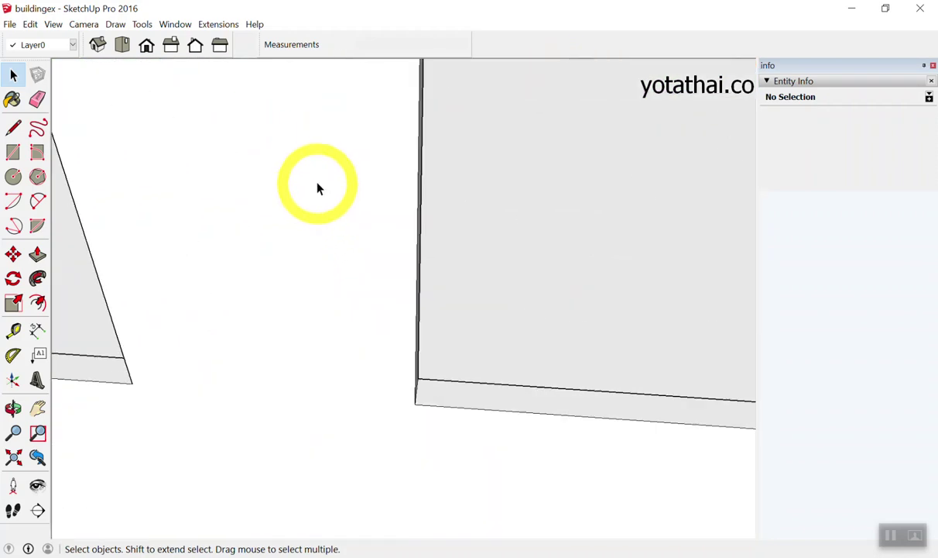
{"action": "scroll", "coordinate": [345, 221], "scroll_direction": "down", "scroll_amount": 2}
{"action": "scroll", "coordinate": [344, 221], "scroll_direction": "down", "scroll_amount": 3}
{"action": "scroll", "coordinate": [404, 245], "scroll_direction": "down", "scroll_amount": 2}
{"action": "scroll", "coordinate": [359, 158], "scroll_direction": "up", "scroll_amount": 2}
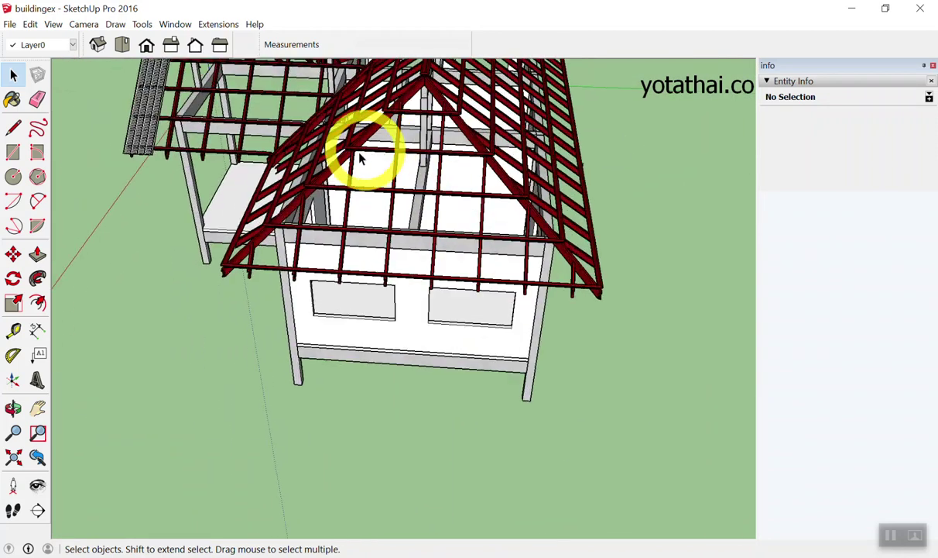
- Orbit from the long side wall up above the house to look down on the roof framing and porch
{"action": "mouse_move", "coordinate": [300, 172]}
{"action": "middle_mouse_down"}
{"action": "mouse_move", "coordinate": [593, 110]}
{"action": "mouse_move", "coordinate": [285, 116]}
{"action": "mouse_move", "coordinate": [105, 177]}
{"action": "mouse_move", "coordinate": [356, 220]}
{"action": "mouse_move", "coordinate": [635, 210]}
{"action": "mouse_move", "coordinate": [707, 171]}
{"action": "mouse_move", "coordinate": [356, 188]}
{"action": "middle_mouse_up"}
{"action": "scroll", "coordinate": [364, 178], "scroll_direction": "down", "scroll_amount": 3}
{"action": "mouse_move", "coordinate": [383, 143]}
{"action": "middle_mouse_down"}
{"action": "mouse_move", "coordinate": [415, 179]}
{"action": "mouse_move", "coordinate": [147, 175]}
{"action": "mouse_move", "coordinate": [603, 188]}
{"action": "mouse_move", "coordinate": [119, 220]}
{"action": "mouse_move", "coordinate": [163, 246]}
{"action": "mouse_move", "coordinate": [272, 266]}
{"action": "mouse_move", "coordinate": [236, 236]}
{"action": "mouse_move", "coordinate": [553, 318]}
{"action": "mouse_move", "coordinate": [300, 345]}
{"action": "mouse_move", "coordinate": [368, 39]}
{"action": "middle_mouse_up"}
{"action": "scroll", "coordinate": [374, 180], "scroll_direction": "up", "scroll_amount": 5}
{"action": "mouse_move", "coordinate": [372, 180]}
{"action": "middle_mouse_down"}
{"action": "mouse_move", "coordinate": [413, 153]}
{"action": "mouse_move", "coordinate": [416, 106]}
{"action": "middle_mouse_up"}
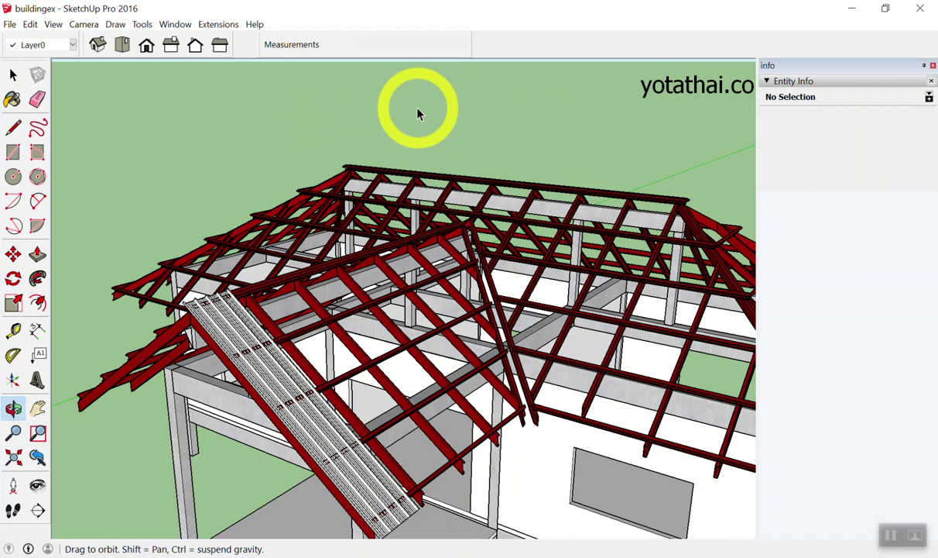
- Orbit the house through several new angles, zooming slightly between drags
{"action": "scroll", "coordinate": [419, 113], "scroll_direction": "down", "scroll_amount": 3}
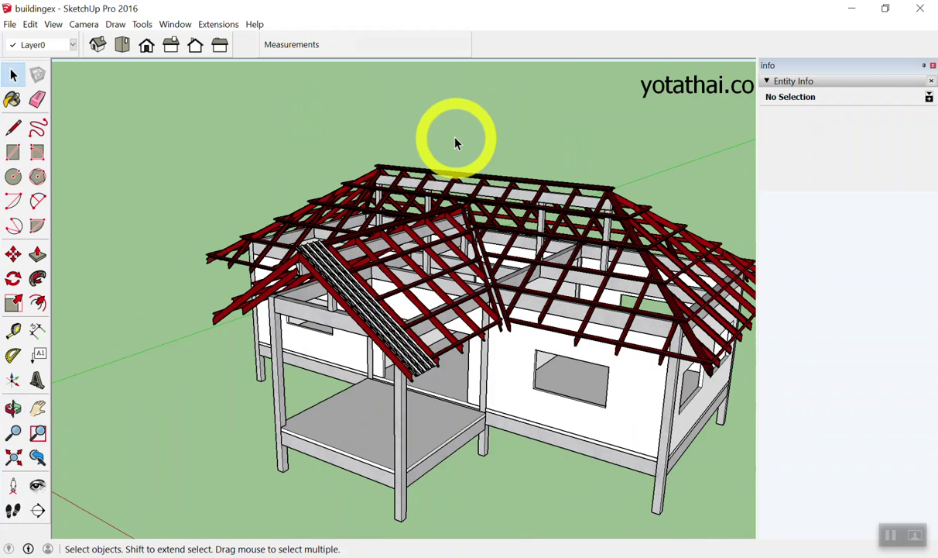
{"action": "scroll", "coordinate": [457, 142], "scroll_direction": "down", "scroll_amount": 3}
{"action": "middle_click_drag", "start_coordinate": [624, 275], "coordinate": [404, 293]}
{"action": "scroll", "coordinate": [450, 184], "scroll_direction": "up", "scroll_amount": 3}
{"action": "scroll", "coordinate": [450, 185], "scroll_direction": "down", "scroll_amount": 1}
{"action": "scroll", "coordinate": [422, 189], "scroll_direction": "down", "scroll_amount": 1}
{"action": "middle_click_drag", "start_coordinate": [429, 203], "coordinate": [660, 275]}
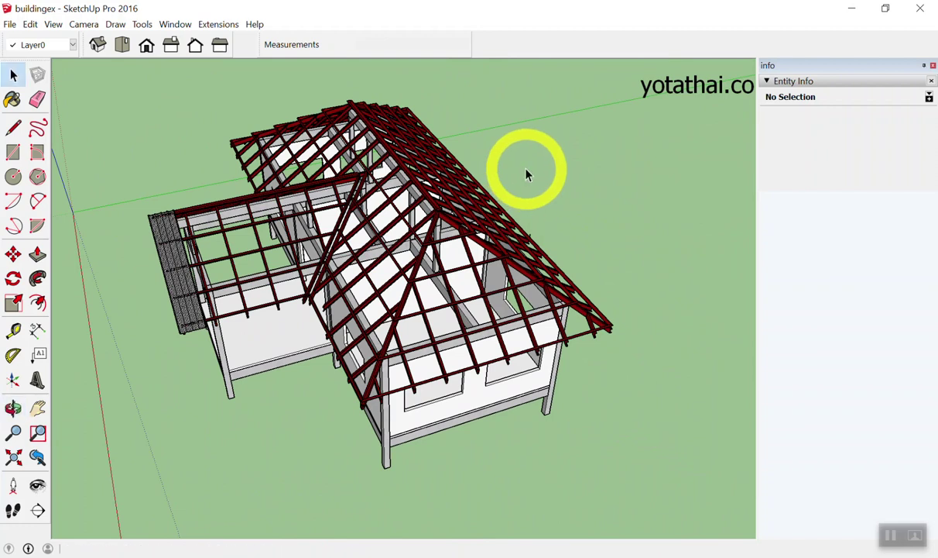
{"action": "middle_click_drag", "start_coordinate": [526, 175], "coordinate": [525, 168]}
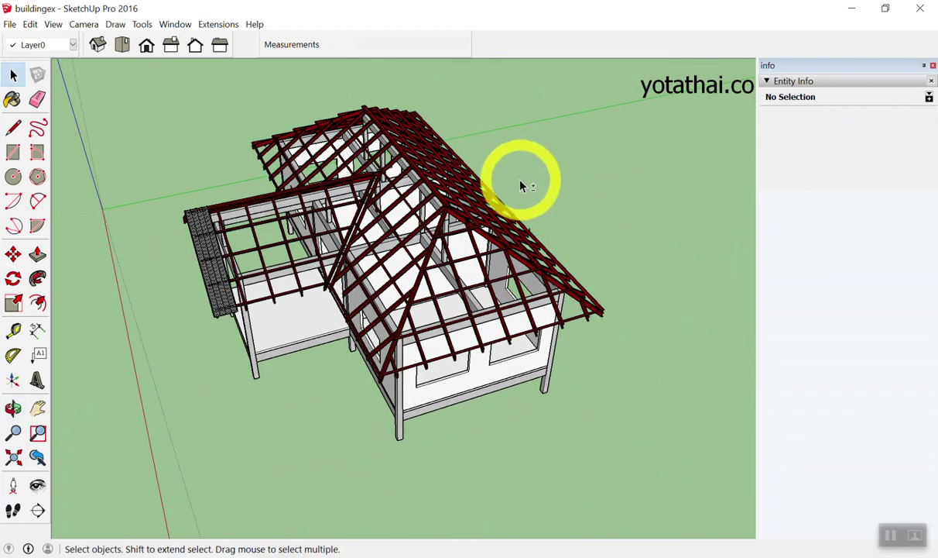
{"action": "mouse_move", "coordinate": [518, 176]}
{"action": "middle_mouse_down"}
{"action": "mouse_move", "coordinate": [409, 181]}
{"action": "mouse_move", "coordinate": [671, 314]}
{"action": "mouse_move", "coordinate": [624, 184]}
{"action": "mouse_move", "coordinate": [699, 160]}
{"action": "middle_mouse_up"}
{"action": "mouse_move", "coordinate": [680, 208]}
{"action": "left_mouse_down"}
{"action": "mouse_move", "coordinate": [714, 207]}
{"action": "mouse_move", "coordinate": [331, 193]}
{"action": "mouse_move", "coordinate": [69, 103]}
{"action": "left_mouse_up"}
- Orbit round to a front view and a higher angle, trying Zoom Window (Ctrl+Shift+W) before returning to Select
{"action": "key", "text": "space"}
{"action": "key", "text": "o"}
{"action": "key", "text": "space"}
{"action": "mouse_move", "coordinate": [68, 102]}
{"action": "middle_mouse_down"}
{"action": "mouse_move", "coordinate": [509, 218]}
{"action": "mouse_move", "coordinate": [224, 208]}
{"action": "mouse_move", "coordinate": [484, 224]}
{"action": "mouse_move", "coordinate": [34, 332]}
{"action": "middle_mouse_up"}
{"action": "key", "text": "o"}
{"action": "mouse_move", "coordinate": [34, 332]}
{"action": "left_mouse_down"}
{"action": "mouse_move", "coordinate": [404, 252]}
{"action": "mouse_move", "coordinate": [325, 161]}
{"action": "mouse_move", "coordinate": [503, 161]}
{"action": "left_mouse_up"}
{"action": "key", "text": "space"}
{"action": "key", "text": "o"}
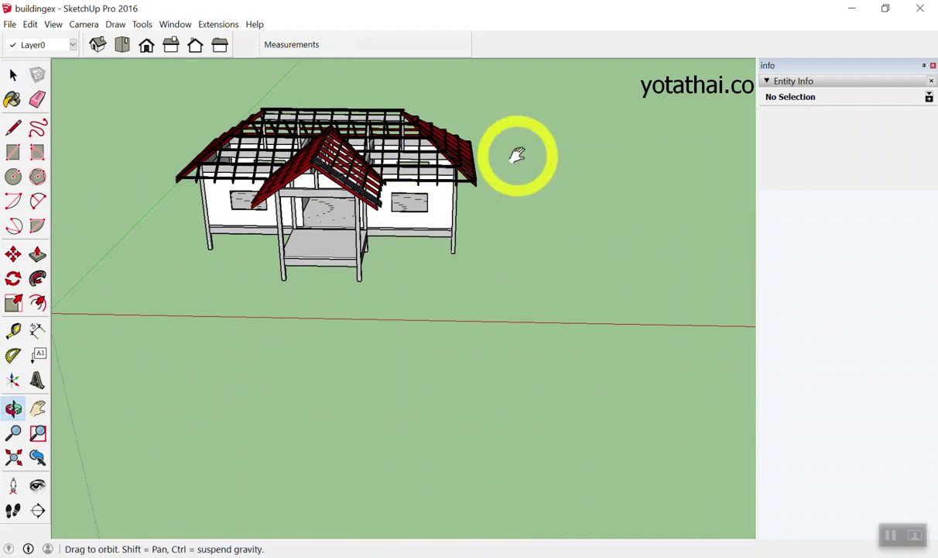
{"action": "key", "text": "ctrl+shift+w"}
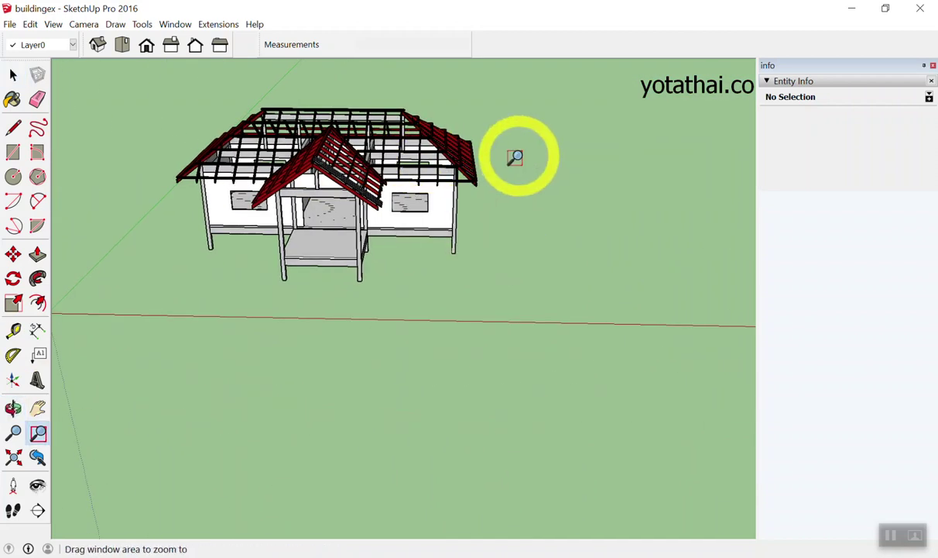
{"action": "key", "text": "space"}
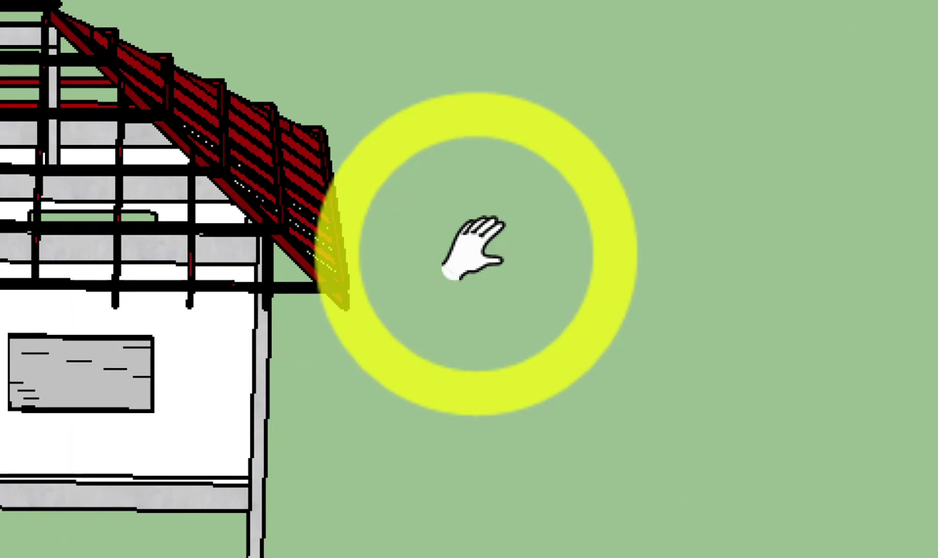
{"action": "middle_click_drag", "start_coordinate": [473, 247], "coordinate": [474, 247]}
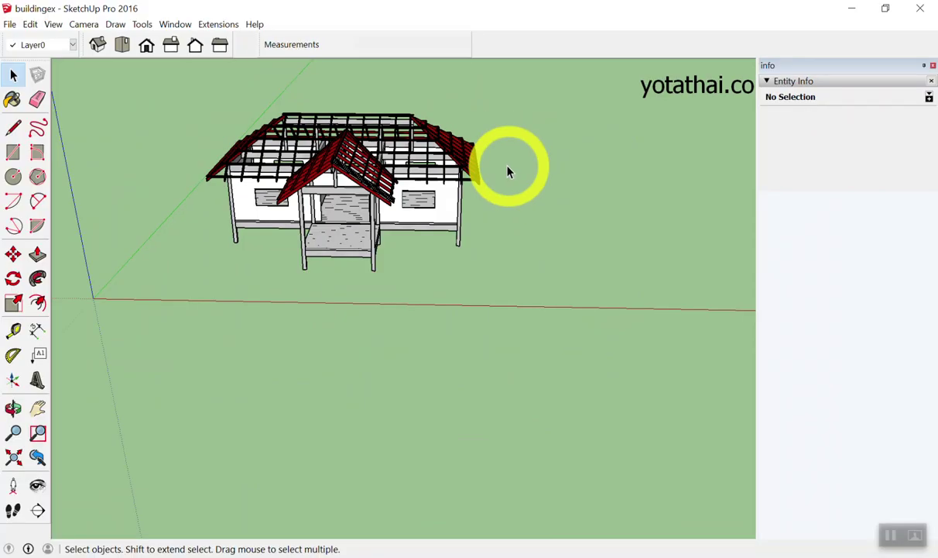
- Pan the house back toward the middle of the canvas
{"action": "mouse_move", "coordinate": [479, 157]}
{"action": "middle_mouse_down", "text": "shift"}
{"action": "mouse_move", "coordinate": [397, 295]}
{"action": "mouse_move", "coordinate": [662, 184]}
{"action": "mouse_move", "coordinate": [550, 287]}
{"action": "mouse_move", "coordinate": [493, 211]}
{"action": "middle_mouse_up", "text": "shift"}
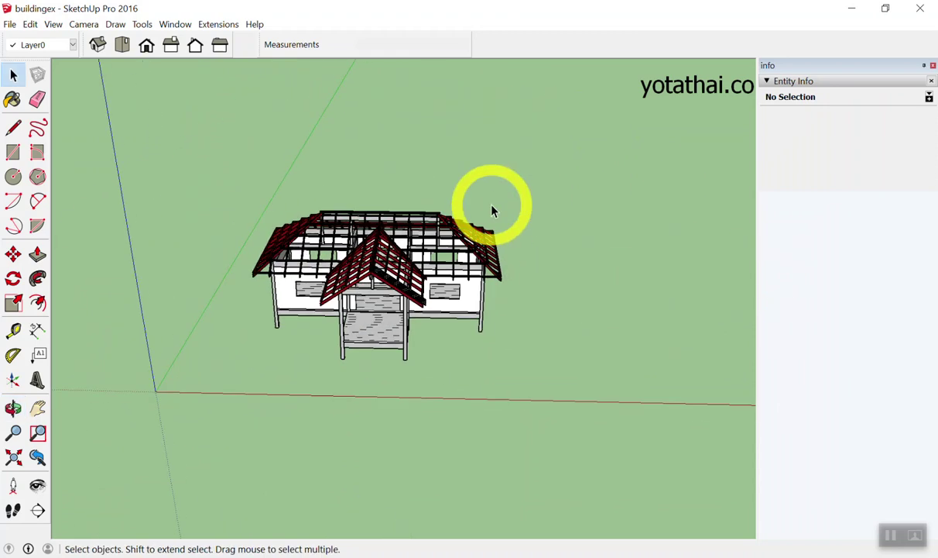
{"action": "scroll", "coordinate": [492, 211], "scroll_direction": "down", "scroll_amount": 2}
{"action": "scroll", "coordinate": [493, 211], "scroll_direction": "down", "scroll_amount": 2}
{"action": "mouse_move", "coordinate": [493, 211]}
{"action": "middle_mouse_down", "text": "shift"}
{"action": "mouse_move", "coordinate": [285, 276]}
{"action": "mouse_move", "coordinate": [649, 198]}
{"action": "mouse_move", "coordinate": [624, 221]}
{"action": "middle_mouse_up", "text": "shift"}
{"action": "scroll", "coordinate": [624, 221], "scroll_direction": "up", "scroll_amount": 2}
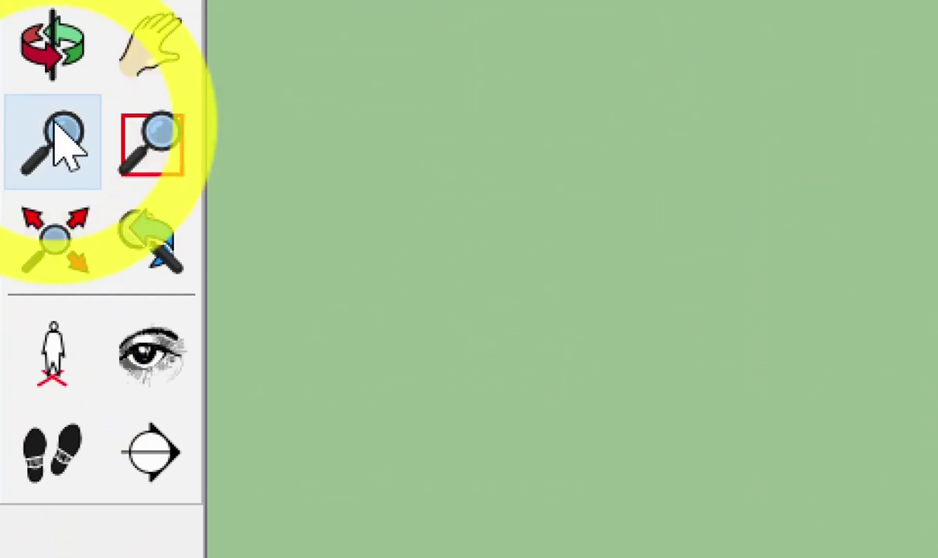
- Mark the Zoom tool with an on-screen annotation, then zoom the front view out and back in
{"action": "left_click", "coordinate": [55, 177]}
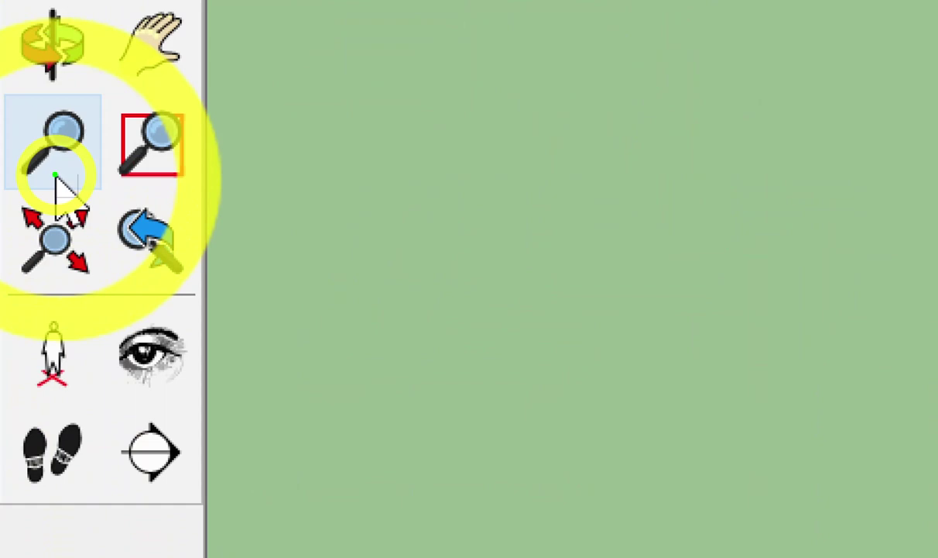
{"action": "mouse_move", "coordinate": [75, 99]}
{"action": "left_mouse_down"}
{"action": "mouse_move", "coordinate": [464, 129]}
{"action": "mouse_move", "coordinate": [590, 106]}
{"action": "mouse_move", "coordinate": [666, 216]}
{"action": "left_mouse_up"}
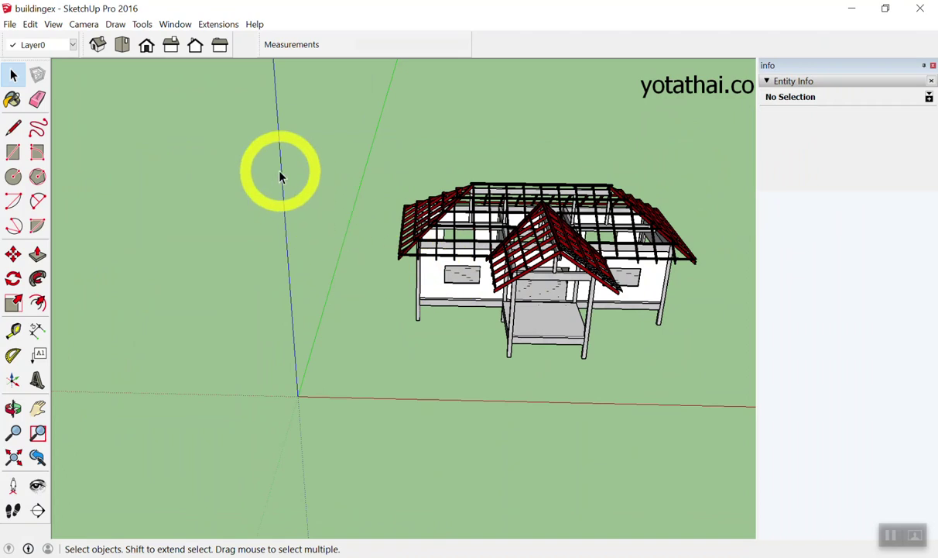
{"action": "key", "text": "z"}
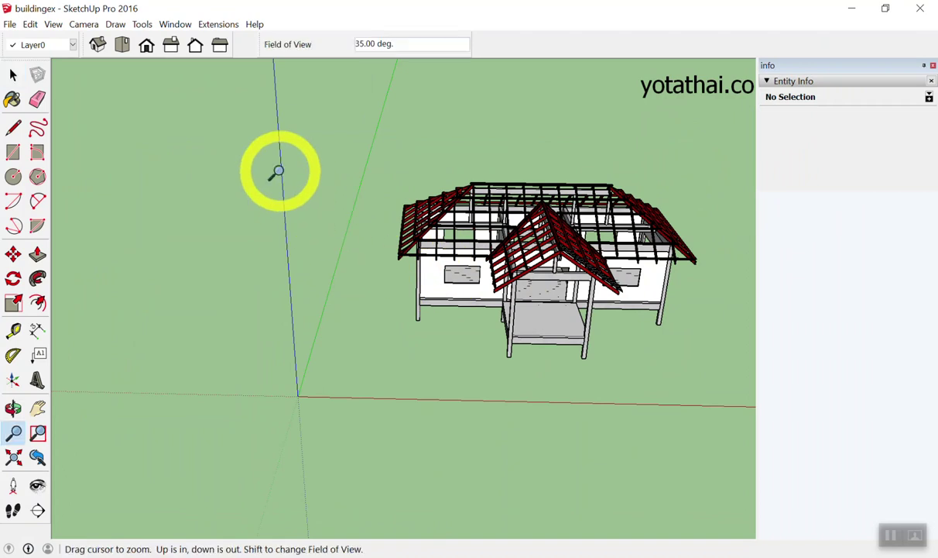
{"action": "scroll", "coordinate": [278, 171], "scroll_direction": "down", "scroll_amount": 2}
{"action": "scroll", "coordinate": [95, 193], "scroll_direction": "down", "scroll_amount": 2}
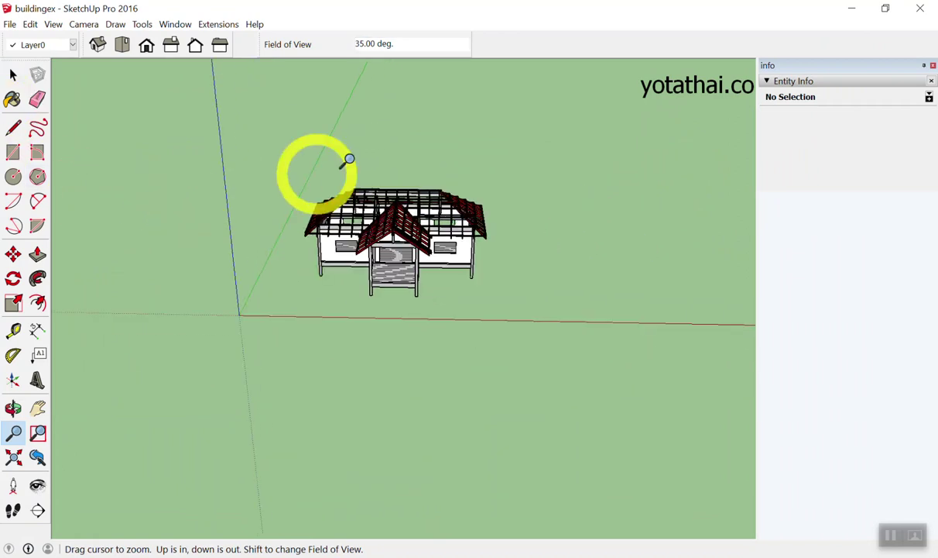
{"action": "mouse_move", "coordinate": [419, 114]}
{"action": "left_mouse_down"}
{"action": "mouse_move", "coordinate": [430, 345]}
{"action": "mouse_move", "coordinate": [360, 36]}
{"action": "mouse_move", "coordinate": [330, 137]}
{"action": "mouse_move", "coordinate": [401, 236]}
{"action": "mouse_move", "coordinate": [446, 434]}
{"action": "mouse_move", "coordinate": [394, 211]}
{"action": "mouse_move", "coordinate": [440, 465]}
{"action": "mouse_move", "coordinate": [408, 355]}
{"action": "mouse_move", "coordinate": [419, 253]}
{"action": "mouse_move", "coordinate": [457, 495]}
{"action": "mouse_move", "coordinate": [610, 237]}
{"action": "mouse_move", "coordinate": [682, 462]}
{"action": "mouse_move", "coordinate": [650, 329]}
{"action": "mouse_move", "coordinate": [666, 360]}
{"action": "left_mouse_up"}
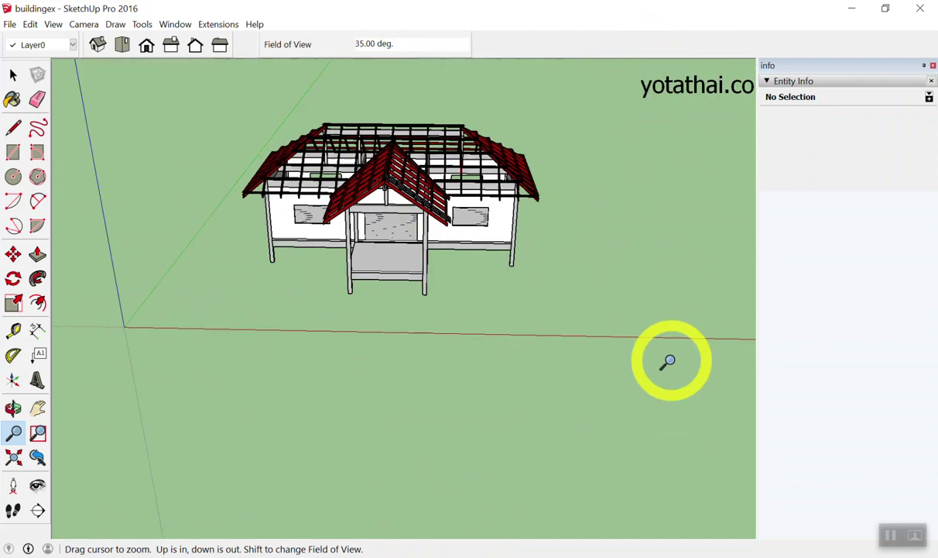
- Zoom in until the house fills the upper half of the view, then return to Select
{"action": "mouse_move", "coordinate": [235, 117]}
{"action": "left_mouse_down"}
{"action": "mouse_move", "coordinate": [267, 77]}
{"action": "mouse_move", "coordinate": [310, 189]}
{"action": "mouse_move", "coordinate": [268, 315]}
{"action": "mouse_move", "coordinate": [288, 347]}
{"action": "mouse_move", "coordinate": [331, 228]}
{"action": "mouse_move", "coordinate": [390, 159]}
{"action": "mouse_move", "coordinate": [445, 341]}
{"action": "mouse_move", "coordinate": [440, 180]}
{"action": "mouse_move", "coordinate": [464, 373]}
{"action": "mouse_move", "coordinate": [460, 418]}
{"action": "mouse_move", "coordinate": [448, 83]}
{"action": "mouse_move", "coordinate": [463, 395]}
{"action": "left_mouse_up"}
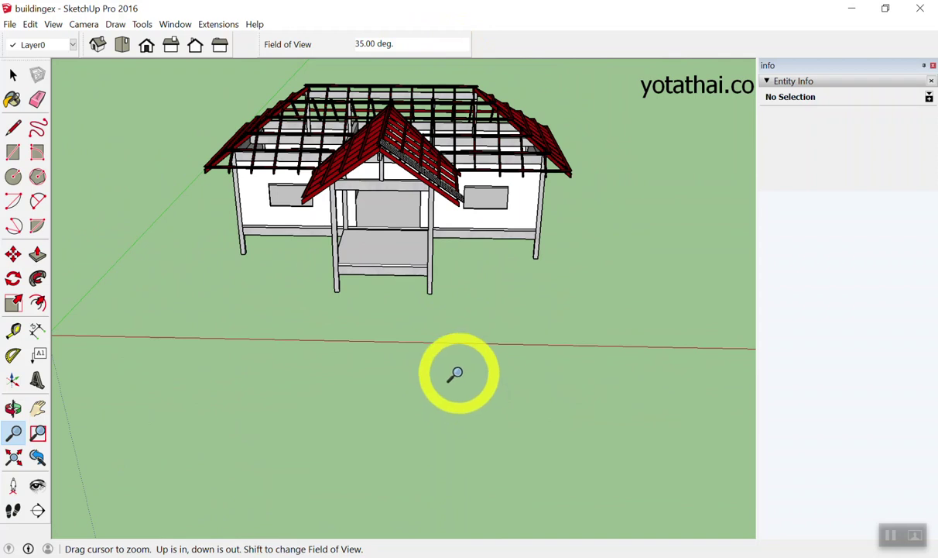
{"action": "mouse_move", "coordinate": [456, 373]}
{"action": "left_mouse_down"}
{"action": "mouse_move", "coordinate": [425, 256]}
{"action": "mouse_move", "coordinate": [436, 333]}
{"action": "left_mouse_up"}
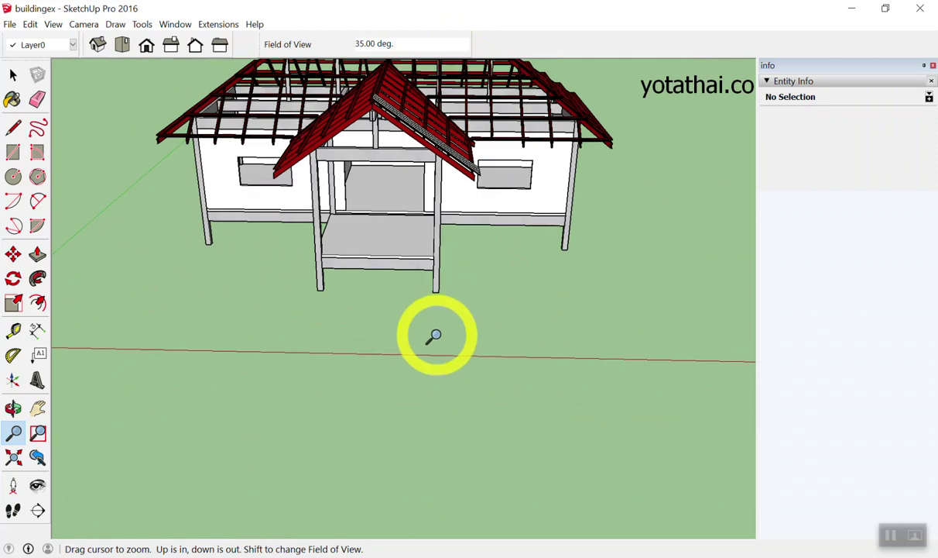
{"action": "key", "text": "space"}
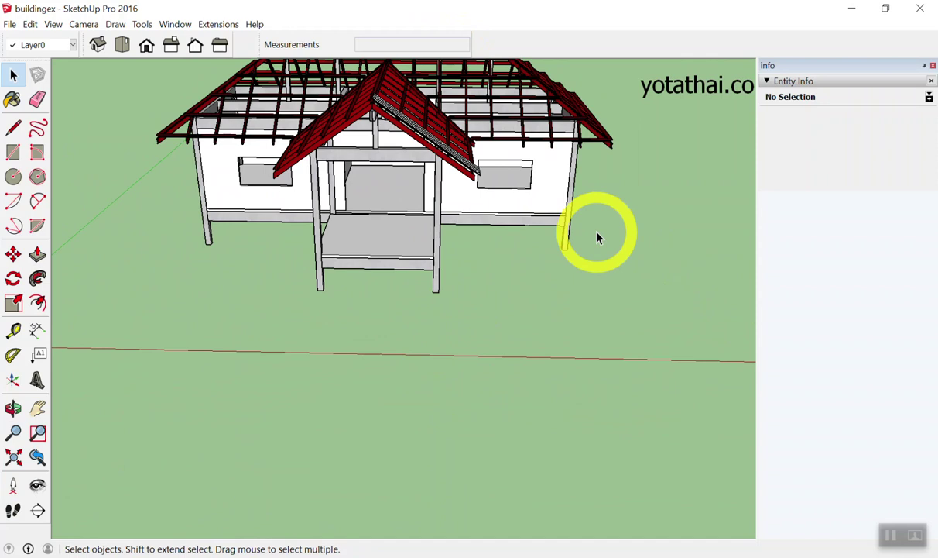
{"action": "key", "text": "z"}
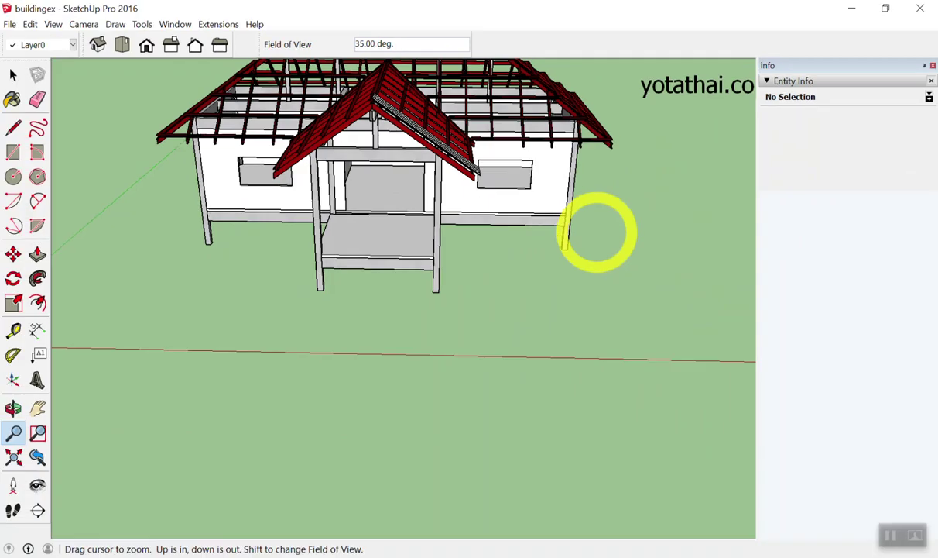
{"action": "key", "text": "space"}
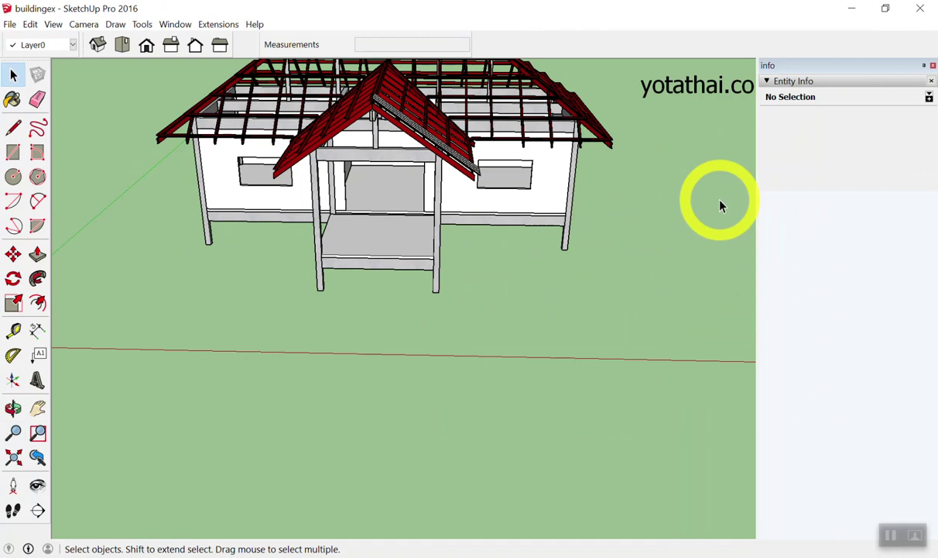
- Zoom out and back in until the whole house sits smaller and centred with ground around it
{"action": "scroll", "coordinate": [666, 232], "scroll_direction": "down", "scroll_amount": 3}
{"action": "scroll", "coordinate": [643, 117], "scroll_direction": "up", "scroll_amount": 3}
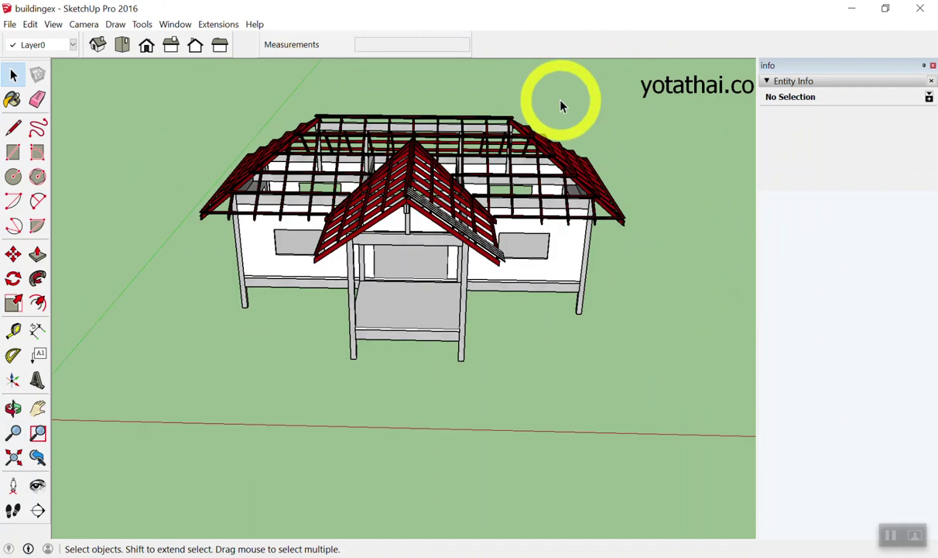
{"action": "scroll", "coordinate": [542, 132], "scroll_direction": "up", "scroll_amount": 3}
{"action": "scroll", "coordinate": [499, 182], "scroll_direction": "down", "scroll_amount": 4}
{"action": "scroll", "coordinate": [503, 200], "scroll_direction": "up", "scroll_amount": 4}
{"action": "scroll", "coordinate": [500, 204], "scroll_direction": "down", "scroll_amount": 4}
{"action": "scroll", "coordinate": [496, 193], "scroll_direction": "up", "scroll_amount": 4}
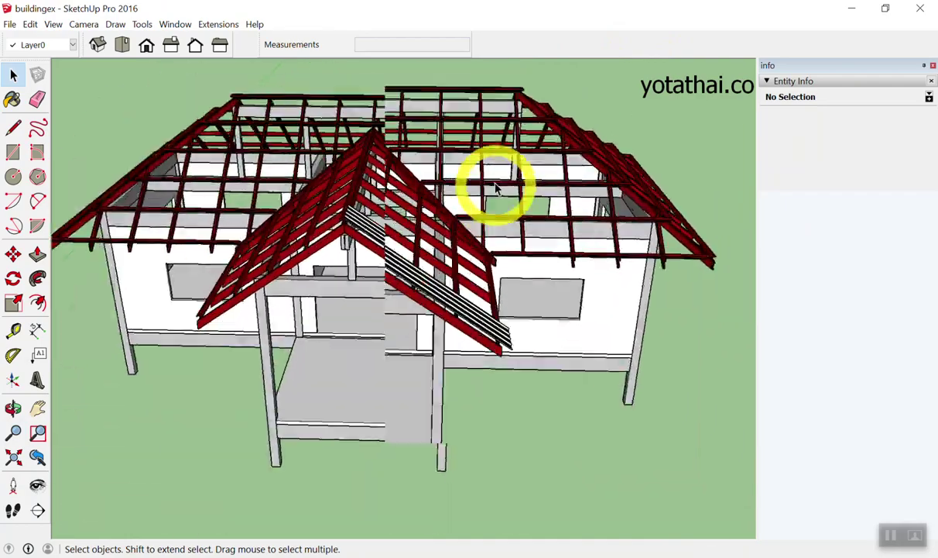
{"action": "scroll", "coordinate": [491, 188], "scroll_direction": "up", "scroll_amount": 1}
{"action": "scroll", "coordinate": [491, 189], "scroll_direction": "down", "scroll_amount": 1}
{"action": "scroll", "coordinate": [491, 189], "scroll_direction": "up", "scroll_amount": 3}
{"action": "scroll", "coordinate": [490, 190], "scroll_direction": "down", "scroll_amount": 3}
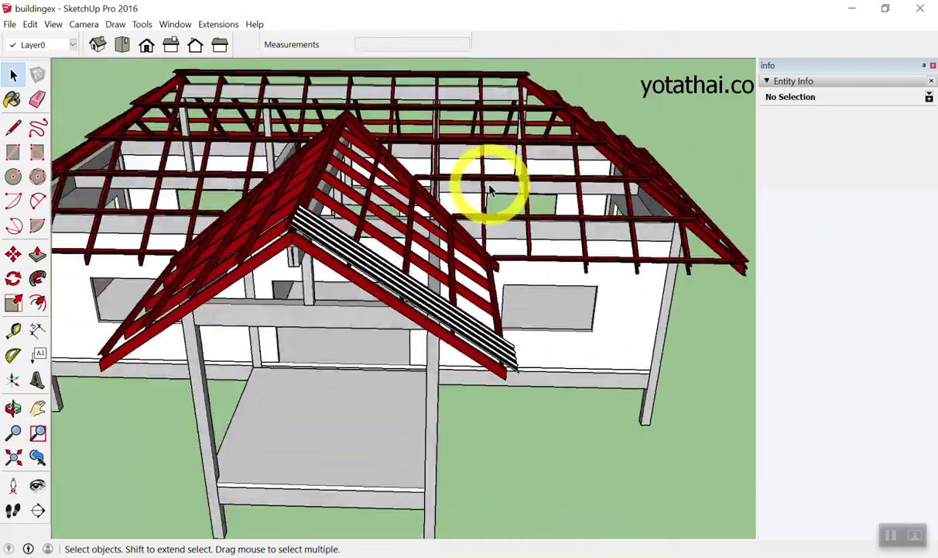
{"action": "scroll", "coordinate": [490, 190], "scroll_direction": "up", "scroll_amount": 2}
{"action": "scroll", "coordinate": [486, 184], "scroll_direction": "down", "scroll_amount": 3}
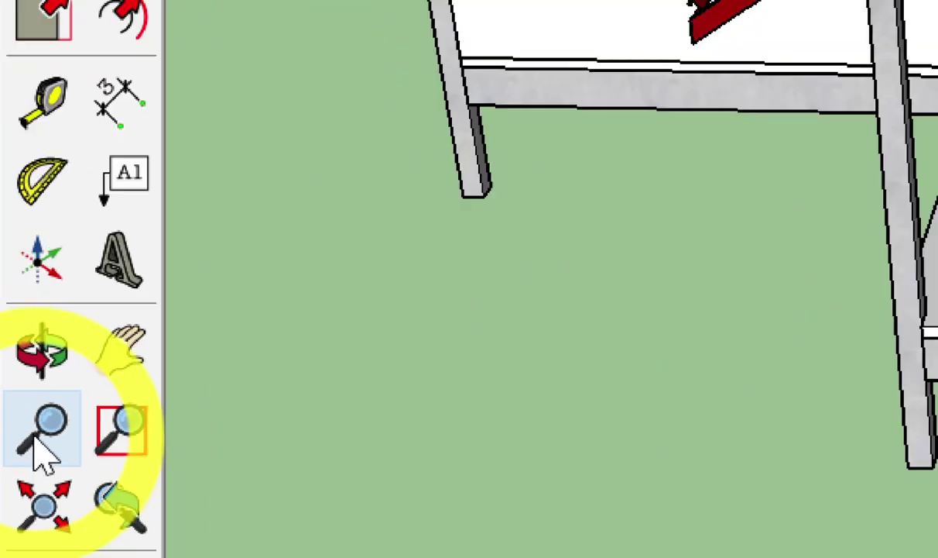
{"action": "scroll", "coordinate": [440, 267], "scroll_direction": "down", "scroll_amount": 2}
{"action": "scroll", "coordinate": [429, 261], "scroll_direction": "down", "scroll_amount": 3}
{"action": "scroll", "coordinate": [419, 210], "scroll_direction": "up", "scroll_amount": 4}
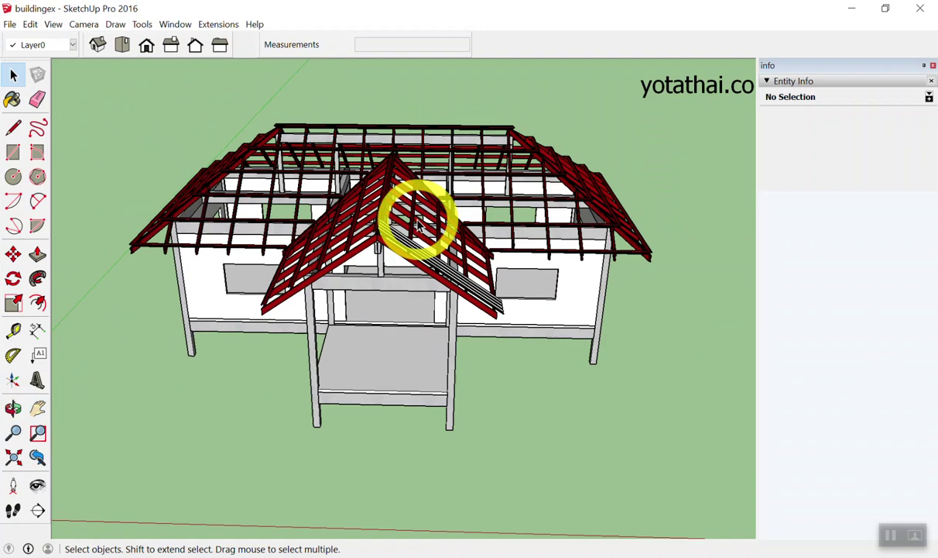
{"action": "scroll", "coordinate": [414, 225], "scroll_direction": "up", "scroll_amount": 1}
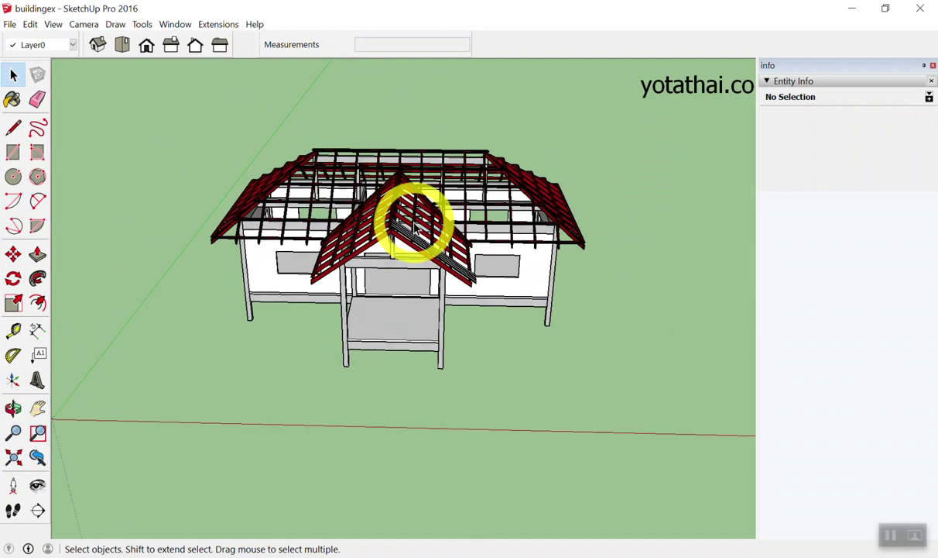
{"action": "key", "text": "l"}
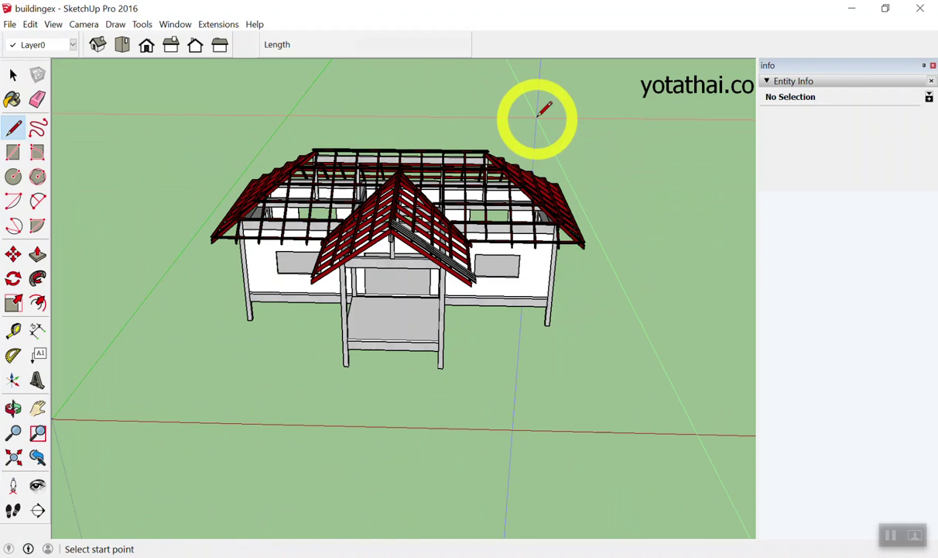
- Orbit to a frontal angle on the house, zoom in, and cancel a stray line started in open space
{"action": "key", "text": "z"}
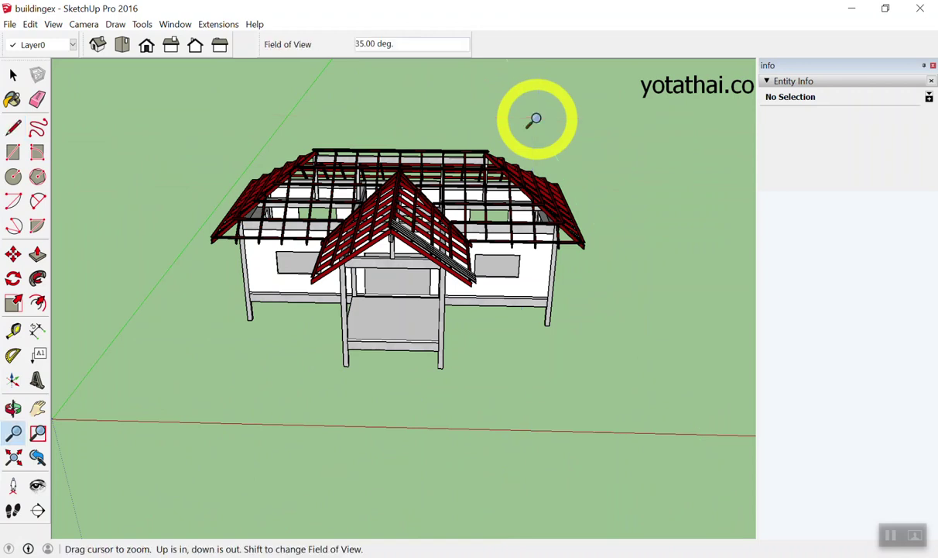
{"action": "key", "text": "l"}
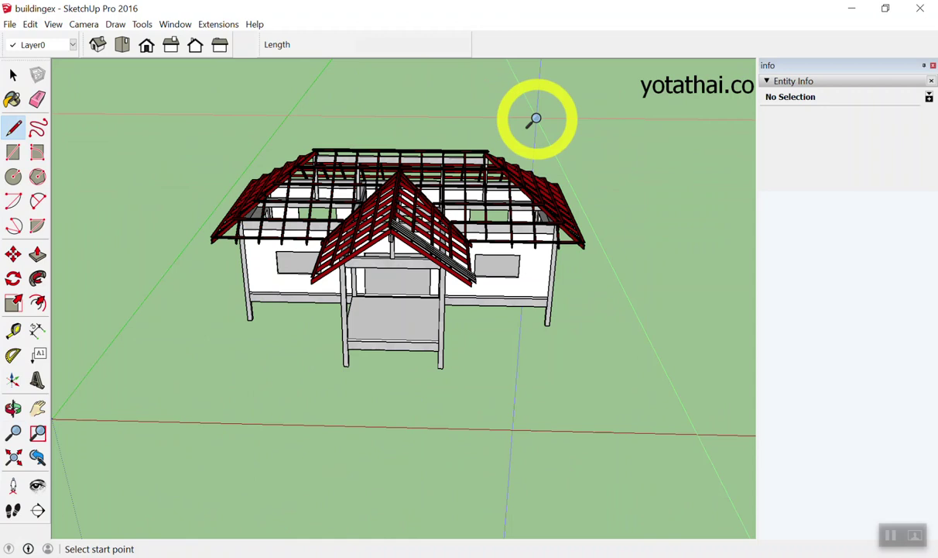
{"action": "mouse_move", "coordinate": [603, 160]}
{"action": "middle_mouse_down"}
{"action": "mouse_move", "coordinate": [496, 189]}
{"action": "mouse_move", "coordinate": [433, 151]}
{"action": "mouse_move", "coordinate": [701, 184]}
{"action": "mouse_move", "coordinate": [465, 157]}
{"action": "mouse_move", "coordinate": [338, 104]}
{"action": "mouse_move", "coordinate": [378, 94]}
{"action": "middle_mouse_up"}
{"action": "scroll", "coordinate": [524, 112], "scroll_direction": "up", "scroll_amount": 3}
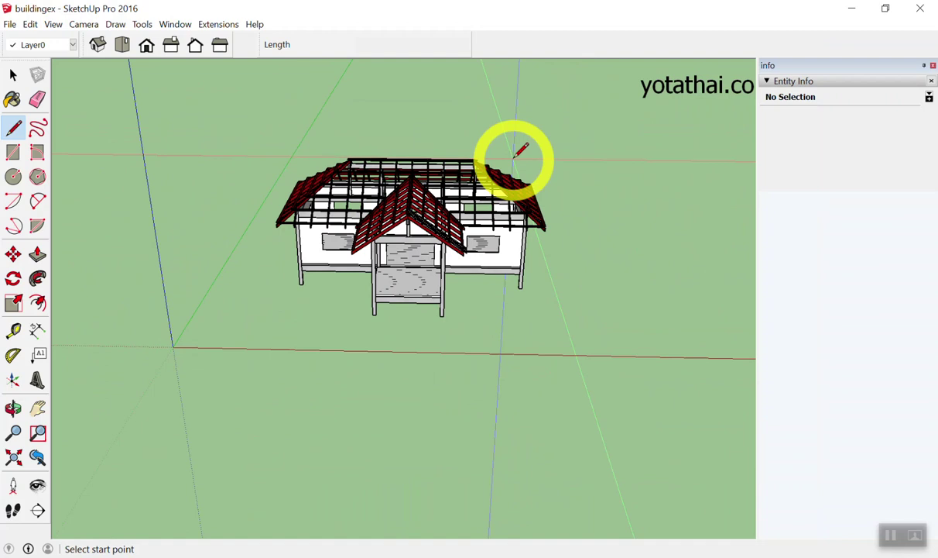
{"action": "scroll", "coordinate": [520, 149], "scroll_direction": "down", "scroll_amount": 1}
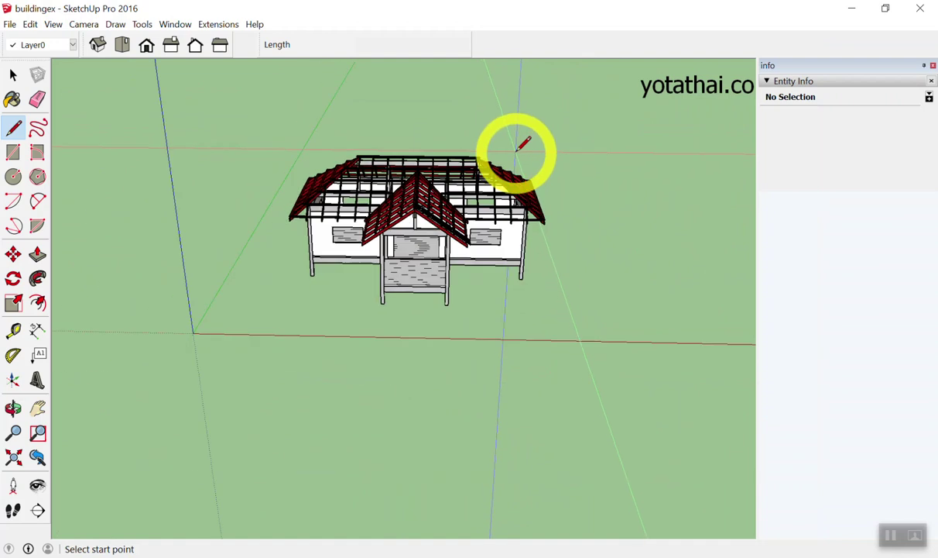
{"action": "scroll", "coordinate": [523, 145], "scroll_direction": "up", "scroll_amount": 3}
{"action": "left_click", "coordinate": [602, 110]}
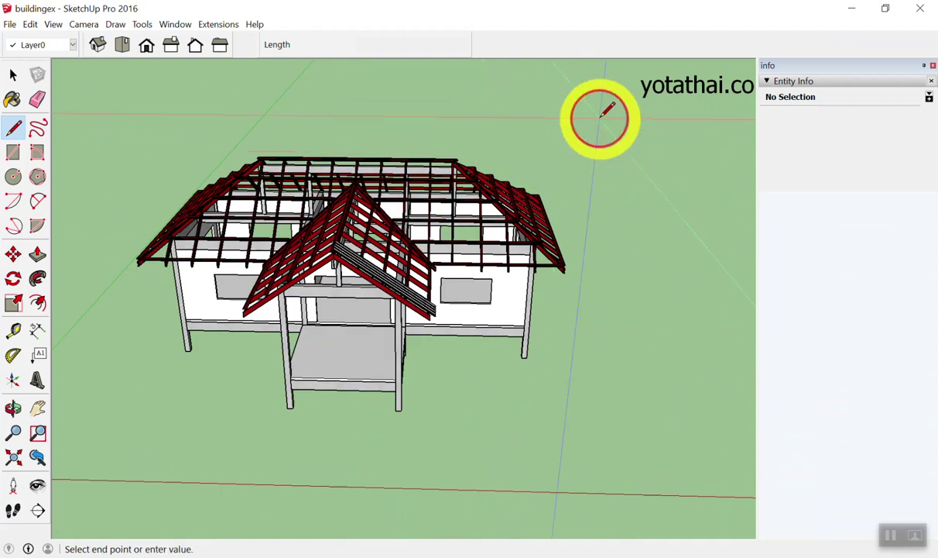
{"action": "key", "text": "space"}
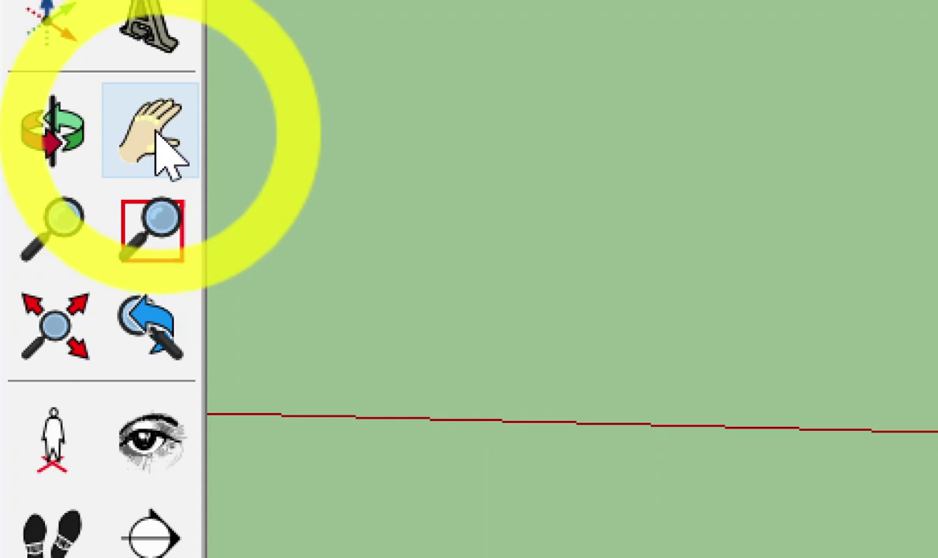
- Drag the camera around to reframe the raised house and its red roof frame
{"action": "left_click", "coordinate": [156, 133]}
{"action": "left_click_drag", "start_coordinate": [496, 91], "coordinate": [515, 325]}
{"action": "left_click_drag", "start_coordinate": [443, 203], "coordinate": [736, 192]}
{"action": "left_click_drag", "start_coordinate": [742, 80], "coordinate": [737, 352]}
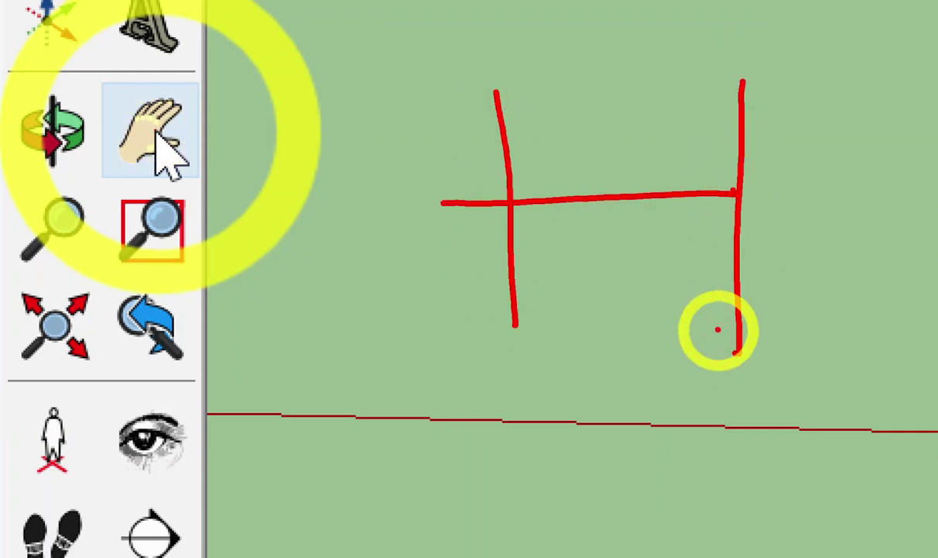
{"action": "left_click_drag", "start_coordinate": [485, 357], "coordinate": [486, 444]}
{"action": "mouse_move", "coordinate": [463, 370]}
{"action": "left_mouse_down"}
{"action": "mouse_move", "coordinate": [549, 443]}
{"action": "mouse_move", "coordinate": [663, 376]}
{"action": "left_mouse_up"}
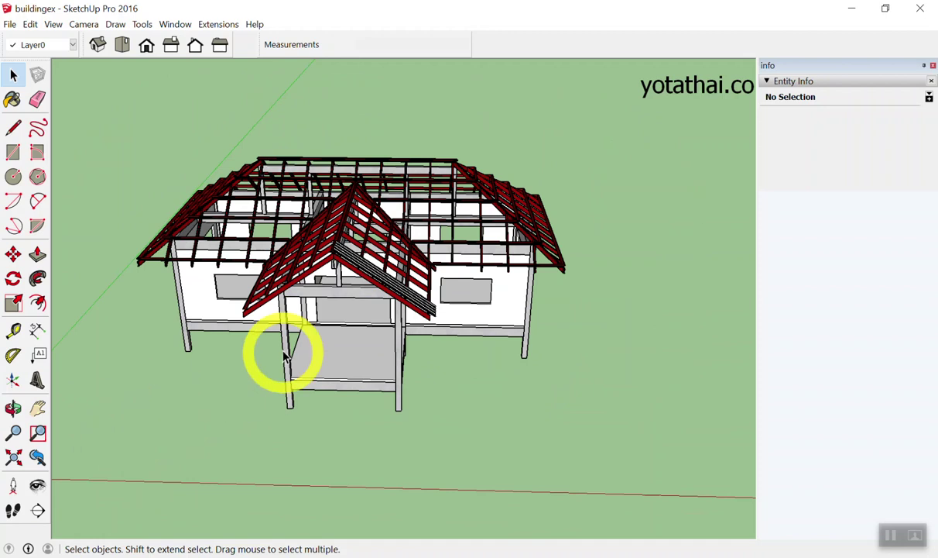
- Pan the house up into the middle of the view, then orbit slightly around it
{"action": "key", "text": "h"}
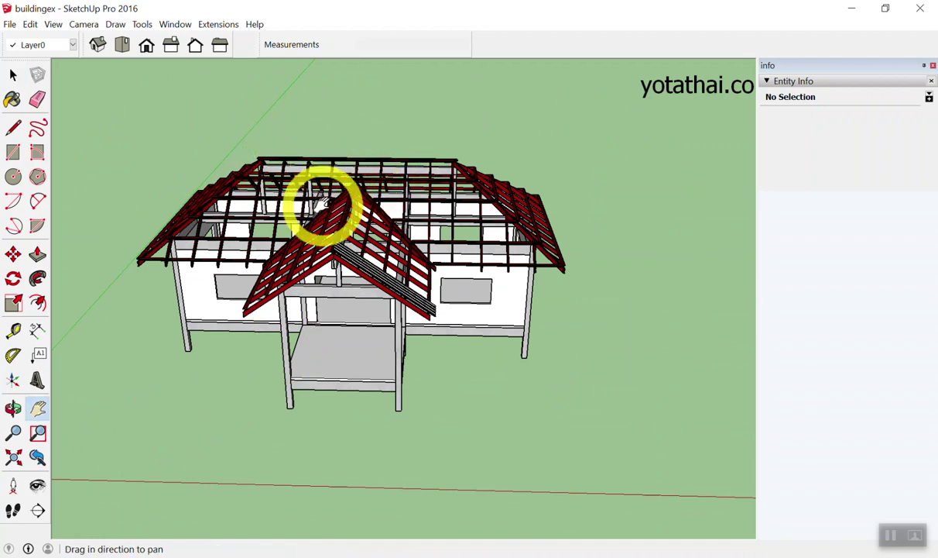
{"action": "mouse_move", "coordinate": [333, 215]}
{"action": "left_mouse_down"}
{"action": "mouse_move", "coordinate": [566, 235]}
{"action": "mouse_move", "coordinate": [502, 335]}
{"action": "mouse_move", "coordinate": [294, 151]}
{"action": "mouse_move", "coordinate": [453, 150]}
{"action": "mouse_move", "coordinate": [504, 258]}
{"action": "mouse_move", "coordinate": [492, 217]}
{"action": "mouse_move", "coordinate": [461, 284]}
{"action": "mouse_move", "coordinate": [469, 298]}
{"action": "mouse_move", "coordinate": [417, 182]}
{"action": "left_mouse_up"}
{"action": "mouse_move", "coordinate": [467, 434]}
{"action": "left_mouse_down"}
{"action": "mouse_move", "coordinate": [410, 258]}
{"action": "mouse_move", "coordinate": [389, 293]}
{"action": "mouse_move", "coordinate": [218, 199]}
{"action": "mouse_move", "coordinate": [383, 152]}
{"action": "mouse_move", "coordinate": [360, 161]}
{"action": "mouse_move", "coordinate": [364, 187]}
{"action": "left_mouse_up"}
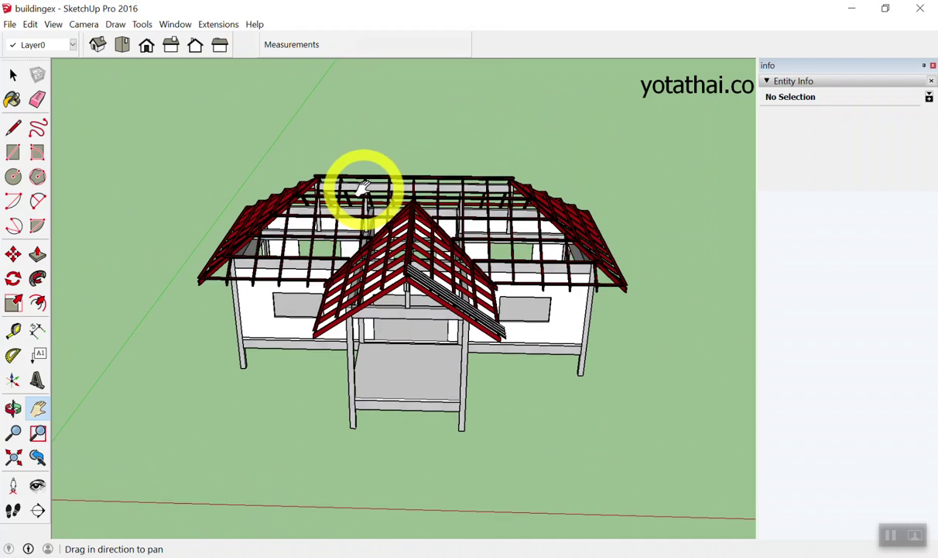
{"action": "key", "text": "space"}
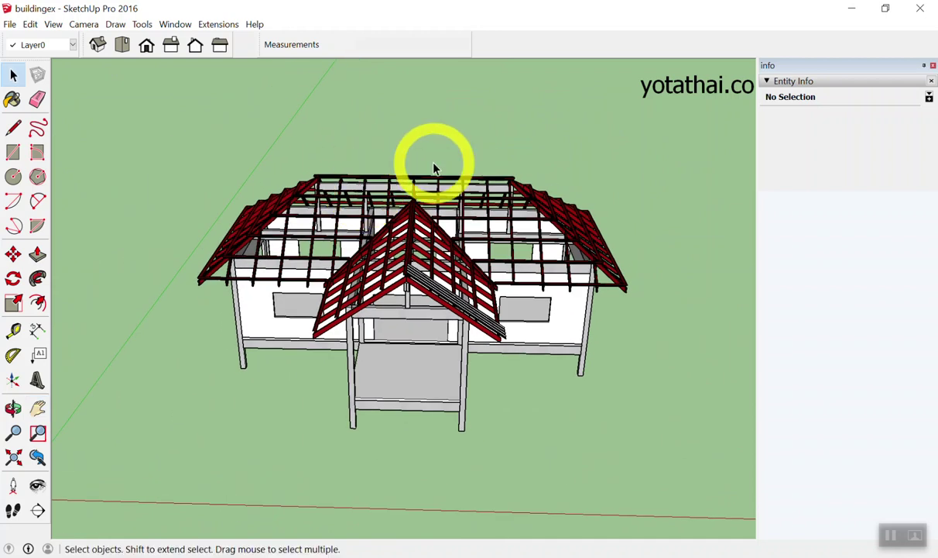
{"action": "mouse_move", "coordinate": [453, 172]}
{"action": "middle_mouse_down"}
{"action": "mouse_move", "coordinate": [449, 194]}
{"action": "mouse_move", "coordinate": [488, 174]}
{"action": "mouse_move", "coordinate": [314, 195]}
{"action": "mouse_move", "coordinate": [451, 193]}
{"action": "mouse_move", "coordinate": [460, 175]}
{"action": "middle_mouse_up"}
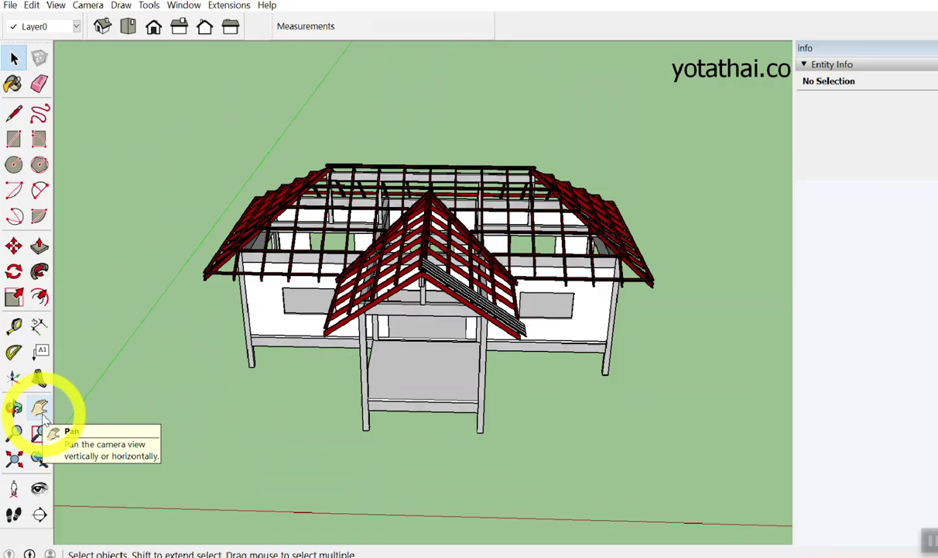
- Pan the house slightly right and orbit back to a near-front view
{"action": "left_click", "coordinate": [38, 408]}
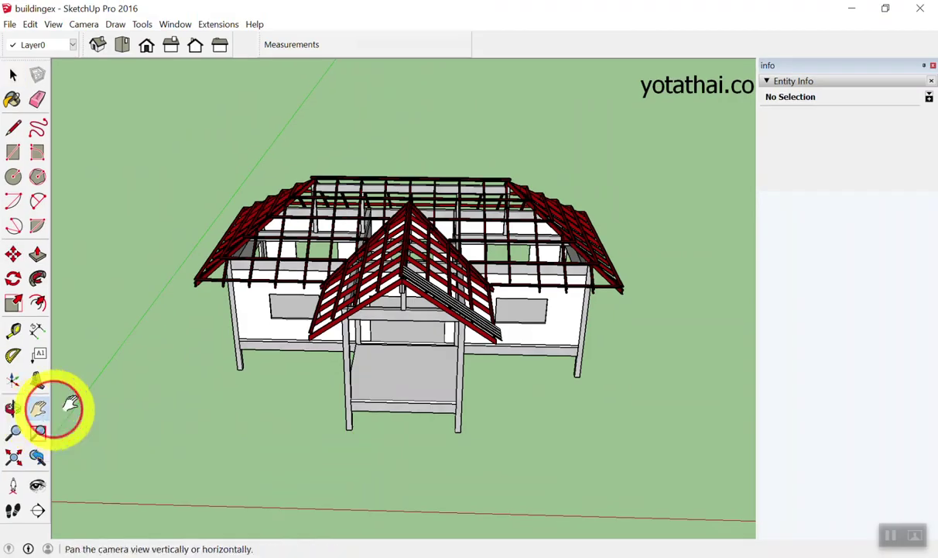
{"action": "mouse_move", "coordinate": [503, 178]}
{"action": "left_mouse_down"}
{"action": "mouse_move", "coordinate": [447, 172]}
{"action": "mouse_move", "coordinate": [549, 200]}
{"action": "left_mouse_up"}
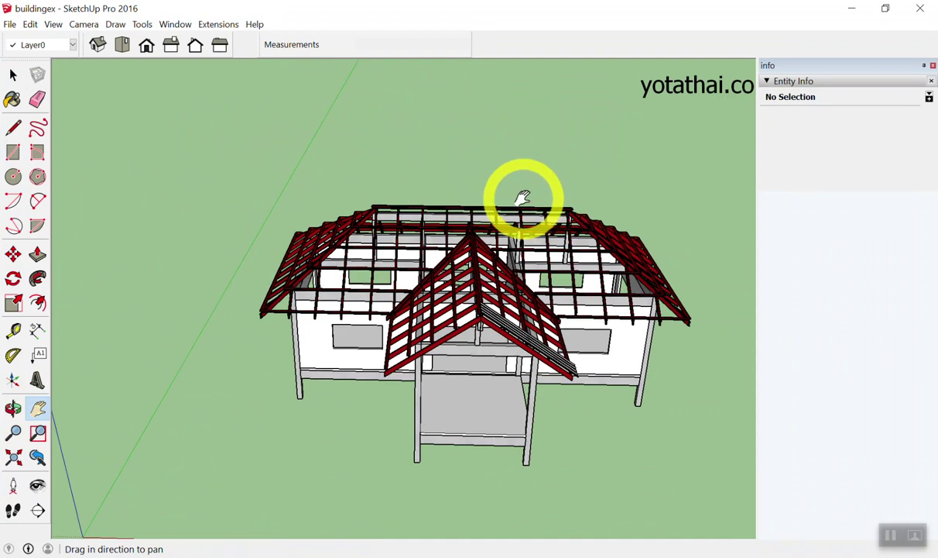
{"action": "key", "text": "space"}
{"action": "mouse_move", "coordinate": [523, 202]}
{"action": "middle_mouse_down"}
{"action": "mouse_move", "coordinate": [529, 184]}
{"action": "mouse_move", "coordinate": [279, 172]}
{"action": "mouse_move", "coordinate": [540, 203]}
{"action": "mouse_move", "coordinate": [549, 222]}
{"action": "mouse_move", "coordinate": [509, 164]}
{"action": "mouse_move", "coordinate": [501, 182]}
{"action": "middle_mouse_up"}
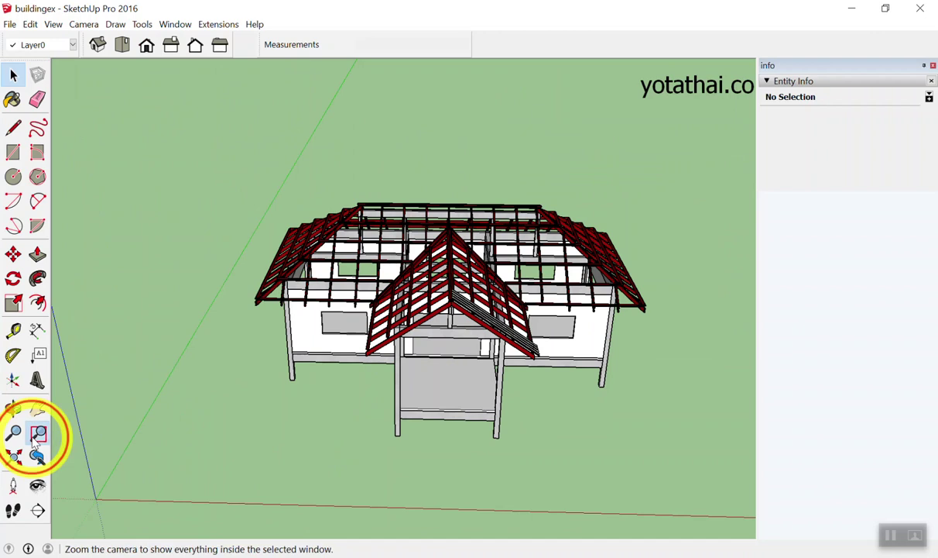
{"action": "left_click", "coordinate": [38, 432]}
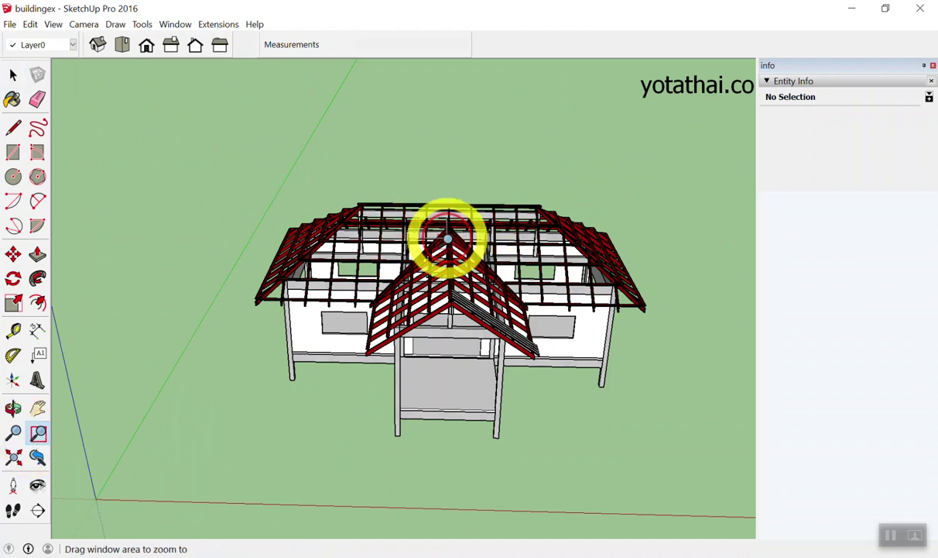
{"action": "left_click", "coordinate": [465, 248]}
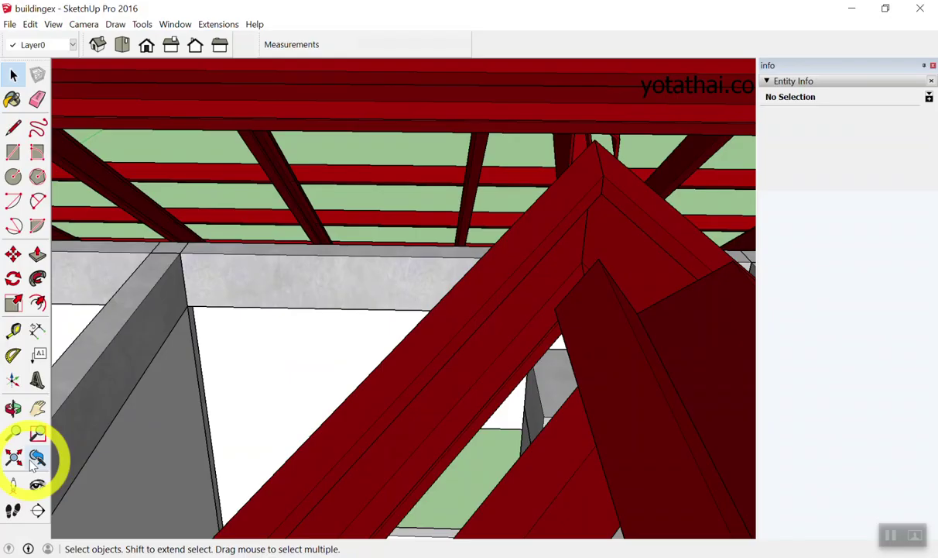
{"action": "left_click", "coordinate": [32, 461]}
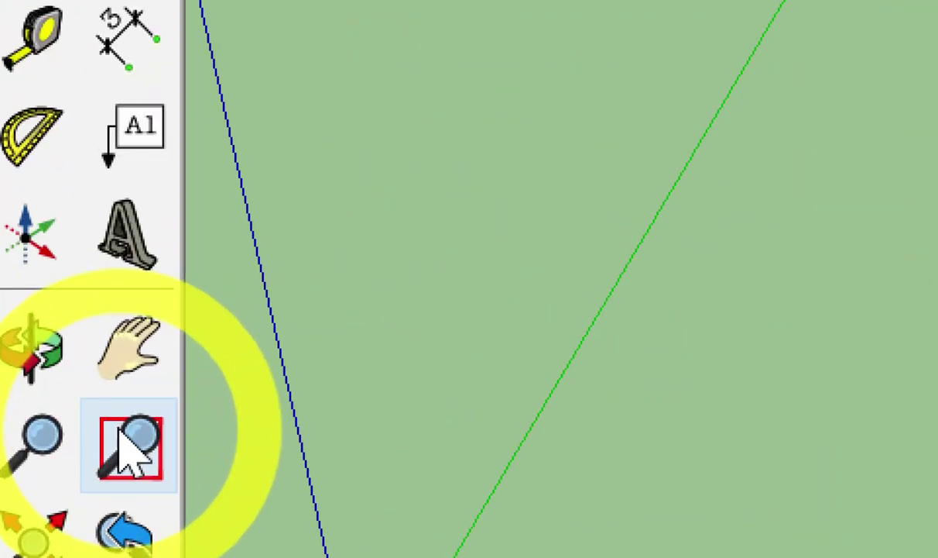
{"action": "left_click", "coordinate": [36, 432]}
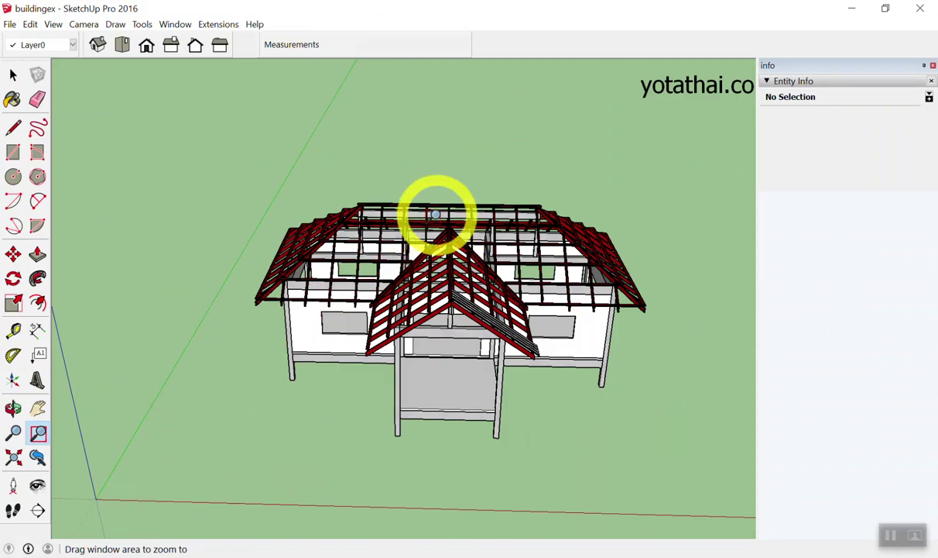
{"action": "left_click_drag", "start_coordinate": [467, 243], "coordinate": [429, 298]}
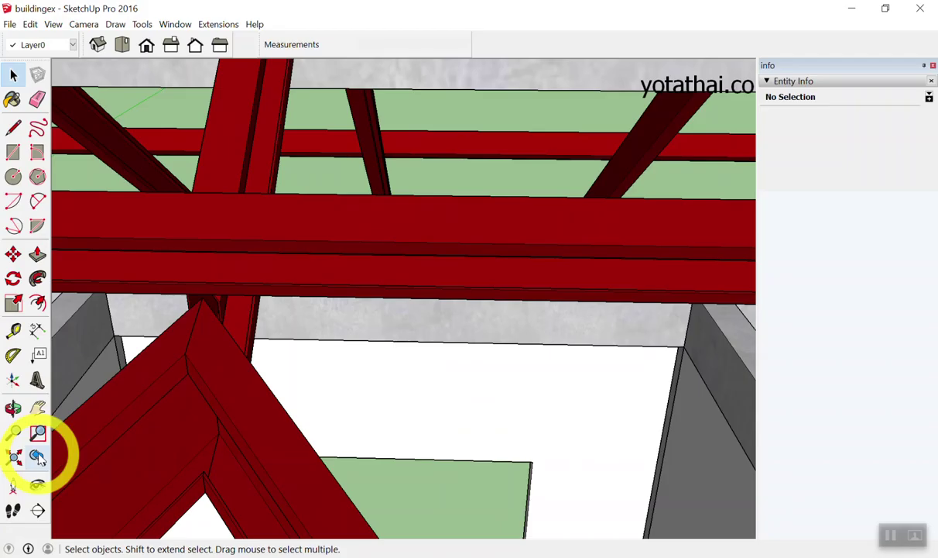
{"action": "left_click", "coordinate": [159, 249]}
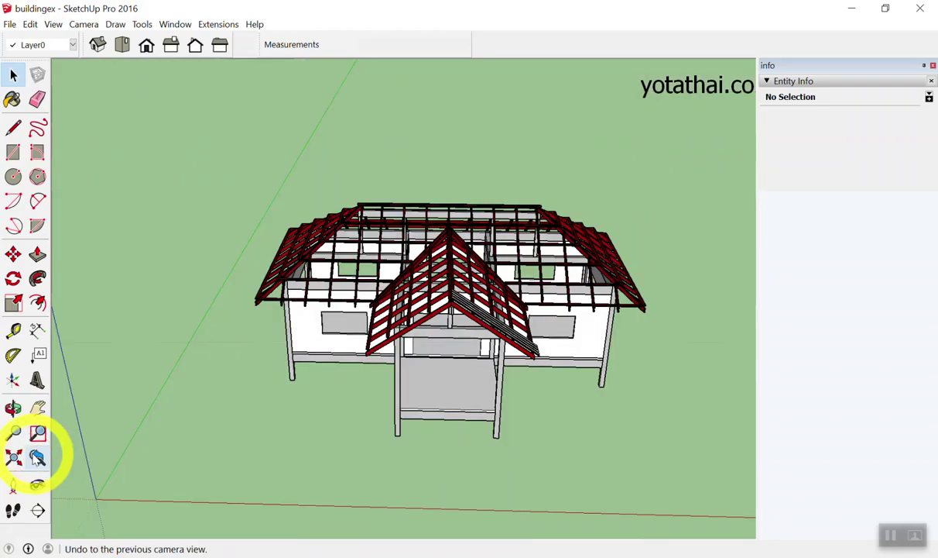
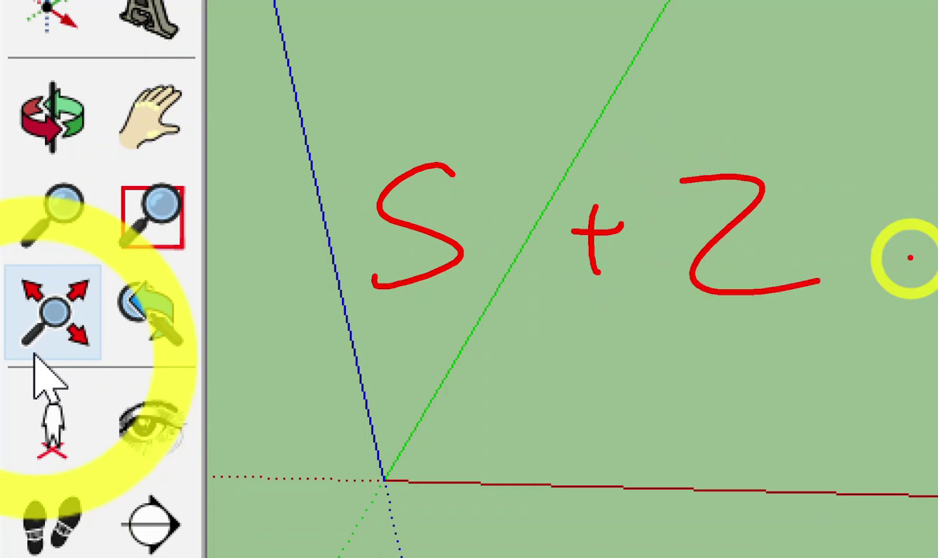
- Zoom out and use Zoom Extents so the whole stilted house fills the viewport
{"action": "scroll", "coordinate": [256, 226], "scroll_direction": "down", "scroll_amount": 3}
{"action": "scroll", "coordinate": [356, 262], "scroll_direction": "down", "scroll_amount": 3}
{"action": "scroll", "coordinate": [358, 279], "scroll_direction": "down", "scroll_amount": 1}
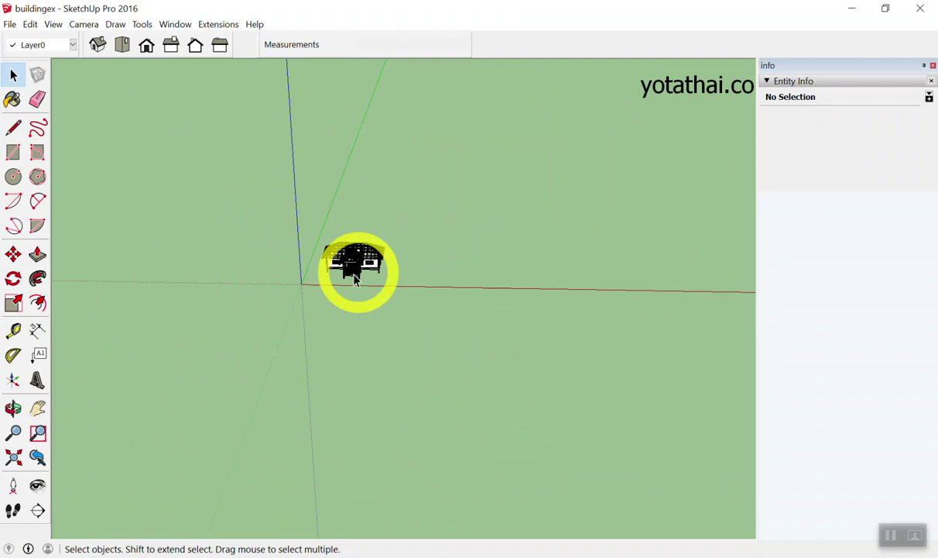
{"action": "scroll", "coordinate": [356, 264], "scroll_direction": "down", "scroll_amount": 2}
{"action": "scroll", "coordinate": [345, 262], "scroll_direction": "down", "scroll_amount": 2}
{"action": "scroll", "coordinate": [345, 262], "scroll_direction": "down", "scroll_amount": 2}
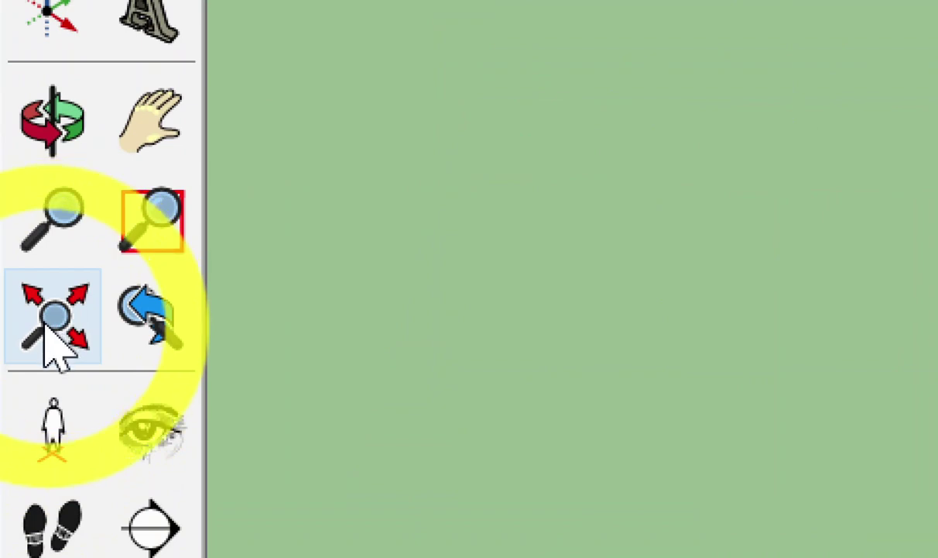
{"action": "left_click", "coordinate": [47, 326]}
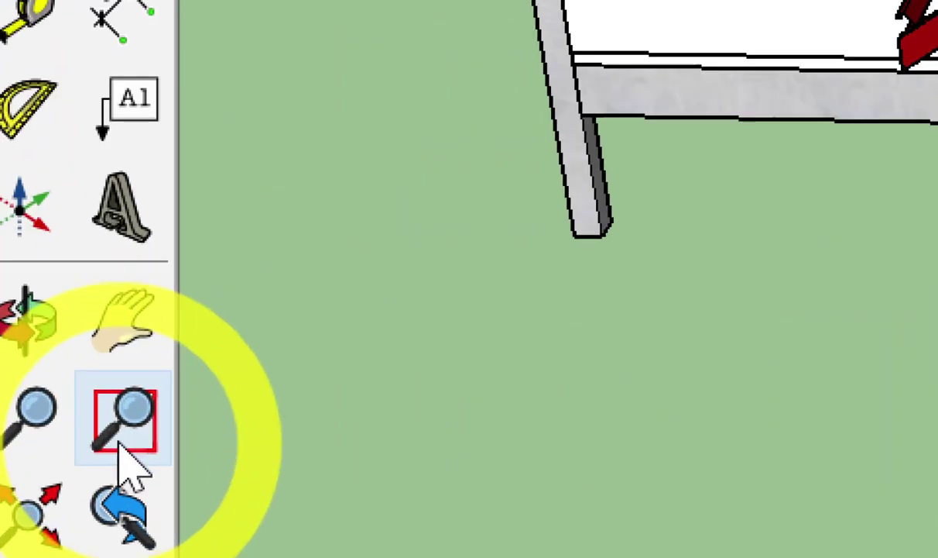
{"action": "left_click", "coordinate": [76, 447]}
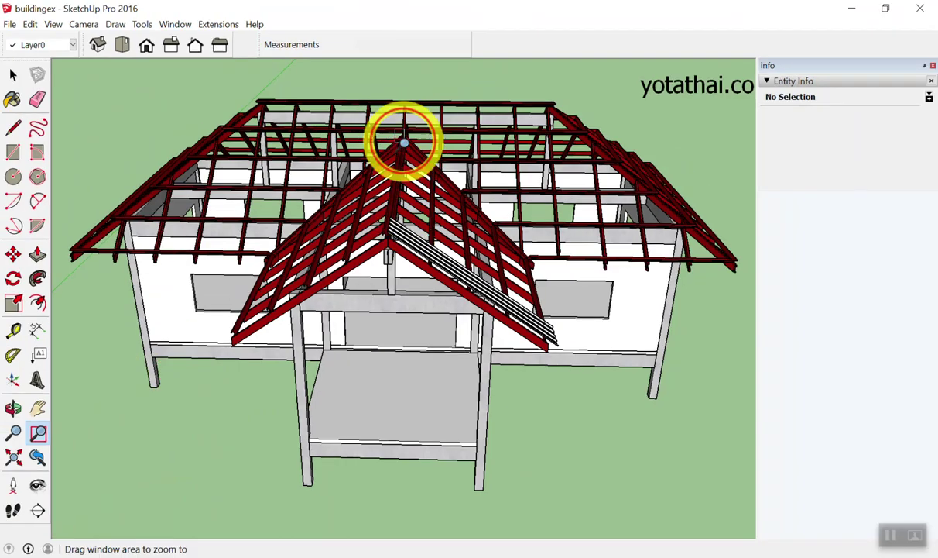
{"action": "left_click_drag", "start_coordinate": [404, 152], "coordinate": [402, 208]}
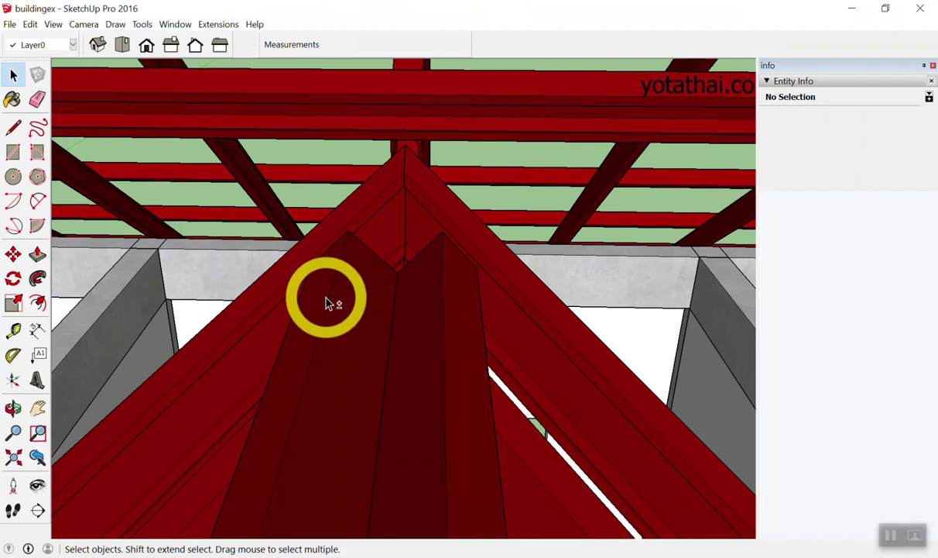
{"action": "key", "text": "shift+z"}
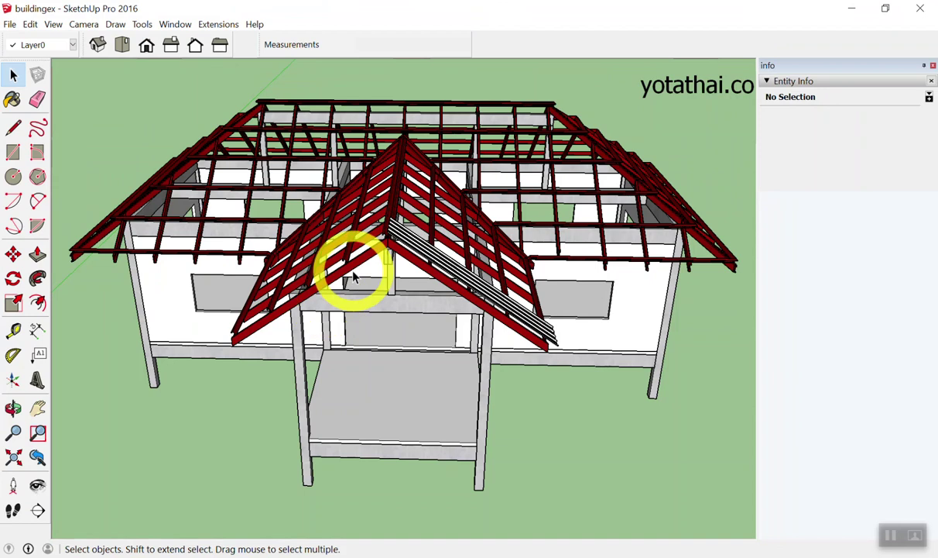
{"action": "middle_click_drag", "start_coordinate": [356, 277], "coordinate": [410, 84]}
{"action": "scroll", "coordinate": [414, 116], "scroll_direction": "up", "scroll_amount": 3}
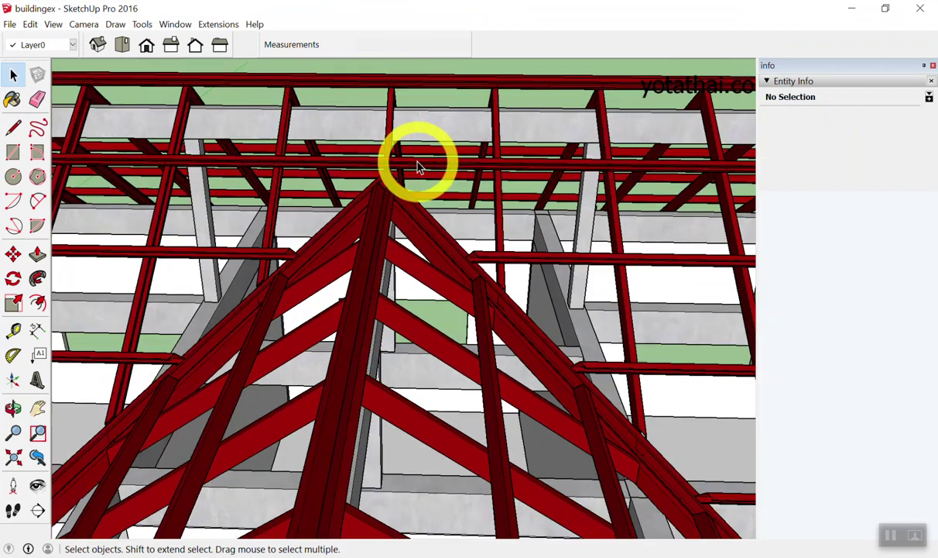
{"action": "scroll", "coordinate": [383, 262], "scroll_direction": "up", "scroll_amount": 3}
{"action": "scroll", "coordinate": [372, 225], "scroll_direction": "up", "scroll_amount": 2}
{"action": "scroll", "coordinate": [372, 225], "scroll_direction": "up", "scroll_amount": 3}
{"action": "scroll", "coordinate": [341, 224], "scroll_direction": "up", "scroll_amount": 3}
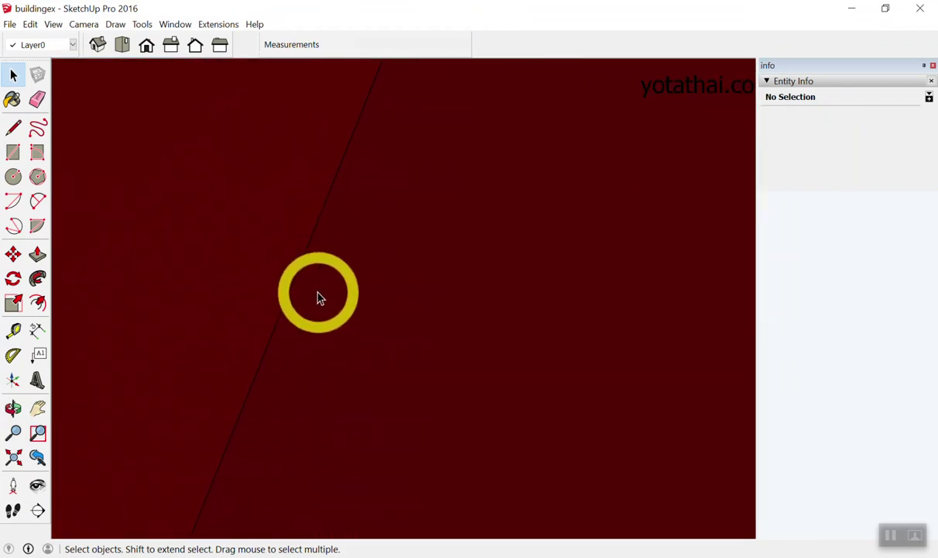
{"action": "mouse_move", "coordinate": [356, 293]}
{"action": "middle_mouse_down"}
{"action": "mouse_move", "coordinate": [379, 142]}
{"action": "mouse_move", "coordinate": [367, 278]}
{"action": "mouse_move", "coordinate": [335, 56]}
{"action": "mouse_move", "coordinate": [494, 251]}
{"action": "mouse_move", "coordinate": [151, 187]}
{"action": "mouse_move", "coordinate": [413, 246]}
{"action": "mouse_move", "coordinate": [360, 247]}
{"action": "middle_mouse_up"}
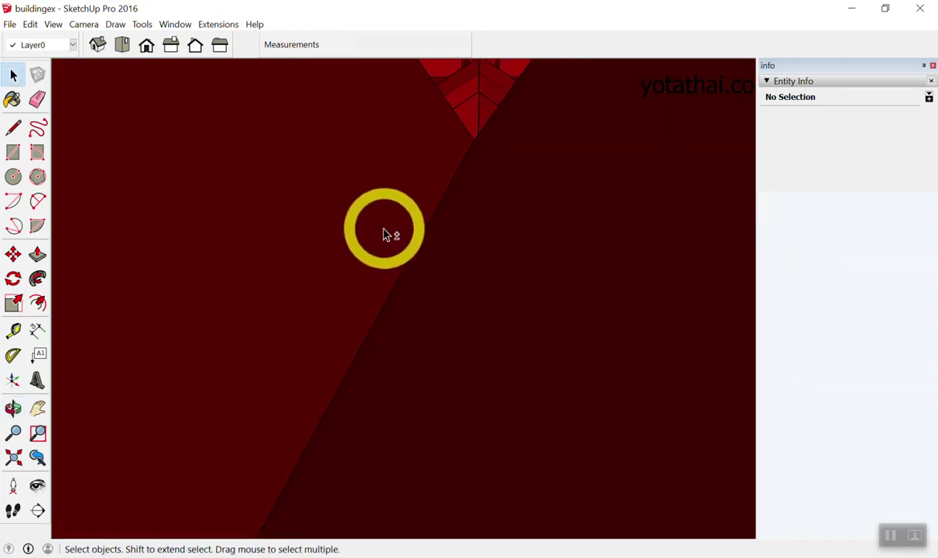
{"action": "key", "text": "shift+z"}
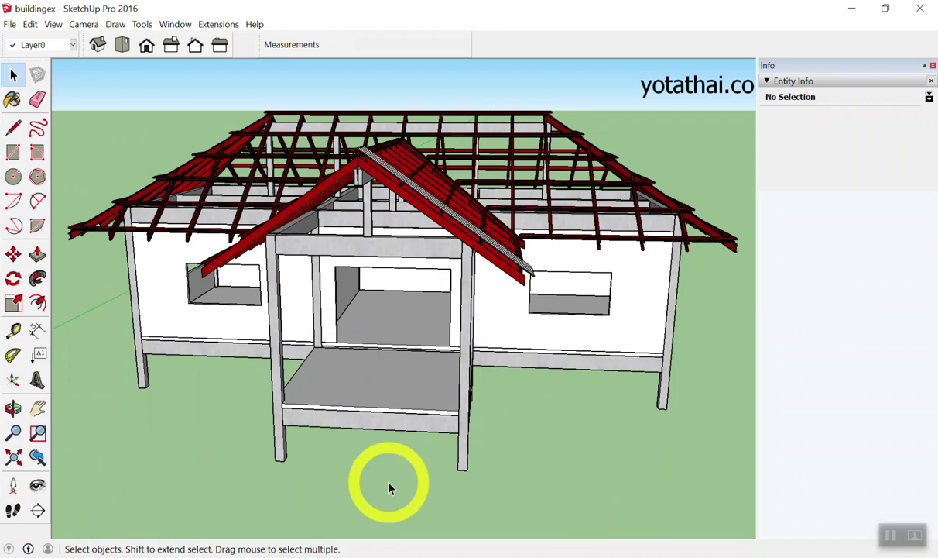
{"action": "scroll", "coordinate": [472, 178], "scroll_direction": "up", "scroll_amount": 5}
{"action": "scroll", "coordinate": [464, 220], "scroll_direction": "down", "scroll_amount": 6}
{"action": "scroll", "coordinate": [454, 182], "scroll_direction": "up", "scroll_amount": 3}
{"action": "scroll", "coordinate": [449, 176], "scroll_direction": "down", "scroll_amount": 5}
{"action": "scroll", "coordinate": [446, 177], "scroll_direction": "up", "scroll_amount": 2}
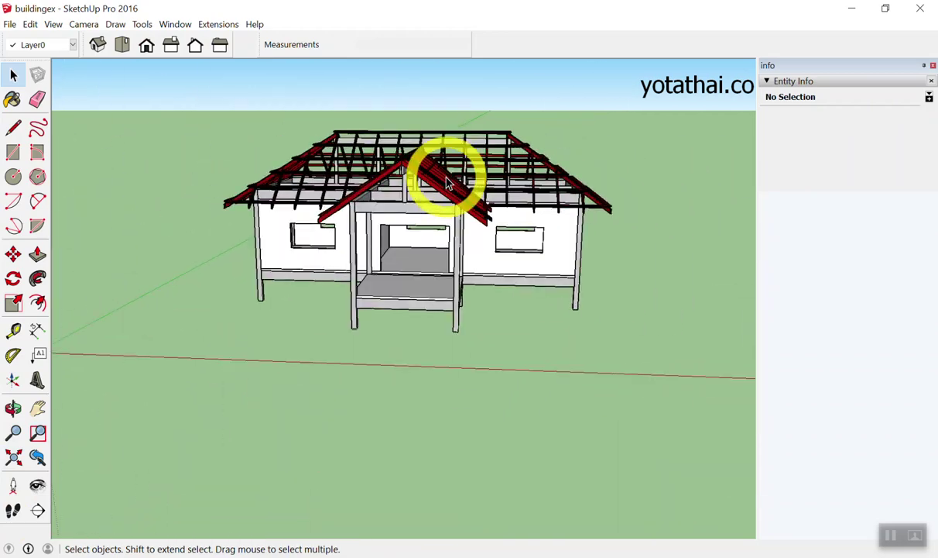
{"action": "scroll", "coordinate": [446, 183], "scroll_direction": "up", "scroll_amount": 4}
{"action": "mouse_move", "coordinate": [446, 184]}
{"action": "middle_mouse_down"}
{"action": "mouse_move", "coordinate": [351, 279]}
{"action": "mouse_move", "coordinate": [440, 231]}
{"action": "mouse_move", "coordinate": [427, 203]}
{"action": "middle_mouse_up"}
{"action": "scroll", "coordinate": [439, 231], "scroll_direction": "down", "scroll_amount": 3}
{"action": "scroll", "coordinate": [410, 258], "scroll_direction": "up", "scroll_amount": 1}
{"action": "scroll", "coordinate": [451, 272], "scroll_direction": "up", "scroll_amount": 1}
{"action": "scroll", "coordinate": [448, 272], "scroll_direction": "up", "scroll_amount": 2}
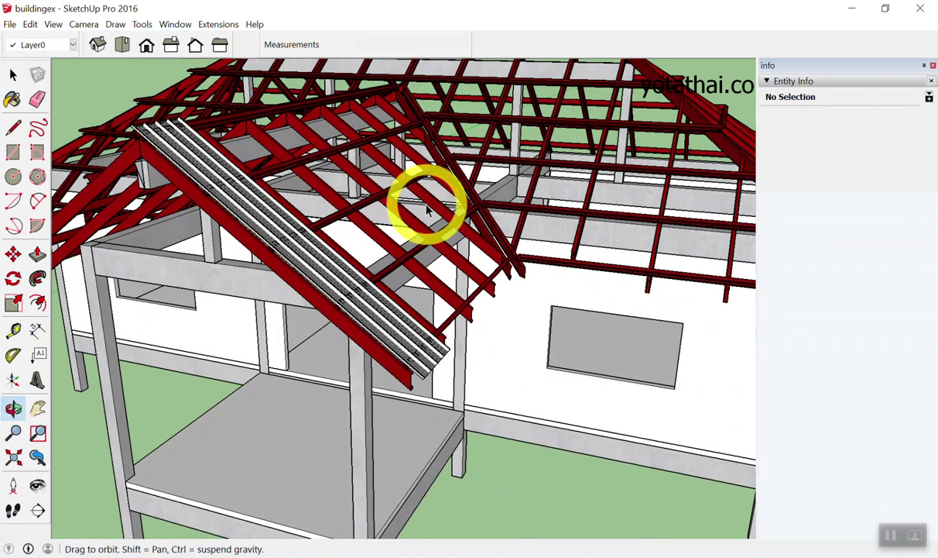
{"action": "scroll", "coordinate": [440, 214], "scroll_direction": "down", "scroll_amount": 2}
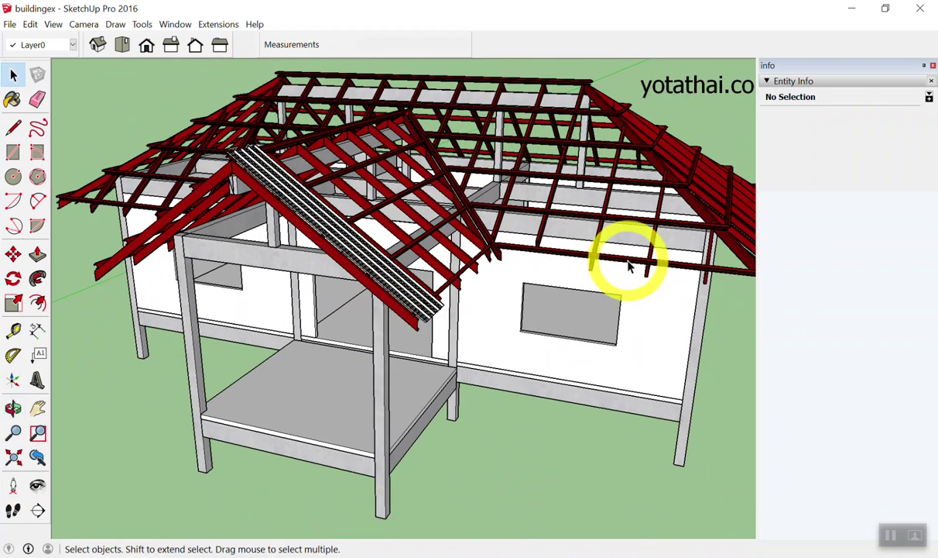
{"action": "mouse_move", "coordinate": [628, 266]}
{"action": "middle_mouse_down"}
{"action": "mouse_move", "coordinate": [548, 242]}
{"action": "mouse_move", "coordinate": [199, 240]}
{"action": "middle_mouse_up"}
{"action": "mouse_move", "coordinate": [498, 220]}
{"action": "middle_mouse_down"}
{"action": "mouse_move", "coordinate": [803, 151]}
{"action": "mouse_move", "coordinate": [158, 276]}
{"action": "mouse_move", "coordinate": [576, 433]}
{"action": "mouse_move", "coordinate": [607, 342]}
{"action": "mouse_move", "coordinate": [702, 392]}
{"action": "mouse_move", "coordinate": [624, 382]}
{"action": "middle_mouse_up"}
{"action": "mouse_move", "coordinate": [624, 382]}
{"action": "left_mouse_down"}
{"action": "mouse_move", "coordinate": [723, 387]}
{"action": "mouse_move", "coordinate": [708, 371]}
{"action": "mouse_move", "coordinate": [708, 379]}
{"action": "mouse_move", "coordinate": [570, 356]}
{"action": "left_mouse_up"}
{"action": "key", "text": "space"}
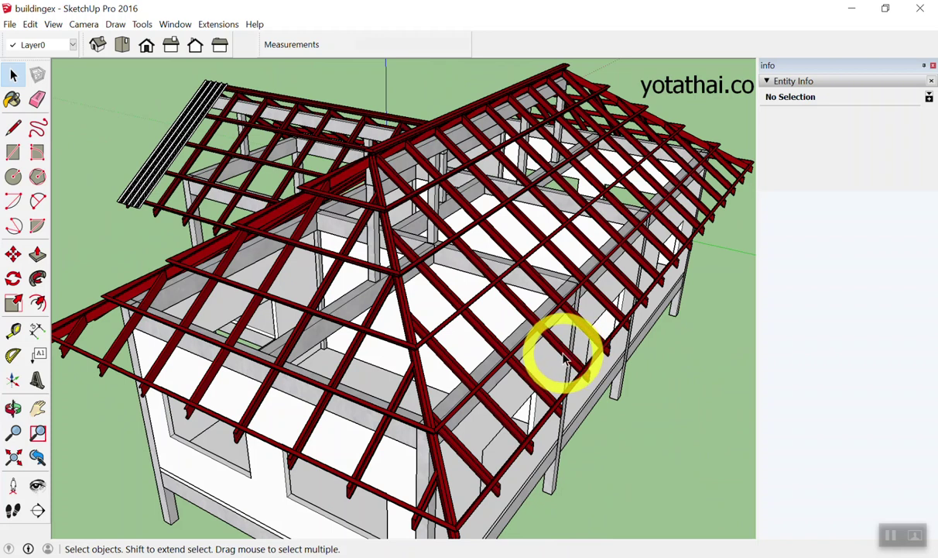
{"action": "scroll", "coordinate": [430, 220], "scroll_direction": "up", "scroll_amount": 2}
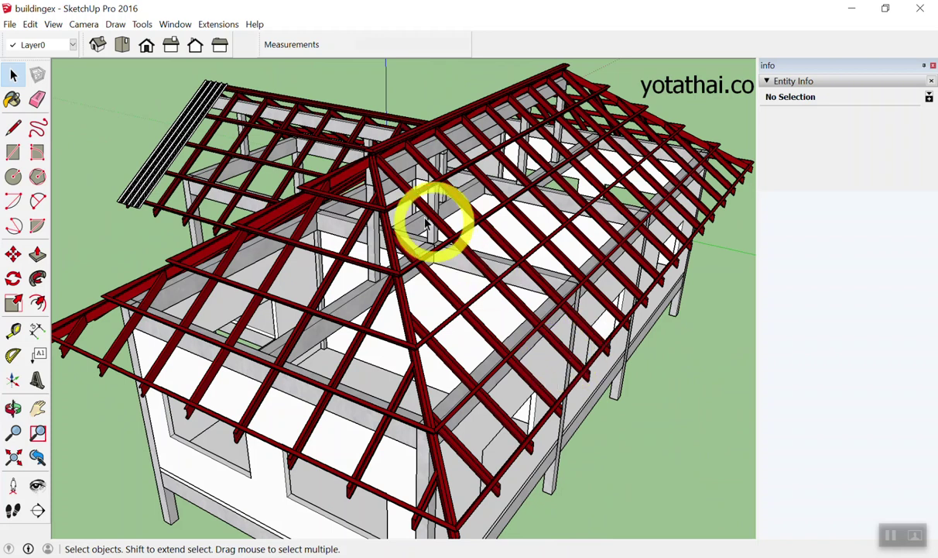
{"action": "scroll", "coordinate": [325, 136], "scroll_direction": "up", "scroll_amount": 3}
{"action": "scroll", "coordinate": [444, 178], "scroll_direction": "down", "scroll_amount": 2}
{"action": "scroll", "coordinate": [457, 160], "scroll_direction": "up", "scroll_amount": 2}
{"action": "middle_click_drag", "start_coordinate": [457, 160], "coordinate": [454, 189]}
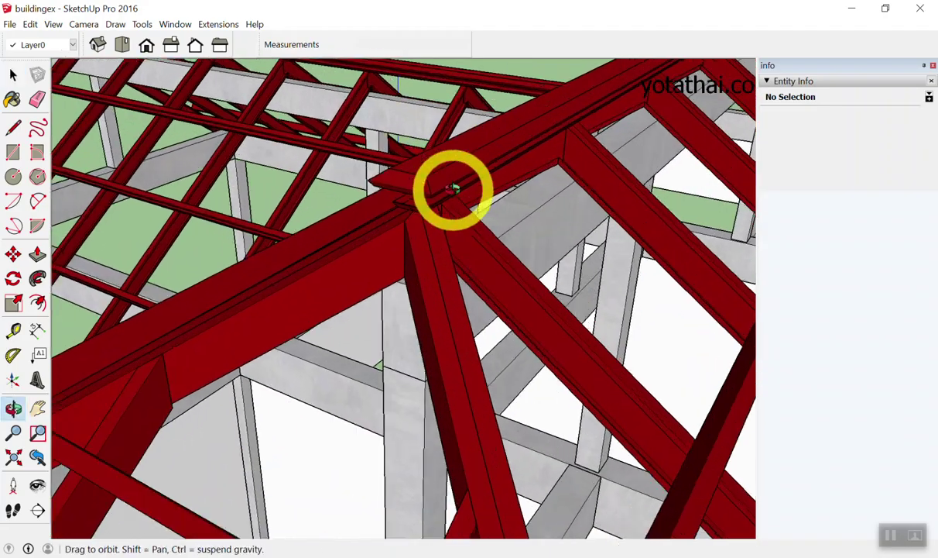
{"action": "scroll", "coordinate": [362, 212], "scroll_direction": "down", "scroll_amount": 3}
{"action": "scroll", "coordinate": [436, 226], "scroll_direction": "down", "scroll_amount": 2}
{"action": "mouse_move", "coordinate": [436, 226]}
{"action": "middle_mouse_down"}
{"action": "mouse_move", "coordinate": [186, 237]}
{"action": "mouse_move", "coordinate": [272, 231]}
{"action": "middle_mouse_up"}
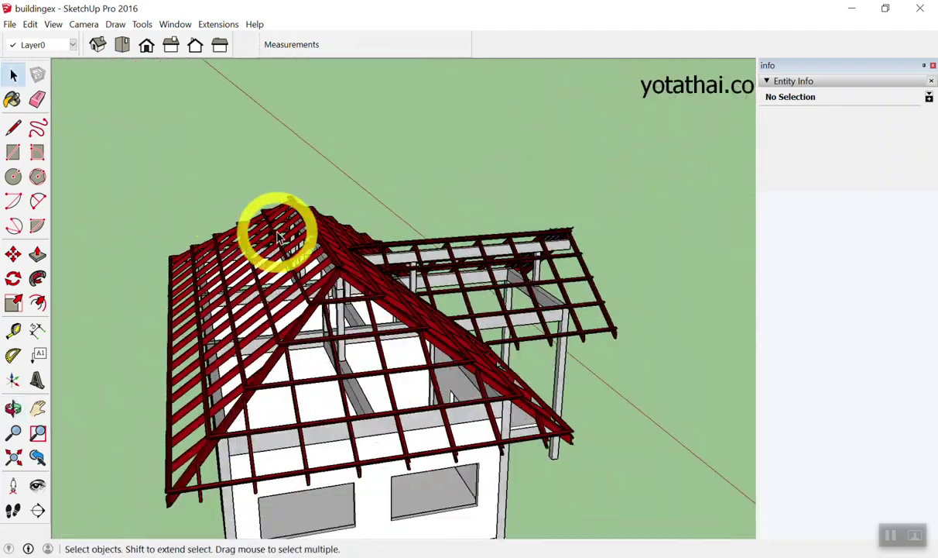
{"action": "scroll", "coordinate": [315, 273], "scroll_direction": "up", "scroll_amount": 3}
{"action": "scroll", "coordinate": [314, 273], "scroll_direction": "up", "scroll_amount": 3}
{"action": "middle_click_drag", "start_coordinate": [377, 277], "coordinate": [372, 229]}
{"action": "scroll", "coordinate": [253, 231], "scroll_direction": "down", "scroll_amount": 3}
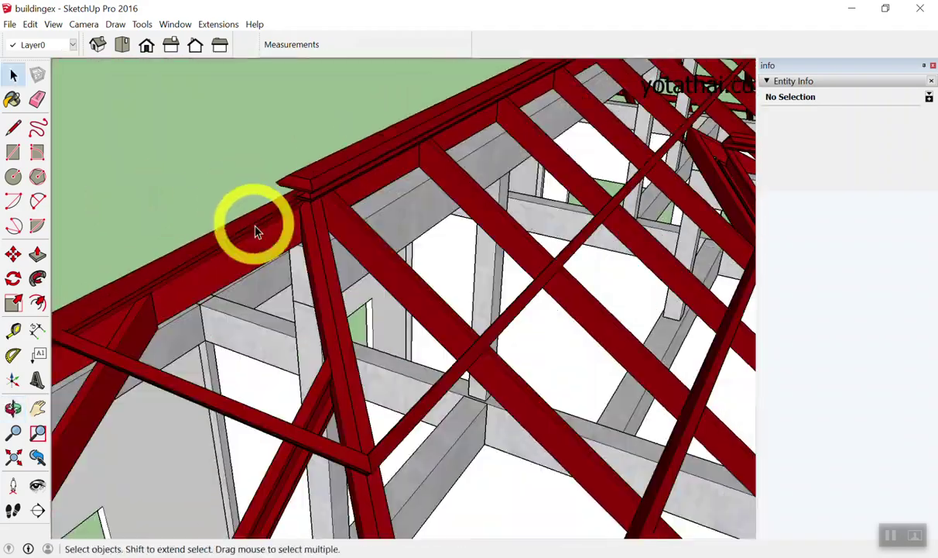
{"action": "scroll", "coordinate": [262, 237], "scroll_direction": "down", "scroll_amount": 2}
{"action": "middle_click_drag", "start_coordinate": [261, 237], "coordinate": [309, 179]}
{"action": "scroll", "coordinate": [437, 220], "scroll_direction": "up", "scroll_amount": 2}
{"action": "scroll", "coordinate": [438, 219], "scroll_direction": "down", "scroll_amount": 3}
{"action": "mouse_move", "coordinate": [366, 262]}
{"action": "middle_mouse_down"}
{"action": "mouse_move", "coordinate": [497, 287]}
{"action": "mouse_move", "coordinate": [413, 319]}
{"action": "middle_mouse_up"}
{"action": "scroll", "coordinate": [314, 203], "scroll_direction": "up", "scroll_amount": 5}
{"action": "scroll", "coordinate": [314, 203], "scroll_direction": "up", "scroll_amount": 3}
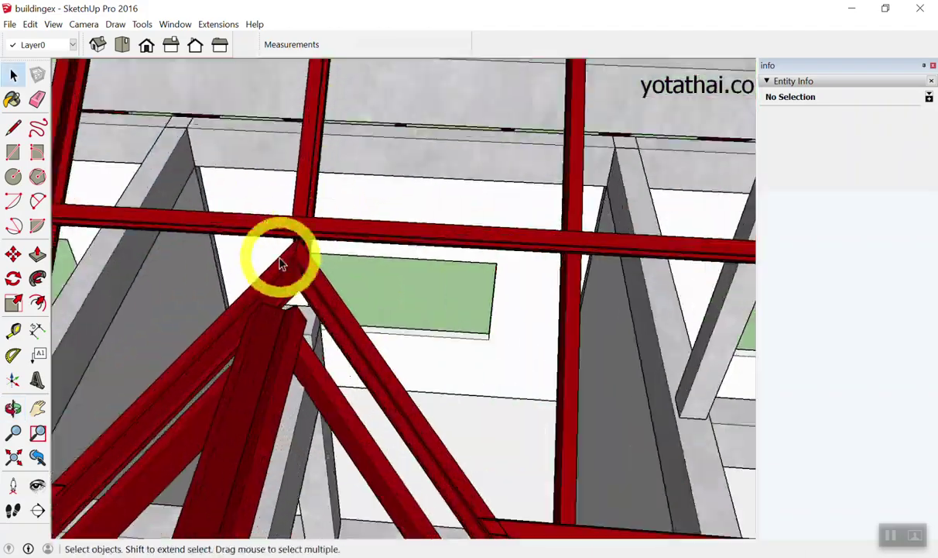
{"action": "mouse_move", "coordinate": [282, 261]}
{"action": "middle_mouse_down"}
{"action": "mouse_move", "coordinate": [315, 266]}
{"action": "mouse_move", "coordinate": [242, 208]}
{"action": "middle_mouse_up"}
{"action": "scroll", "coordinate": [243, 207], "scroll_direction": "down", "scroll_amount": 4}
{"action": "mouse_move", "coordinate": [315, 245]}
{"action": "middle_mouse_down"}
{"action": "mouse_move", "coordinate": [203, 251]}
{"action": "mouse_move", "coordinate": [193, 300]}
{"action": "mouse_move", "coordinate": [71, 299]}
{"action": "mouse_move", "coordinate": [243, 237]}
{"action": "mouse_move", "coordinate": [387, 110]}
{"action": "mouse_move", "coordinate": [243, 199]}
{"action": "mouse_move", "coordinate": [296, 344]}
{"action": "mouse_move", "coordinate": [272, 252]}
{"action": "mouse_move", "coordinate": [387, 151]}
{"action": "mouse_move", "coordinate": [516, 325]}
{"action": "middle_mouse_up"}
{"action": "scroll", "coordinate": [193, 300], "scroll_direction": "down", "scroll_amount": 3}
{"action": "scroll", "coordinate": [387, 109], "scroll_direction": "up", "scroll_amount": 3}
{"action": "scroll", "coordinate": [387, 151], "scroll_direction": "up", "scroll_amount": 3}
{"action": "scroll", "coordinate": [500, 358], "scroll_direction": "up", "scroll_amount": 3}
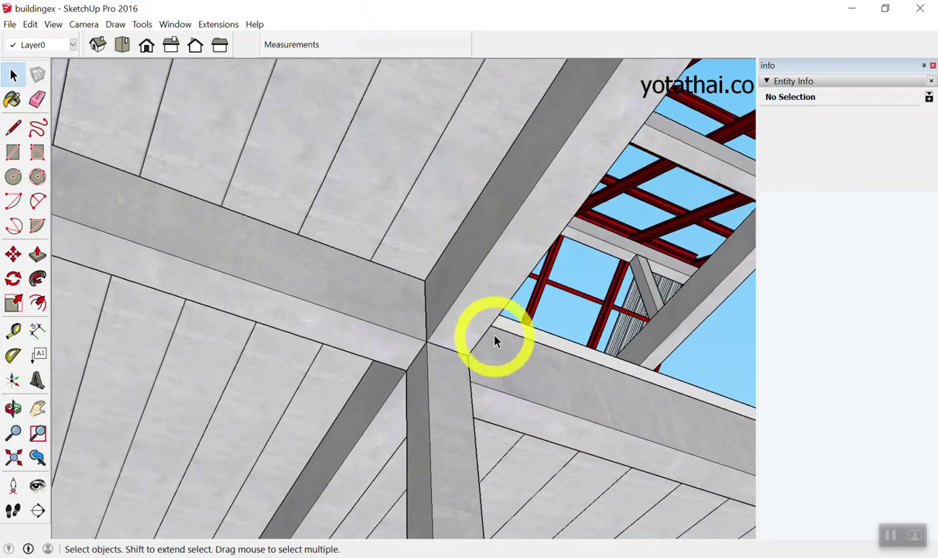
{"action": "mouse_move", "coordinate": [247, 314]}
{"action": "middle_mouse_down"}
{"action": "mouse_move", "coordinate": [366, 361]}
{"action": "mouse_move", "coordinate": [335, 191]}
{"action": "mouse_move", "coordinate": [387, 195]}
{"action": "middle_mouse_up"}
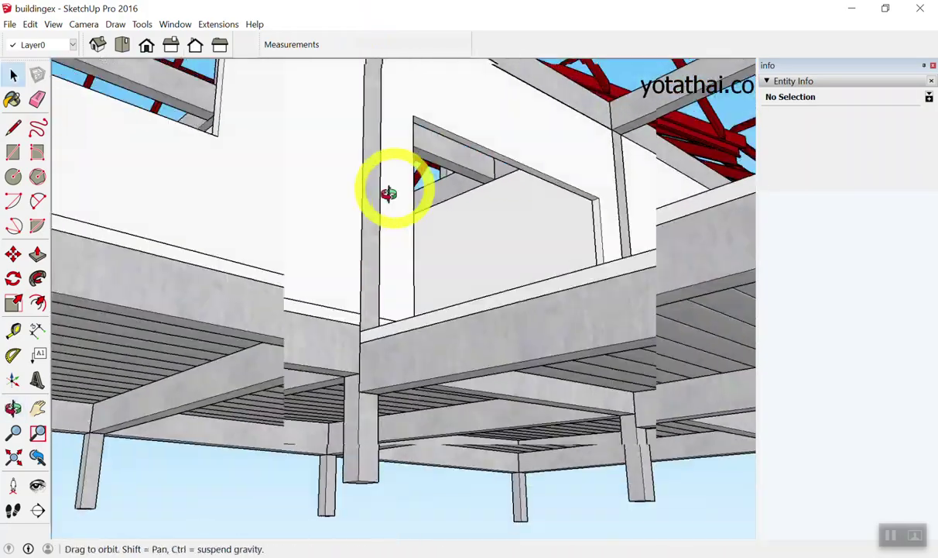
{"action": "scroll", "coordinate": [341, 363], "scroll_direction": "down", "scroll_amount": 5}
{"action": "scroll", "coordinate": [428, 276], "scroll_direction": "down", "scroll_amount": 2}
{"action": "middle_click_drag", "start_coordinate": [428, 276], "coordinate": [416, 316]}
{"action": "scroll", "coordinate": [407, 285], "scroll_direction": "up", "scroll_amount": 3}
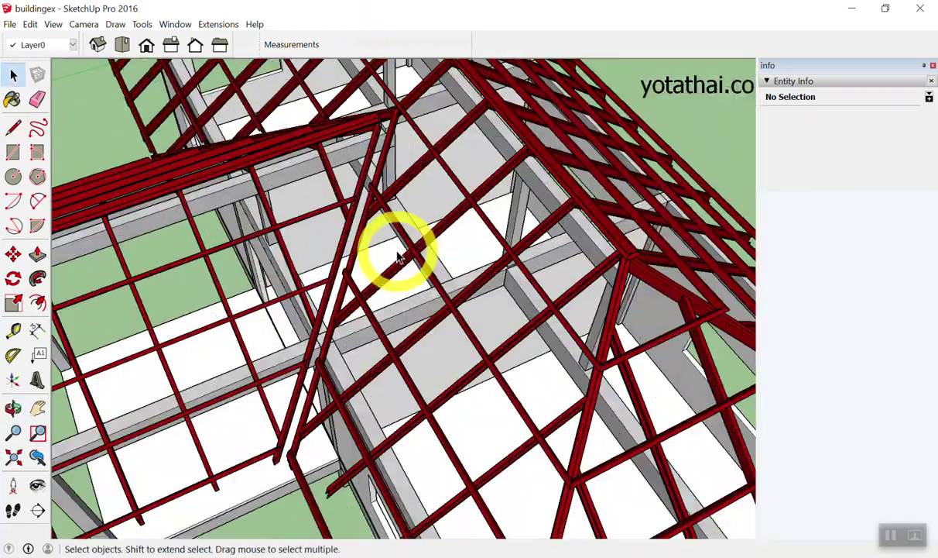
{"action": "scroll", "coordinate": [390, 232], "scroll_direction": "up", "scroll_amount": 3}
{"action": "scroll", "coordinate": [378, 202], "scroll_direction": "up", "scroll_amount": 2}
{"action": "mouse_move", "coordinate": [372, 195]}
{"action": "middle_mouse_down"}
{"action": "mouse_move", "coordinate": [130, 66]}
{"action": "mouse_move", "coordinate": [330, 244]}
{"action": "mouse_move", "coordinate": [194, 121]}
{"action": "middle_mouse_up"}
{"action": "middle_click_drag", "start_coordinate": [162, 271], "coordinate": [379, 298]}
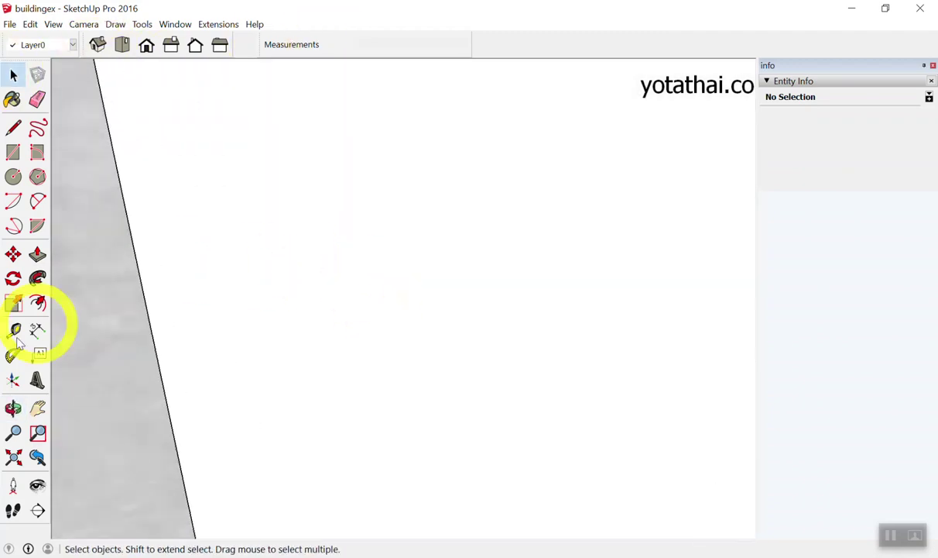
{"action": "scroll", "coordinate": [258, 293], "scroll_direction": "down", "scroll_amount": 10}
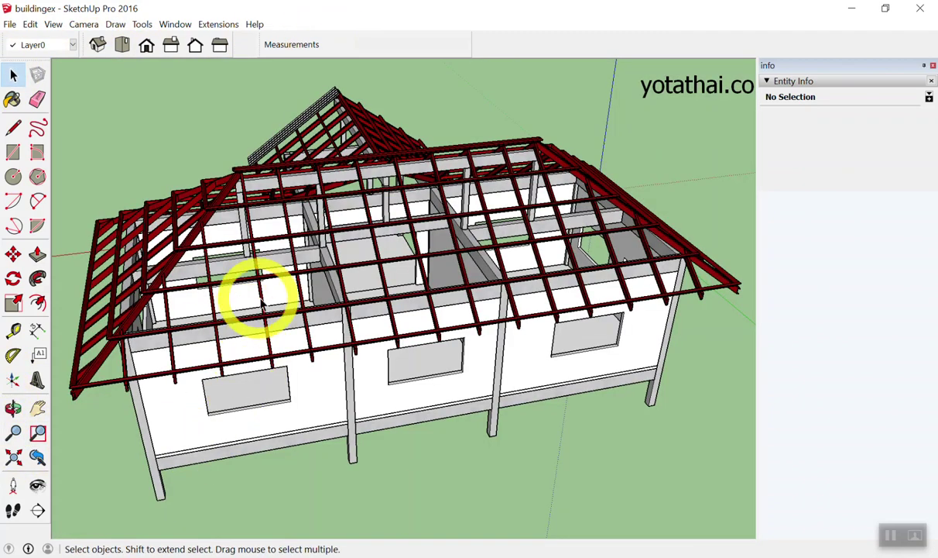
{"action": "middle_click_drag", "start_coordinate": [258, 293], "coordinate": [541, 300]}
{"action": "scroll", "coordinate": [509, 209], "scroll_direction": "up", "scroll_amount": 3}
{"action": "scroll", "coordinate": [387, 200], "scroll_direction": "up", "scroll_amount": 4}
{"action": "scroll", "coordinate": [389, 200], "scroll_direction": "up", "scroll_amount": 2}
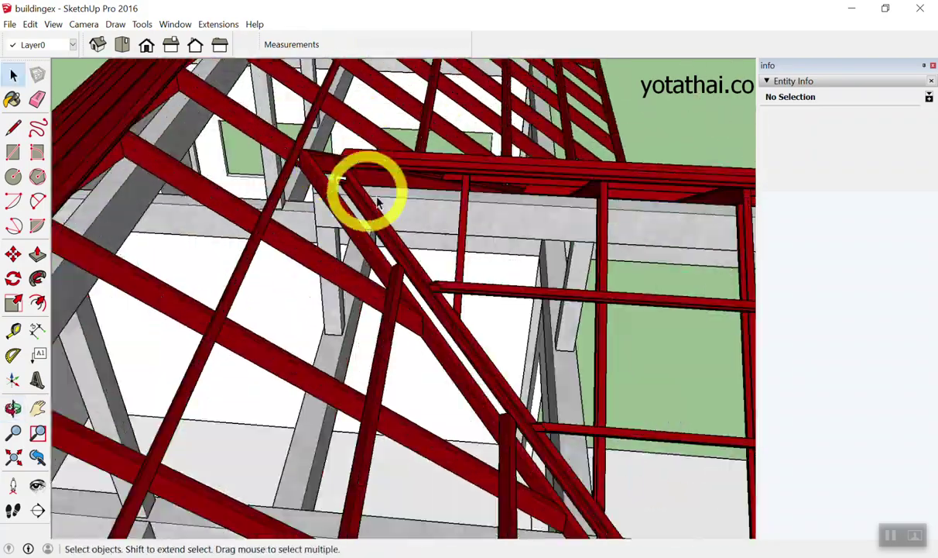
{"action": "scroll", "coordinate": [367, 188], "scroll_direction": "up", "scroll_amount": 2}
{"action": "mouse_move", "coordinate": [329, 216]}
{"action": "middle_mouse_down"}
{"action": "mouse_move", "coordinate": [660, 247]}
{"action": "mouse_move", "coordinate": [397, 213]}
{"action": "middle_mouse_up"}
{"action": "scroll", "coordinate": [324, 231], "scroll_direction": "up", "scroll_amount": 2}
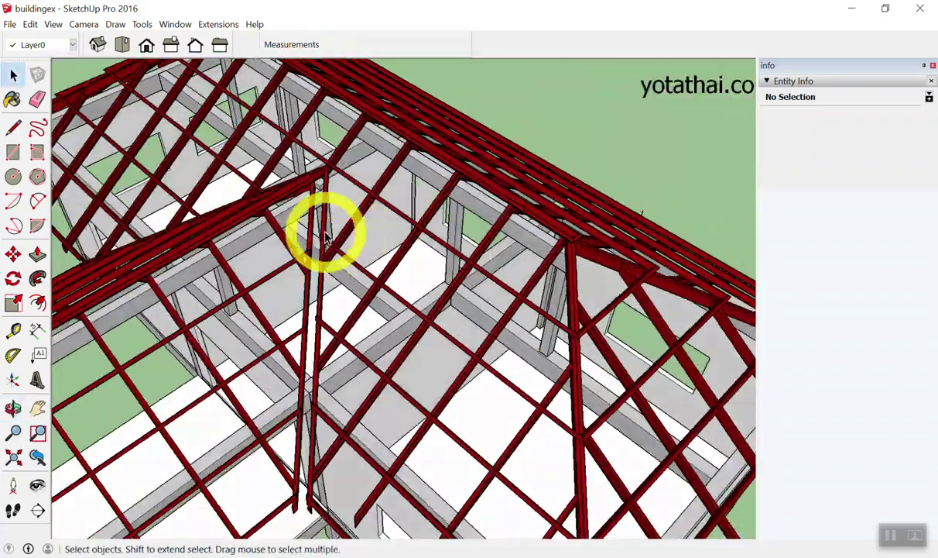
{"action": "scroll", "coordinate": [346, 119], "scroll_direction": "up", "scroll_amount": 3}
{"action": "scroll", "coordinate": [478, 277], "scroll_direction": "down", "scroll_amount": 3}
{"action": "scroll", "coordinate": [493, 320], "scroll_direction": "down", "scroll_amount": 3}
{"action": "middle_click_drag", "start_coordinate": [493, 320], "coordinate": [398, 167]}
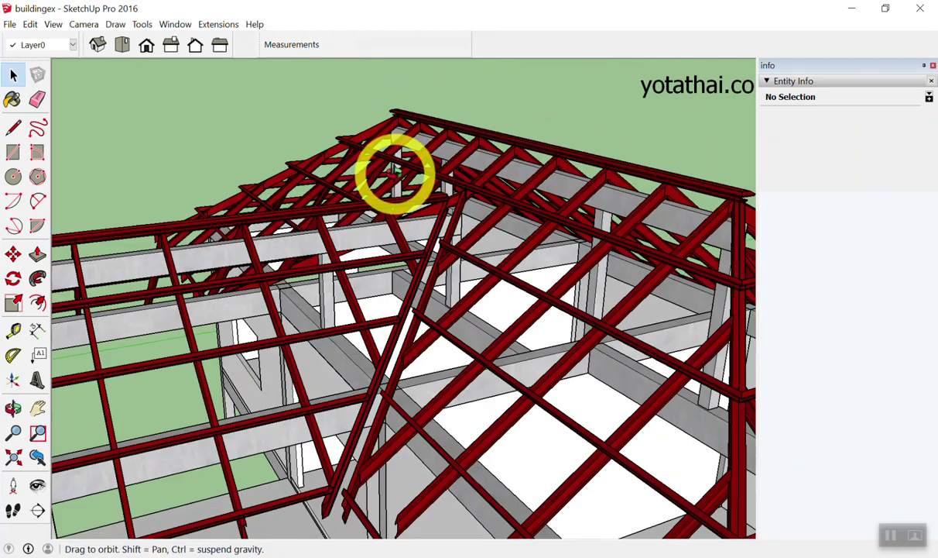
{"action": "scroll", "coordinate": [446, 252], "scroll_direction": "up", "scroll_amount": 2}
{"action": "mouse_move", "coordinate": [447, 251]}
{"action": "middle_mouse_down"}
{"action": "mouse_move", "coordinate": [446, 199]}
{"action": "mouse_move", "coordinate": [447, 233]}
{"action": "mouse_move", "coordinate": [624, 310]}
{"action": "mouse_move", "coordinate": [419, 353]}
{"action": "middle_mouse_up"}
{"action": "scroll", "coordinate": [446, 232], "scroll_direction": "up", "scroll_amount": 2}
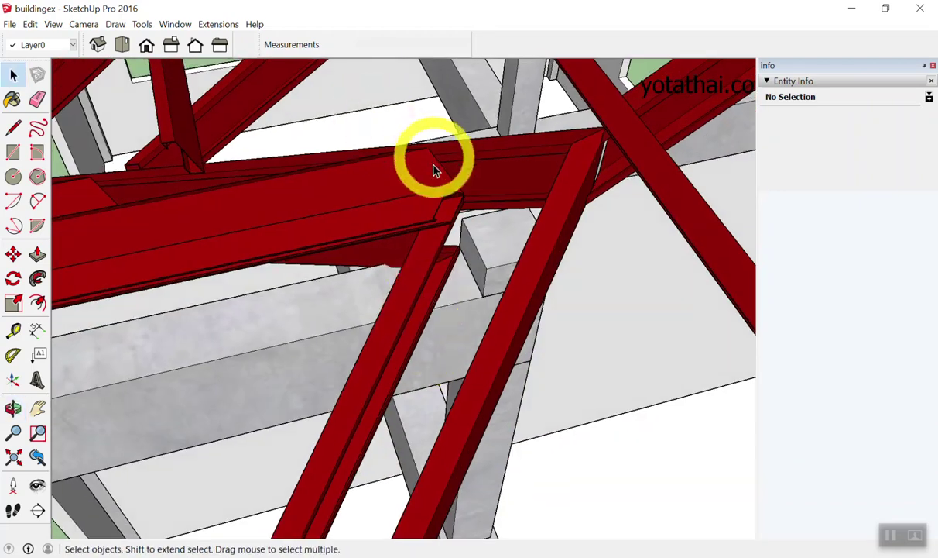
{"action": "scroll", "coordinate": [434, 169], "scroll_direction": "down", "scroll_amount": 2}
{"action": "mouse_move", "coordinate": [465, 199]}
{"action": "middle_mouse_down"}
{"action": "mouse_move", "coordinate": [590, 314]}
{"action": "mouse_move", "coordinate": [503, 260]}
{"action": "middle_mouse_up"}
{"action": "scroll", "coordinate": [550, 269], "scroll_direction": "up", "scroll_amount": 2}
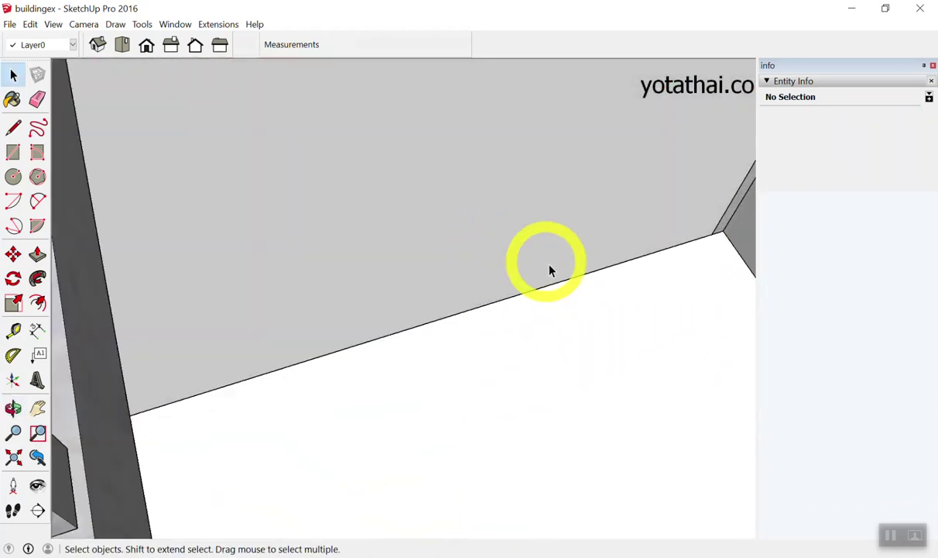
{"action": "scroll", "coordinate": [550, 269], "scroll_direction": "down", "scroll_amount": 2}
{"action": "mouse_move", "coordinate": [471, 210]}
{"action": "middle_mouse_down"}
{"action": "mouse_move", "coordinate": [381, 184]}
{"action": "mouse_move", "coordinate": [379, 210]}
{"action": "mouse_move", "coordinate": [422, 213]}
{"action": "mouse_move", "coordinate": [503, 158]}
{"action": "middle_mouse_up"}
{"action": "scroll", "coordinate": [519, 161], "scroll_direction": "up", "scroll_amount": 2}
{"action": "scroll", "coordinate": [557, 116], "scroll_direction": "up", "scroll_amount": 2}
{"action": "scroll", "coordinate": [505, 203], "scroll_direction": "up", "scroll_amount": 2}
{"action": "mouse_move", "coordinate": [505, 203]}
{"action": "middle_mouse_down"}
{"action": "mouse_move", "coordinate": [503, 130]}
{"action": "mouse_move", "coordinate": [484, 208]}
{"action": "mouse_move", "coordinate": [643, 282]}
{"action": "middle_mouse_up"}
{"action": "scroll", "coordinate": [482, 213], "scroll_direction": "down", "scroll_amount": 3}
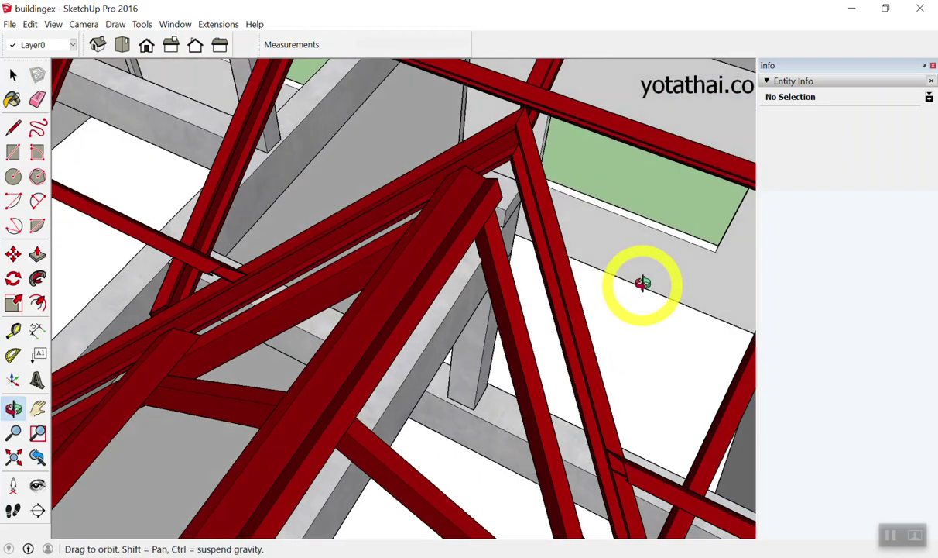
{"action": "scroll", "coordinate": [553, 279], "scroll_direction": "up", "scroll_amount": 2}
{"action": "scroll", "coordinate": [534, 171], "scroll_direction": "up", "scroll_amount": 2}
{"action": "mouse_move", "coordinate": [535, 172]}
{"action": "middle_mouse_down"}
{"action": "mouse_move", "coordinate": [482, 163]}
{"action": "mouse_move", "coordinate": [243, 34]}
{"action": "mouse_move", "coordinate": [405, 273]}
{"action": "mouse_move", "coordinate": [180, 176]}
{"action": "mouse_move", "coordinate": [117, 127]}
{"action": "mouse_move", "coordinate": [423, 264]}
{"action": "mouse_move", "coordinate": [342, 253]}
{"action": "mouse_move", "coordinate": [390, 275]}
{"action": "mouse_move", "coordinate": [444, 281]}
{"action": "mouse_move", "coordinate": [426, 299]}
{"action": "mouse_move", "coordinate": [574, 313]}
{"action": "mouse_move", "coordinate": [513, 284]}
{"action": "mouse_move", "coordinate": [573, 333]}
{"action": "mouse_move", "coordinate": [454, 284]}
{"action": "middle_mouse_up"}
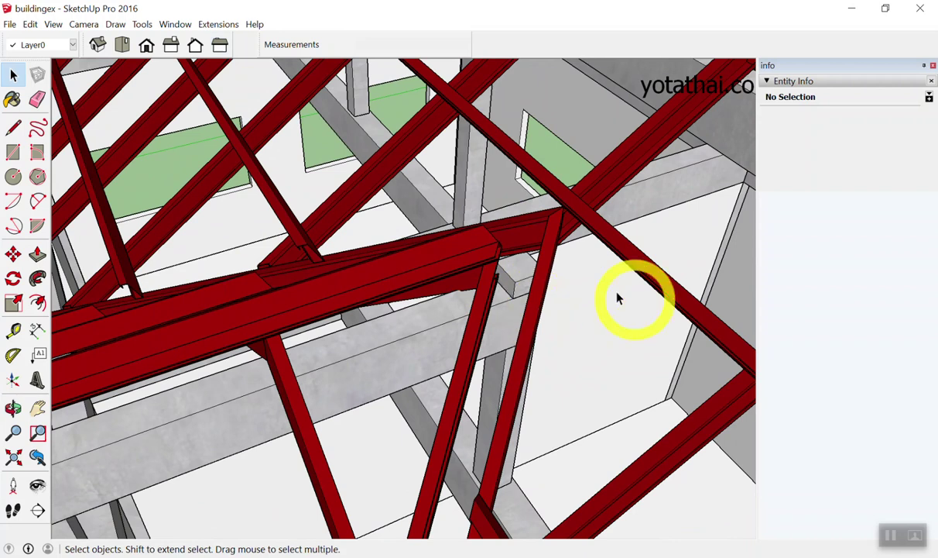
{"action": "scroll", "coordinate": [617, 298], "scroll_direction": "down", "scroll_amount": 5}
{"action": "mouse_move", "coordinate": [597, 184]}
{"action": "middle_mouse_down"}
{"action": "mouse_move", "coordinate": [413, 262]}
{"action": "mouse_move", "coordinate": [471, 184]}
{"action": "middle_mouse_up"}
{"action": "scroll", "coordinate": [512, 128], "scroll_direction": "up", "scroll_amount": 5}
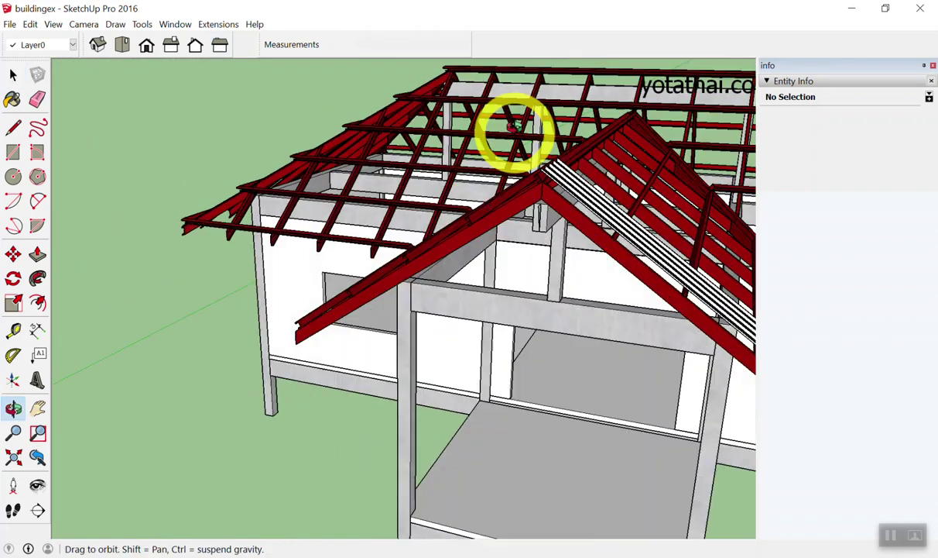
{"action": "scroll", "coordinate": [513, 126], "scroll_direction": "up", "scroll_amount": 3}
{"action": "middle_click_drag", "start_coordinate": [465, 95], "coordinate": [545, 157]}
{"action": "scroll", "coordinate": [612, 151], "scroll_direction": "down", "scroll_amount": 3}
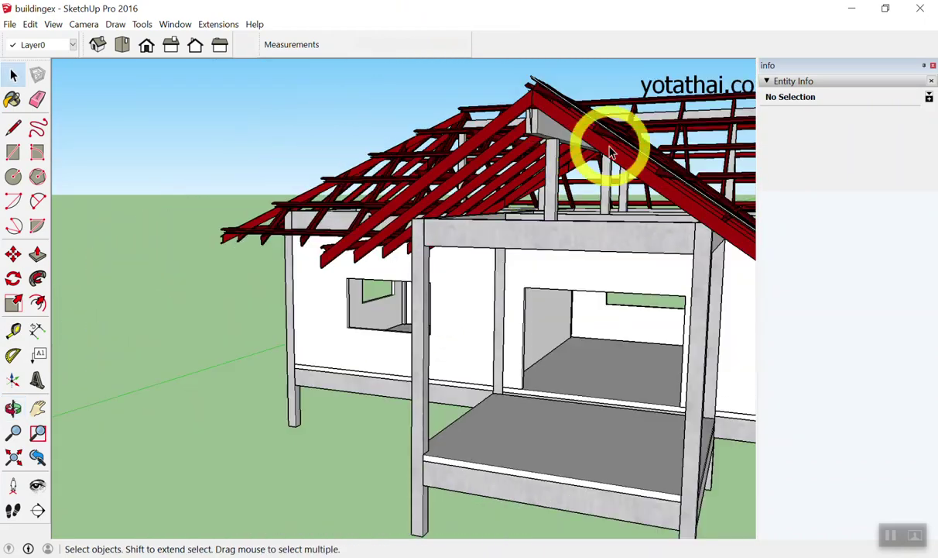
{"action": "scroll", "coordinate": [612, 152], "scroll_direction": "up", "scroll_amount": 2}
{"action": "scroll", "coordinate": [503, 204], "scroll_direction": "down", "scroll_amount": 2}
{"action": "middle_click_drag", "start_coordinate": [419, 199], "coordinate": [692, 174]}
{"action": "scroll", "coordinate": [692, 174], "scroll_direction": "down", "scroll_amount": 3}
{"action": "scroll", "coordinate": [627, 171], "scroll_direction": "up", "scroll_amount": 2}
{"action": "mouse_move", "coordinate": [628, 170]}
{"action": "middle_mouse_down"}
{"action": "mouse_move", "coordinate": [759, 267]}
{"action": "mouse_move", "coordinate": [491, 103]}
{"action": "mouse_move", "coordinate": [440, 56]}
{"action": "middle_mouse_up"}
{"action": "scroll", "coordinate": [490, 103], "scroll_direction": "down", "scroll_amount": 3}
{"action": "scroll", "coordinate": [437, 155], "scroll_direction": "up", "scroll_amount": 4}
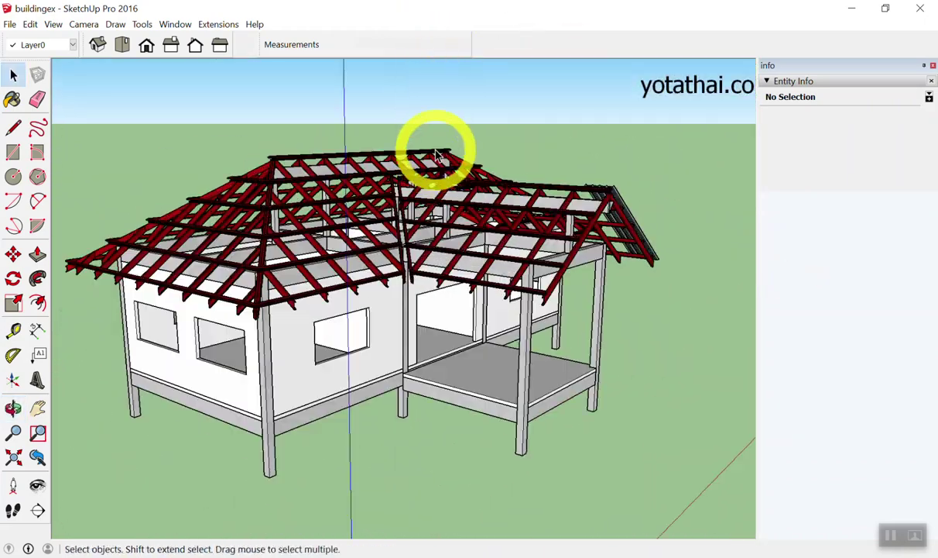
{"action": "scroll", "coordinate": [438, 155], "scroll_direction": "up", "scroll_amount": 3}
{"action": "scroll", "coordinate": [436, 157], "scroll_direction": "up", "scroll_amount": 2}
{"action": "scroll", "coordinate": [525, 185], "scroll_direction": "up", "scroll_amount": 2}
{"action": "middle_click_drag", "start_coordinate": [526, 184], "coordinate": [294, 200]}
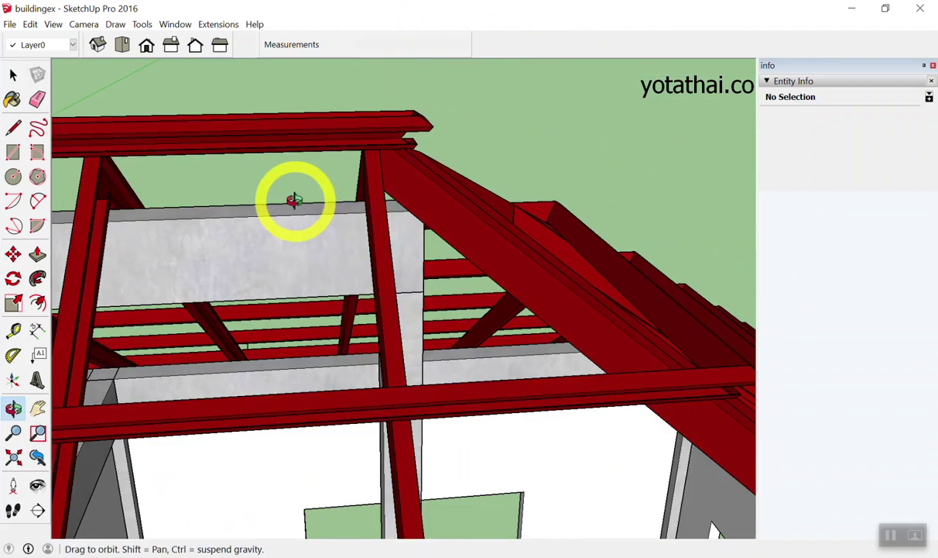
{"action": "scroll", "coordinate": [404, 203], "scroll_direction": "up", "scroll_amount": 3}
{"action": "scroll", "coordinate": [442, 253], "scroll_direction": "up", "scroll_amount": 2}
{"action": "mouse_move", "coordinate": [442, 253]}
{"action": "middle_mouse_down"}
{"action": "mouse_move", "coordinate": [477, 75]}
{"action": "mouse_move", "coordinate": [435, 138]}
{"action": "mouse_move", "coordinate": [444, 176]}
{"action": "mouse_move", "coordinate": [404, 224]}
{"action": "mouse_move", "coordinate": [421, 195]}
{"action": "mouse_move", "coordinate": [509, 136]}
{"action": "mouse_move", "coordinate": [440, 193]}
{"action": "mouse_move", "coordinate": [351, 209]}
{"action": "mouse_move", "coordinate": [345, 319]}
{"action": "mouse_move", "coordinate": [431, 256]}
{"action": "mouse_move", "coordinate": [398, 266]}
{"action": "mouse_move", "coordinate": [758, 115]}
{"action": "mouse_move", "coordinate": [404, 247]}
{"action": "mouse_move", "coordinate": [392, 188]}
{"action": "mouse_move", "coordinate": [447, 187]}
{"action": "mouse_move", "coordinate": [446, 84]}
{"action": "mouse_move", "coordinate": [417, 246]}
{"action": "mouse_move", "coordinate": [431, 124]}
{"action": "mouse_move", "coordinate": [421, 196]}
{"action": "mouse_move", "coordinate": [505, 86]}
{"action": "mouse_move", "coordinate": [591, 191]}
{"action": "mouse_move", "coordinate": [556, 151]}
{"action": "mouse_move", "coordinate": [515, 169]}
{"action": "mouse_move", "coordinate": [511, 201]}
{"action": "mouse_move", "coordinate": [495, 217]}
{"action": "mouse_move", "coordinate": [530, 259]}
{"action": "mouse_move", "coordinate": [657, 309]}
{"action": "mouse_move", "coordinate": [593, 303]}
{"action": "mouse_move", "coordinate": [524, 233]}
{"action": "mouse_move", "coordinate": [523, 240]}
{"action": "mouse_move", "coordinate": [622, 279]}
{"action": "mouse_move", "coordinate": [458, 283]}
{"action": "mouse_move", "coordinate": [506, 304]}
{"action": "mouse_move", "coordinate": [473, 300]}
{"action": "mouse_move", "coordinate": [499, 252]}
{"action": "mouse_move", "coordinate": [511, 271]}
{"action": "mouse_move", "coordinate": [238, 264]}
{"action": "middle_mouse_up"}
{"action": "scroll", "coordinate": [431, 255], "scroll_direction": "down", "scroll_amount": 3}
{"action": "scroll", "coordinate": [398, 267], "scroll_direction": "up", "scroll_amount": 3}
{"action": "scroll", "coordinate": [448, 154], "scroll_direction": "up", "scroll_amount": 2}
{"action": "scroll", "coordinate": [448, 184], "scroll_direction": "down", "scroll_amount": 2}
{"action": "scroll", "coordinate": [511, 271], "scroll_direction": "down", "scroll_amount": 3}
{"action": "scroll", "coordinate": [237, 265], "scroll_direction": "down", "scroll_amount": 2}
{"action": "scroll", "coordinate": [226, 259], "scroll_direction": "down", "scroll_amount": 2}
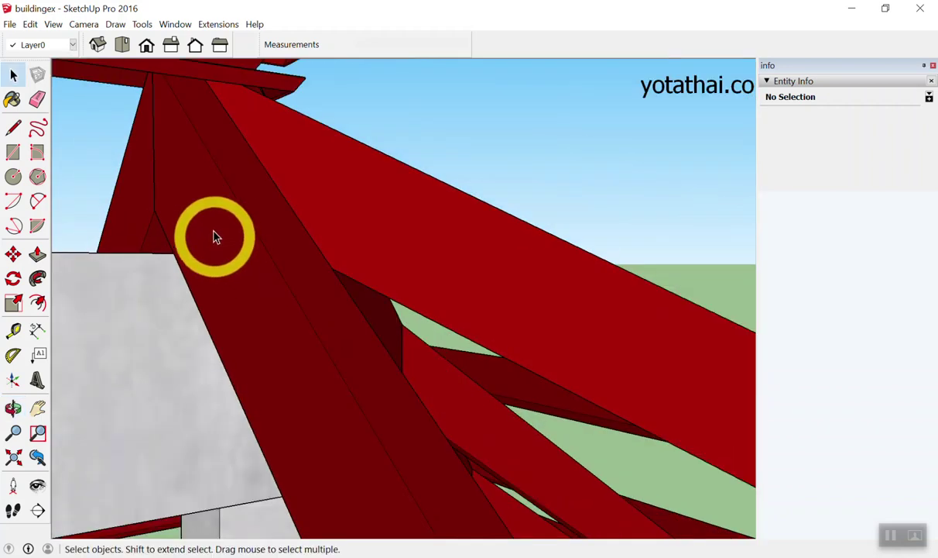
{"action": "scroll", "coordinate": [211, 233], "scroll_direction": "down", "scroll_amount": 2}
{"action": "scroll", "coordinate": [207, 197], "scroll_direction": "down", "scroll_amount": 2}
{"action": "middle_click_drag", "start_coordinate": [206, 143], "coordinate": [653, 466]}
{"action": "scroll", "coordinate": [653, 466], "scroll_direction": "up", "scroll_amount": 2}
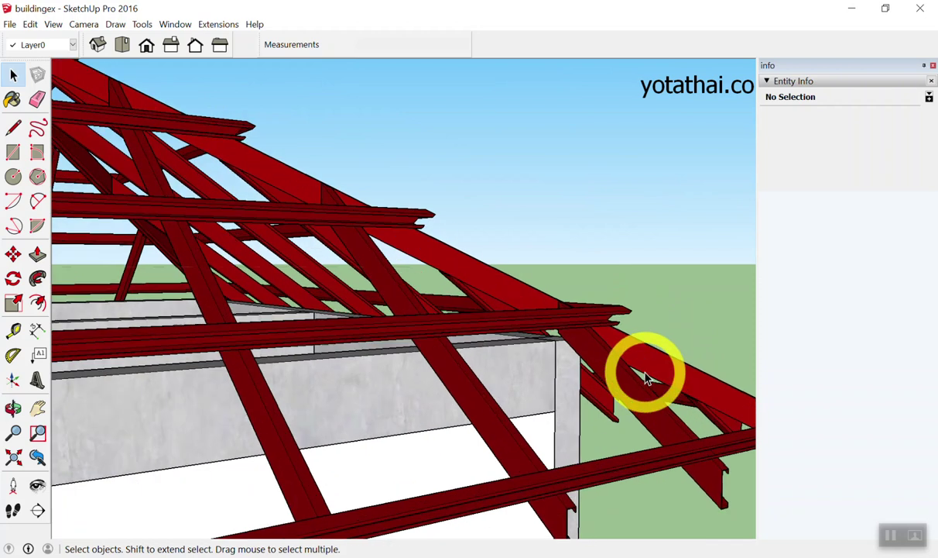
{"action": "scroll", "coordinate": [645, 373], "scroll_direction": "up", "scroll_amount": 2}
{"action": "scroll", "coordinate": [562, 335], "scroll_direction": "up", "scroll_amount": 2}
{"action": "mouse_move", "coordinate": [524, 385]}
{"action": "middle_mouse_down"}
{"action": "mouse_move", "coordinate": [633, 222]}
{"action": "mouse_move", "coordinate": [584, 345]}
{"action": "mouse_move", "coordinate": [453, 193]}
{"action": "mouse_move", "coordinate": [244, 146]}
{"action": "mouse_move", "coordinate": [42, 247]}
{"action": "mouse_move", "coordinate": [423, 216]}
{"action": "mouse_move", "coordinate": [9, 200]}
{"action": "mouse_move", "coordinate": [478, 191]}
{"action": "mouse_move", "coordinate": [213, 273]}
{"action": "mouse_move", "coordinate": [507, 145]}
{"action": "mouse_move", "coordinate": [698, 250]}
{"action": "mouse_move", "coordinate": [553, 223]}
{"action": "mouse_move", "coordinate": [698, 308]}
{"action": "mouse_move", "coordinate": [813, 425]}
{"action": "mouse_move", "coordinate": [454, 272]}
{"action": "mouse_move", "coordinate": [472, 268]}
{"action": "middle_mouse_up"}
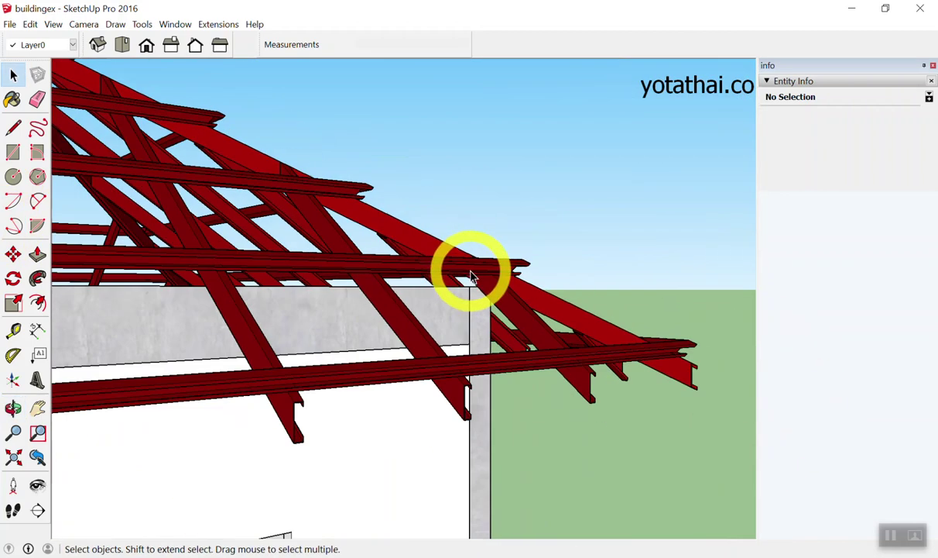
{"action": "scroll", "coordinate": [471, 268], "scroll_direction": "up", "scroll_amount": 5}
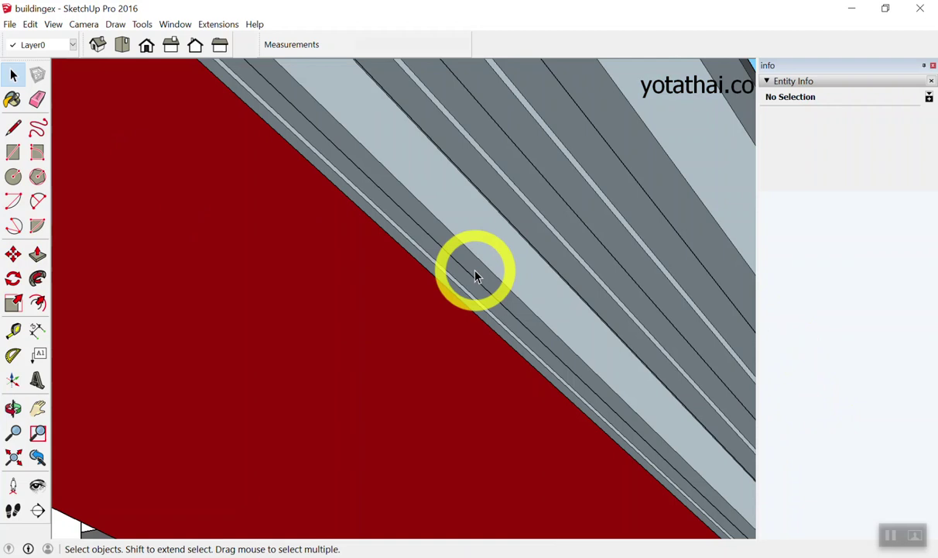
{"action": "scroll", "coordinate": [478, 272], "scroll_direction": "down", "scroll_amount": 3}
{"action": "scroll", "coordinate": [523, 226], "scroll_direction": "down", "scroll_amount": 3}
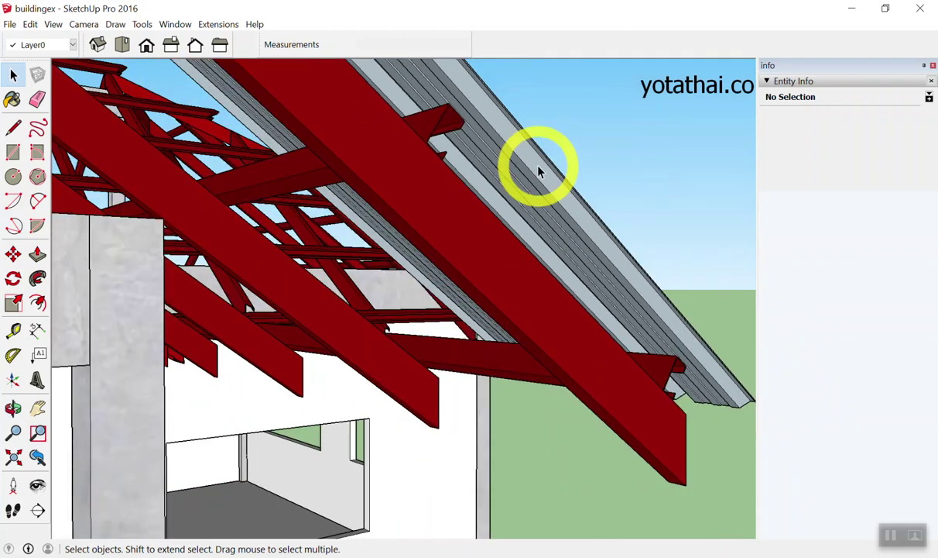
{"action": "scroll", "coordinate": [511, 209], "scroll_direction": "down", "scroll_amount": 3}
{"action": "scroll", "coordinate": [507, 217], "scroll_direction": "down", "scroll_amount": 3}
{"action": "mouse_move", "coordinate": [513, 209]}
{"action": "middle_mouse_down"}
{"action": "mouse_move", "coordinate": [555, 288]}
{"action": "mouse_move", "coordinate": [335, 387]}
{"action": "middle_mouse_up"}
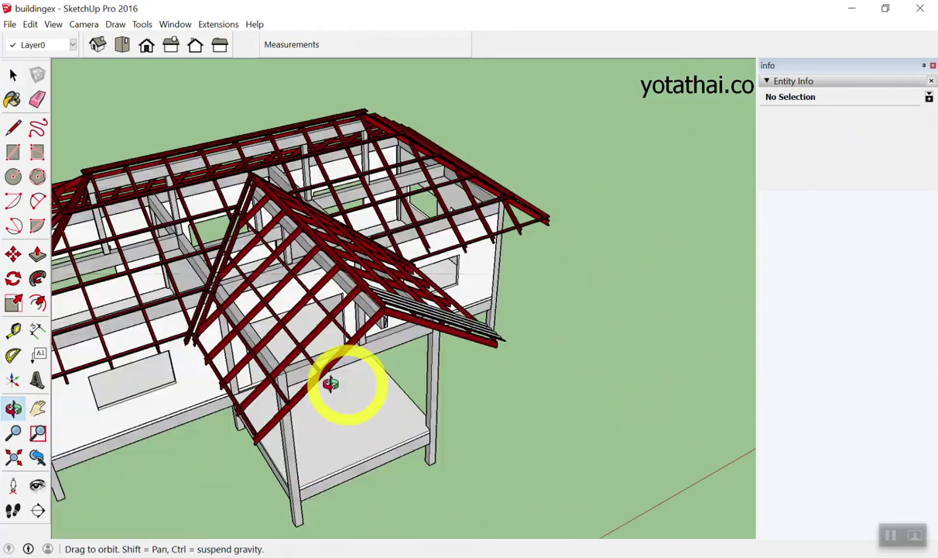
{"action": "scroll", "coordinate": [503, 290], "scroll_direction": "down", "scroll_amount": 3}
{"action": "middle_click_drag", "start_coordinate": [505, 291], "coordinate": [342, 182]}
{"action": "scroll", "coordinate": [433, 294], "scroll_direction": "up", "scroll_amount": 3}
{"action": "scroll", "coordinate": [308, 128], "scroll_direction": "down", "scroll_amount": 4}
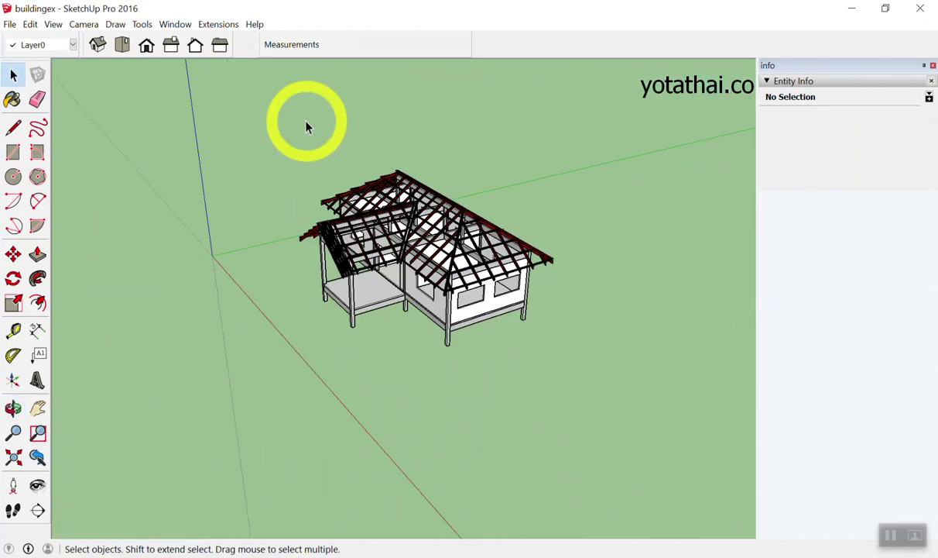
{"action": "middle_click_drag", "start_coordinate": [308, 128], "coordinate": [461, 263]}
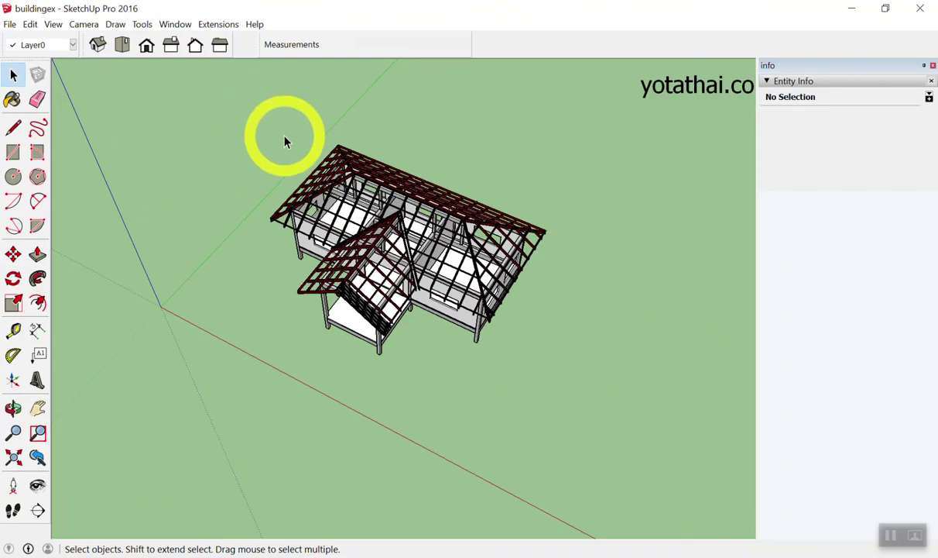
- Bring up the Toolbars dialog from the View menu to see which toolbars are available
{"action": "left_click", "coordinate": [296, 138]}
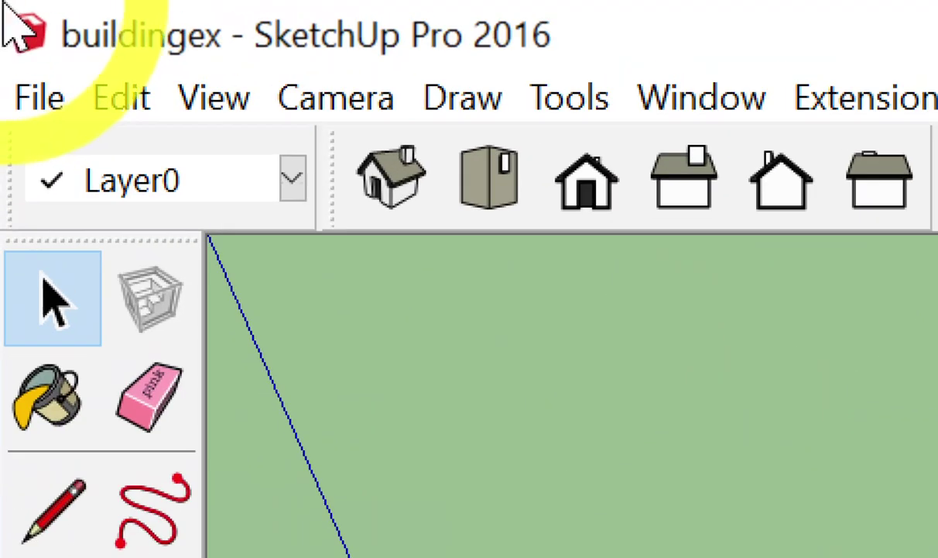
{"action": "left_click", "coordinate": [116, 104]}
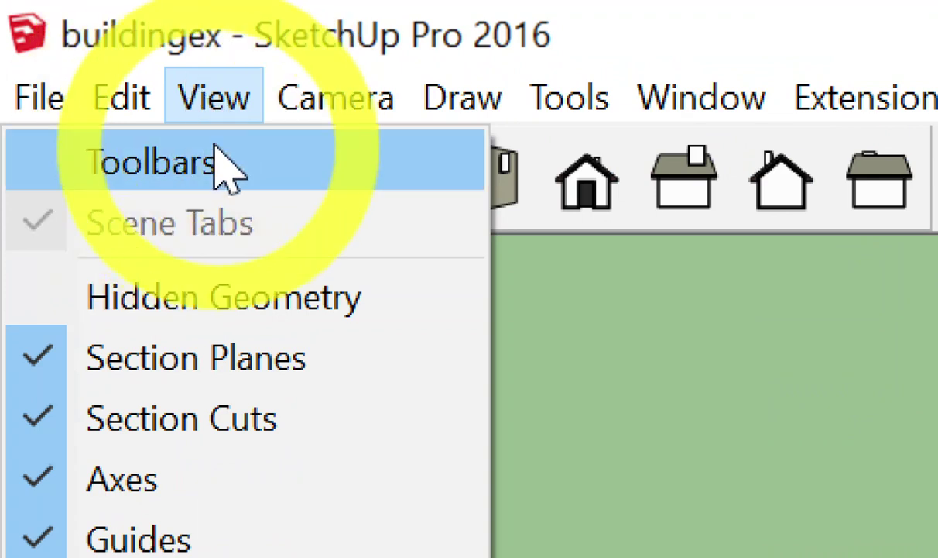
{"action": "left_click", "coordinate": [224, 165]}
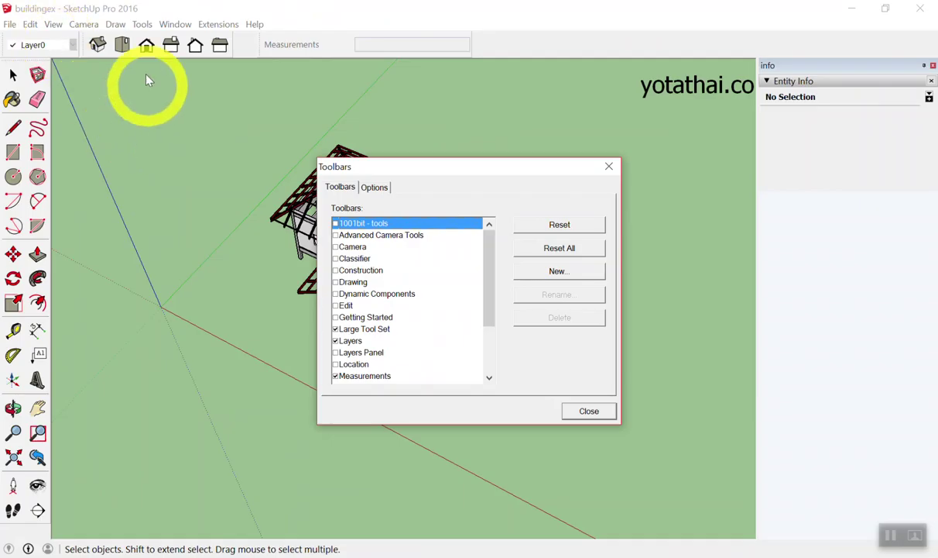
{"action": "left_click", "coordinate": [609, 166]}
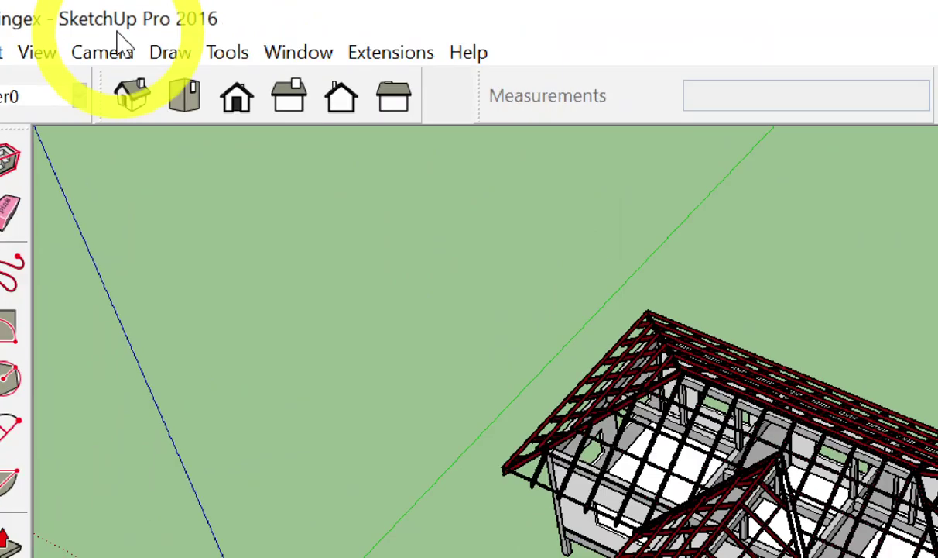
{"action": "left_click", "coordinate": [120, 93]}
{"action": "left_click", "coordinate": [78, 163]}
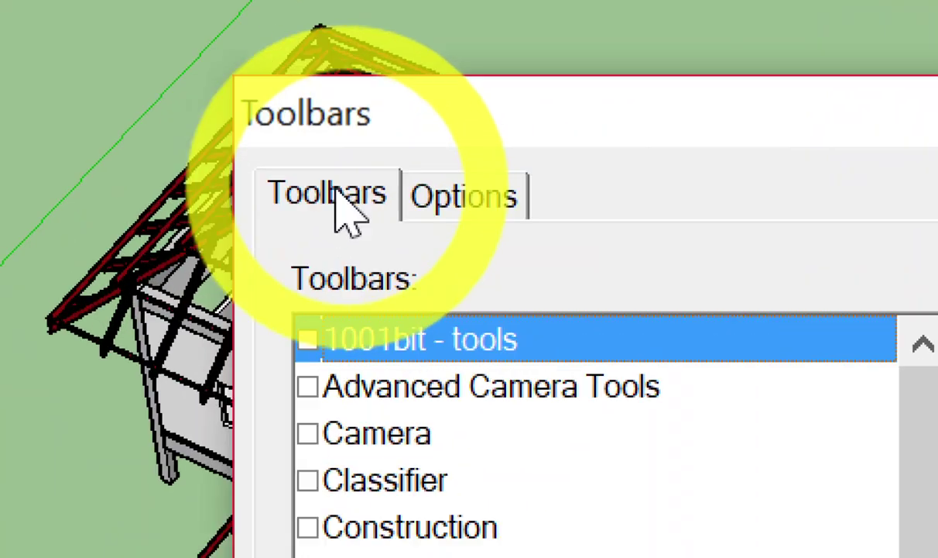
{"action": "left_click", "coordinate": [340, 188]}
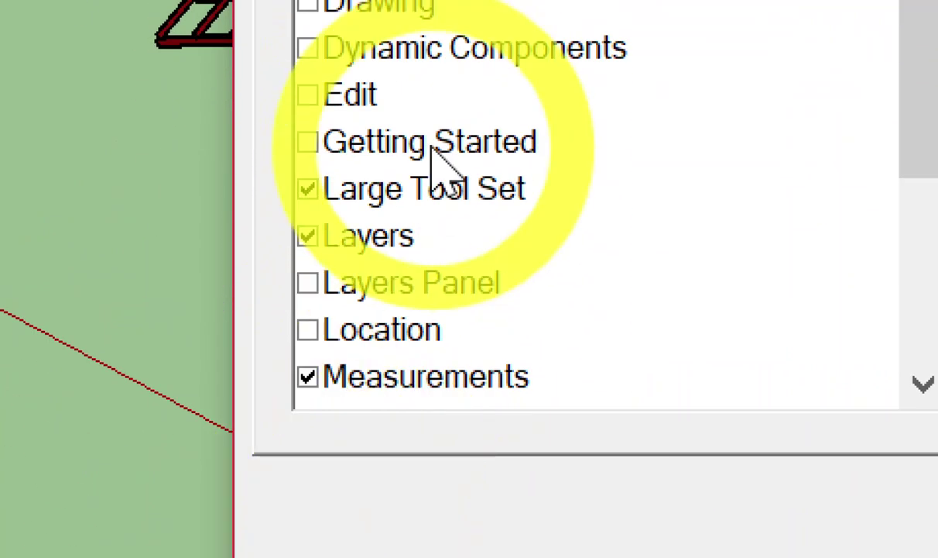
- Check the Large Tool Set, Layers, Measurements and Views toolbars, then switch to Top view
{"action": "left_click", "coordinate": [409, 190]}
{"action": "left_click", "coordinate": [390, 236]}
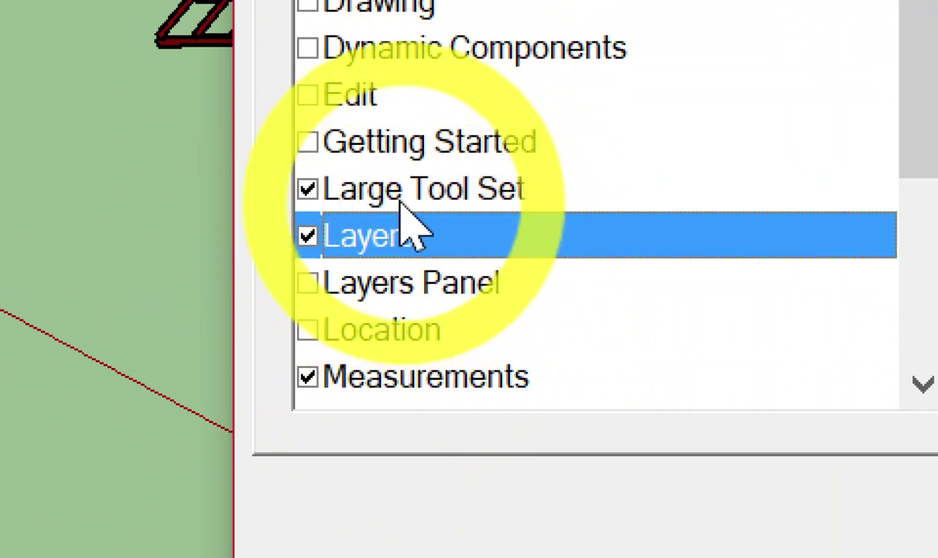
{"action": "scroll", "coordinate": [399, 233], "scroll_direction": "down", "scroll_amount": 1}
{"action": "left_click", "coordinate": [403, 240]}
{"action": "scroll", "coordinate": [399, 248], "scroll_direction": "down", "scroll_amount": 2}
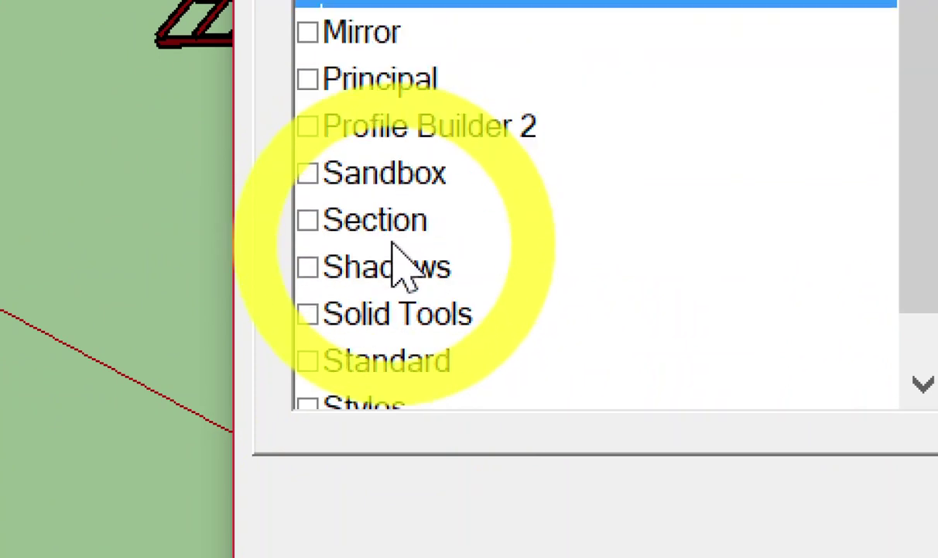
{"action": "scroll", "coordinate": [399, 248], "scroll_direction": "down", "scroll_amount": 1}
{"action": "left_click", "coordinate": [385, 334]}
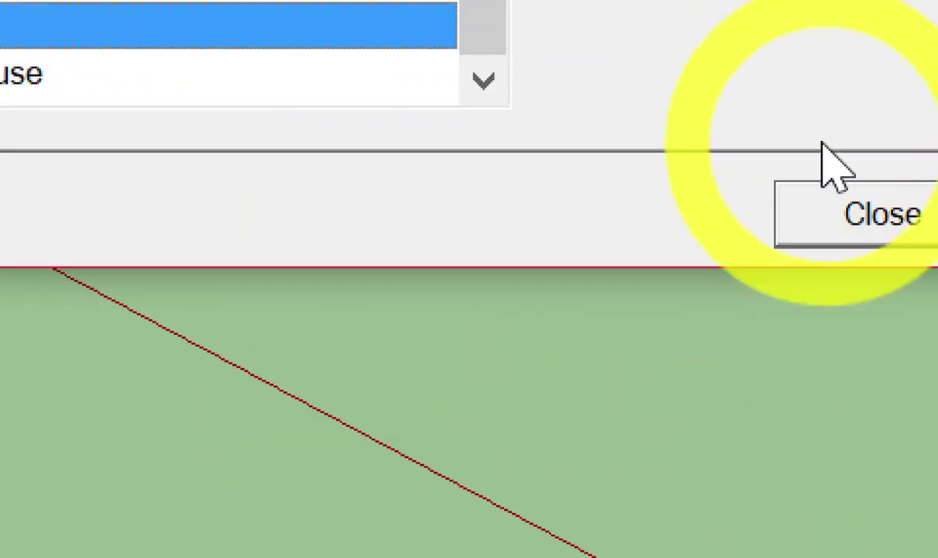
{"action": "left_click", "coordinate": [822, 198]}
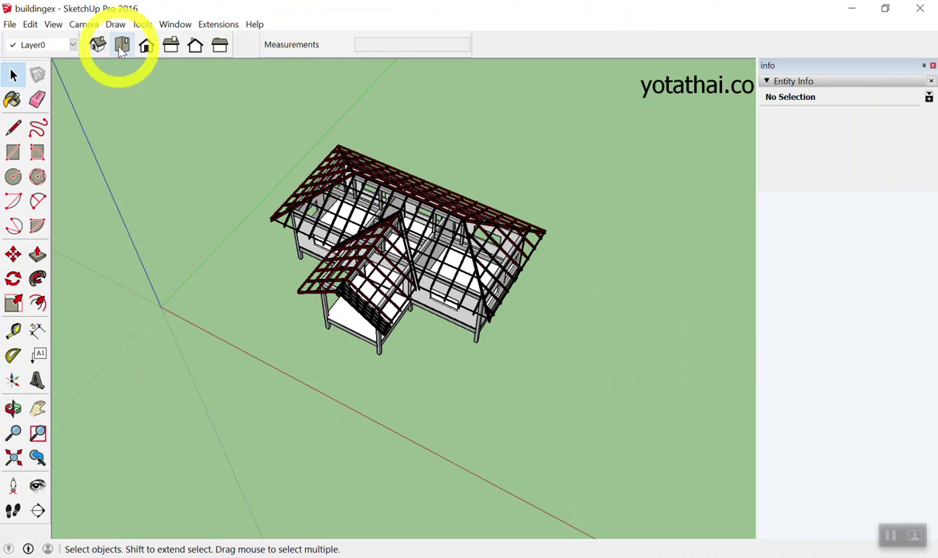
{"action": "left_click", "coordinate": [122, 48]}
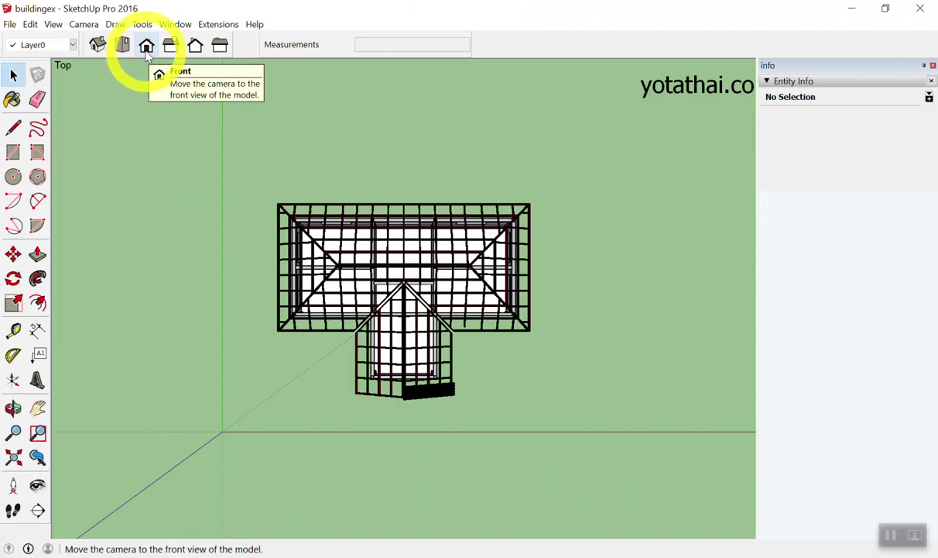
- Cycle through the Front, Right, Back and Left views, orbit around, then return to Top view
{"action": "left_click", "coordinate": [147, 50]}
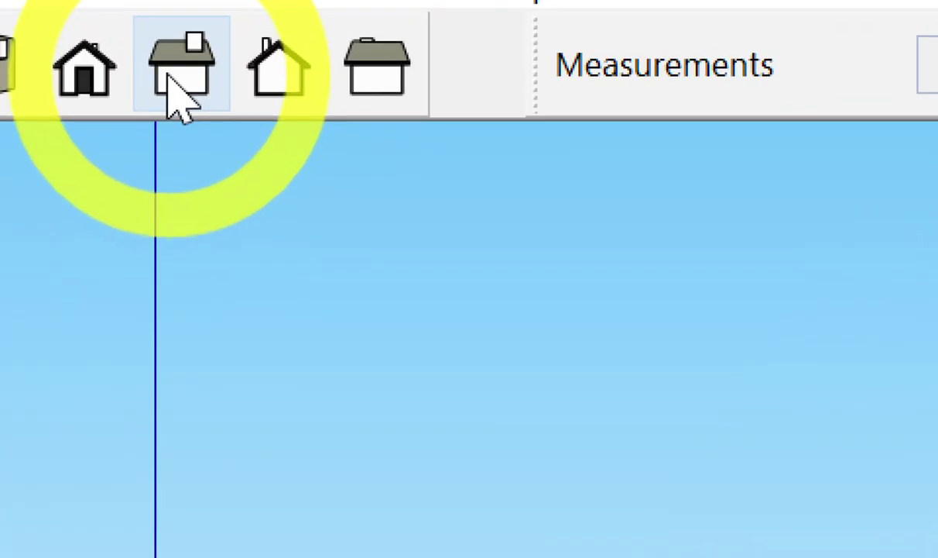
{"action": "left_click", "coordinate": [169, 78]}
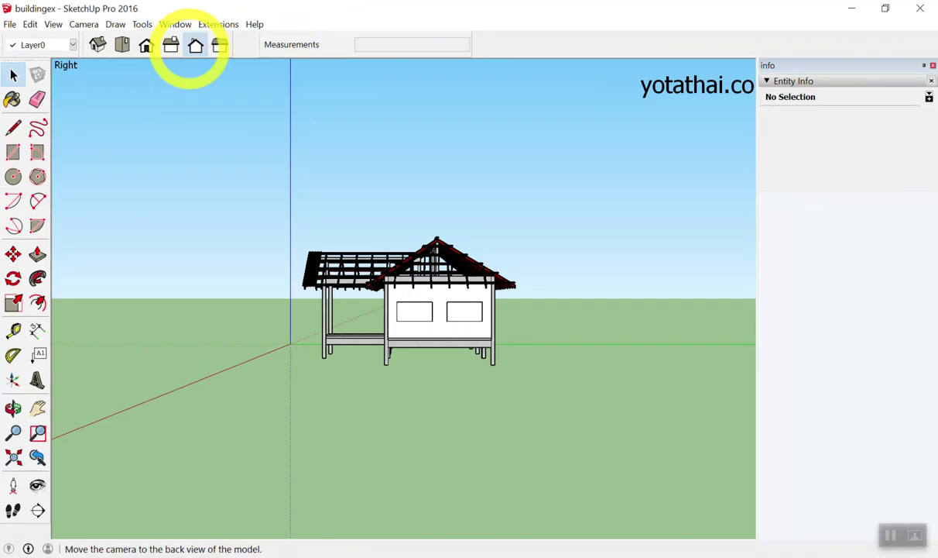
{"action": "left_click", "coordinate": [195, 44]}
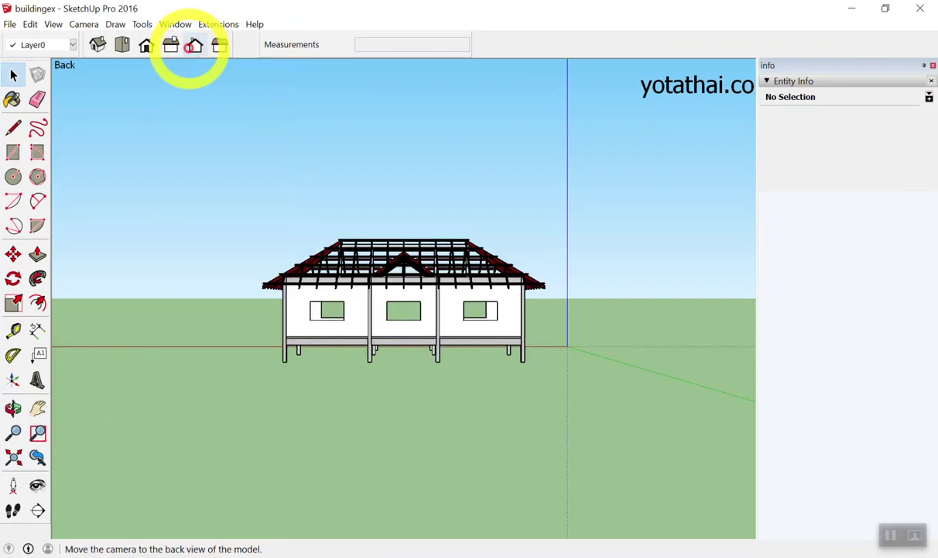
{"action": "left_click", "coordinate": [219, 46]}
{"action": "mouse_move", "coordinate": [402, 171]}
{"action": "middle_mouse_down"}
{"action": "mouse_move", "coordinate": [341, 242]}
{"action": "mouse_move", "coordinate": [342, 122]}
{"action": "mouse_move", "coordinate": [172, 218]}
{"action": "mouse_move", "coordinate": [298, 233]}
{"action": "mouse_move", "coordinate": [312, 386]}
{"action": "mouse_move", "coordinate": [346, 252]}
{"action": "mouse_move", "coordinate": [157, 95]}
{"action": "mouse_move", "coordinate": [282, 237]}
{"action": "mouse_move", "coordinate": [436, 331]}
{"action": "mouse_move", "coordinate": [203, 335]}
{"action": "mouse_move", "coordinate": [184, 193]}
{"action": "mouse_move", "coordinate": [196, 247]}
{"action": "middle_mouse_up"}
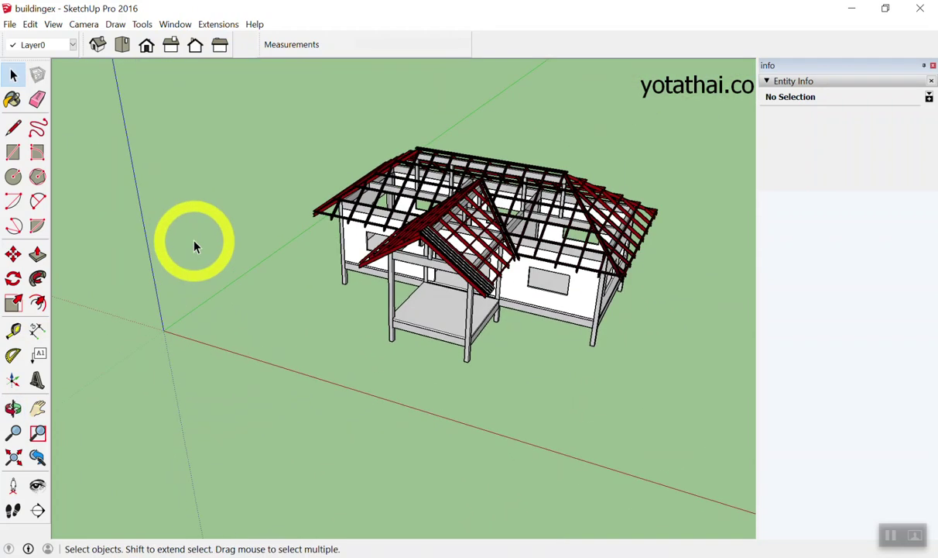
{"action": "scroll", "coordinate": [192, 245], "scroll_direction": "down", "scroll_amount": 2}
{"action": "left_click", "coordinate": [123, 47]}
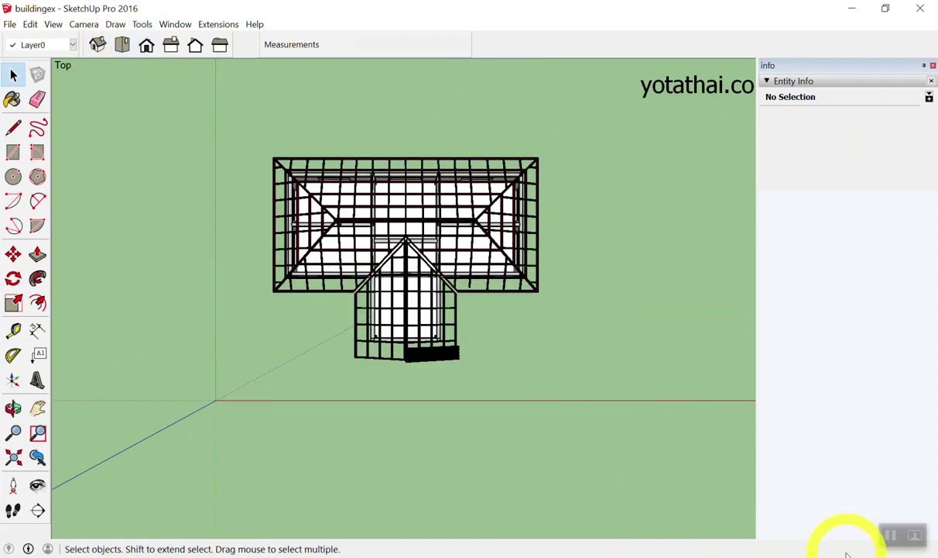
- Move around the top-down house plan, then zoom out and orbit back into an angled 3D view
{"action": "mouse_move", "coordinate": [444, 447]}
{"action": "left_mouse_down"}
{"action": "mouse_move", "coordinate": [452, 444]}
{"action": "mouse_move", "coordinate": [363, 438]}
{"action": "left_mouse_up"}
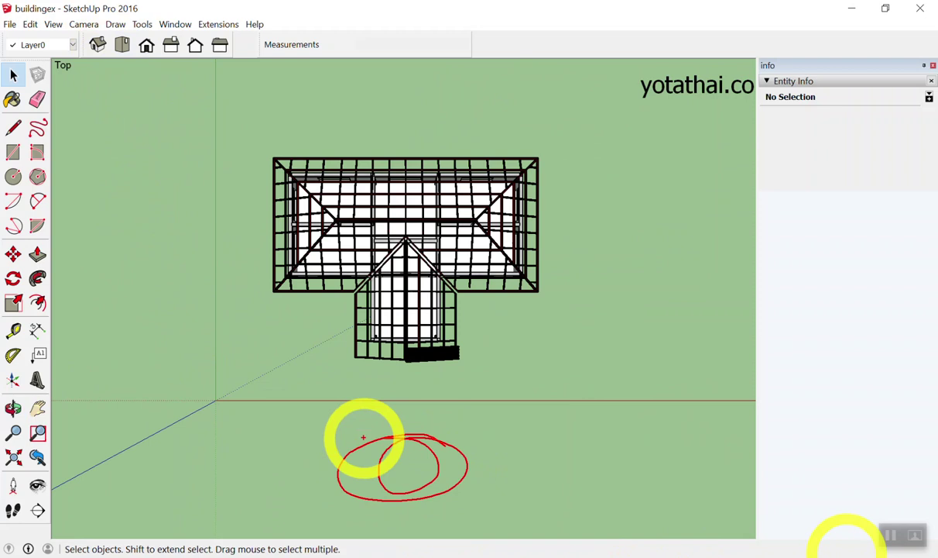
{"action": "mouse_move", "coordinate": [568, 214]}
{"action": "left_mouse_down"}
{"action": "mouse_move", "coordinate": [547, 393]}
{"action": "mouse_move", "coordinate": [587, 350]}
{"action": "left_mouse_up"}
{"action": "mouse_move", "coordinate": [612, 382]}
{"action": "left_mouse_down"}
{"action": "mouse_move", "coordinate": [598, 439]}
{"action": "mouse_move", "coordinate": [621, 431]}
{"action": "left_mouse_up"}
{"action": "mouse_move", "coordinate": [657, 391]}
{"action": "left_mouse_down"}
{"action": "mouse_move", "coordinate": [719, 414]}
{"action": "mouse_move", "coordinate": [635, 468]}
{"action": "left_mouse_up"}
{"action": "left_click_drag", "start_coordinate": [637, 453], "coordinate": [660, 507]}
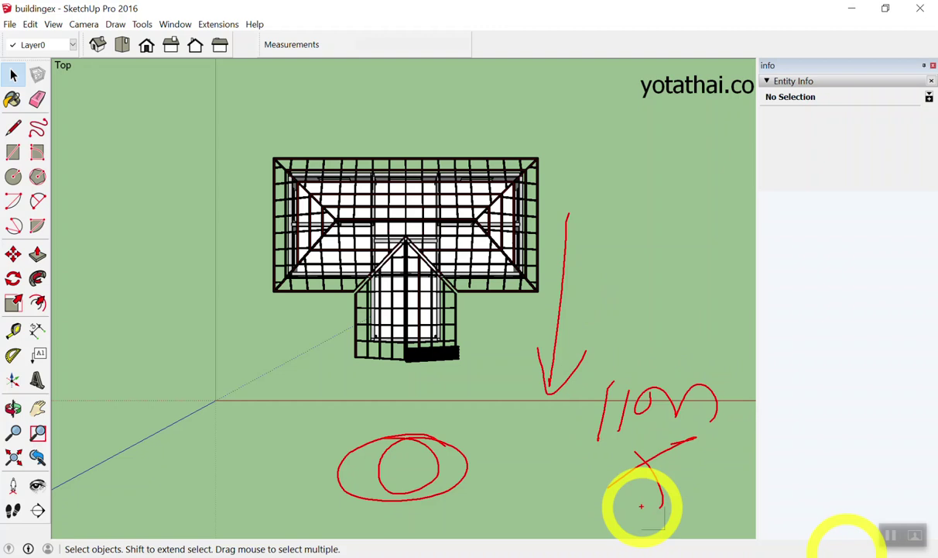
{"action": "mouse_move", "coordinate": [731, 205]}
{"action": "left_mouse_down"}
{"action": "mouse_move", "coordinate": [646, 223]}
{"action": "mouse_move", "coordinate": [668, 262]}
{"action": "mouse_move", "coordinate": [700, 283]}
{"action": "left_mouse_up"}
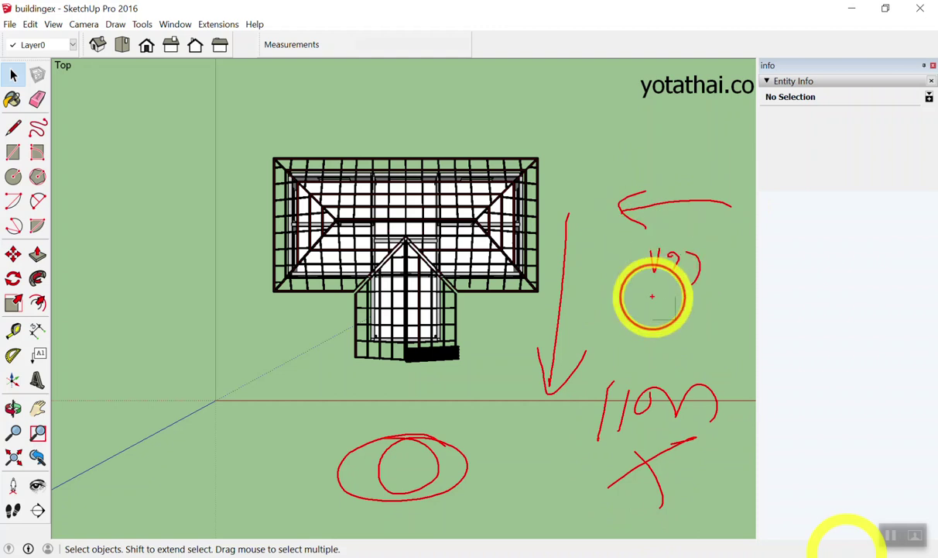
{"action": "mouse_move", "coordinate": [84, 189]}
{"action": "left_mouse_down"}
{"action": "mouse_move", "coordinate": [209, 193]}
{"action": "mouse_move", "coordinate": [194, 219]}
{"action": "left_mouse_up"}
{"action": "mouse_move", "coordinate": [101, 226]}
{"action": "left_mouse_down"}
{"action": "mouse_move", "coordinate": [128, 263]}
{"action": "mouse_move", "coordinate": [179, 252]}
{"action": "left_mouse_up"}
{"action": "mouse_move", "coordinate": [384, 71]}
{"action": "left_mouse_down"}
{"action": "mouse_move", "coordinate": [373, 109]}
{"action": "mouse_move", "coordinate": [420, 94]}
{"action": "left_mouse_up"}
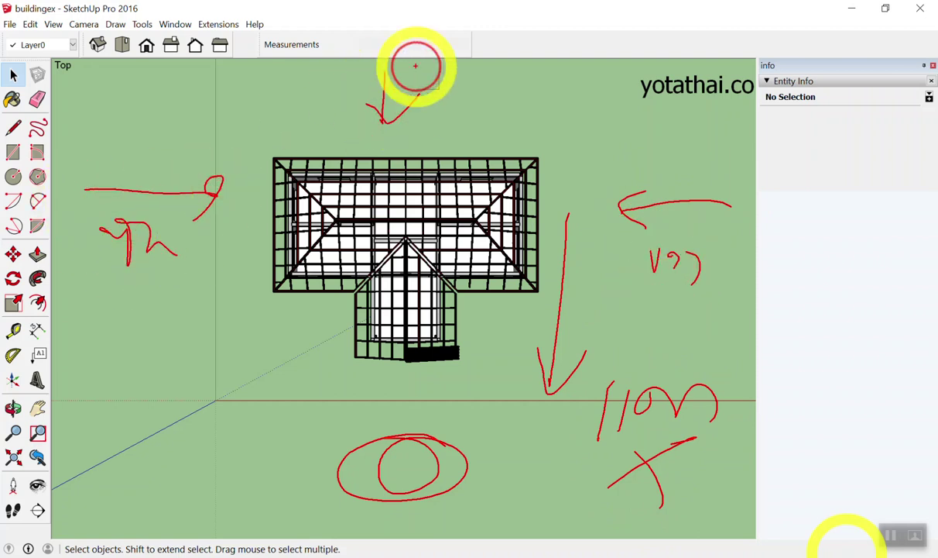
{"action": "left_click_drag", "start_coordinate": [288, 469], "coordinate": [290, 358]}
{"action": "left_click_drag", "start_coordinate": [275, 391], "coordinate": [326, 392]}
{"action": "left_click_drag", "start_coordinate": [188, 453], "coordinate": [228, 420]}
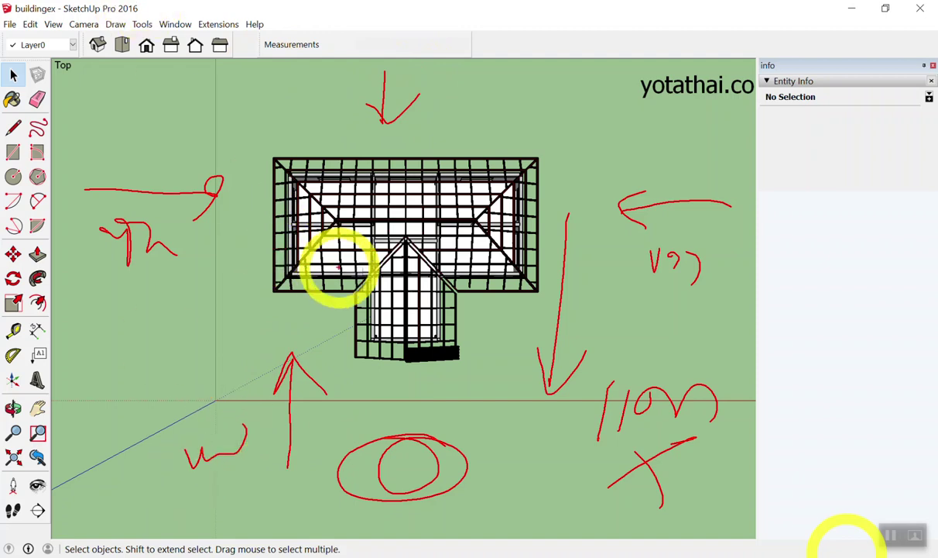
{"action": "scroll", "coordinate": [531, 349], "scroll_direction": "down", "scroll_amount": 2}
{"action": "mouse_move", "coordinate": [531, 349]}
{"action": "middle_mouse_down"}
{"action": "mouse_move", "coordinate": [430, 120]}
{"action": "mouse_move", "coordinate": [465, 287]}
{"action": "mouse_move", "coordinate": [549, 310]}
{"action": "mouse_move", "coordinate": [350, 126]}
{"action": "mouse_move", "coordinate": [465, 360]}
{"action": "mouse_move", "coordinate": [466, 190]}
{"action": "mouse_move", "coordinate": [478, 266]}
{"action": "mouse_move", "coordinate": [423, 339]}
{"action": "middle_mouse_up"}
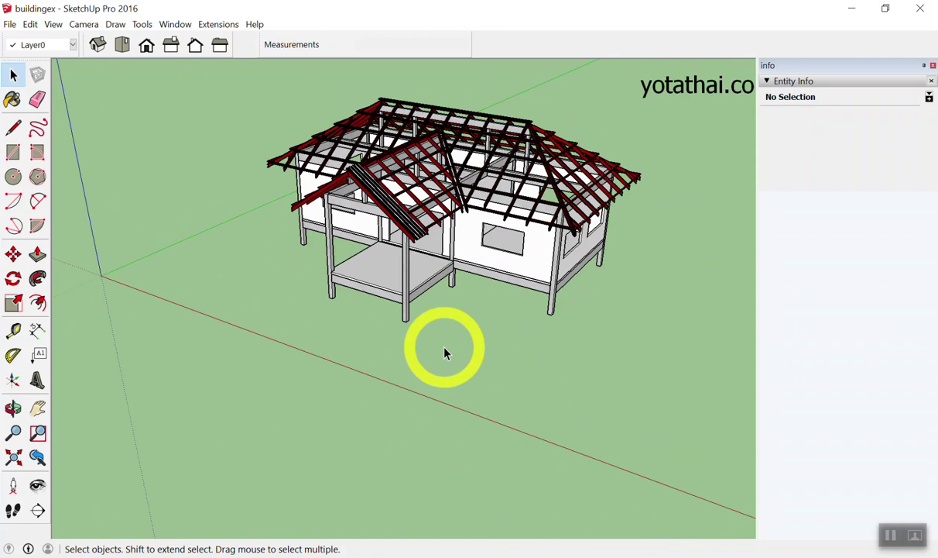
- Zoom and orbit the house to a new 3D angle, then show the Camera menu's projection options
{"action": "scroll", "coordinate": [445, 352], "scroll_direction": "up", "scroll_amount": 2}
{"action": "scroll", "coordinate": [620, 84], "scroll_direction": "down", "scroll_amount": 3}
{"action": "scroll", "coordinate": [517, 219], "scroll_direction": "down", "scroll_amount": 2}
{"action": "scroll", "coordinate": [473, 245], "scroll_direction": "down", "scroll_amount": 2}
{"action": "scroll", "coordinate": [392, 99], "scroll_direction": "up", "scroll_amount": 2}
{"action": "scroll", "coordinate": [404, 184], "scroll_direction": "up", "scroll_amount": 2}
{"action": "scroll", "coordinate": [404, 184], "scroll_direction": "up", "scroll_amount": 2}
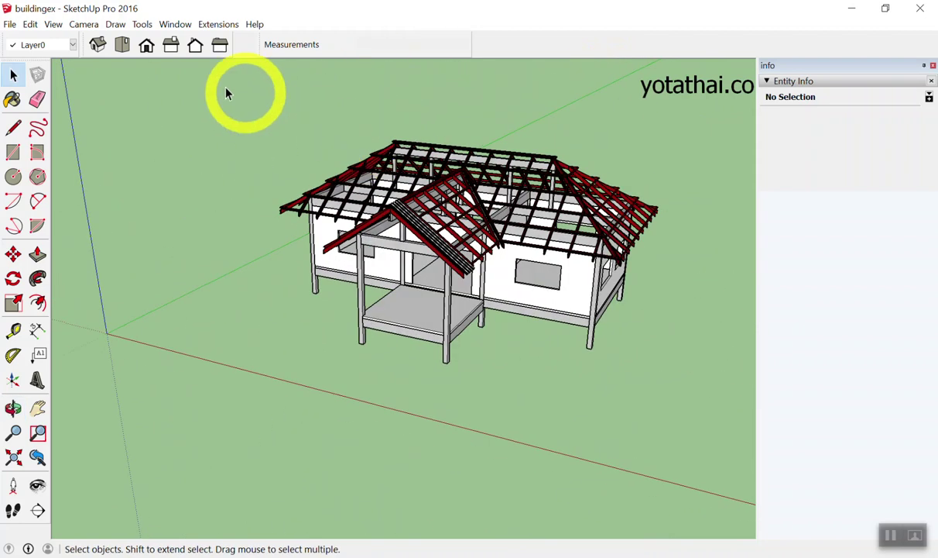
{"action": "scroll", "coordinate": [315, 163], "scroll_direction": "down", "scroll_amount": 2}
{"action": "scroll", "coordinate": [262, 151], "scroll_direction": "down", "scroll_amount": 1}
{"action": "scroll", "coordinate": [105, 91], "scroll_direction": "down", "scroll_amount": 1}
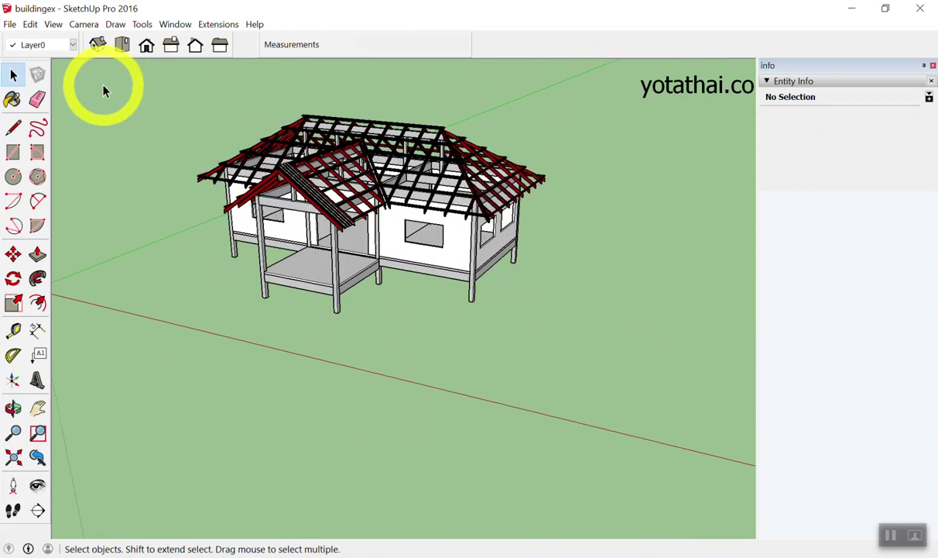
{"action": "middle_click_drag", "start_coordinate": [105, 90], "coordinate": [244, 163]}
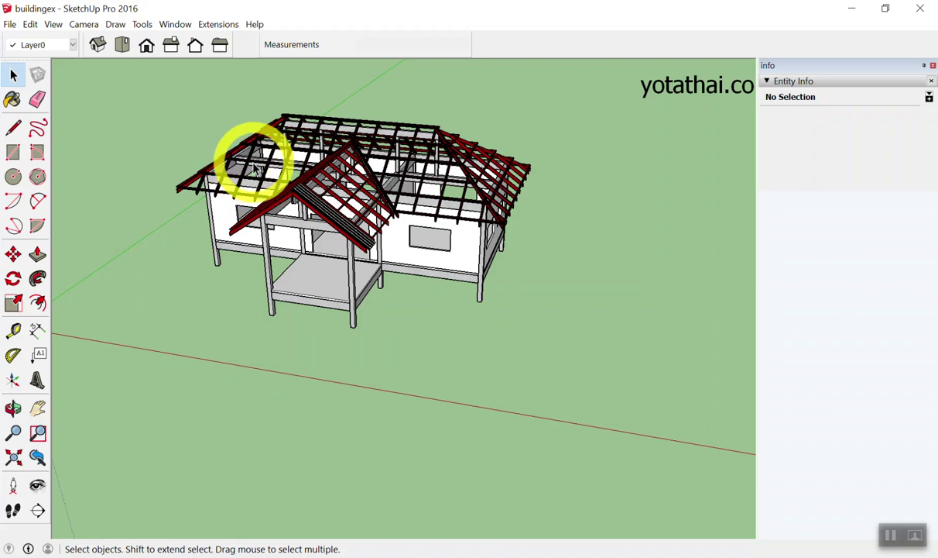
{"action": "scroll", "coordinate": [249, 159], "scroll_direction": "down", "scroll_amount": 1}
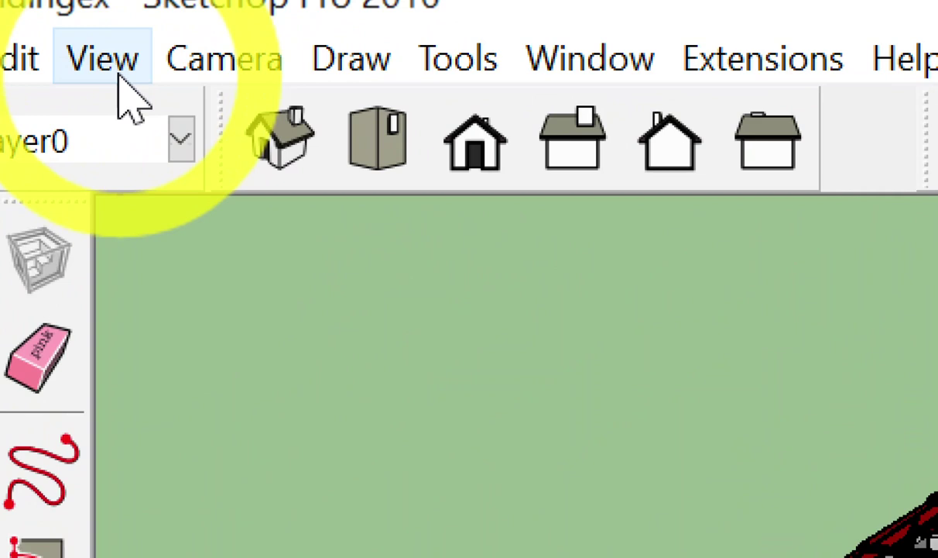
{"action": "left_click", "coordinate": [120, 76]}
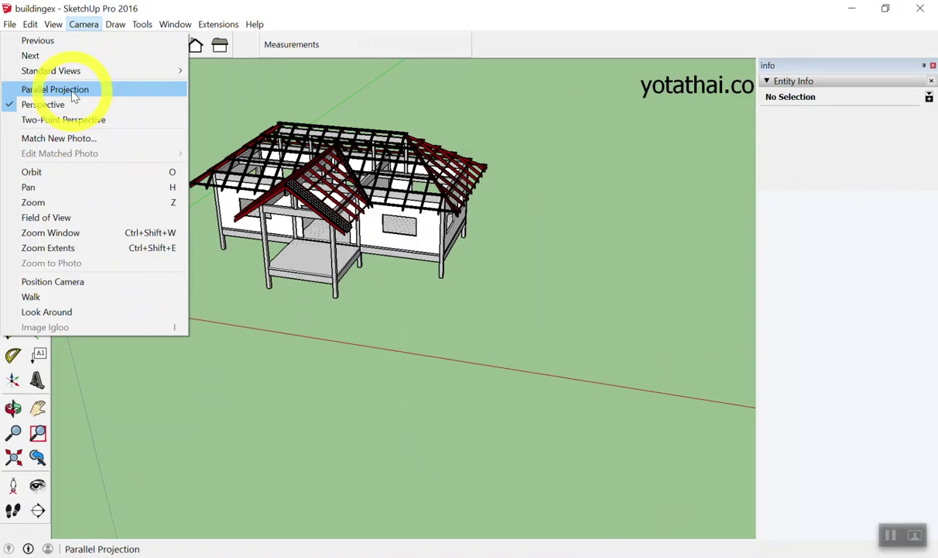
- Switch the camera to Parallel Projection and orbit to a steeper angle on the house
{"action": "left_click", "coordinate": [73, 94]}
{"action": "middle_click_drag", "start_coordinate": [339, 146], "coordinate": [416, 108]}
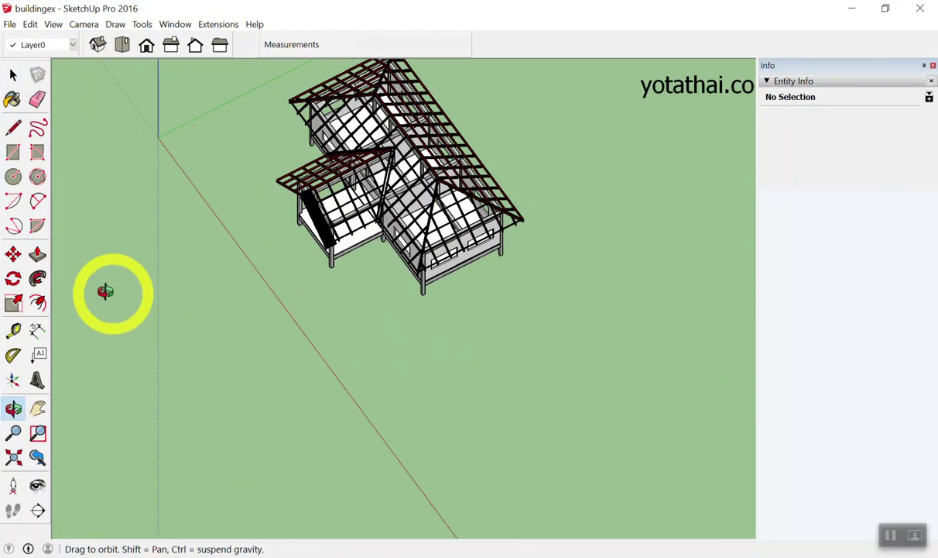
{"action": "scroll", "coordinate": [418, 112], "scroll_direction": "down", "scroll_amount": 3}
{"action": "scroll", "coordinate": [429, 143], "scroll_direction": "up", "scroll_amount": 2}
{"action": "scroll", "coordinate": [430, 143], "scroll_direction": "up", "scroll_amount": 4}
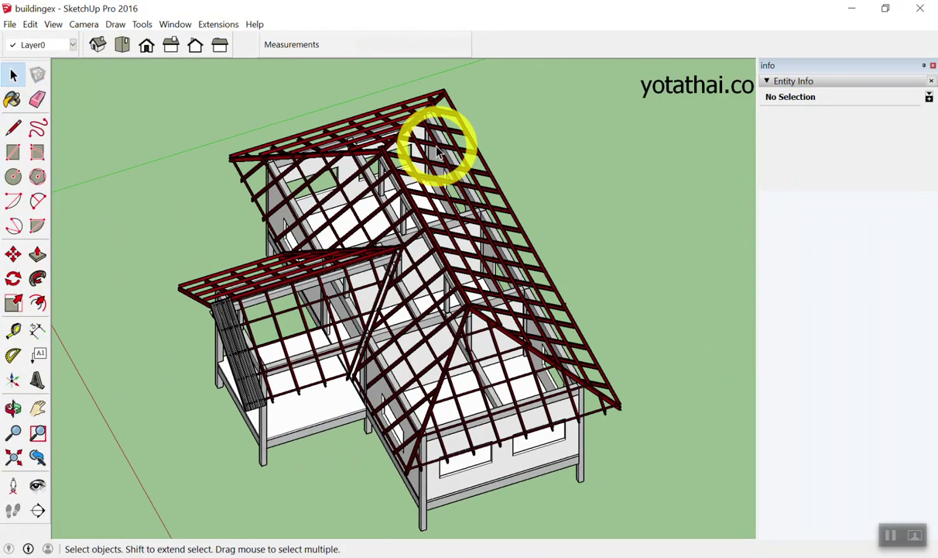
{"action": "scroll", "coordinate": [436, 143], "scroll_direction": "up", "scroll_amount": 3}
{"action": "scroll", "coordinate": [437, 144], "scroll_direction": "down", "scroll_amount": 2}
{"action": "scroll", "coordinate": [387, 138], "scroll_direction": "down", "scroll_amount": 2}
{"action": "scroll", "coordinate": [457, 167], "scroll_direction": "down", "scroll_amount": 3}
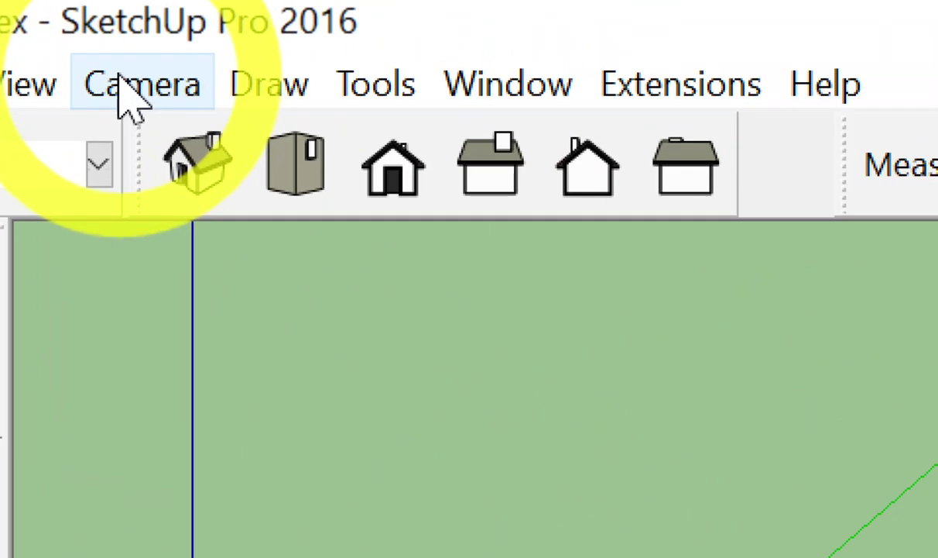
- Confirm Parallel Projection in the Camera menu and show the house in Top view
{"action": "left_click", "coordinate": [80, 25]}
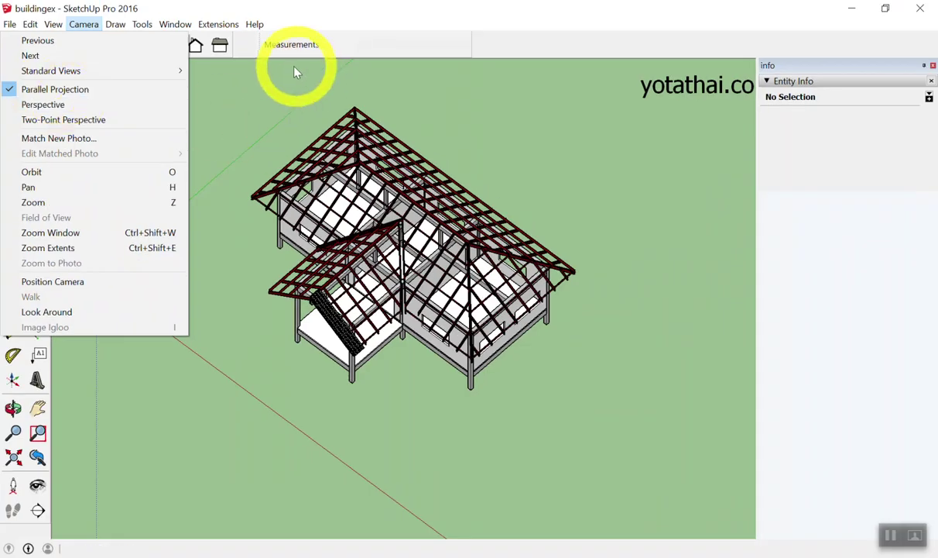
{"action": "left_click", "coordinate": [122, 44]}
{"action": "left_click", "coordinate": [122, 45]}
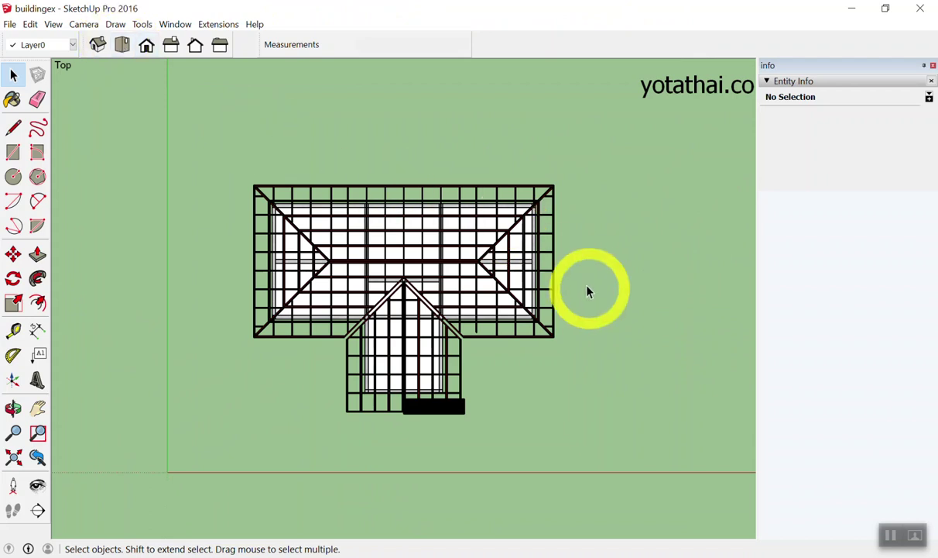
- Step through the Front, Right, Back, Left and Top views, ending on Front
{"action": "left_click", "coordinate": [146, 45]}
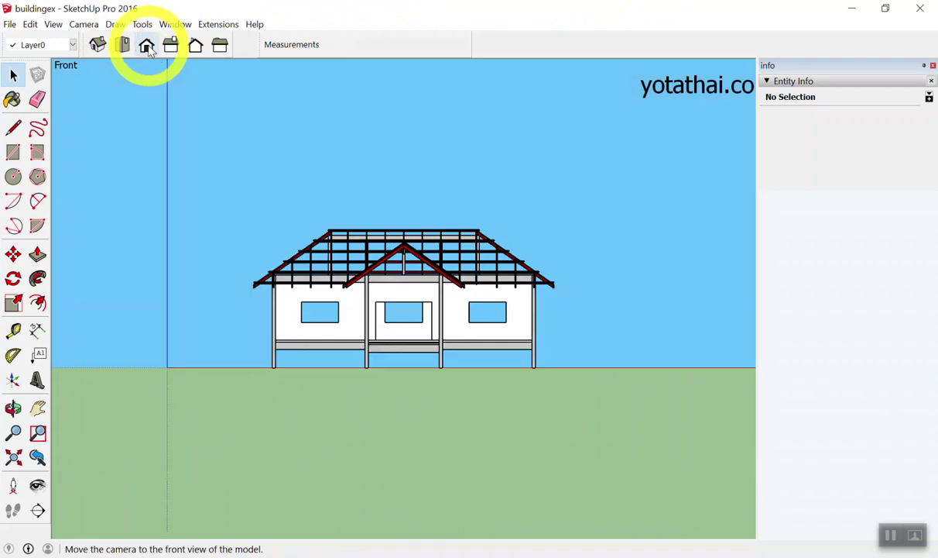
{"action": "left_click", "coordinate": [171, 45]}
{"action": "left_click", "coordinate": [195, 45]}
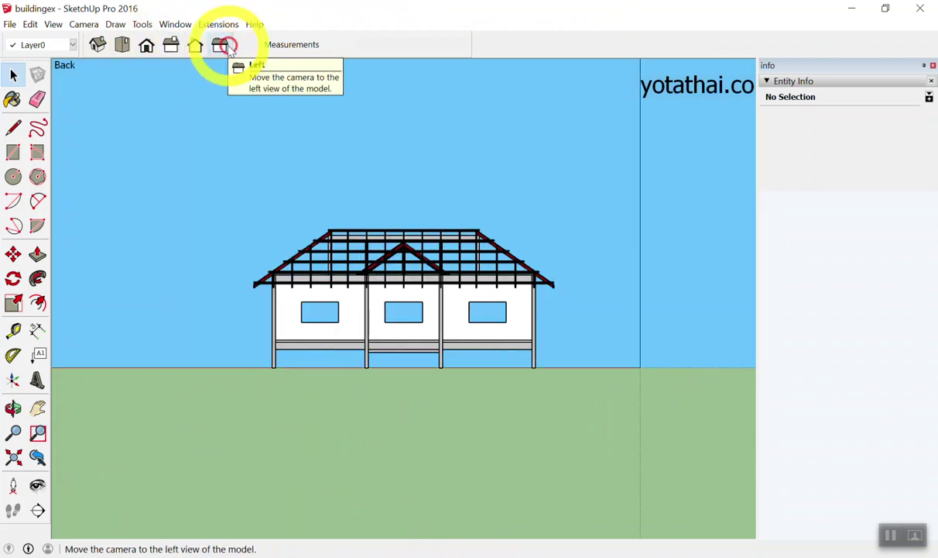
{"action": "left_click", "coordinate": [220, 45]}
{"action": "left_click", "coordinate": [122, 44]}
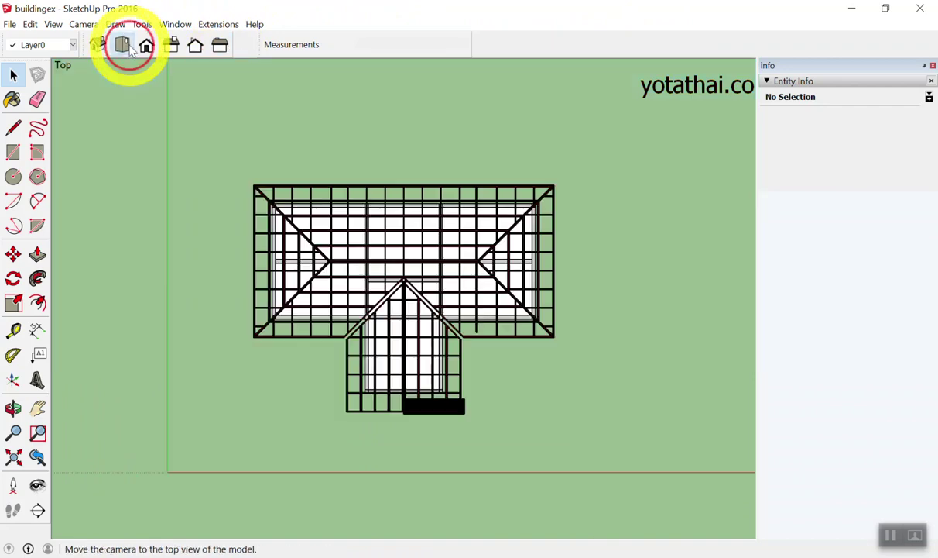
{"action": "left_click", "coordinate": [146, 45]}
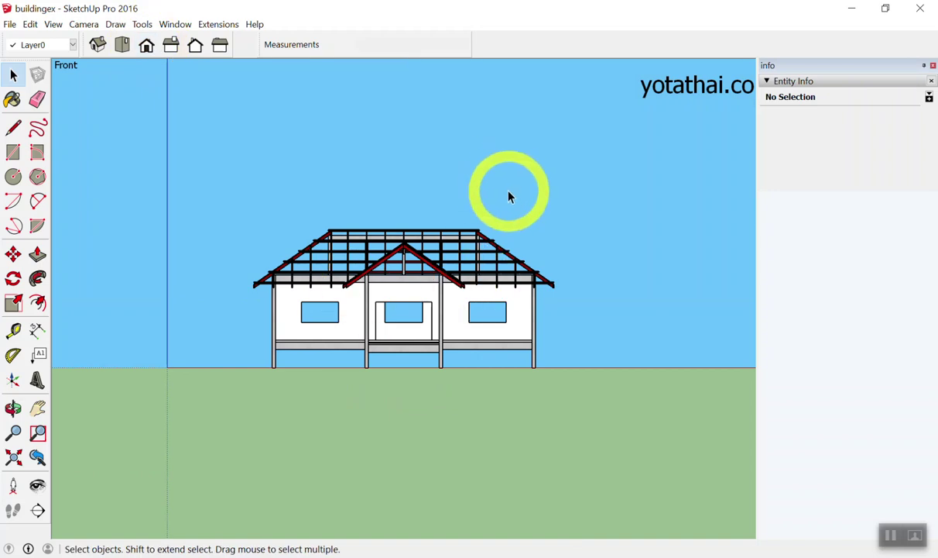
- Orbit from the front elevation into an angled isometric 3D view of the house
{"action": "mouse_move", "coordinate": [509, 196]}
{"action": "middle_mouse_down"}
{"action": "mouse_move", "coordinate": [55, 412]}
{"action": "mouse_move", "coordinate": [287, 402]}
{"action": "middle_mouse_up"}
{"action": "left_click", "coordinate": [146, 44]}
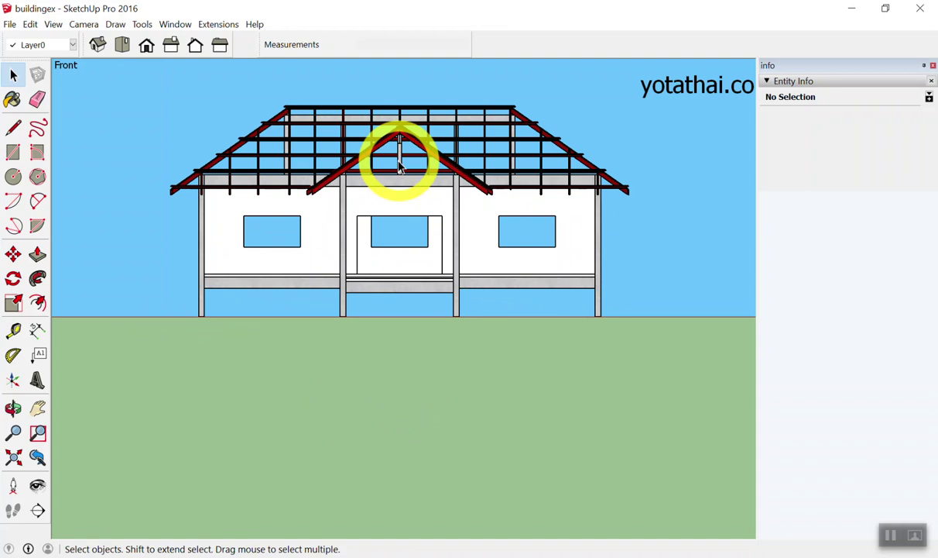
{"action": "middle_click_drag", "start_coordinate": [400, 166], "coordinate": [138, 418]}
{"action": "mouse_move", "coordinate": [137, 419]}
{"action": "left_mouse_down"}
{"action": "mouse_move", "coordinate": [484, 469]}
{"action": "mouse_move", "coordinate": [849, 320]}
{"action": "mouse_move", "coordinate": [179, 511]}
{"action": "mouse_move", "coordinate": [10, 306]}
{"action": "mouse_move", "coordinate": [309, 161]}
{"action": "mouse_move", "coordinate": [549, 444]}
{"action": "mouse_move", "coordinate": [146, 302]}
{"action": "left_mouse_up"}
{"action": "key", "text": "space"}
{"action": "mouse_move", "coordinate": [201, 297]}
{"action": "middle_mouse_down"}
{"action": "mouse_move", "coordinate": [69, 271]}
{"action": "mouse_move", "coordinate": [465, 446]}
{"action": "mouse_move", "coordinate": [601, 458]}
{"action": "middle_mouse_up"}
{"action": "scroll", "coordinate": [396, 383], "scroll_direction": "down", "scroll_amount": 3}
{"action": "scroll", "coordinate": [546, 157], "scroll_direction": "up", "scroll_amount": 3}
{"action": "mouse_move", "coordinate": [546, 157]}
{"action": "middle_mouse_down"}
{"action": "mouse_move", "coordinate": [471, 371]}
{"action": "mouse_move", "coordinate": [505, 215]}
{"action": "middle_mouse_up"}
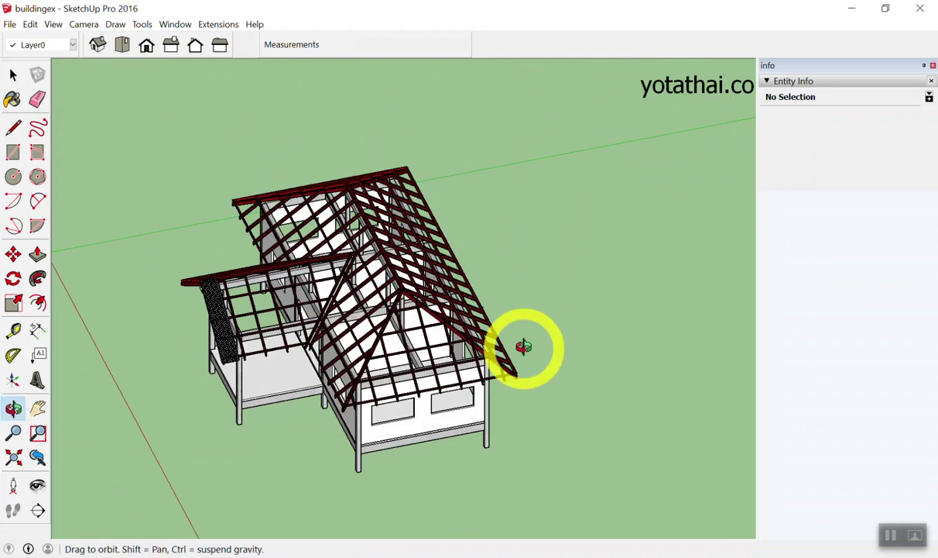
{"action": "left_click_drag", "start_coordinate": [523, 346], "coordinate": [530, 398]}
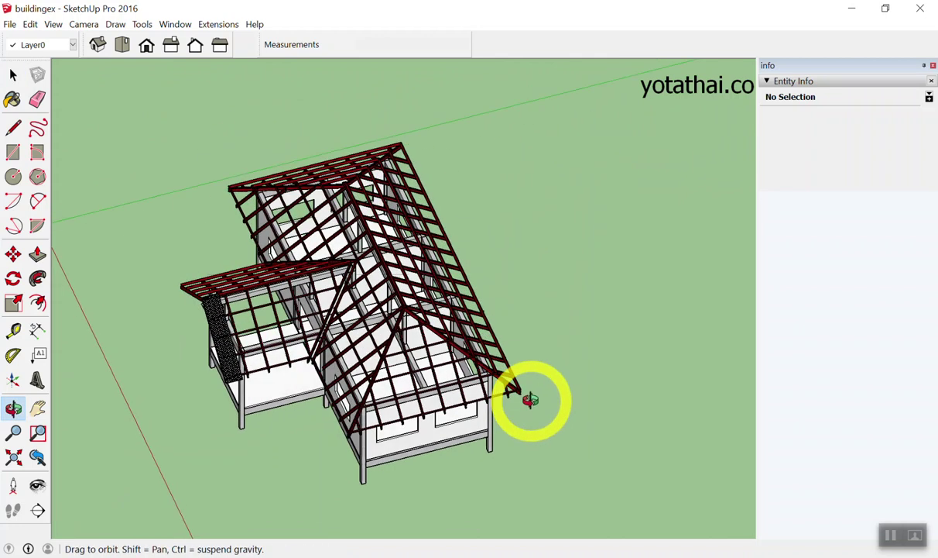
{"action": "left_click_drag", "start_coordinate": [419, 384], "coordinate": [186, 358]}
{"action": "mouse_move", "coordinate": [186, 358]}
{"action": "middle_mouse_down"}
{"action": "mouse_move", "coordinate": [341, 346]}
{"action": "mouse_move", "coordinate": [100, 132]}
{"action": "middle_mouse_up"}
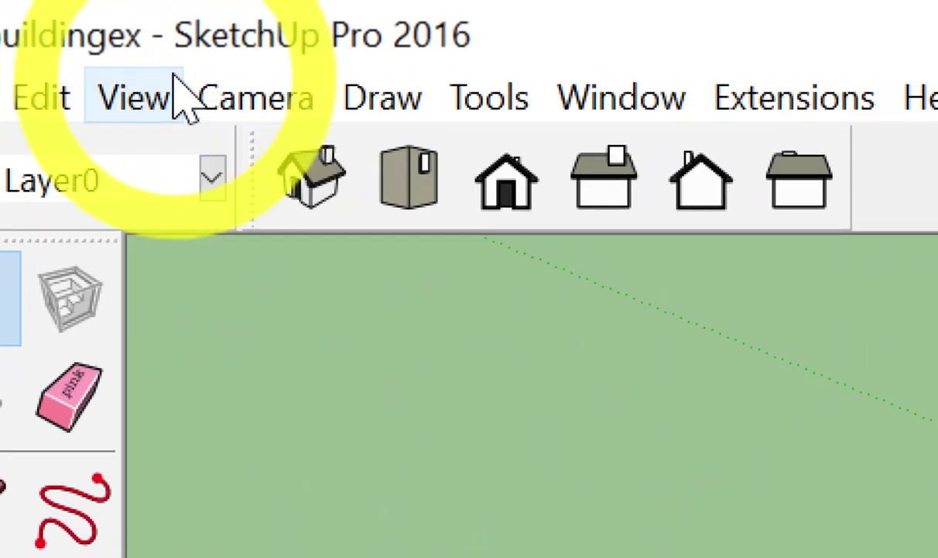
{"action": "left_click", "coordinate": [70, 22]}
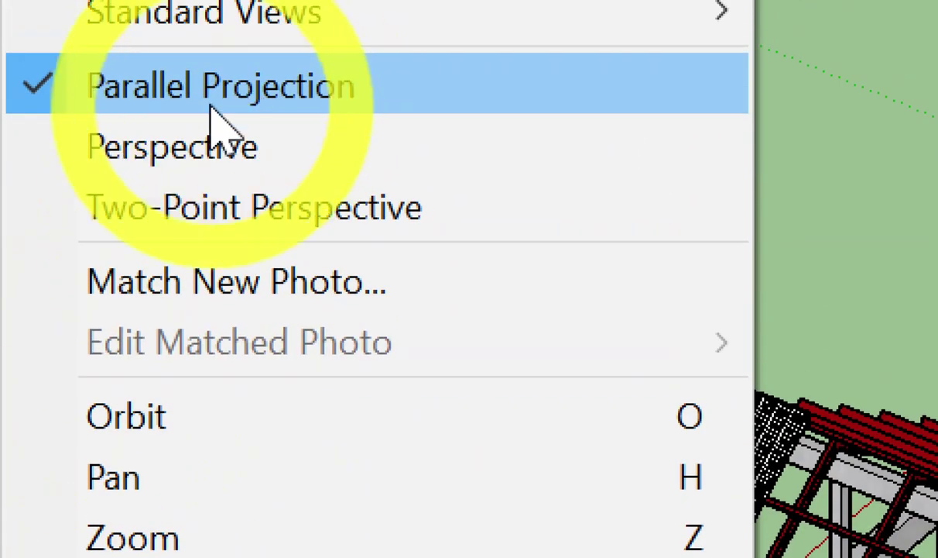
{"action": "left_click", "coordinate": [217, 139]}
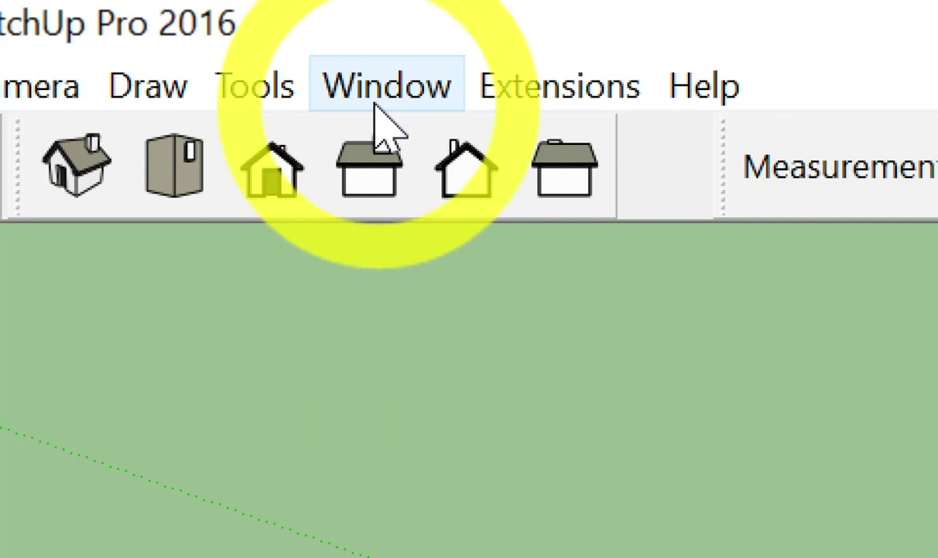
- Go to the Shortcuts page of System Preferences and use Reset All to restore default shortcuts
{"action": "left_click", "coordinate": [377, 107]}
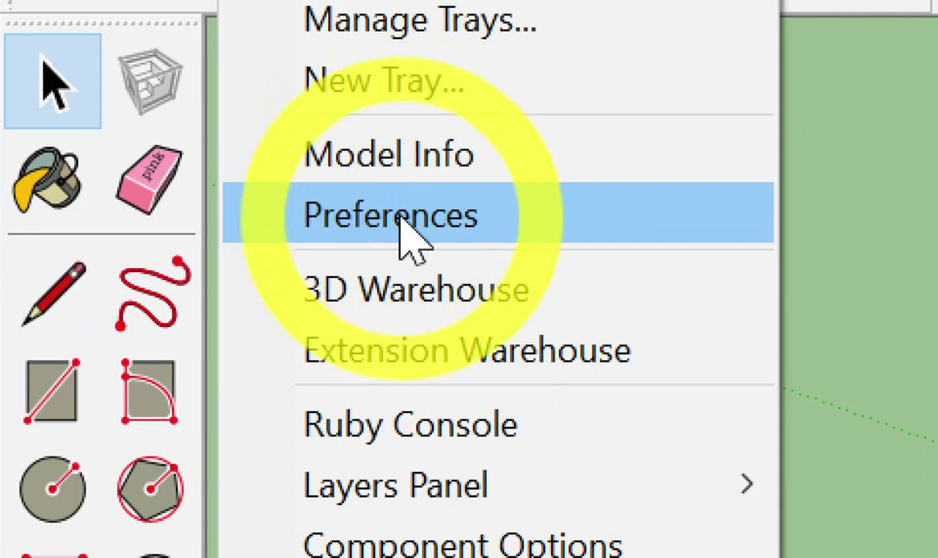
{"action": "left_click", "coordinate": [401, 218]}
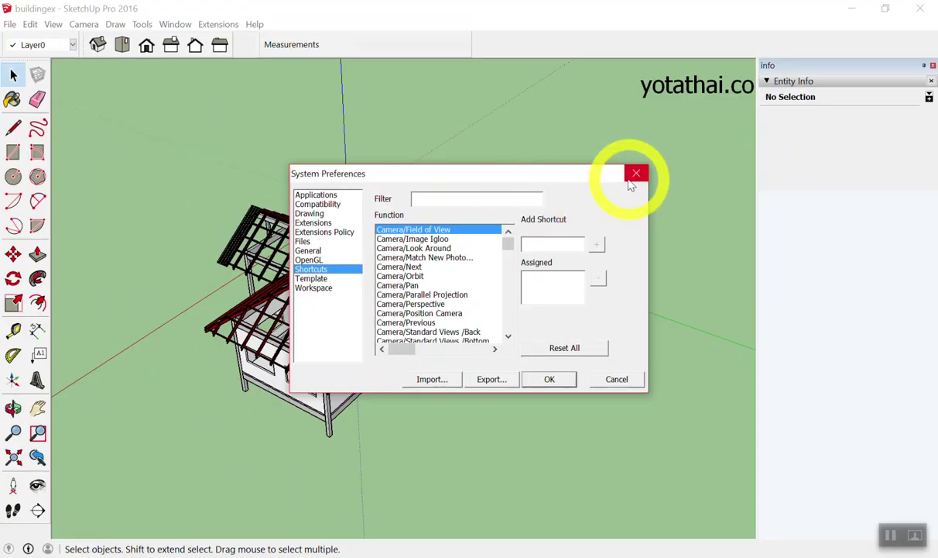
{"action": "left_click", "coordinate": [633, 175]}
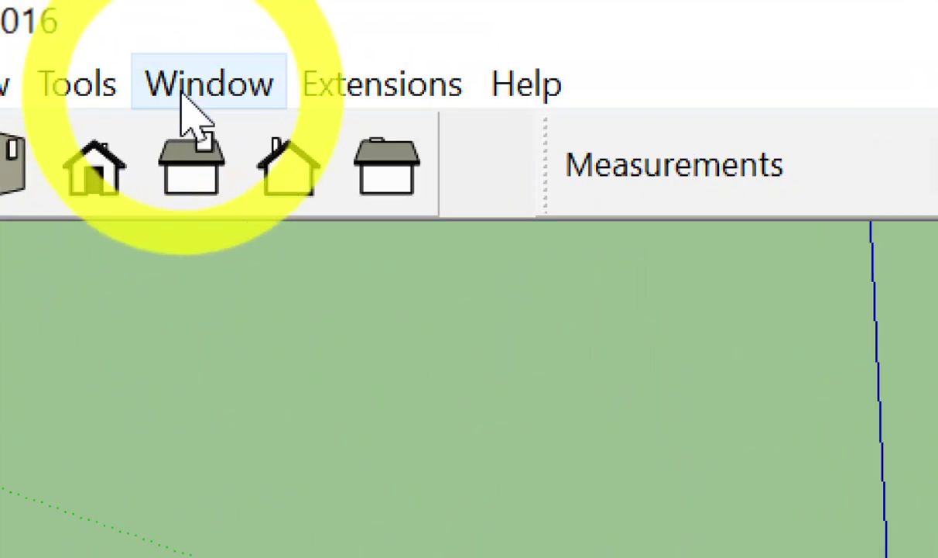
{"action": "left_click", "coordinate": [183, 94]}
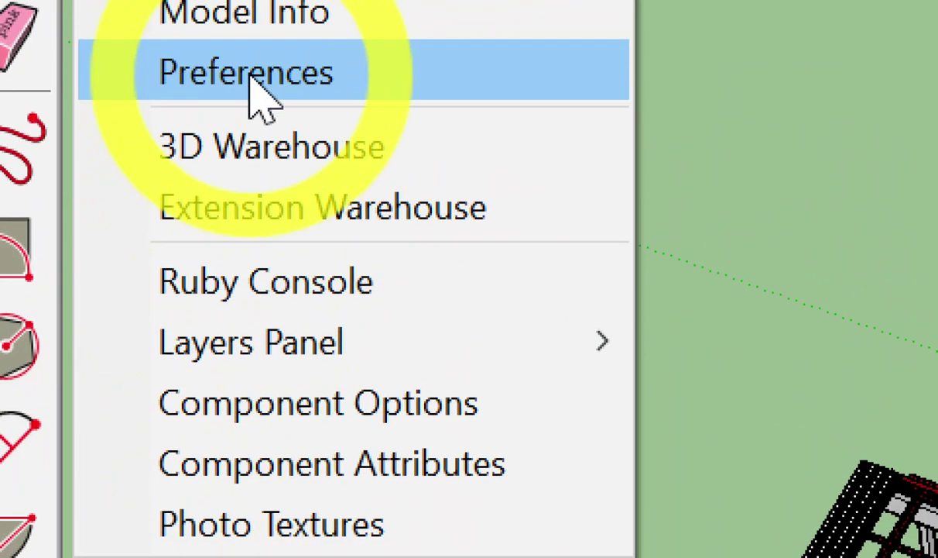
{"action": "left_click", "coordinate": [249, 17]}
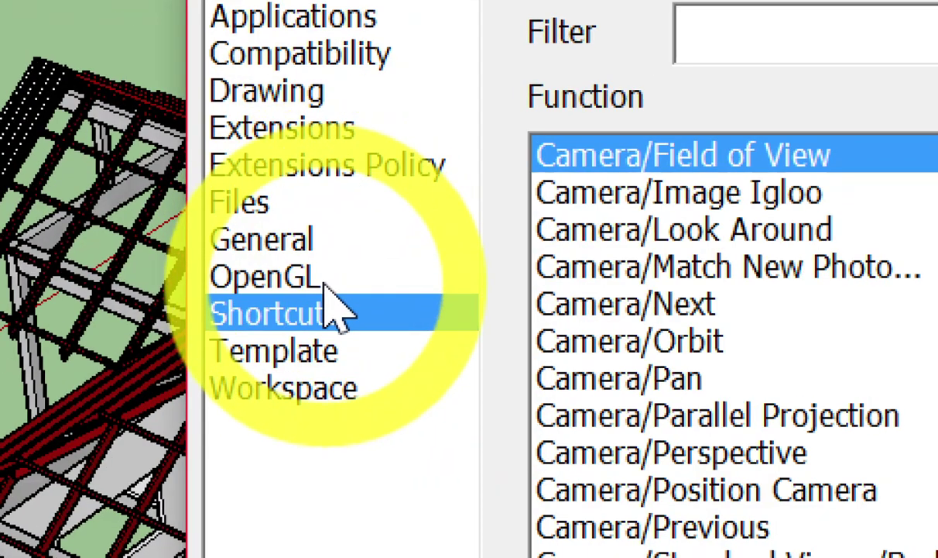
{"action": "left_click", "coordinate": [328, 283]}
{"action": "left_click", "coordinate": [422, 318]}
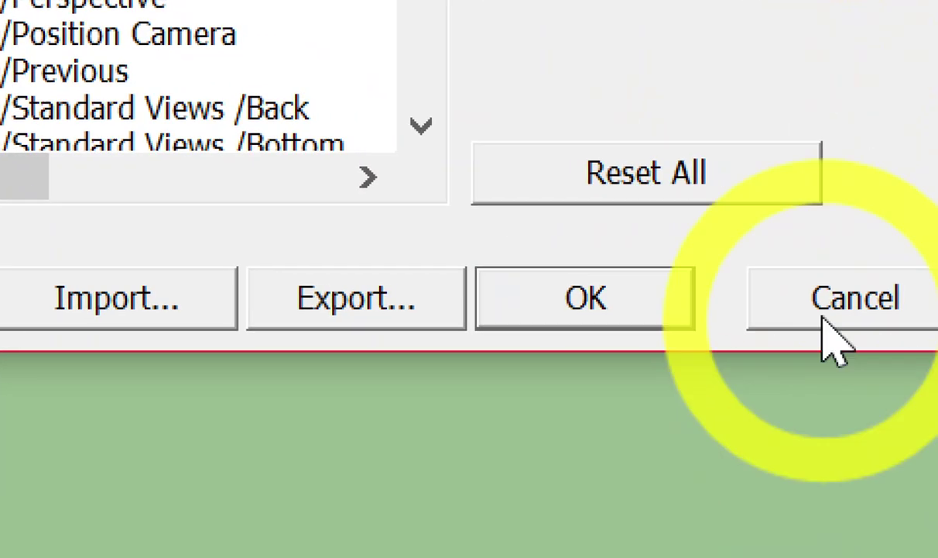
{"action": "left_click", "coordinate": [655, 186]}
{"action": "left_click", "coordinate": [655, 185]}
{"action": "left_click", "coordinate": [655, 186]}
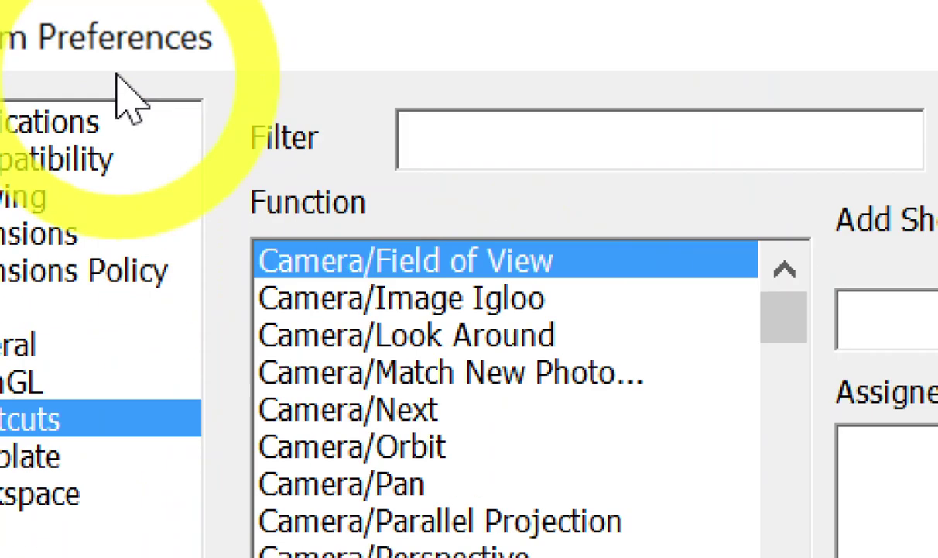
- Filter the shortcuts by 'line' and confirm Draw/Lines/Line is assigned the L key
{"action": "left_click", "coordinate": [460, 143]}
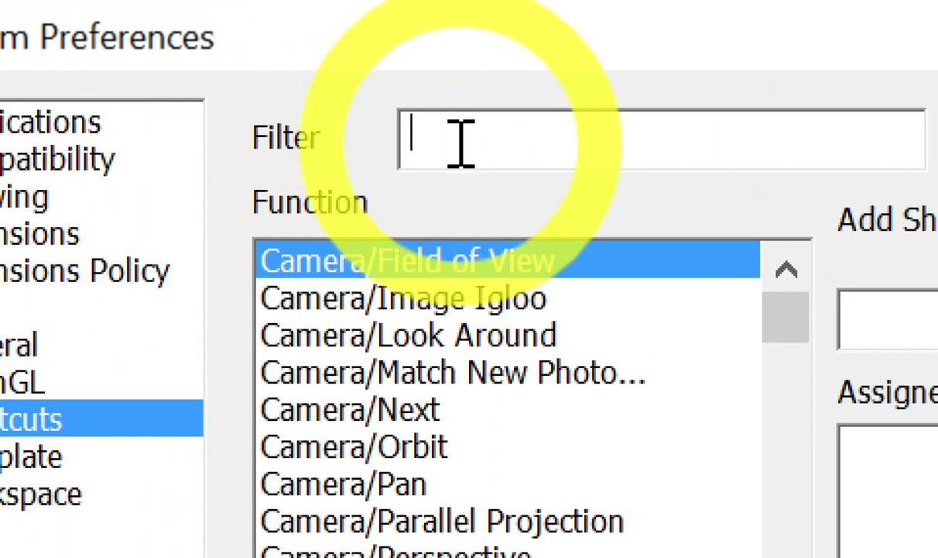
{"action": "type", "text": "line"}
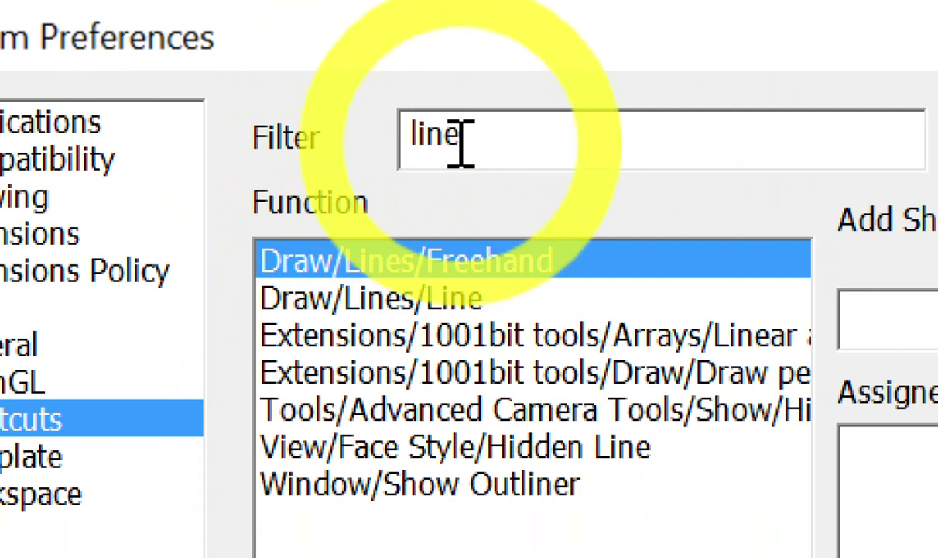
{"action": "key", "text": "BackSpace"}
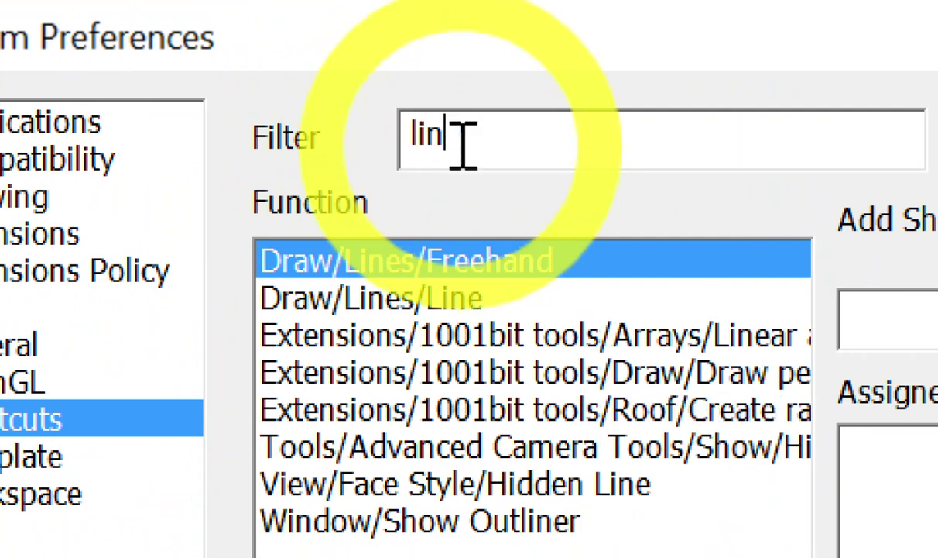
{"action": "key", "text": "BackSpace"}
{"action": "key", "text": "BackSpace"}
{"action": "key", "text": "BackSpace"}
{"action": "type", "text": "li"}
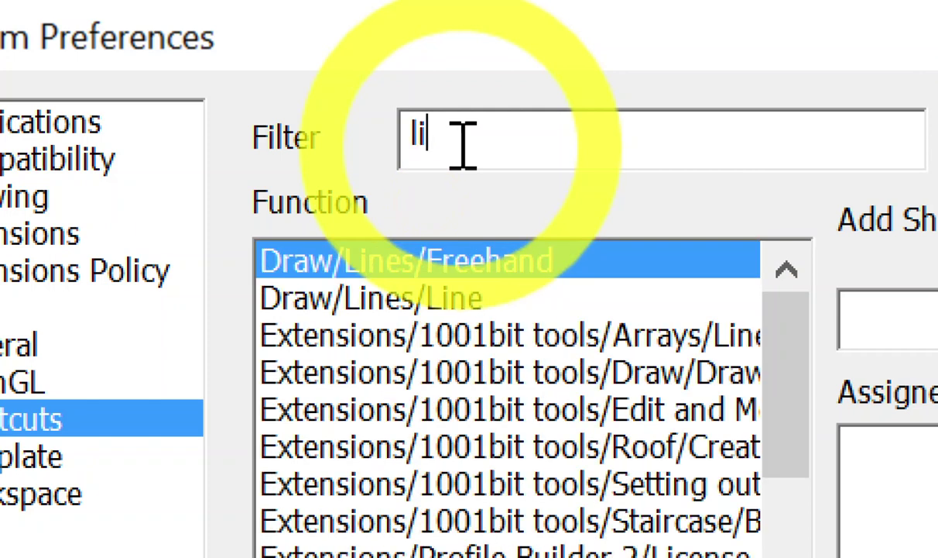
{"action": "type", "text": "ne"}
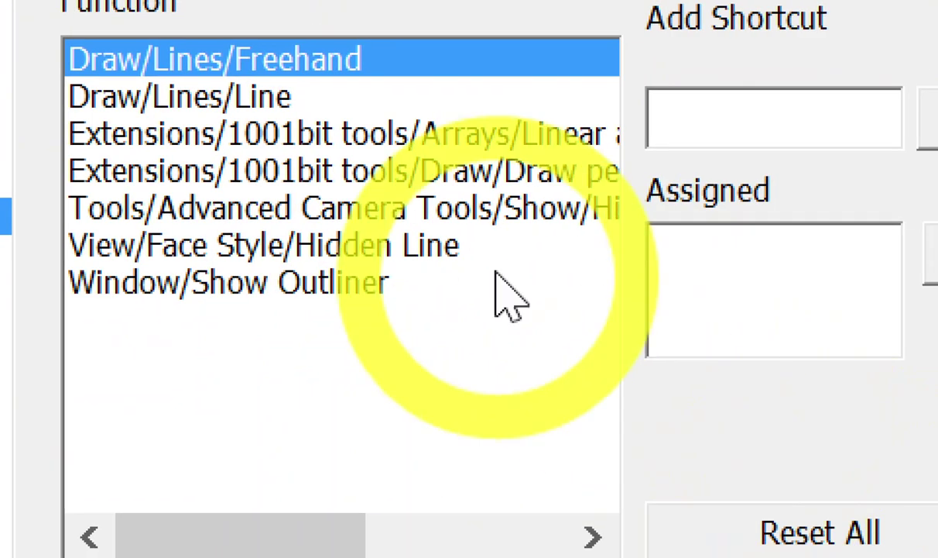
{"action": "left_click", "coordinate": [128, 99]}
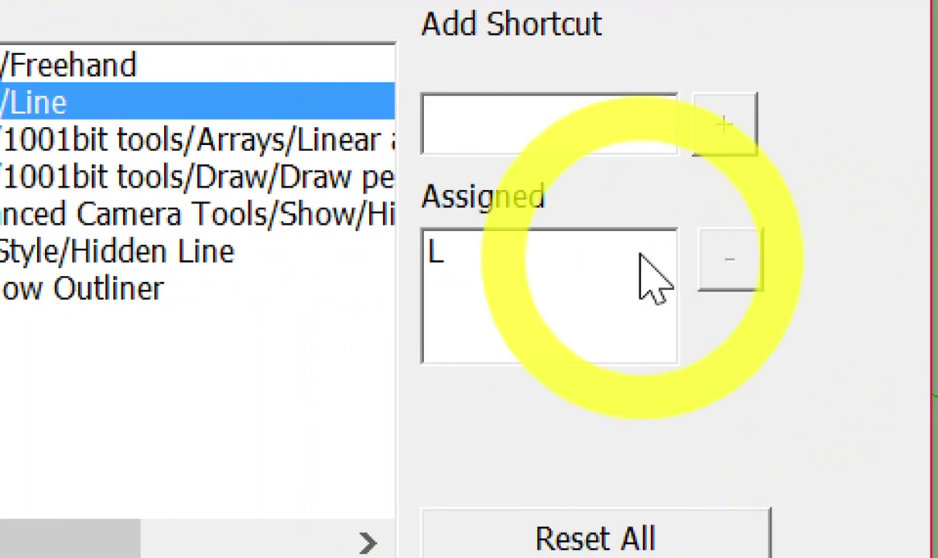
{"action": "left_click", "coordinate": [587, 249]}
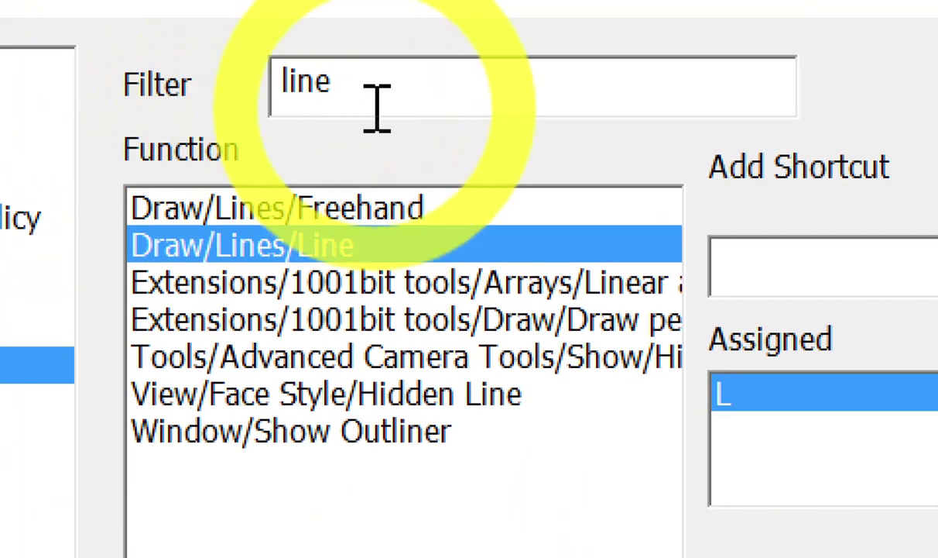
{"action": "left_click_drag", "start_coordinate": [377, 104], "coordinate": [211, 115]}
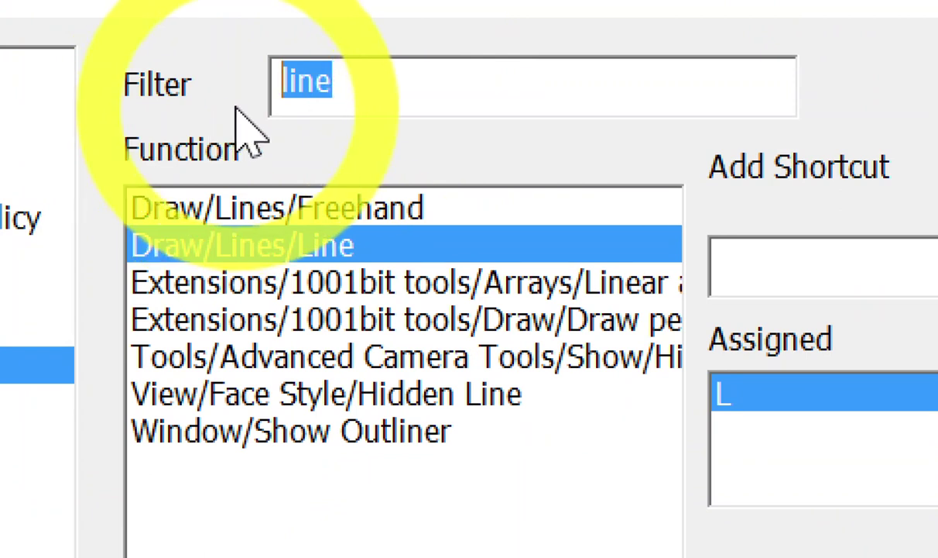
{"action": "key", "text": "BackSpace"}
{"action": "type", "text": "pe"}
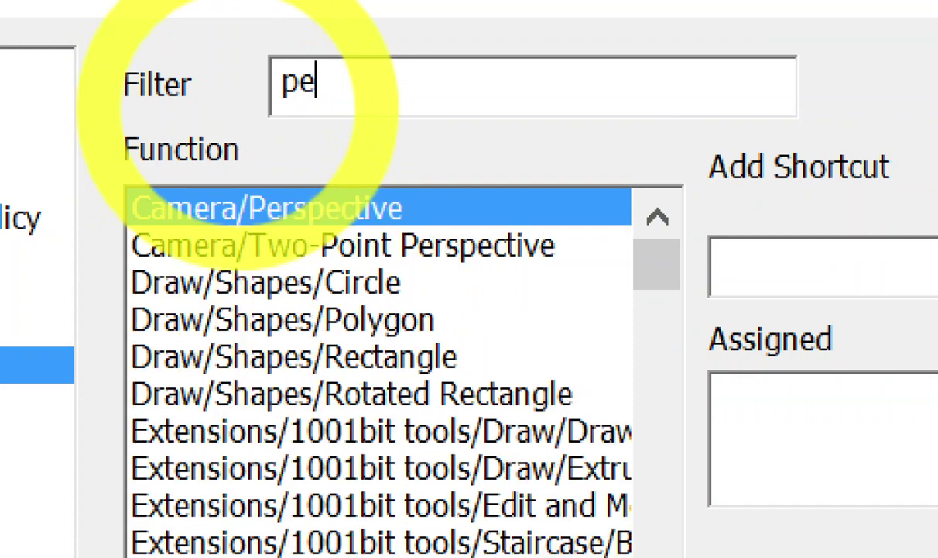
{"action": "type", "text": "r"}
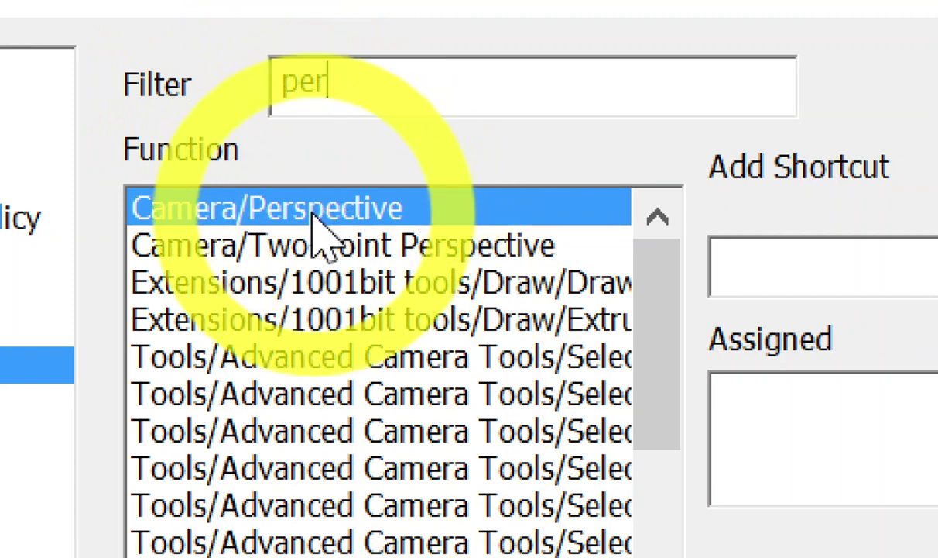
{"action": "left_click", "coordinate": [341, 99]}
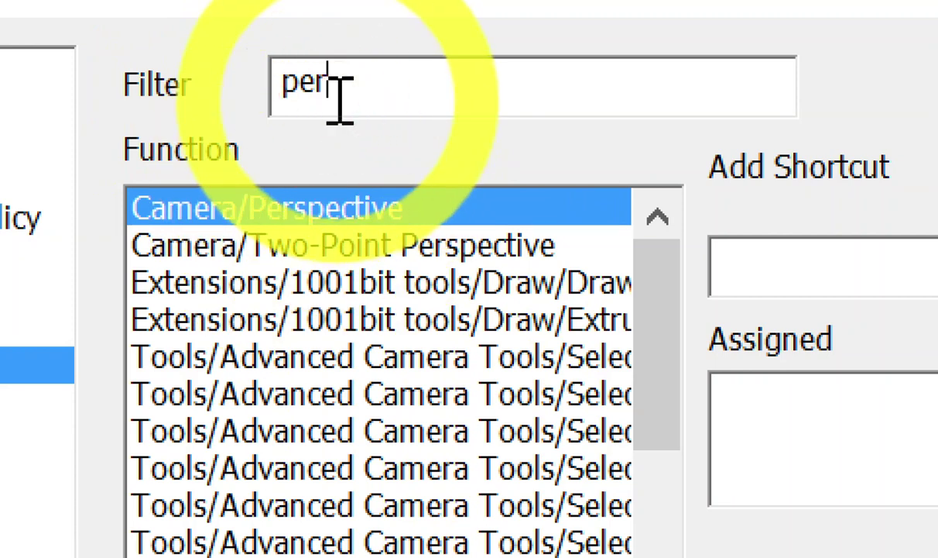
{"action": "left_click", "coordinate": [639, 172]}
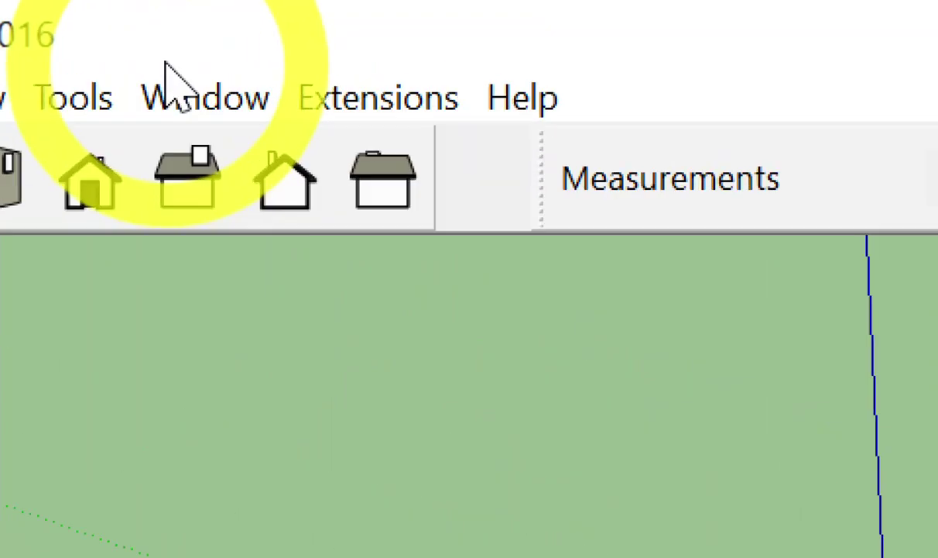
{"action": "left_click", "coordinate": [166, 28]}
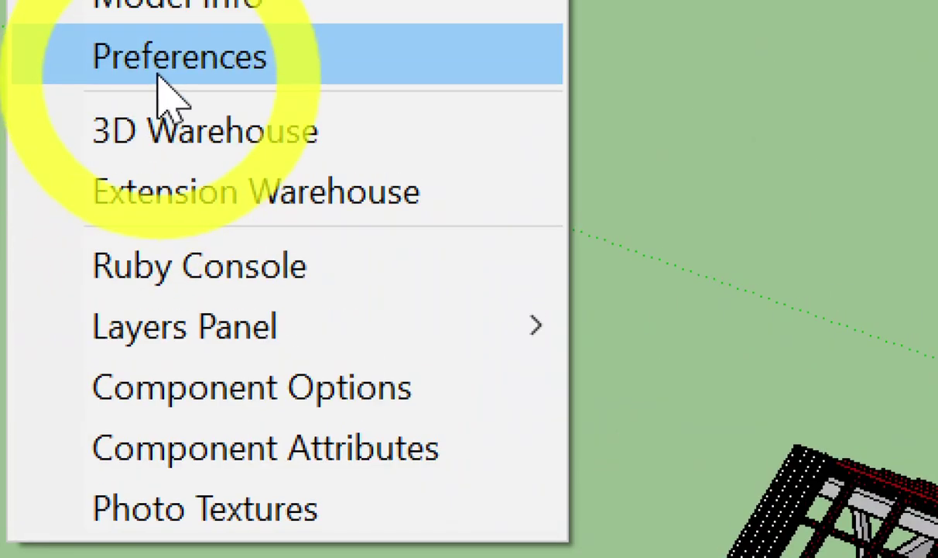
{"action": "left_click", "coordinate": [159, 77]}
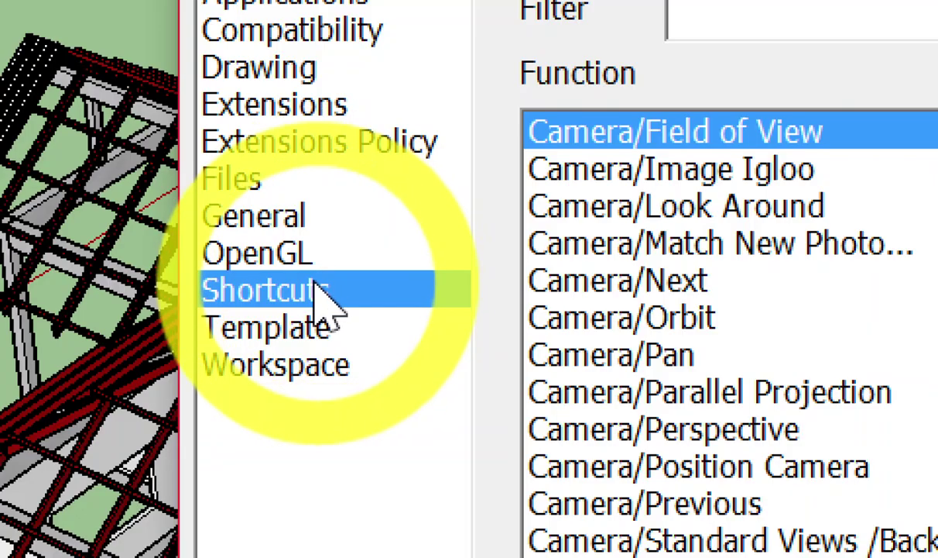
{"action": "left_click", "coordinate": [288, 288]}
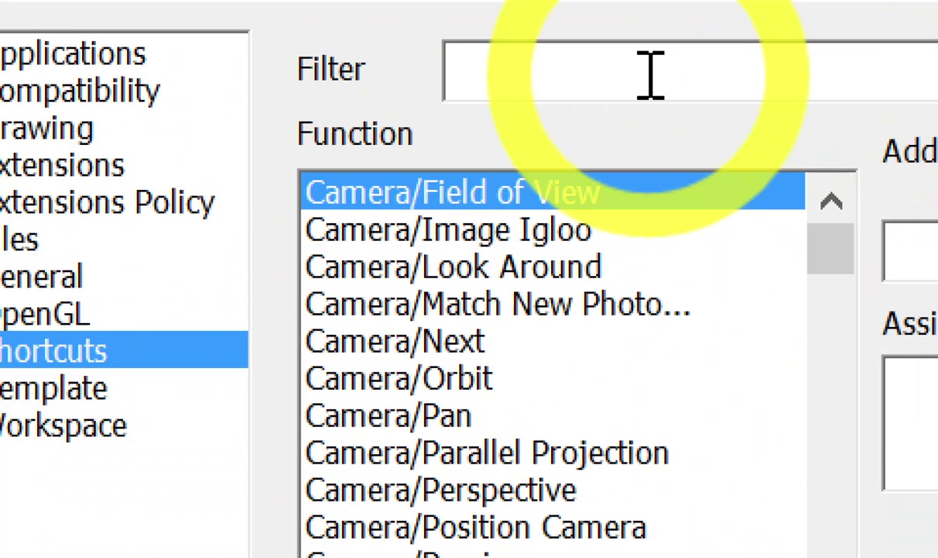
{"action": "left_click", "coordinate": [657, 13]}
{"action": "type", "text": "p"}
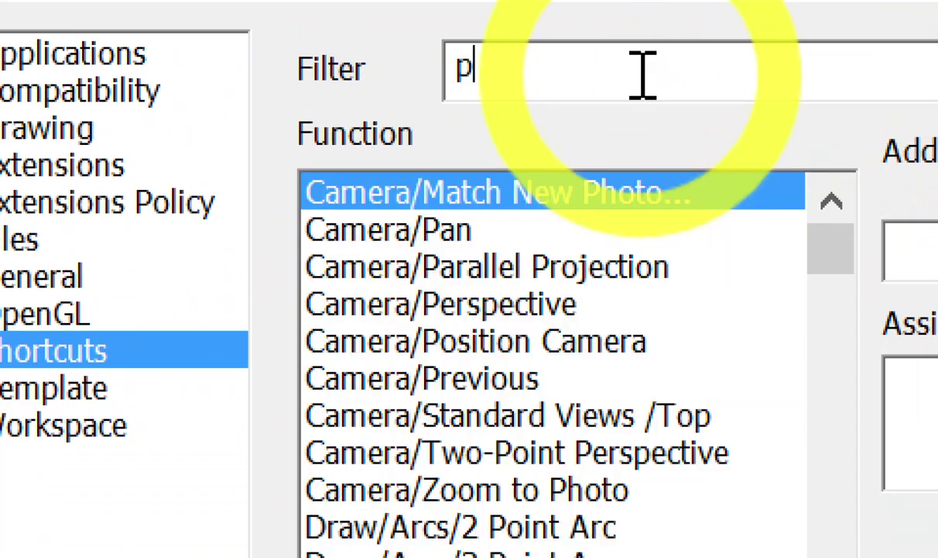
{"action": "type", "text": "er"}
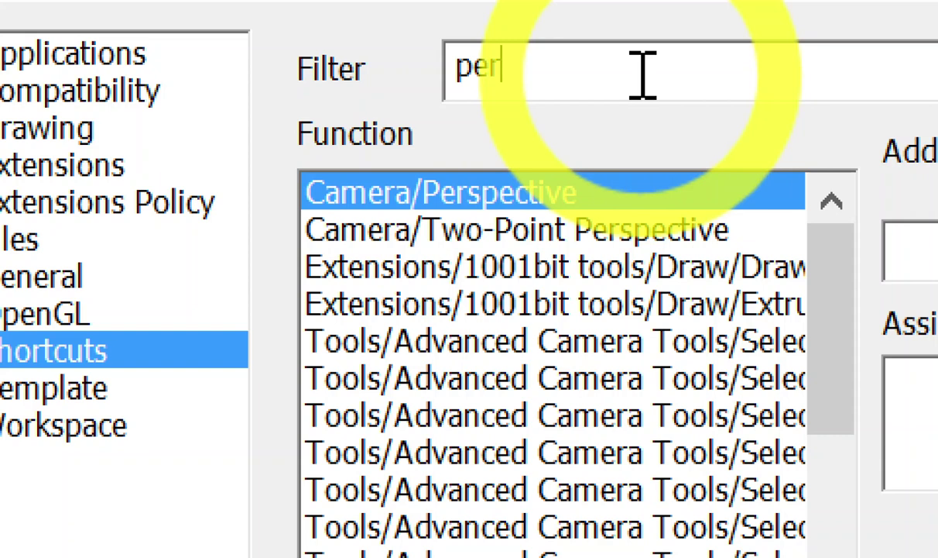
{"action": "left_click", "coordinate": [592, 209]}
{"action": "left_click", "coordinate": [635, 263]}
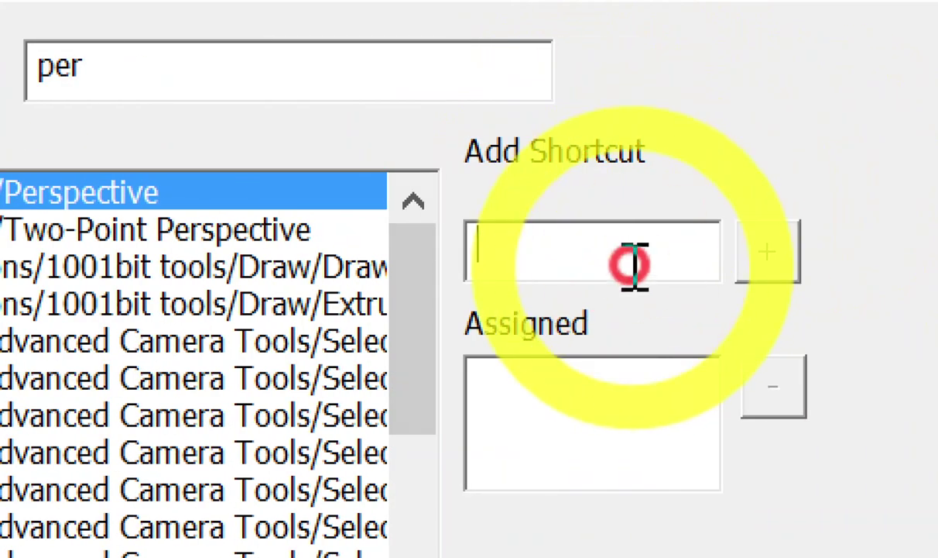
{"action": "key", "text": "v"}
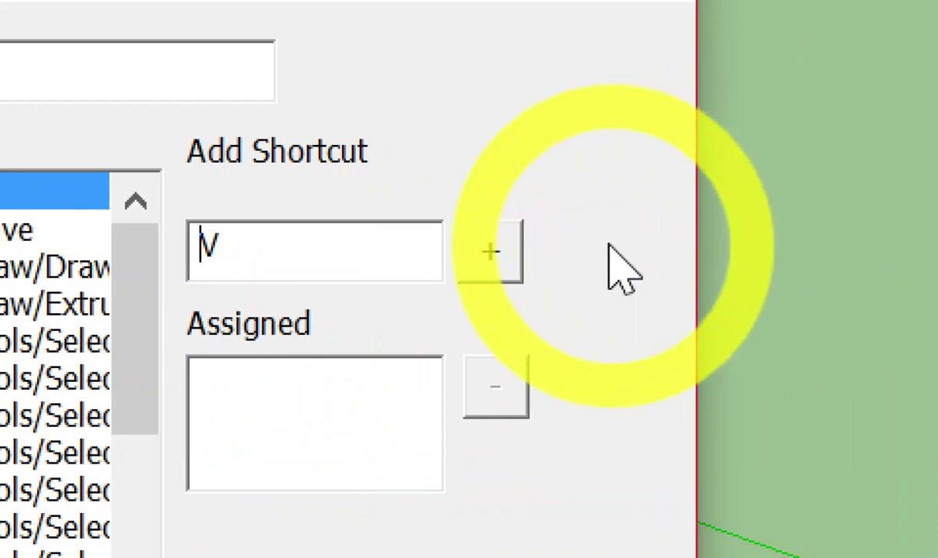
{"action": "left_click", "coordinate": [491, 253]}
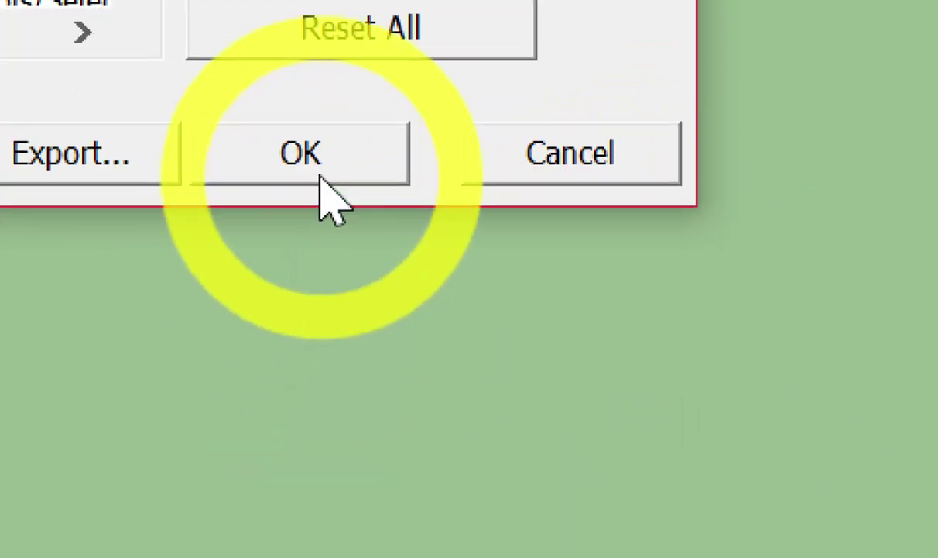
{"action": "left_click", "coordinate": [320, 177]}
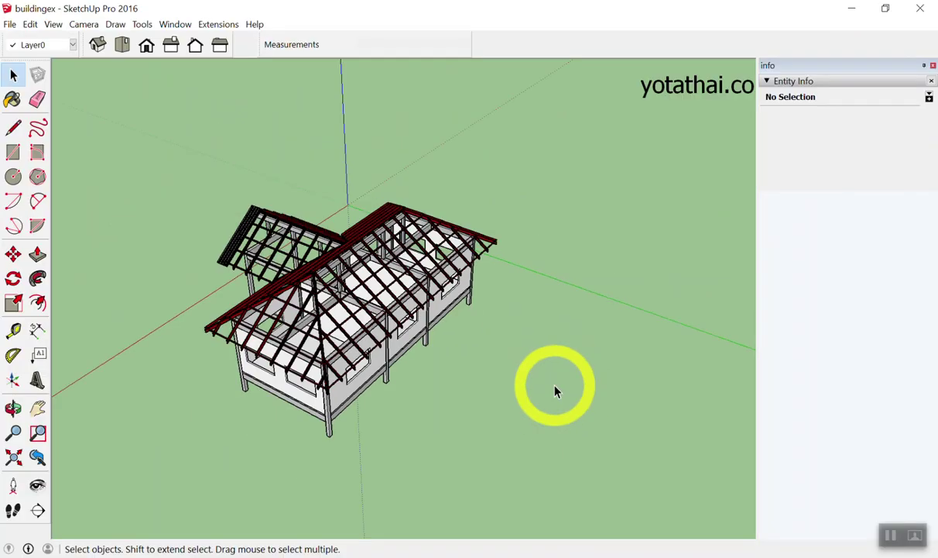
- Show the house in Front view and go to the Shortcuts page of Preferences
{"action": "left_click", "coordinate": [149, 48]}
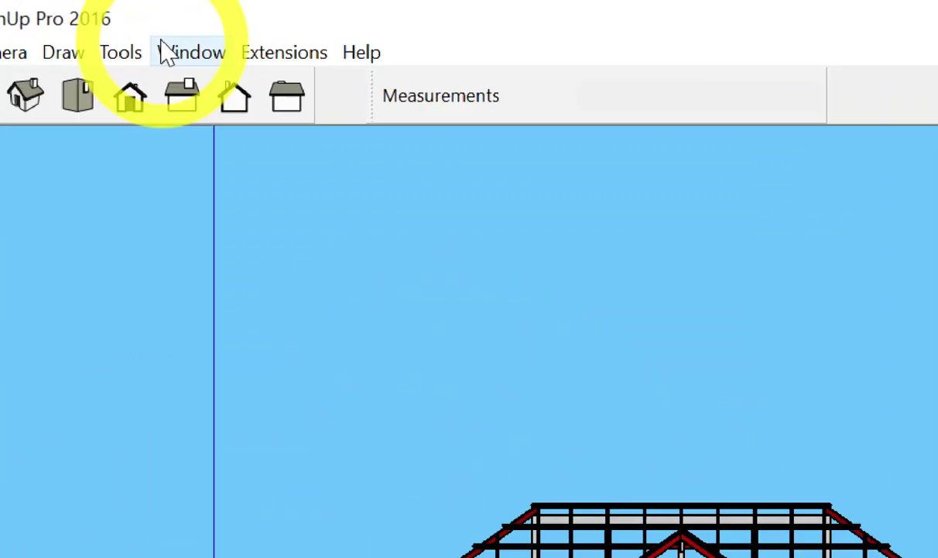
{"action": "left_click", "coordinate": [175, 24]}
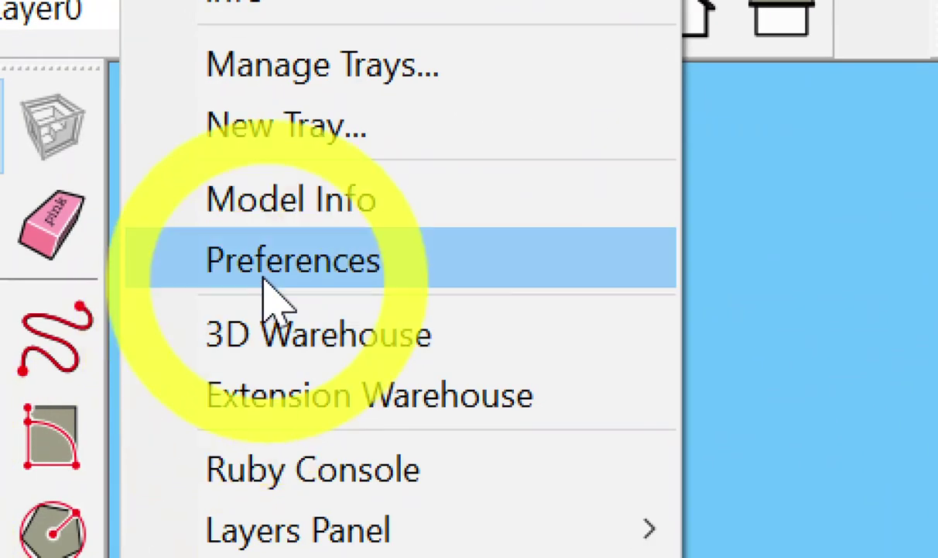
{"action": "left_click", "coordinate": [124, 409]}
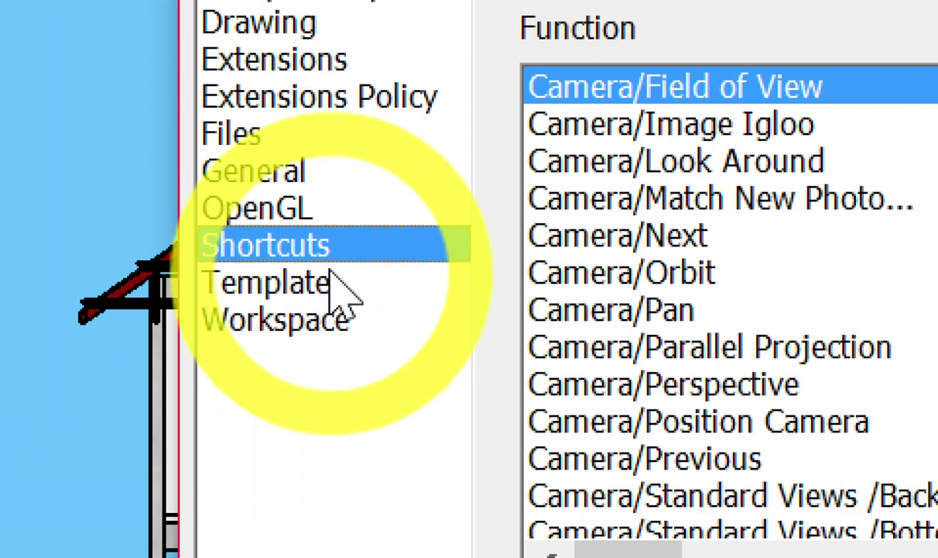
{"action": "left_click", "coordinate": [401, 320]}
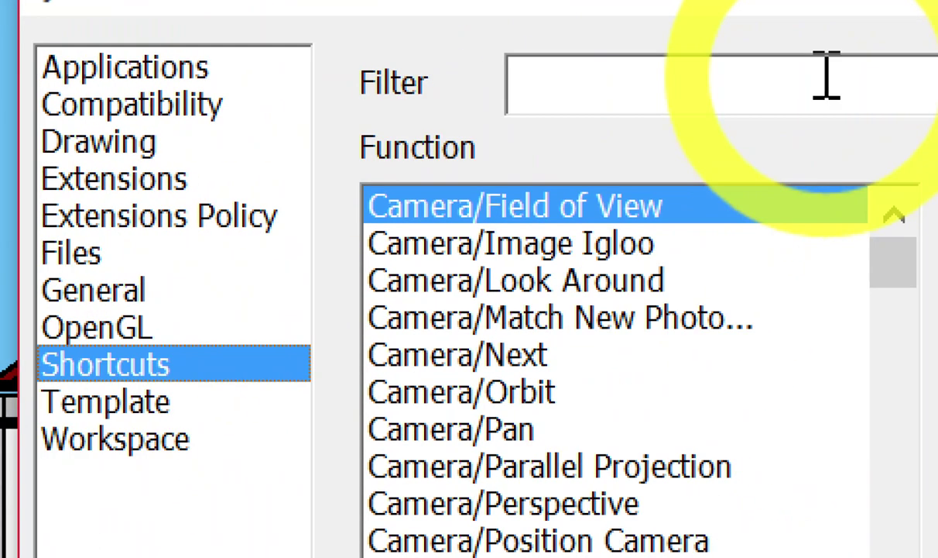
- Filter shortcuts by 'per', confirm Camera/Perspective is assigned V, and accept with OK
{"action": "left_click", "coordinate": [798, 84]}
{"action": "type", "text": "per"}
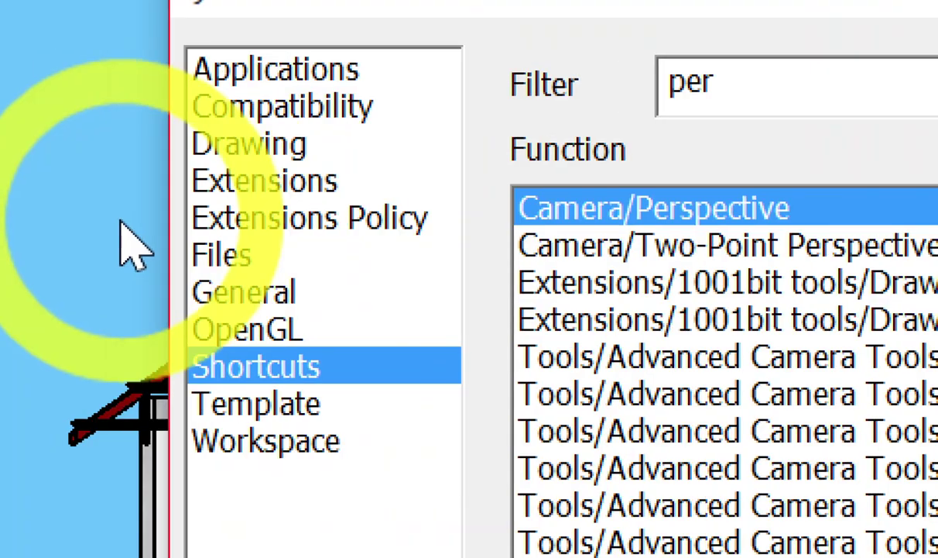
{"action": "left_click", "coordinate": [723, 203]}
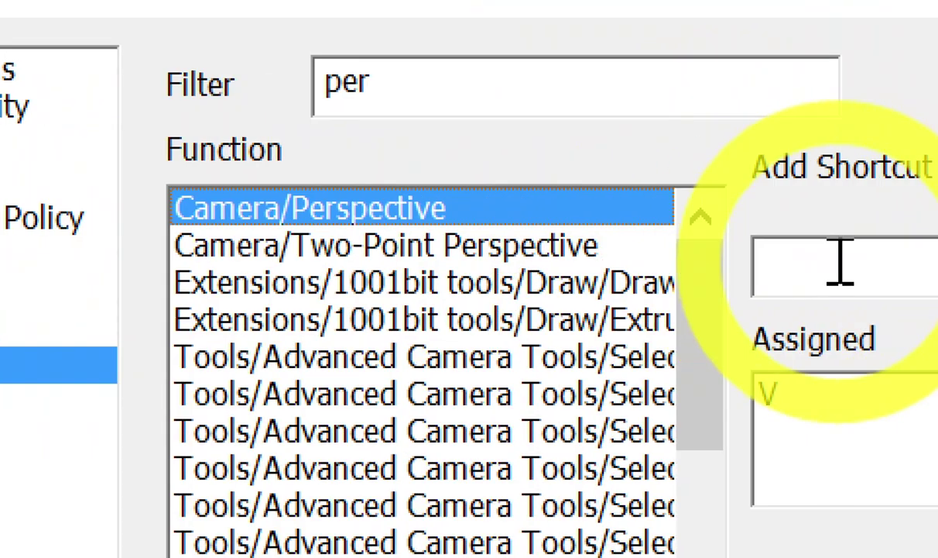
{"action": "left_click", "coordinate": [619, 293]}
{"action": "left_click", "coordinate": [586, 399]}
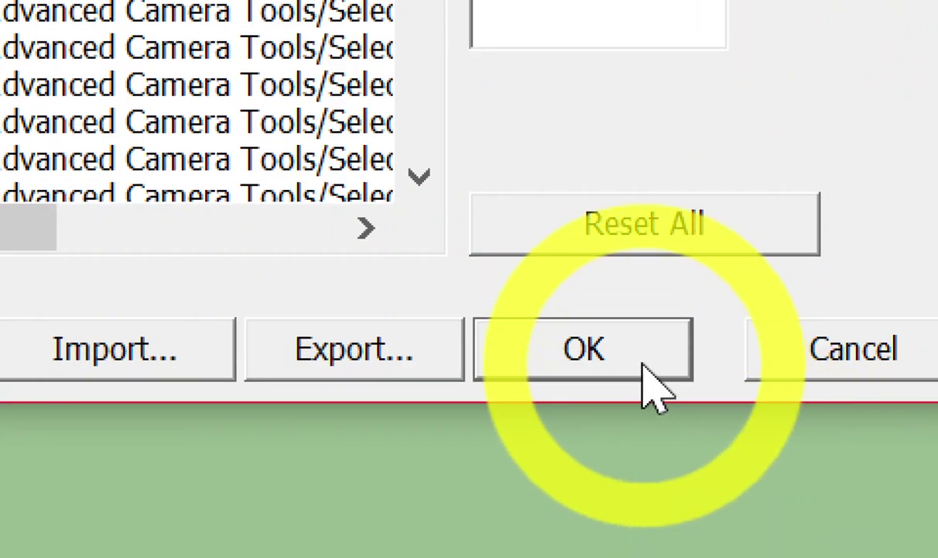
{"action": "left_click", "coordinate": [643, 364]}
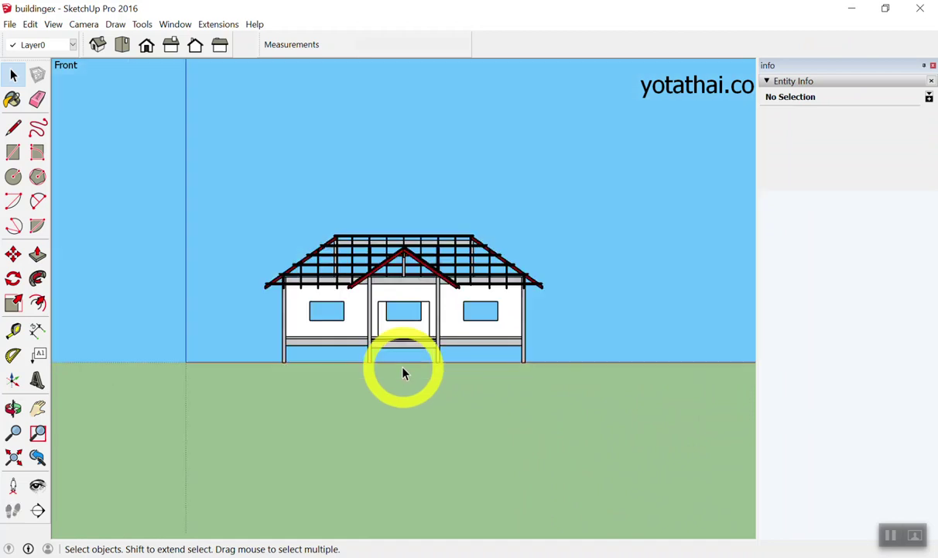
- Toggle perspective on and off with V, then orbit the house to look down on it
{"action": "key", "text": "v"}
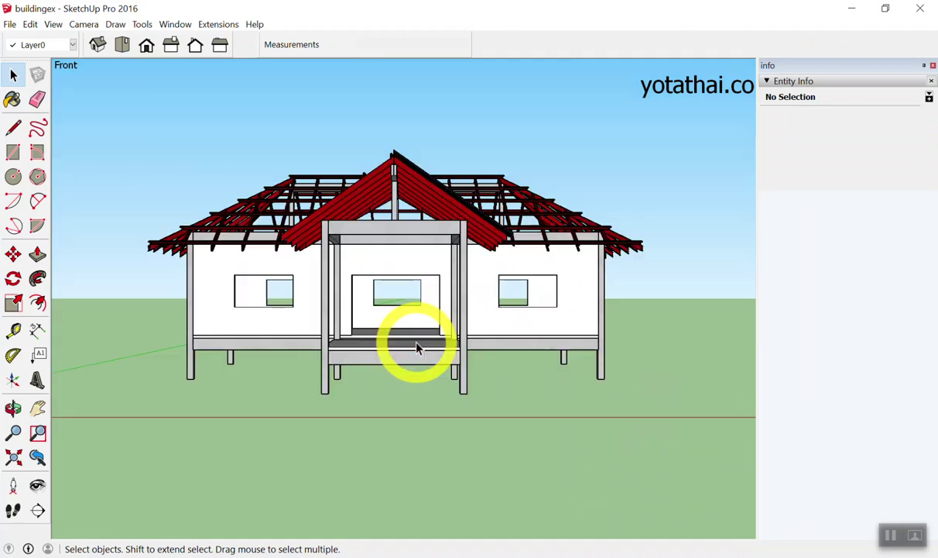
{"action": "key", "text": "v"}
{"action": "middle_click_drag", "start_coordinate": [563, 306], "coordinate": [288, 523]}
{"action": "scroll", "coordinate": [373, 335], "scroll_direction": "up", "scroll_amount": 2}
{"action": "scroll", "coordinate": [380, 341], "scroll_direction": "up", "scroll_amount": 2}
{"action": "mouse_move", "coordinate": [379, 341]}
{"action": "middle_mouse_down"}
{"action": "mouse_move", "coordinate": [203, 398]}
{"action": "mouse_move", "coordinate": [116, 387]}
{"action": "mouse_move", "coordinate": [493, 416]}
{"action": "mouse_move", "coordinate": [415, 387]}
{"action": "mouse_move", "coordinate": [460, 230]}
{"action": "mouse_move", "coordinate": [450, 303]}
{"action": "mouse_move", "coordinate": [378, 192]}
{"action": "middle_mouse_up"}
{"action": "scroll", "coordinate": [372, 192], "scroll_direction": "up", "scroll_amount": 1}
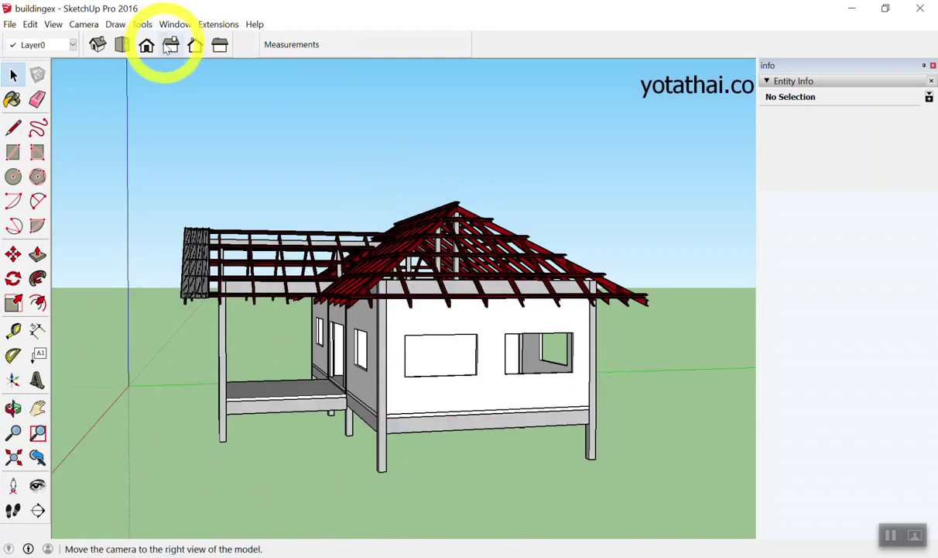
- Show the house in the Right elevation view and adjust the zoom
{"action": "left_click", "coordinate": [170, 45]}
{"action": "scroll", "coordinate": [433, 356], "scroll_direction": "up", "scroll_amount": 1}
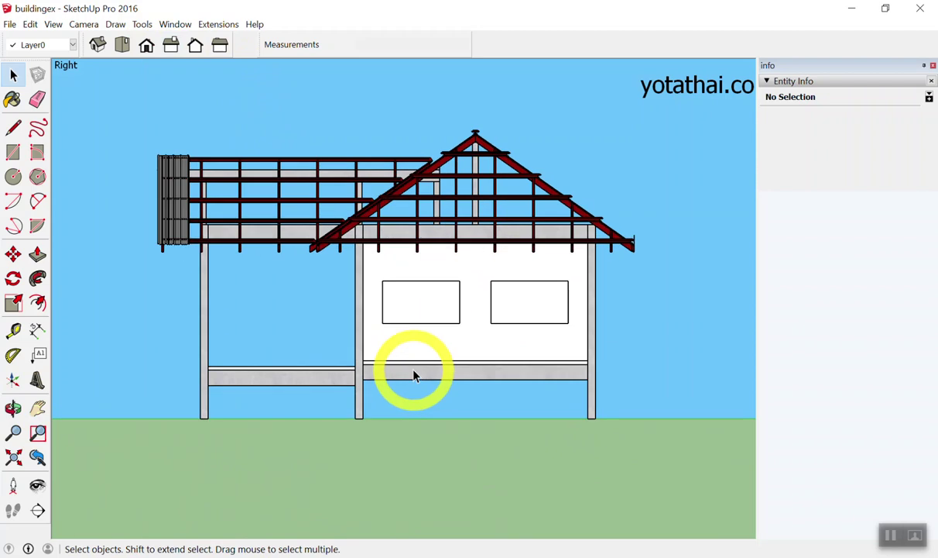
{"action": "scroll", "coordinate": [414, 375], "scroll_direction": "down", "scroll_amount": 2}
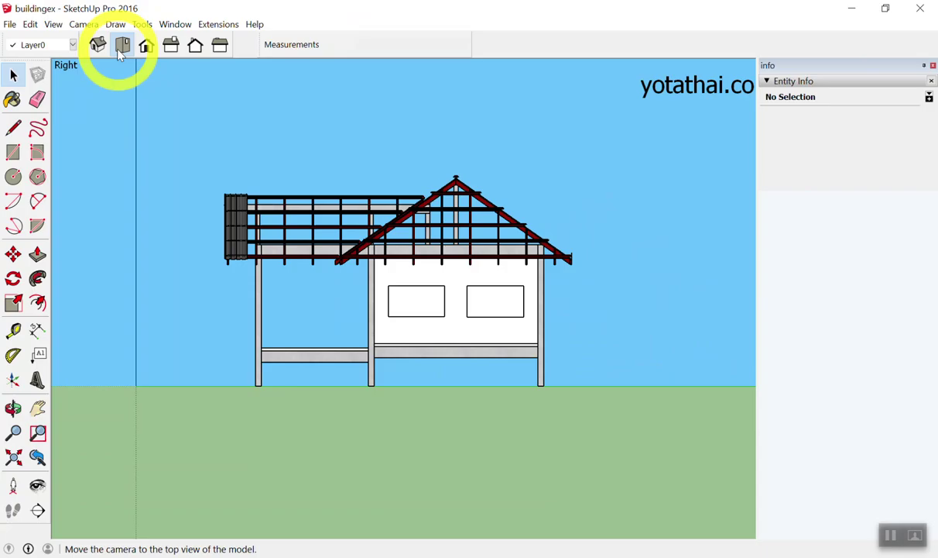
- Show the house in Top view, then cycle through Front, Right and back to Top
{"action": "left_click", "coordinate": [122, 44]}
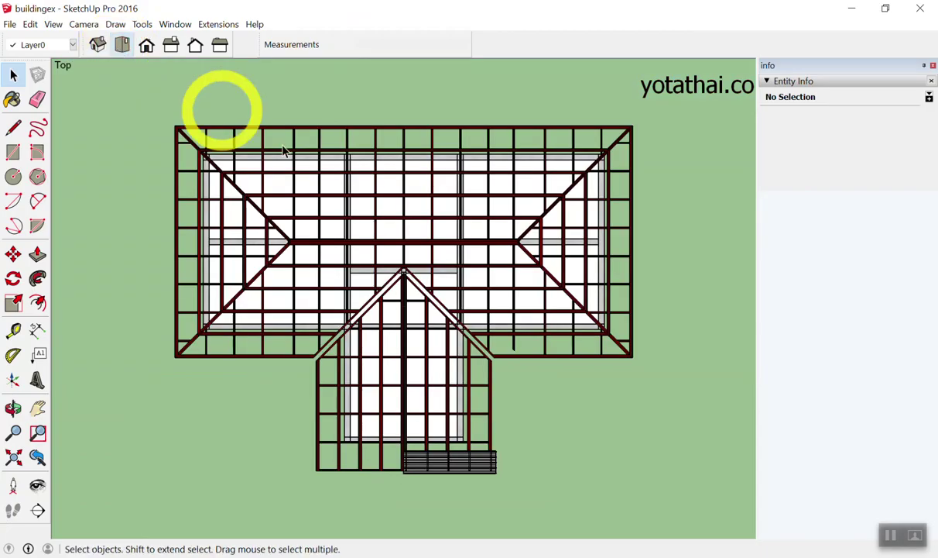
{"action": "scroll", "coordinate": [395, 319], "scroll_direction": "down", "scroll_amount": 5}
{"action": "scroll", "coordinate": [633, 464], "scroll_direction": "up", "scroll_amount": 3}
{"action": "scroll", "coordinate": [454, 307], "scroll_direction": "down", "scroll_amount": 2}
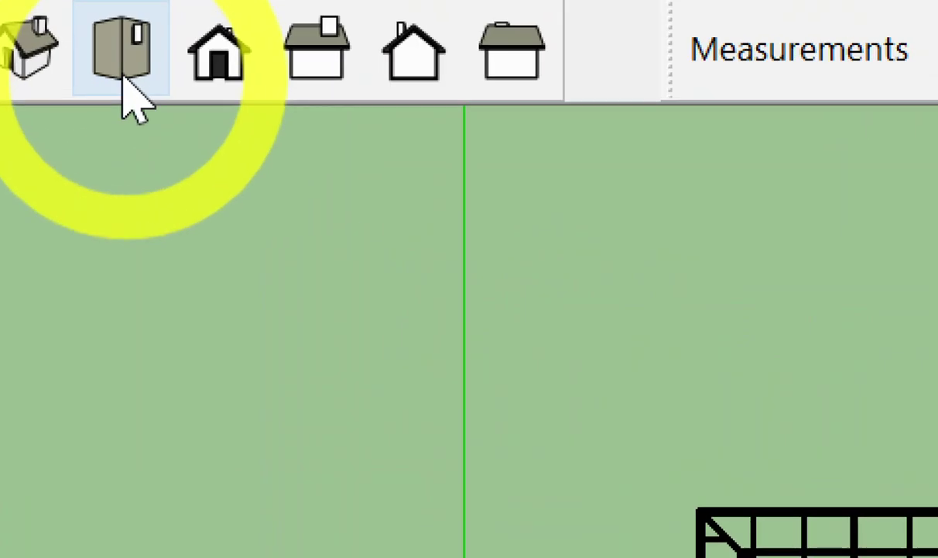
{"action": "left_click", "coordinate": [123, 48]}
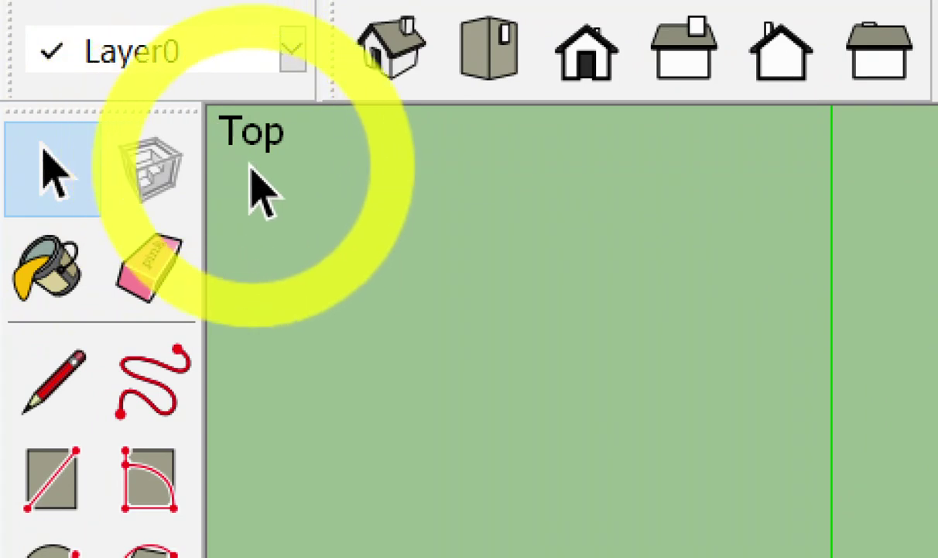
{"action": "left_click", "coordinate": [563, 81]}
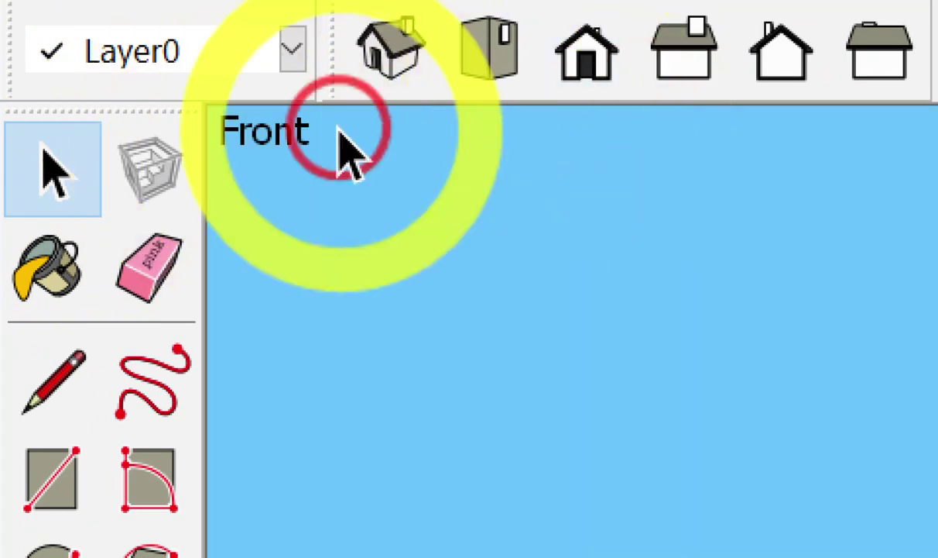
{"action": "left_click", "coordinate": [670, 73]}
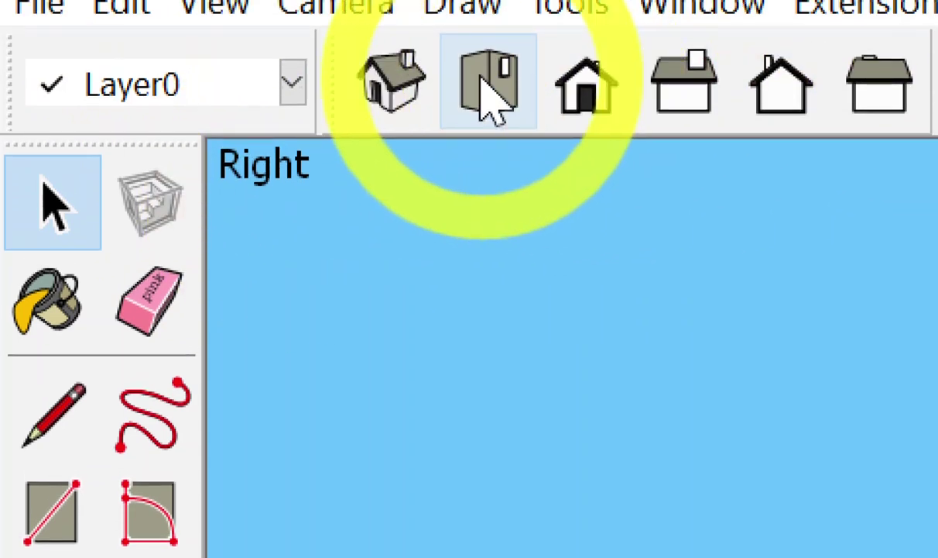
{"action": "left_click", "coordinate": [483, 80]}
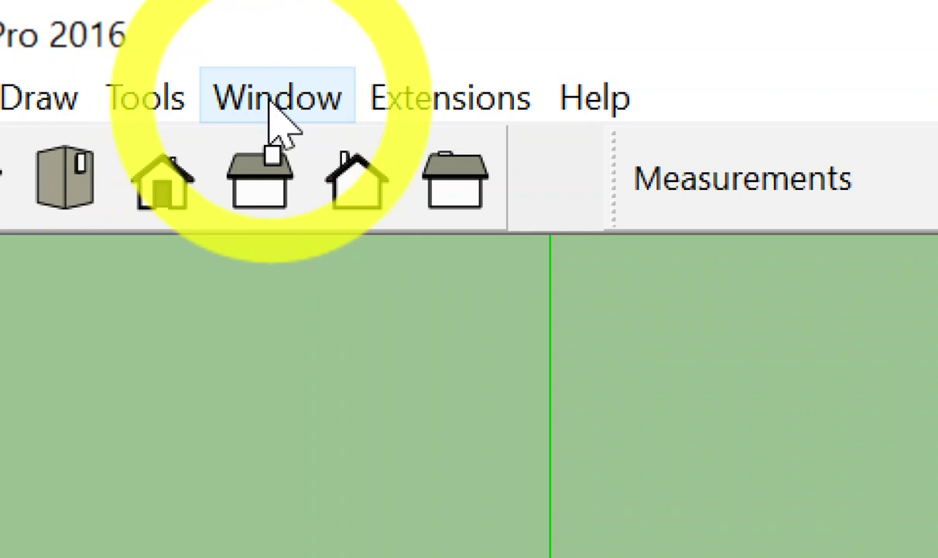
- Open the Shortcuts preferences and filter the function list by 'top'
{"action": "left_click", "coordinate": [271, 105]}
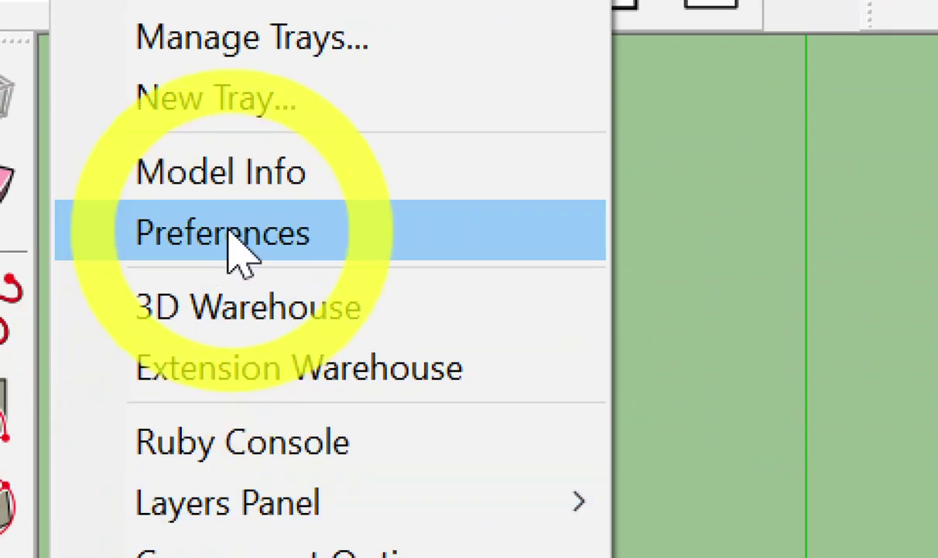
{"action": "left_click", "coordinate": [236, 252]}
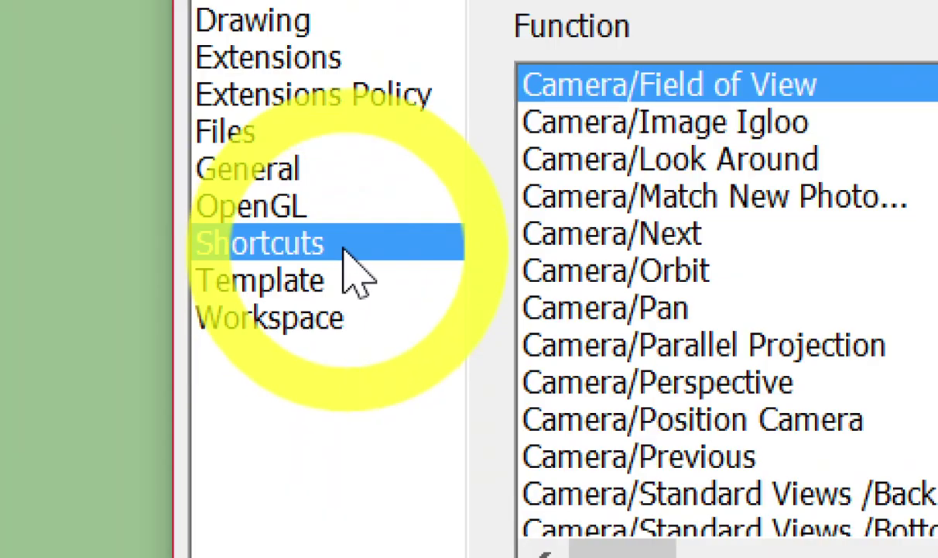
{"action": "left_click", "coordinate": [344, 267]}
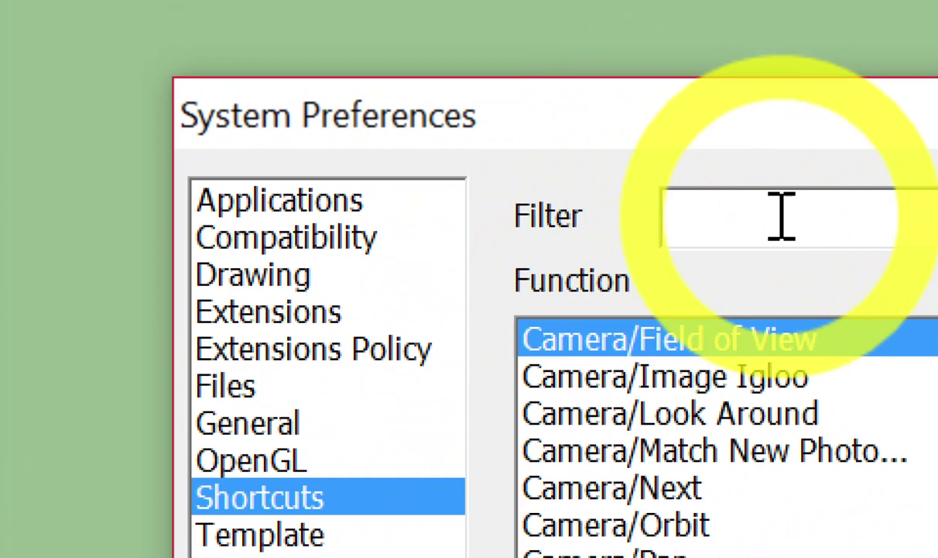
{"action": "left_click", "coordinate": [781, 216]}
{"action": "type", "text": "top"}
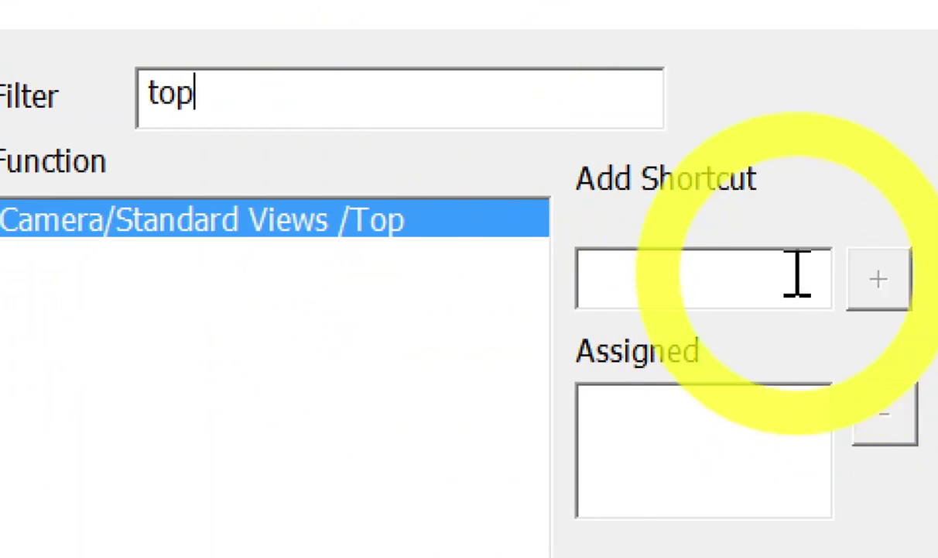
- Assign Shift+V to Camera/Standard Views /Top and check it in the shortcut list
{"action": "left_click", "coordinate": [797, 275]}
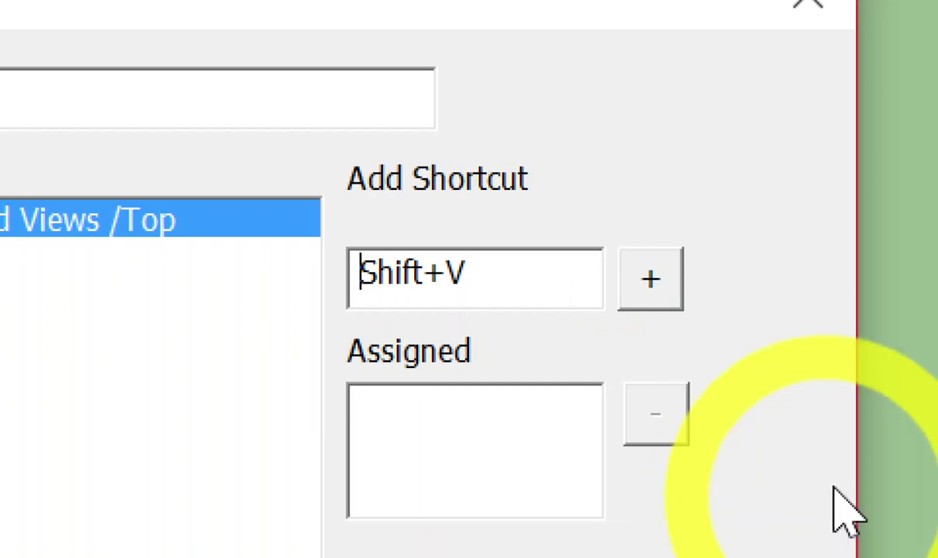
{"action": "left_click", "coordinate": [675, 285]}
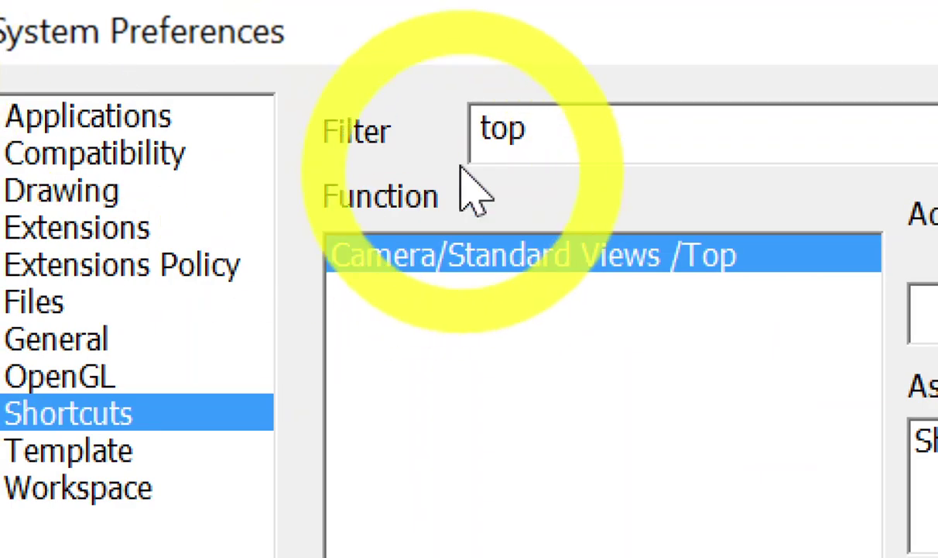
{"action": "left_click", "coordinate": [535, 138]}
{"action": "left_click", "coordinate": [839, 267]}
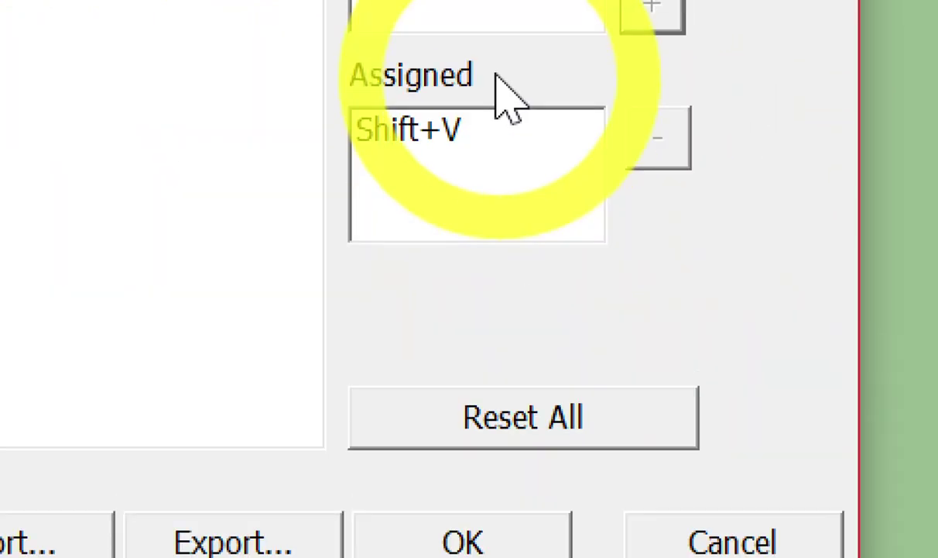
{"action": "left_click", "coordinate": [341, 228]}
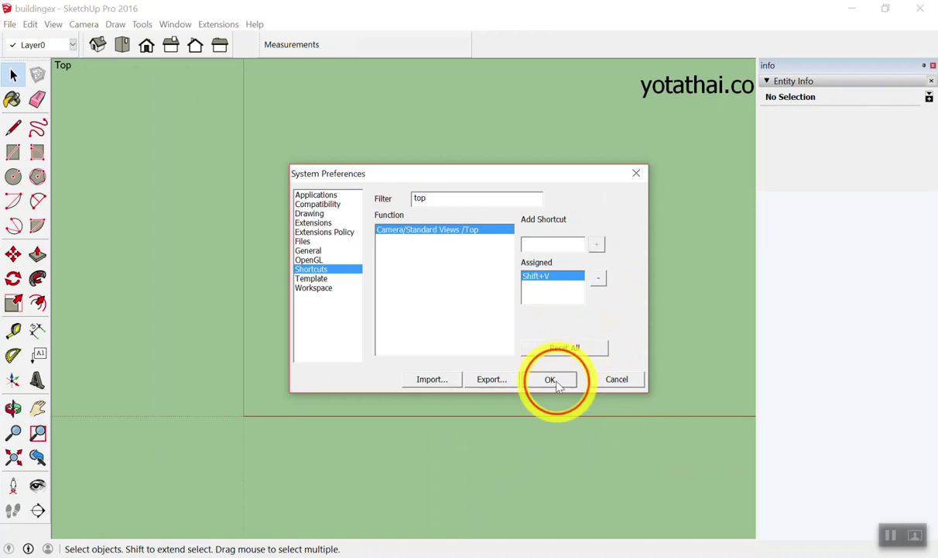
- Close preferences, inspect the house from the Iso view, then show a perspective Top view
{"action": "left_click", "coordinate": [553, 379]}
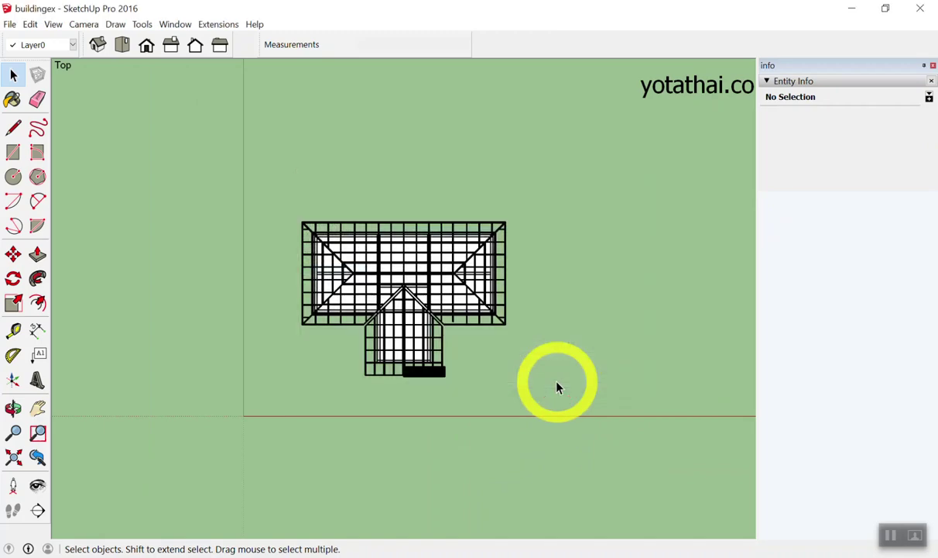
{"action": "mouse_move", "coordinate": [557, 387]}
{"action": "middle_mouse_down"}
{"action": "mouse_move", "coordinate": [295, 63]}
{"action": "mouse_move", "coordinate": [251, 195]}
{"action": "mouse_move", "coordinate": [560, 266]}
{"action": "middle_mouse_up"}
{"action": "left_click", "coordinate": [97, 44]}
{"action": "mouse_move", "coordinate": [193, 262]}
{"action": "middle_mouse_down"}
{"action": "mouse_move", "coordinate": [528, 418]}
{"action": "mouse_move", "coordinate": [194, 171]}
{"action": "middle_mouse_up"}
{"action": "scroll", "coordinate": [224, 203], "scroll_direction": "up", "scroll_amount": 3}
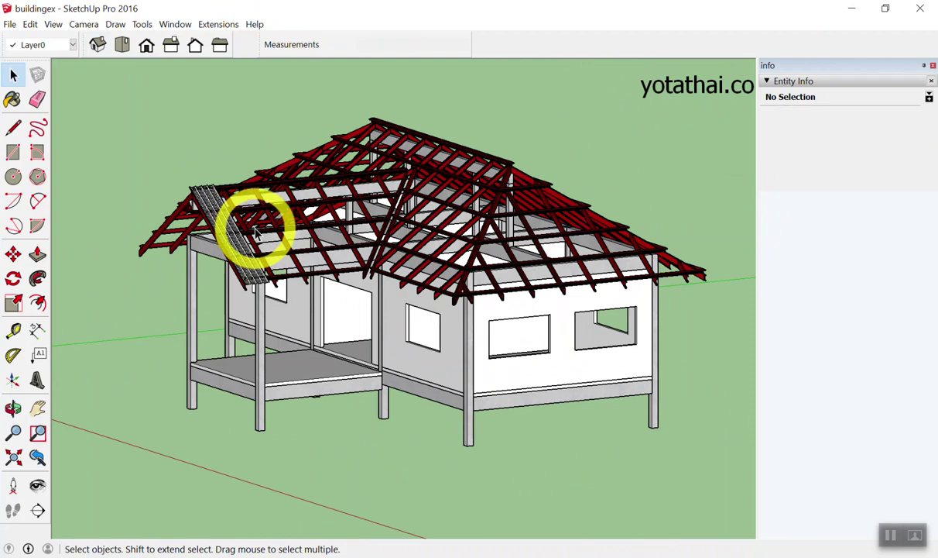
{"action": "key", "text": "F2"}
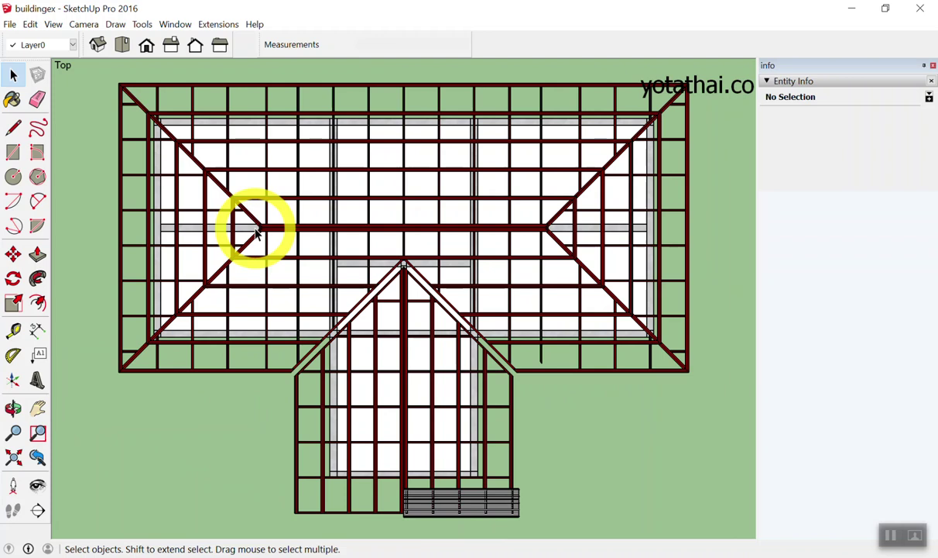
{"action": "key", "text": "v"}
{"action": "key", "text": "v"}
{"action": "key", "text": "v"}
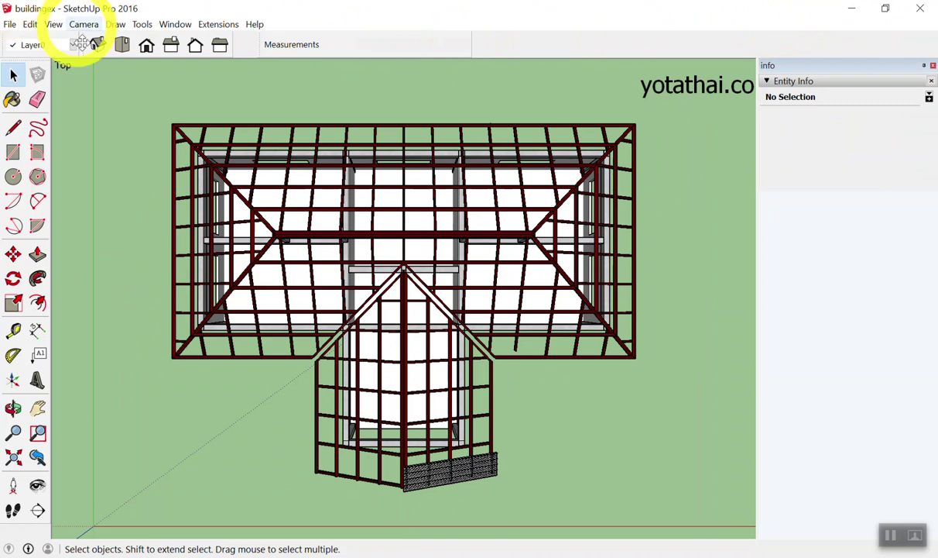
- Zoom out in Top view until the whole roof plan fits on screen
{"action": "scroll", "coordinate": [287, 185], "scroll_direction": "down", "scroll_amount": 3}
{"action": "scroll", "coordinate": [309, 193], "scroll_direction": "down", "scroll_amount": 2}
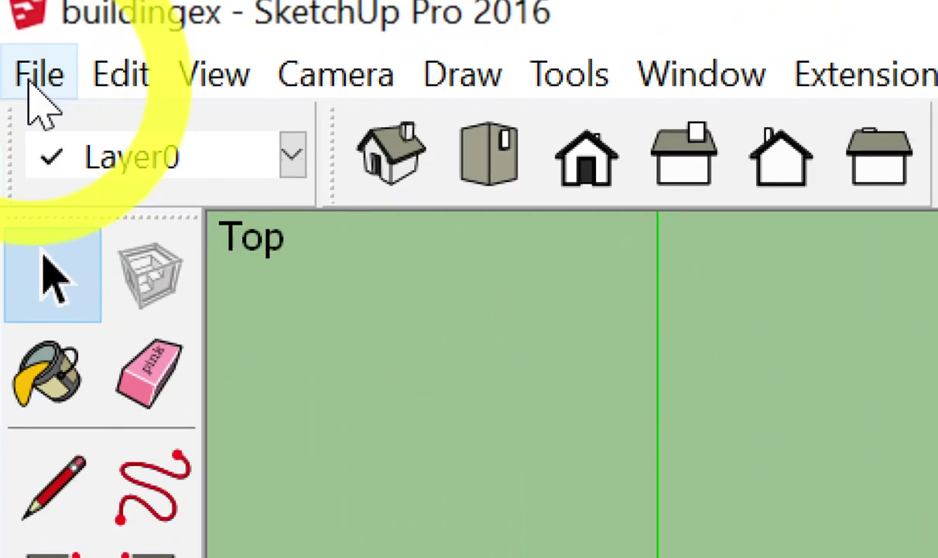
- Create a new model from the File menu, discarding unsaved changes to buildingex
{"action": "left_click", "coordinate": [35, 77]}
{"action": "left_click", "coordinate": [85, 154]}
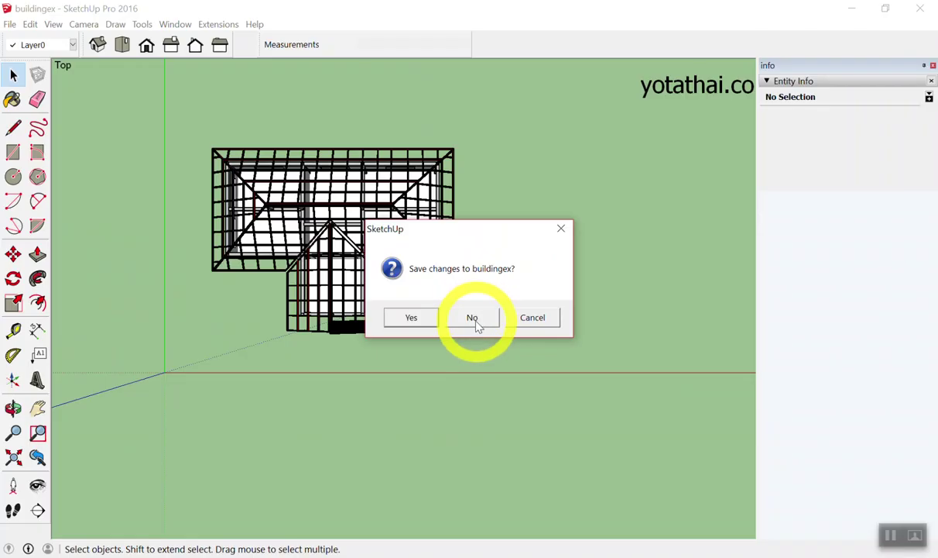
{"action": "left_click", "coordinate": [474, 318]}
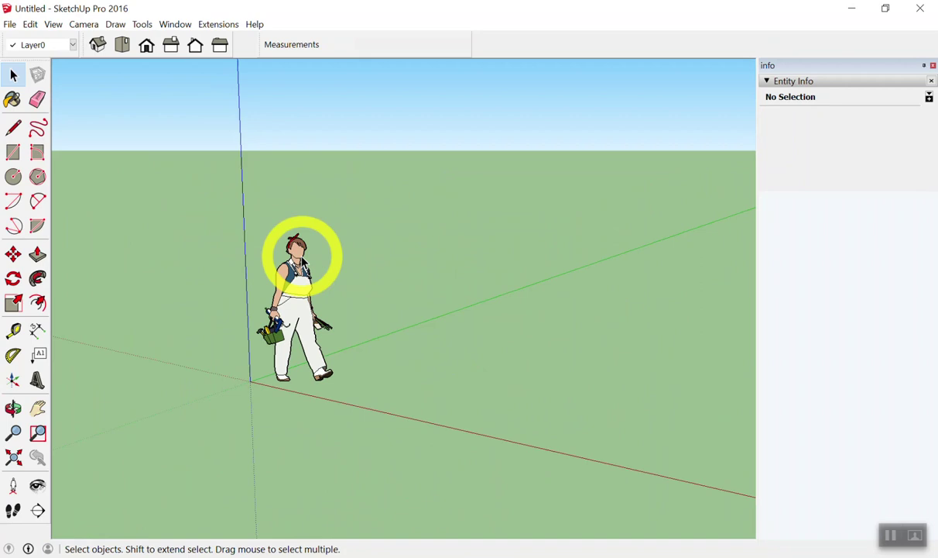
{"action": "scroll", "coordinate": [300, 255], "scroll_direction": "down", "scroll_amount": 1}
{"action": "scroll", "coordinate": [333, 257], "scroll_direction": "down", "scroll_amount": 2}
{"action": "scroll", "coordinate": [433, 244], "scroll_direction": "down", "scroll_amount": 3}
{"action": "scroll", "coordinate": [496, 231], "scroll_direction": "up", "scroll_amount": 5}
{"action": "scroll", "coordinate": [193, 408], "scroll_direction": "down", "scroll_amount": 2}
{"action": "scroll", "coordinate": [101, 371], "scroll_direction": "up", "scroll_amount": 2}
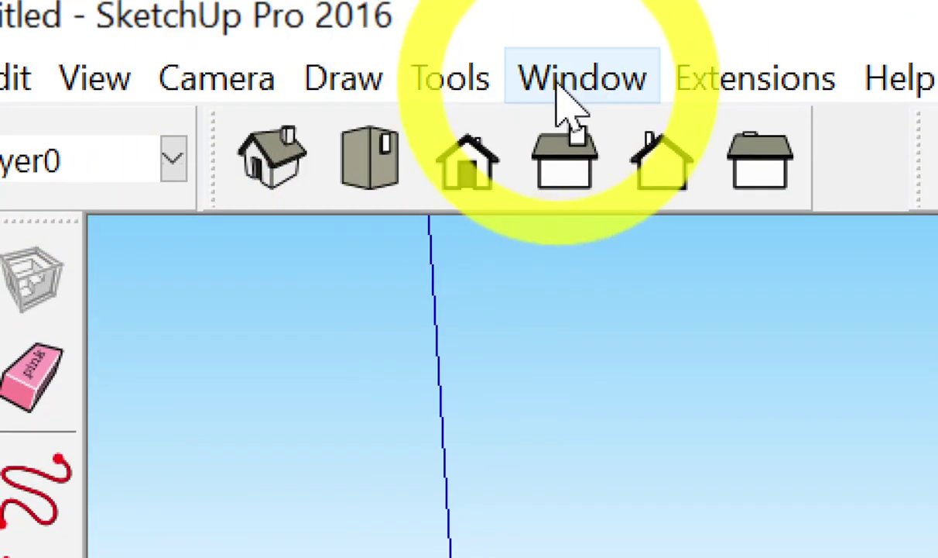
- Open System Preferences from the Window menu, close it, and reopen it
{"action": "left_click", "coordinate": [559, 102]}
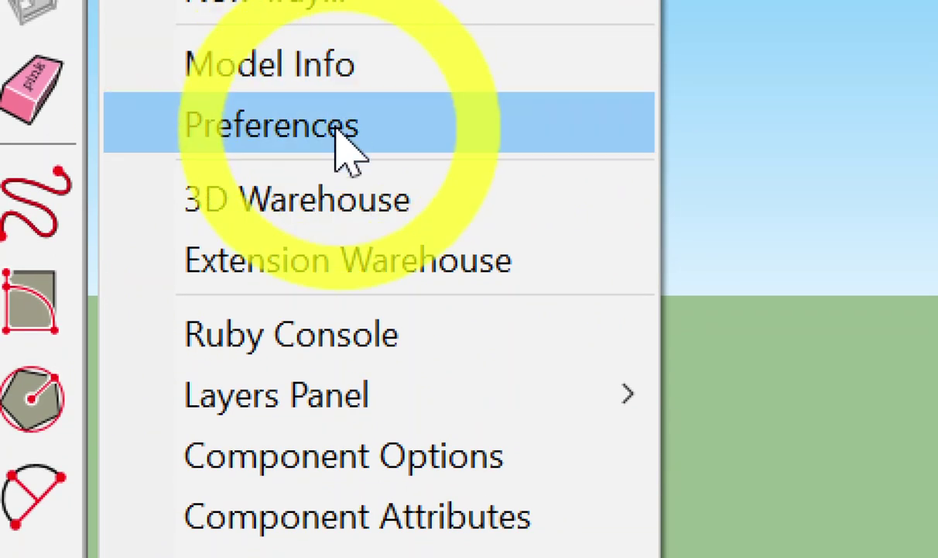
{"action": "left_click", "coordinate": [338, 128]}
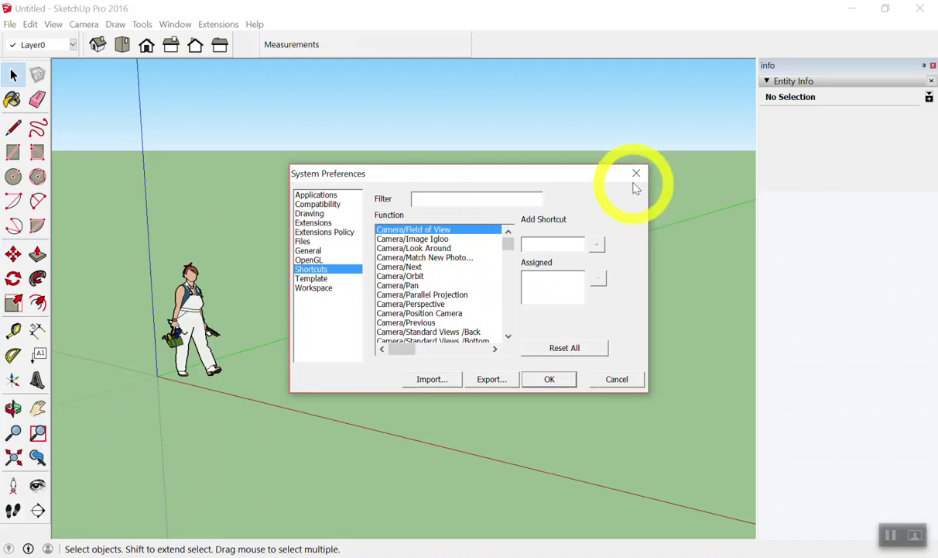
{"action": "left_click", "coordinate": [636, 173]}
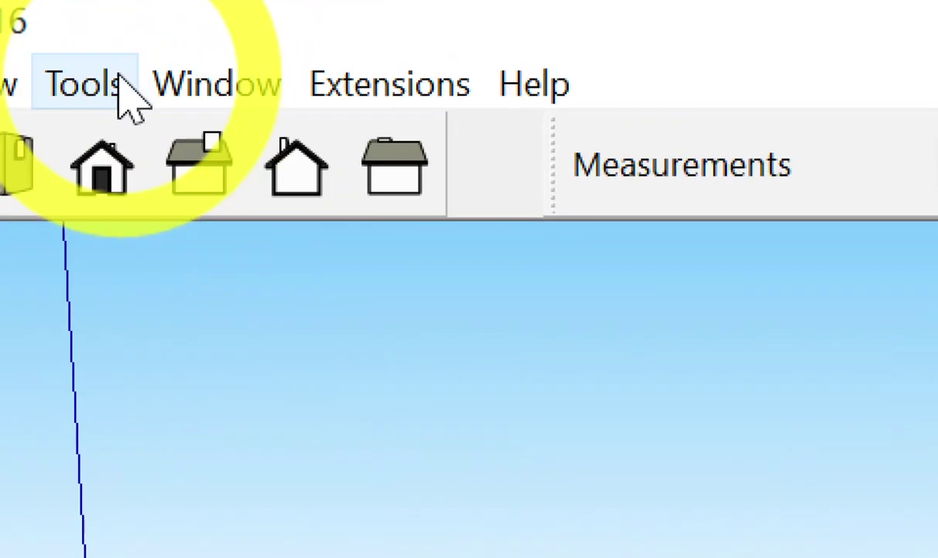
{"action": "left_click", "coordinate": [209, 97]}
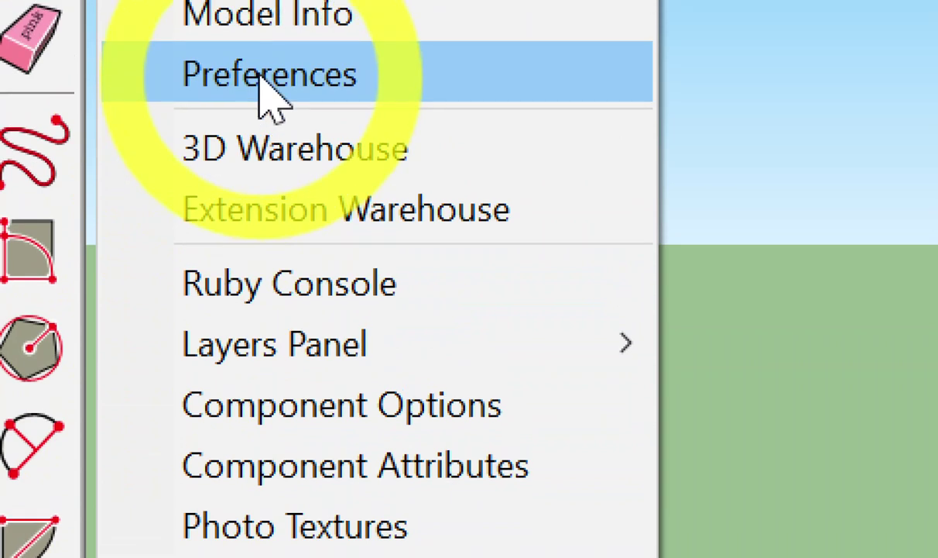
{"action": "left_click", "coordinate": [267, 76]}
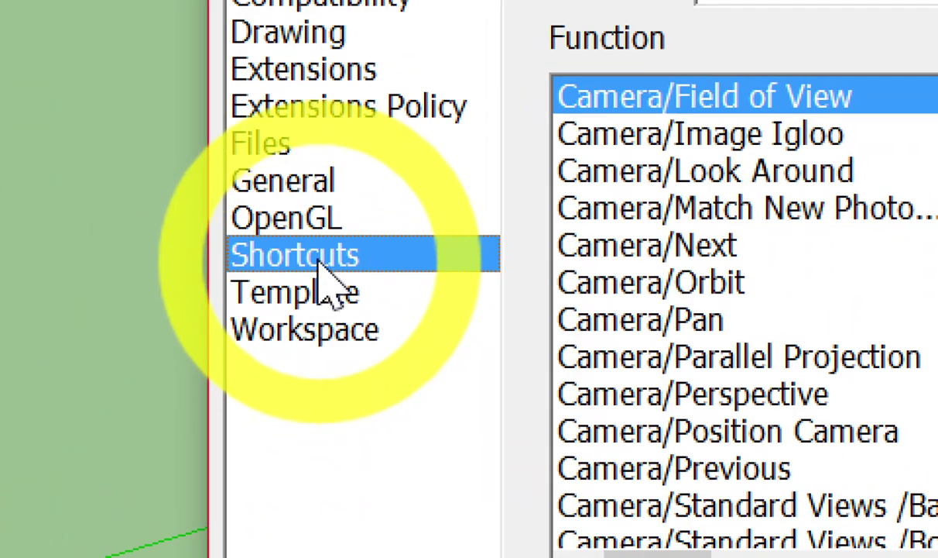
- Select Architectural Design - Meters on the Template page and confirm with OK
{"action": "left_click", "coordinate": [319, 293]}
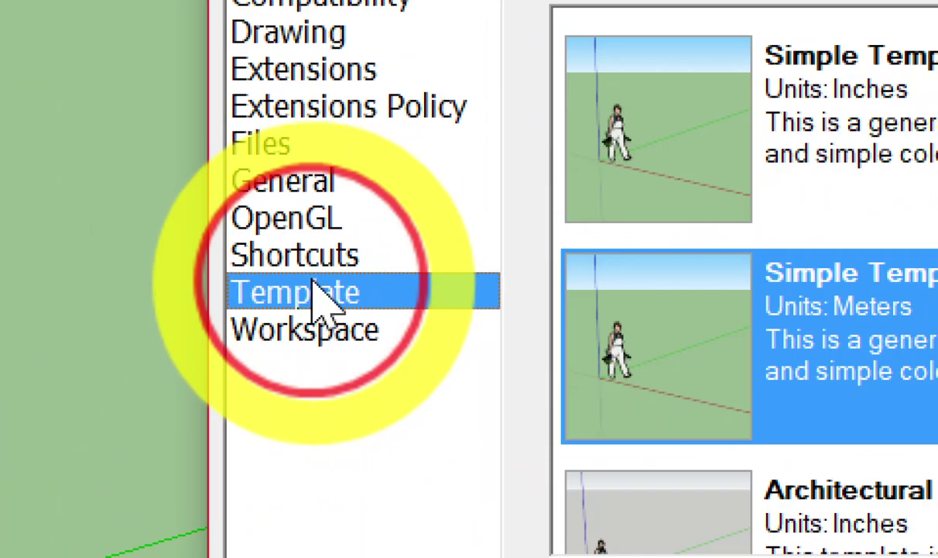
{"action": "left_click", "coordinate": [318, 298]}
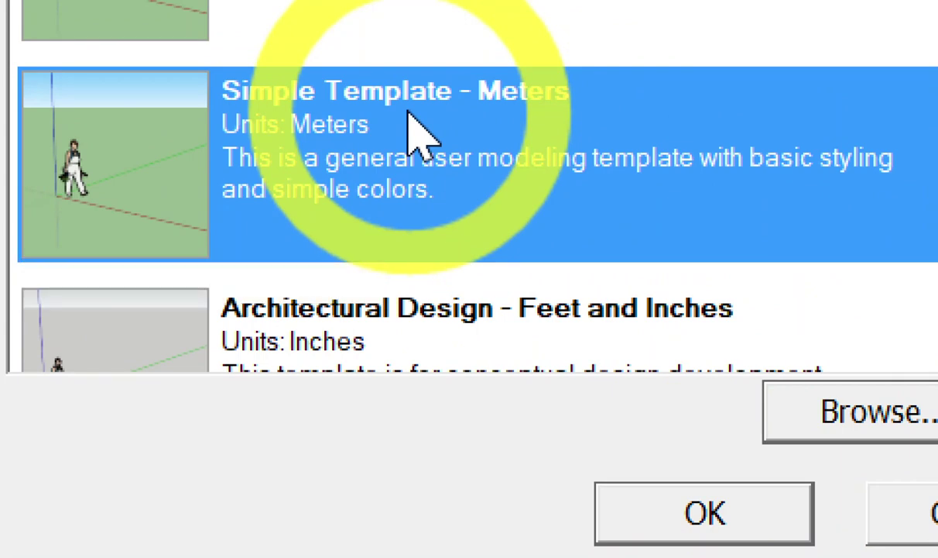
{"action": "scroll", "coordinate": [399, 136], "scroll_direction": "down", "scroll_amount": 1}
{"action": "scroll", "coordinate": [403, 143], "scroll_direction": "down", "scroll_amount": 1}
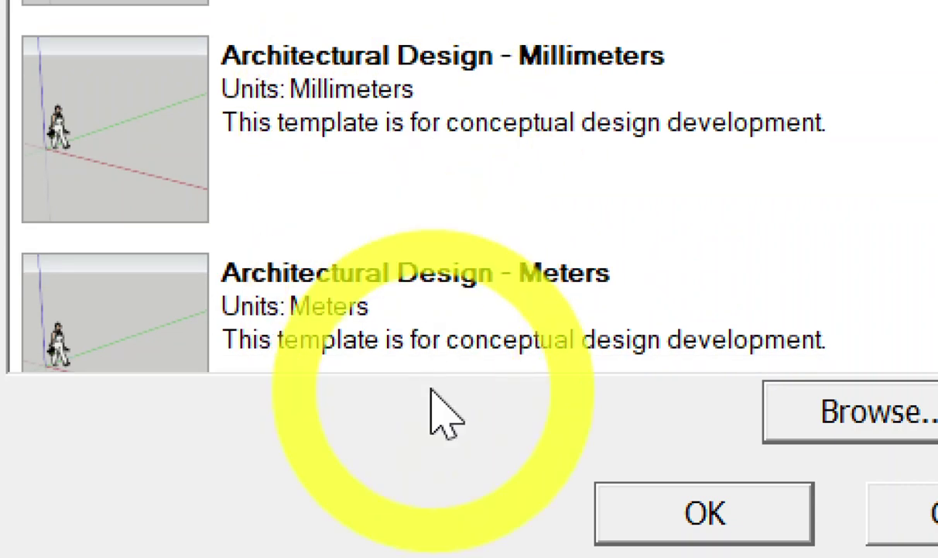
{"action": "scroll", "coordinate": [513, 271], "scroll_direction": "down", "scroll_amount": 1}
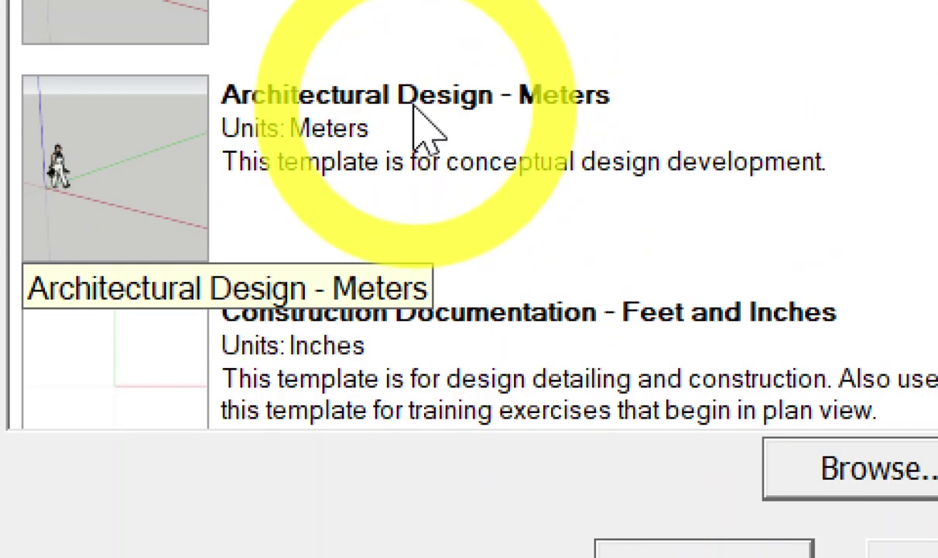
{"action": "left_click", "coordinate": [424, 134]}
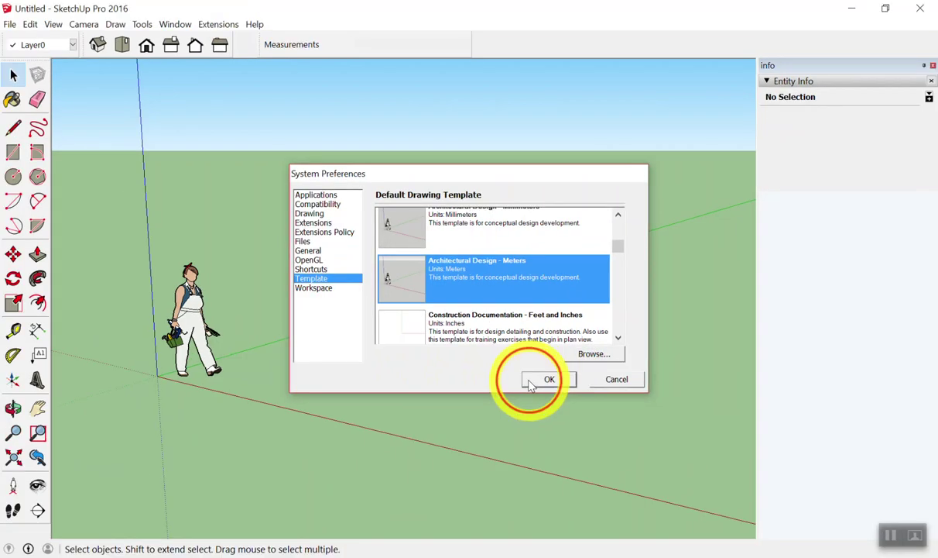
{"action": "left_click", "coordinate": [531, 385]}
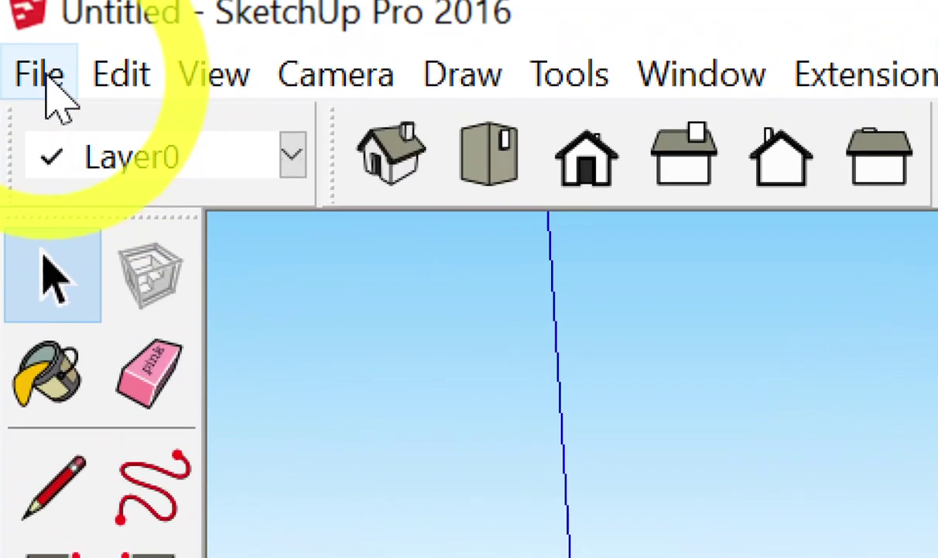
- Create a fresh Untitled model from the File menu using the new default template
{"action": "left_click", "coordinate": [46, 76]}
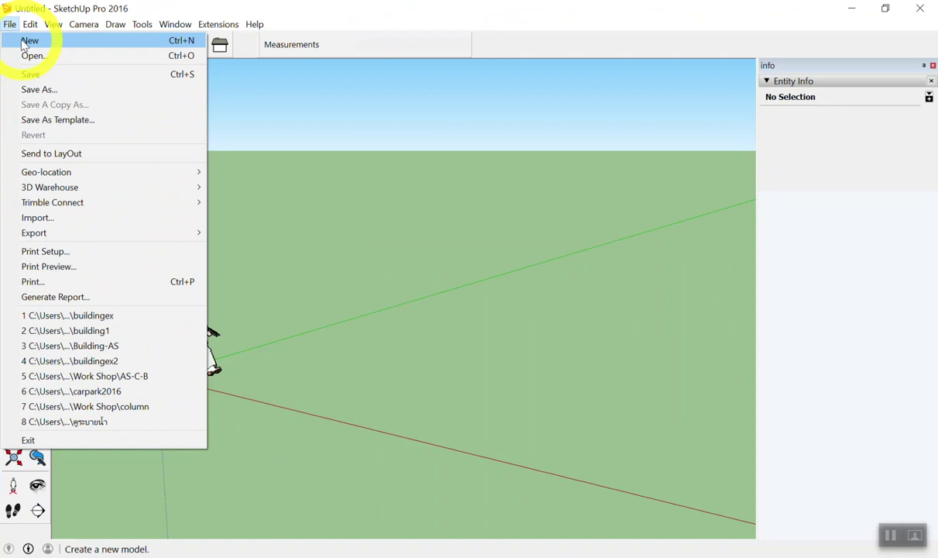
{"action": "left_click", "coordinate": [17, 38]}
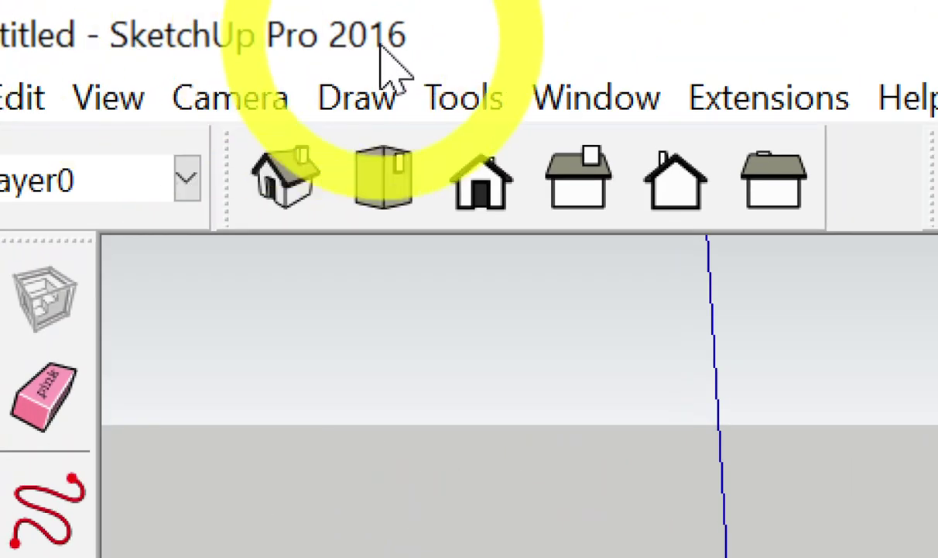
- Open Model Info on Units and keep Decimal length format with 0.00m precision
{"action": "left_click", "coordinate": [554, 116]}
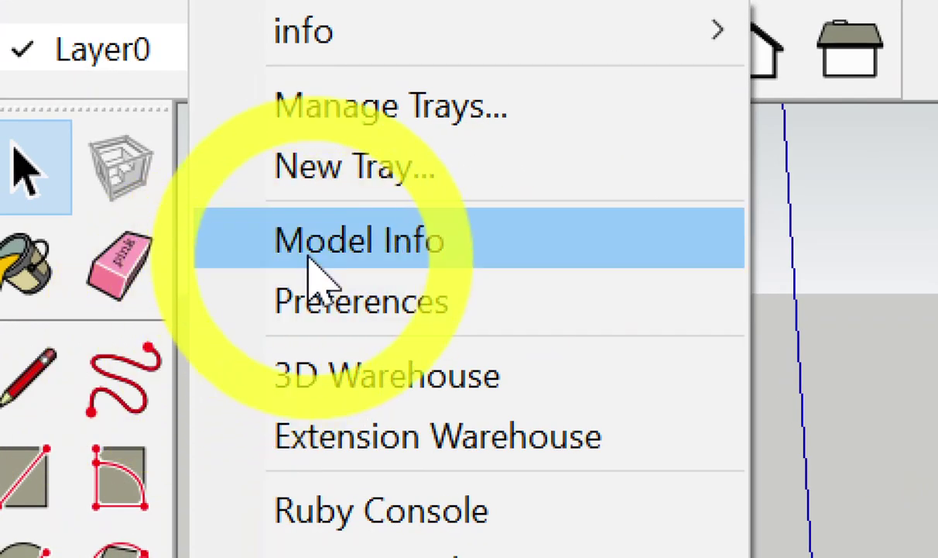
{"action": "left_click", "coordinate": [358, 252]}
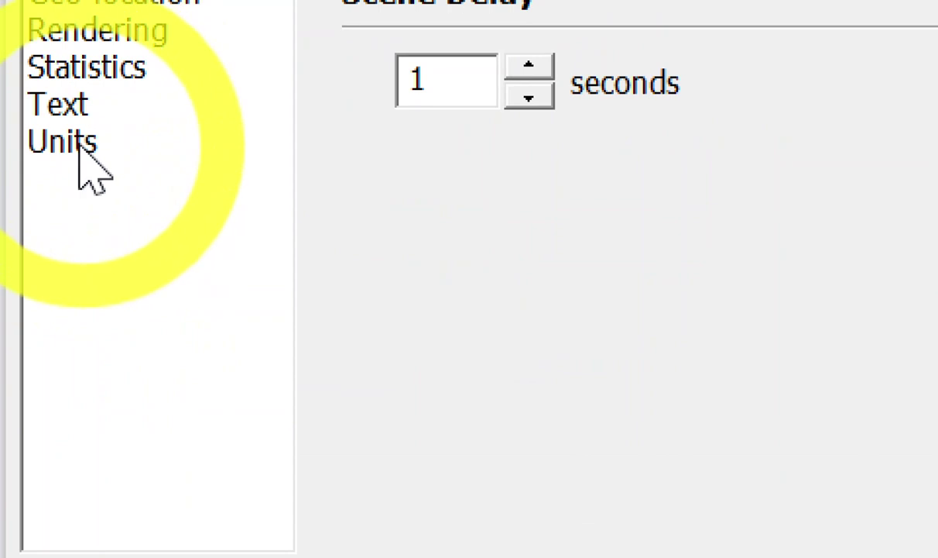
{"action": "left_click", "coordinate": [80, 148]}
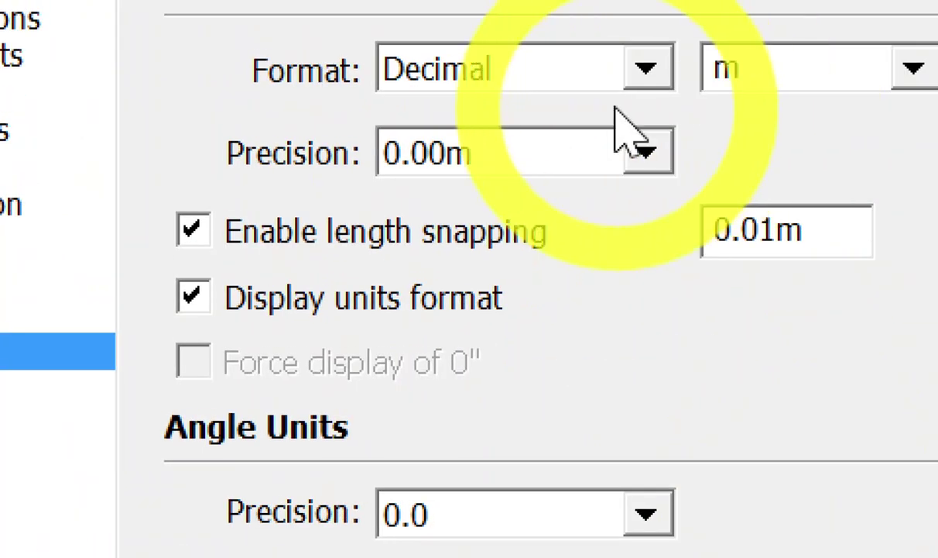
{"action": "left_click", "coordinate": [493, 89]}
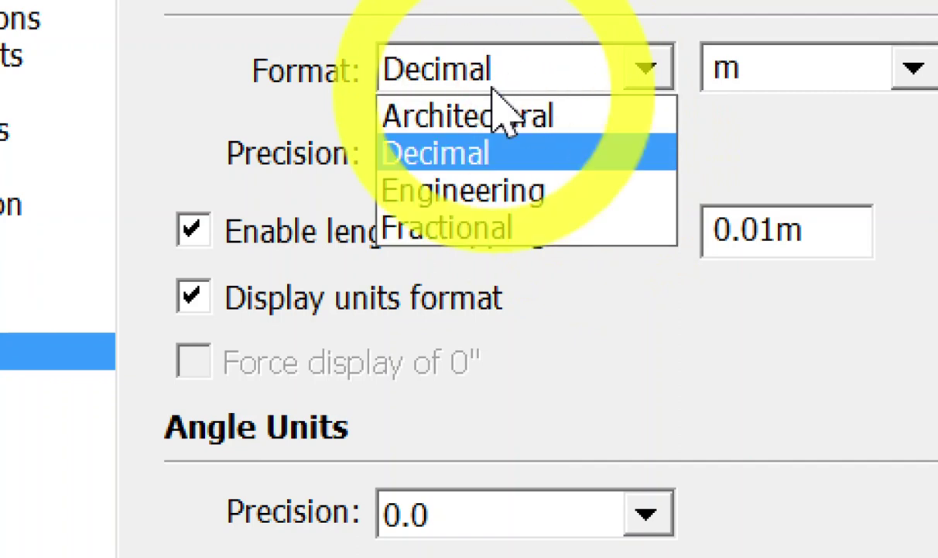
{"action": "left_click", "coordinate": [494, 87]}
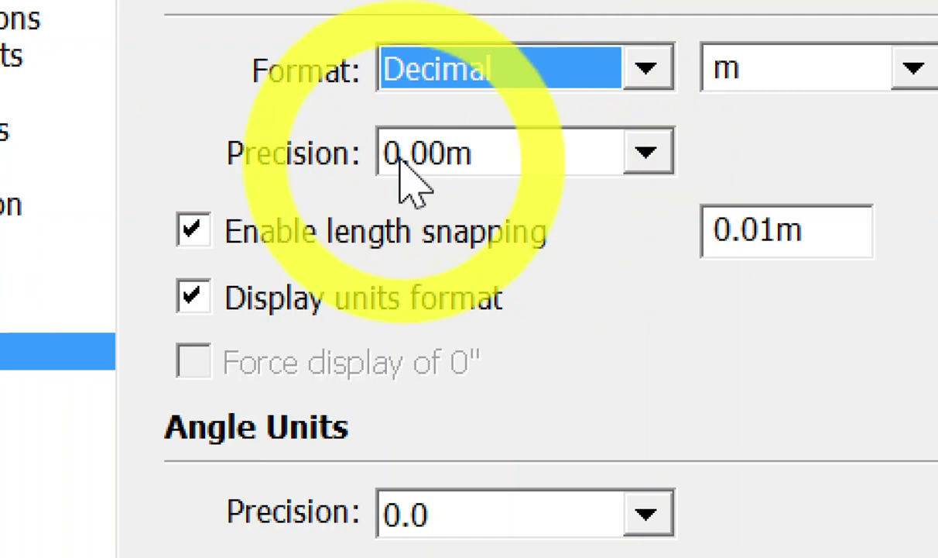
{"action": "left_click", "coordinate": [400, 159]}
{"action": "left_click", "coordinate": [400, 159]}
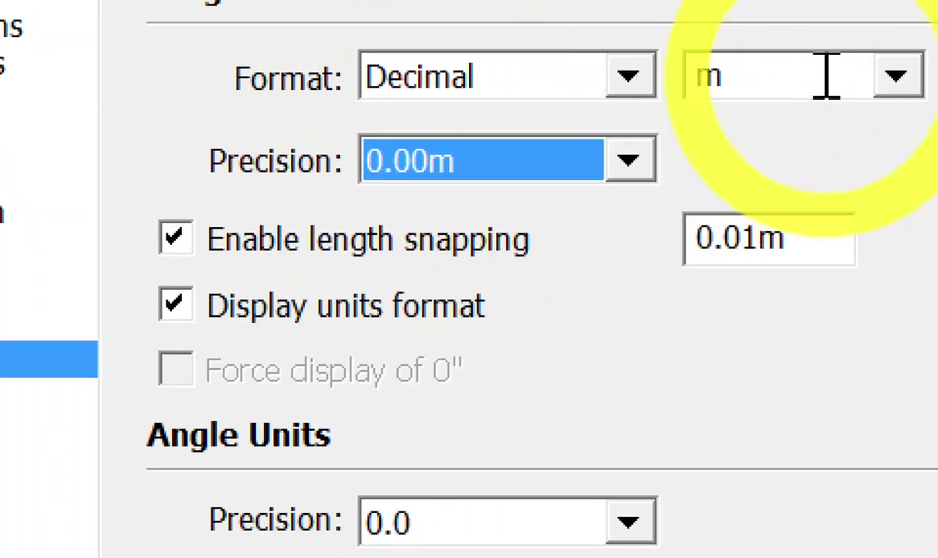
- Keep metres as the length unit and close Model Info
{"action": "left_click", "coordinate": [827, 77]}
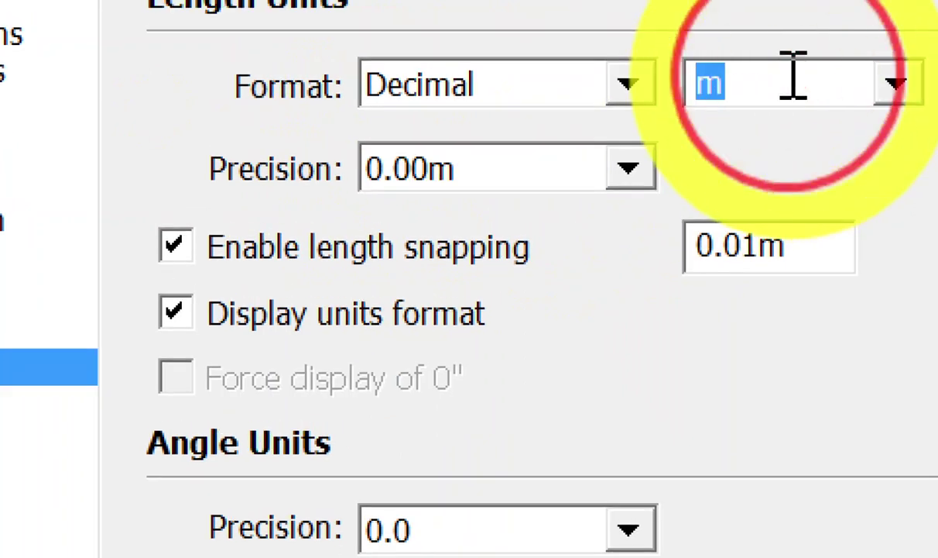
{"action": "left_click", "coordinate": [794, 77]}
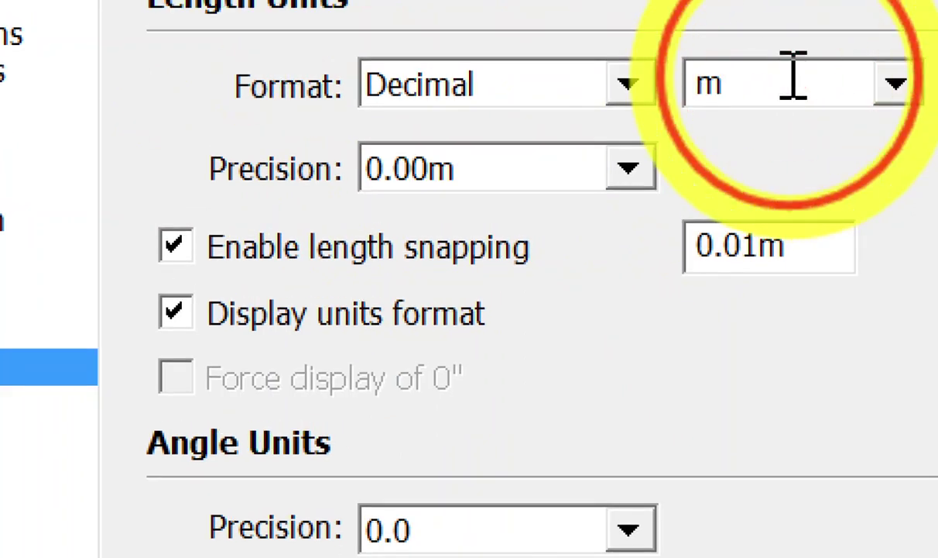
{"action": "double_click", "coordinate": [794, 77]}
{"action": "left_click", "coordinate": [894, 87]}
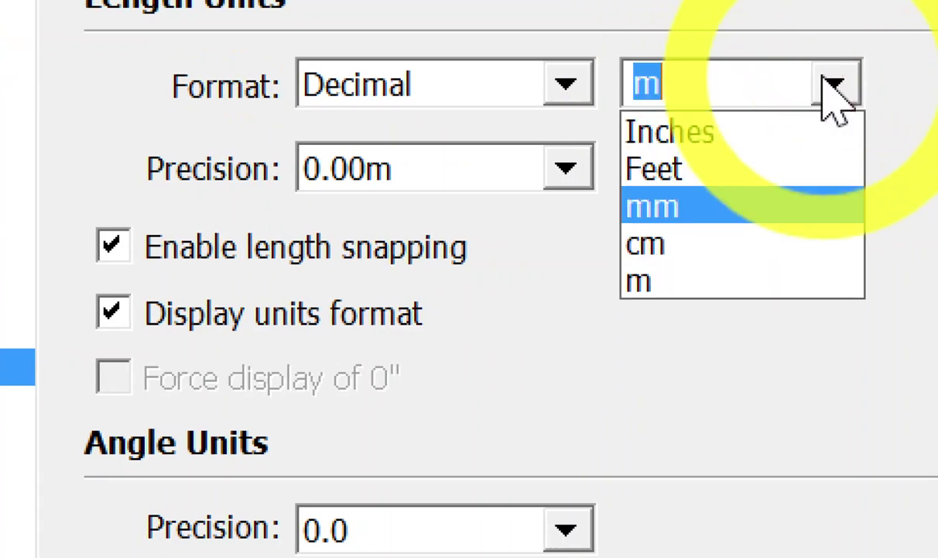
{"action": "left_click", "coordinate": [756, 101]}
{"action": "left_click", "coordinate": [759, 91]}
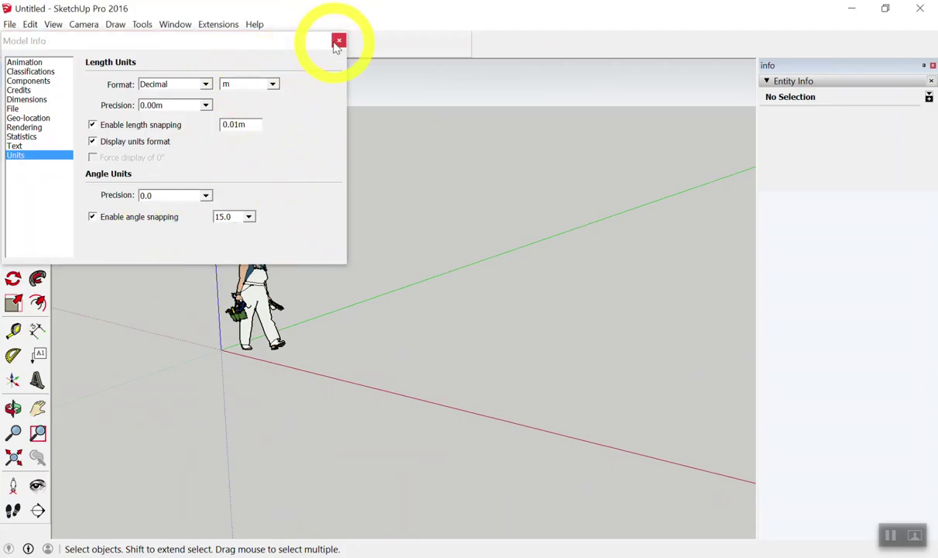
{"action": "left_click", "coordinate": [339, 39]}
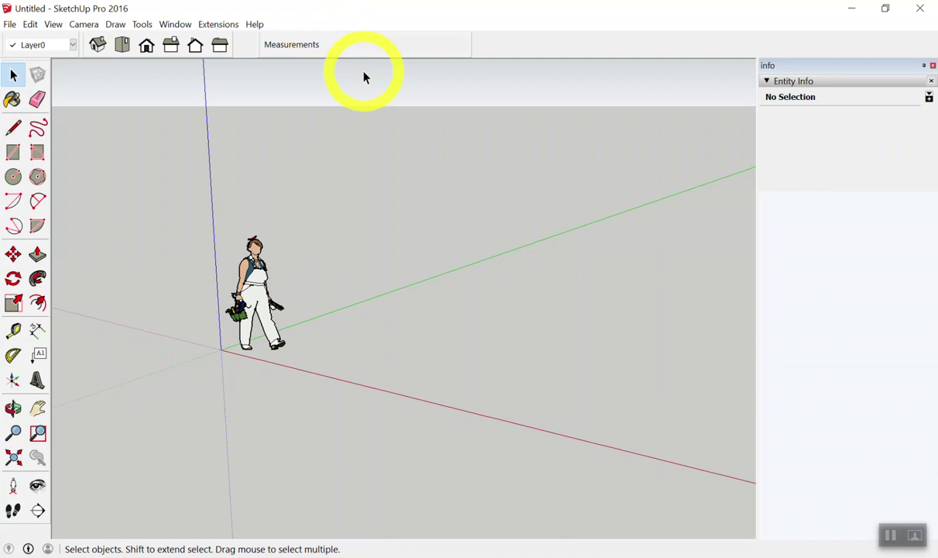
- Zoom out and switch to the Top view of the model
{"action": "scroll", "coordinate": [360, 186], "scroll_direction": "down", "scroll_amount": 1}
{"action": "scroll", "coordinate": [368, 231], "scroll_direction": "down", "scroll_amount": 1}
{"action": "scroll", "coordinate": [279, 217], "scroll_direction": "down", "scroll_amount": 1}
{"action": "scroll", "coordinate": [271, 215], "scroll_direction": "up", "scroll_amount": 2}
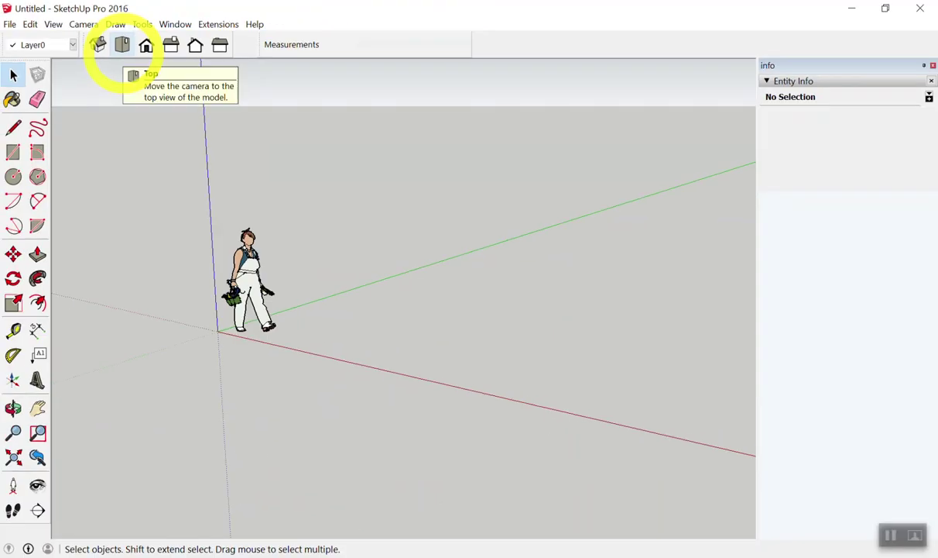
{"action": "left_click", "coordinate": [122, 45]}
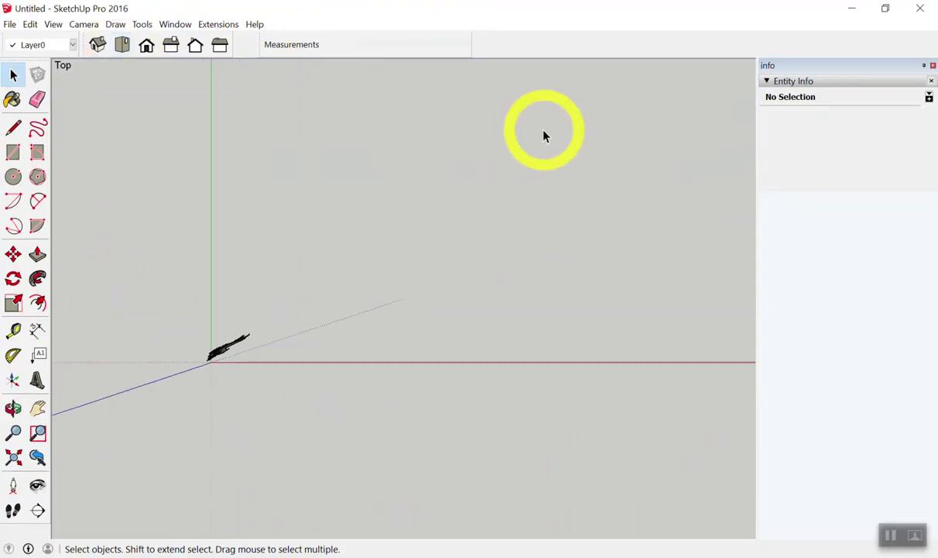
- Adjust the view, activate the Line tool with L, and bring up the Window menu
{"action": "scroll", "coordinate": [605, 425], "scroll_direction": "up", "scroll_amount": 2}
{"action": "scroll", "coordinate": [351, 136], "scroll_direction": "down", "scroll_amount": 2}
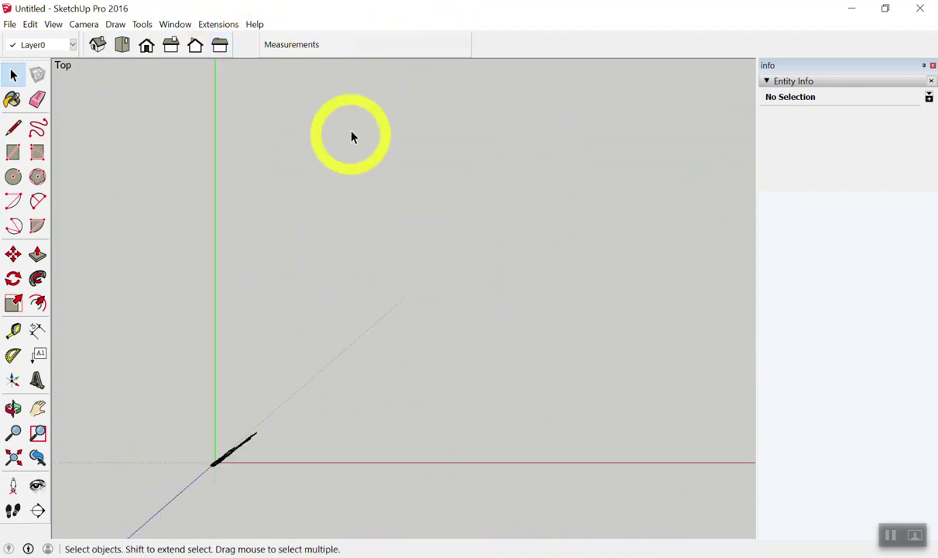
{"action": "scroll", "coordinate": [545, 296], "scroll_direction": "up", "scroll_amount": 2}
{"action": "scroll", "coordinate": [544, 296], "scroll_direction": "down", "scroll_amount": 1}
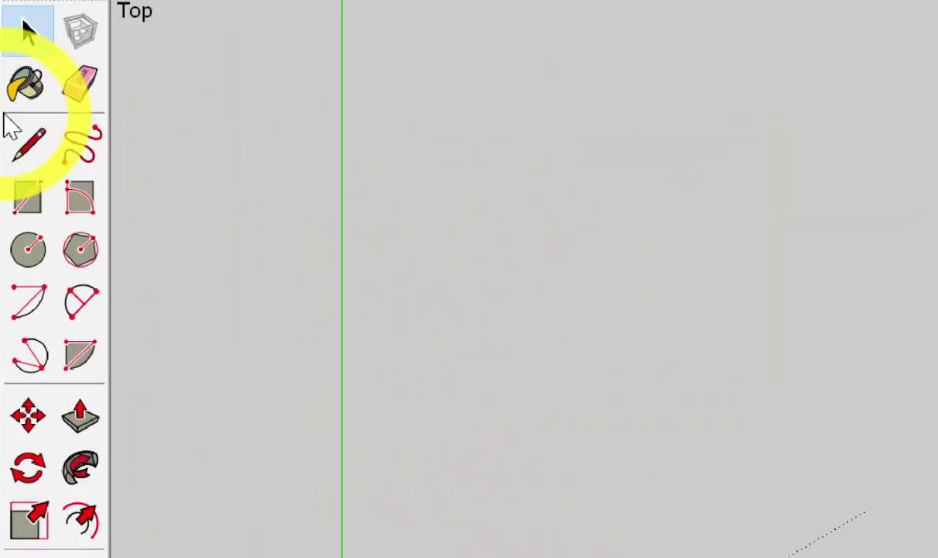
{"action": "left_click", "coordinate": [30, 165]}
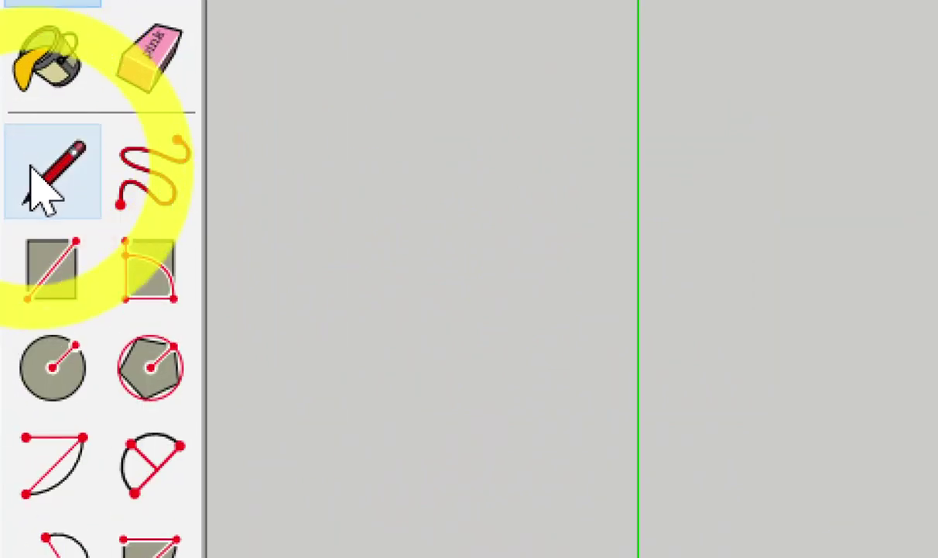
{"action": "left_click_drag", "start_coordinate": [350, 57], "coordinate": [721, 219]}
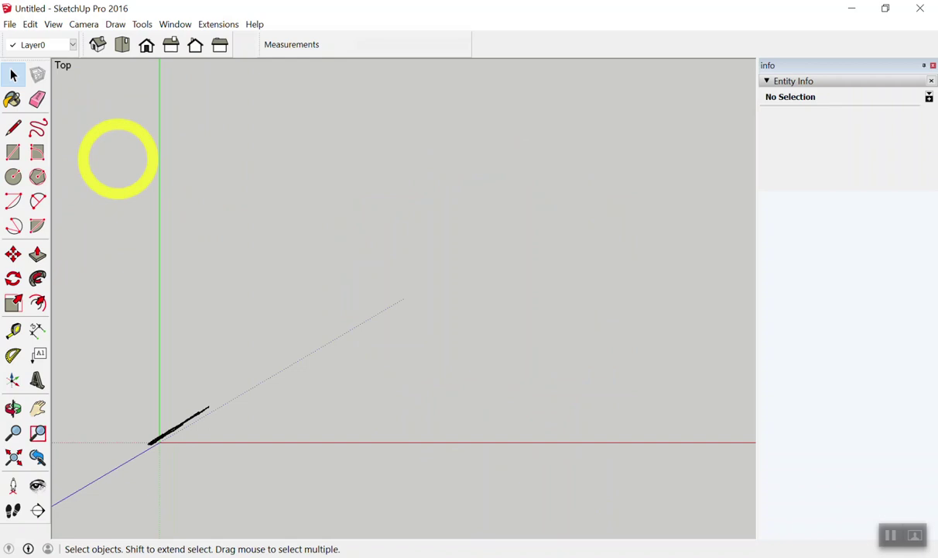
{"action": "key", "text": "l"}
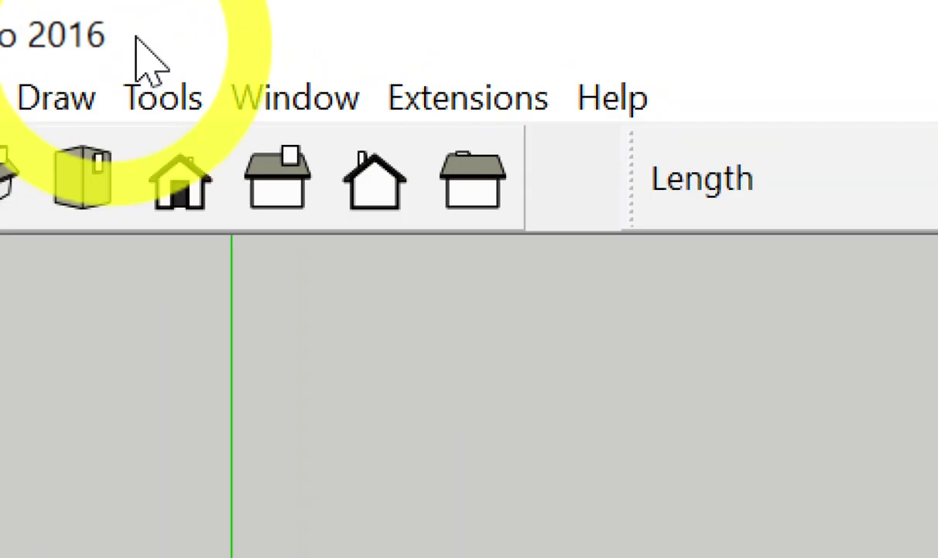
{"action": "left_click", "coordinate": [267, 81]}
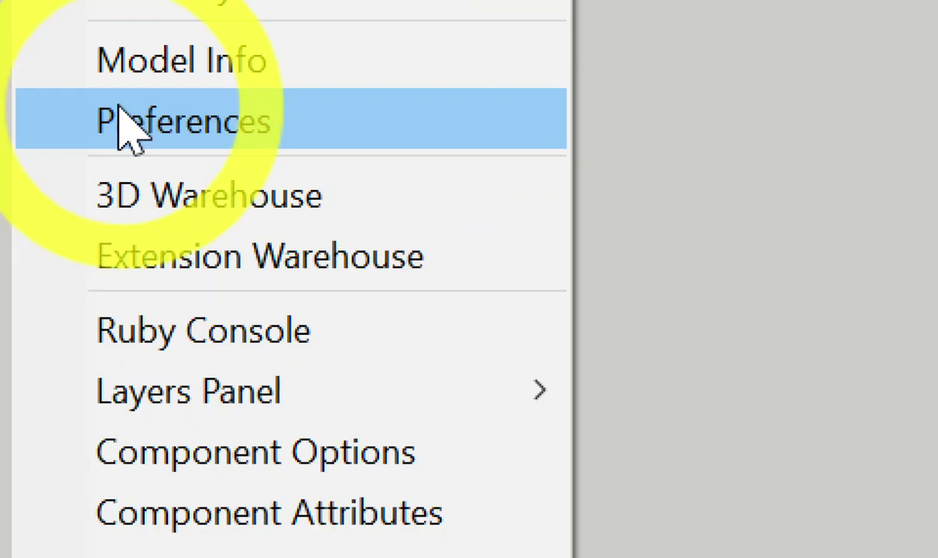
- In Preferences > Drawing, toggle Display crosshairs off and back on, then confirm with OK
{"action": "left_click", "coordinate": [122, 114]}
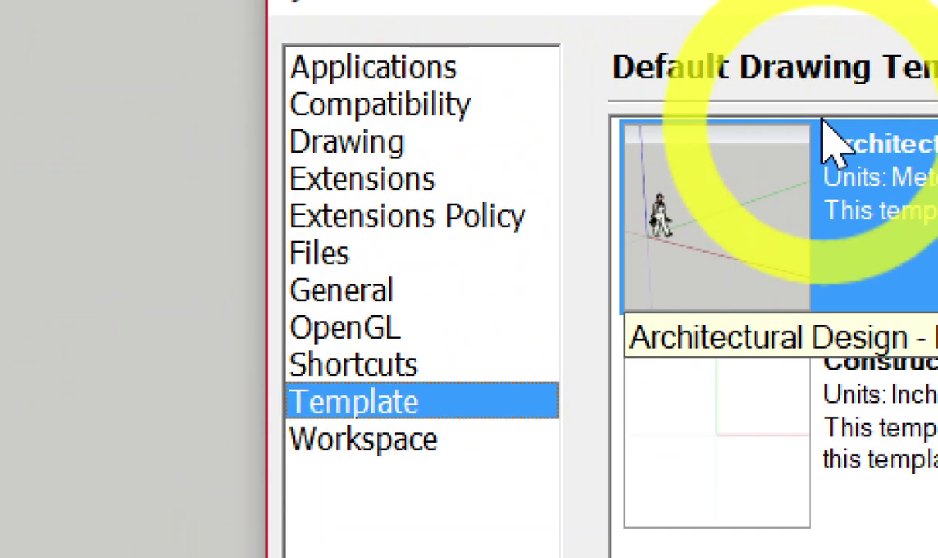
{"action": "left_click", "coordinate": [385, 147]}
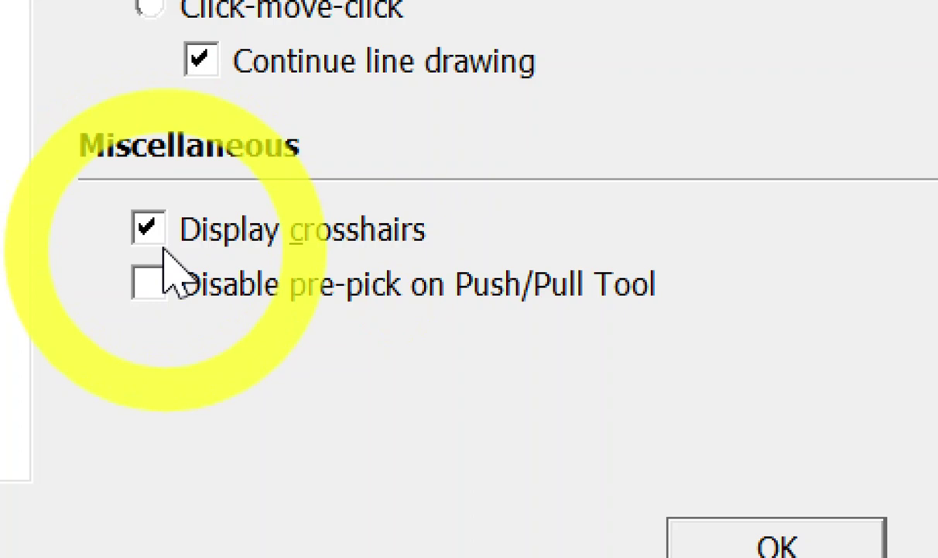
{"action": "left_click", "coordinate": [152, 228]}
{"action": "left_click", "coordinate": [153, 228]}
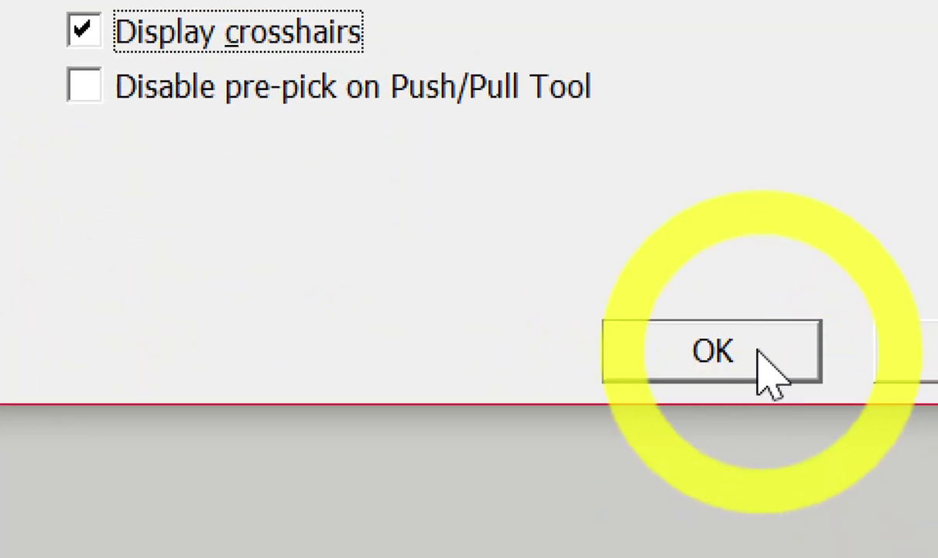
{"action": "left_click", "coordinate": [758, 348]}
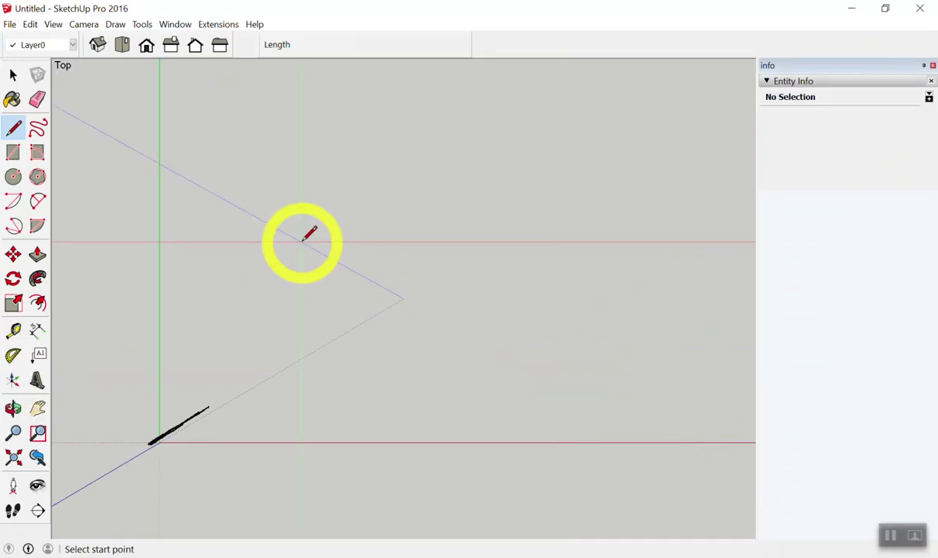
- Draw a first test line in a tilted perspective, orbiting while drawing
{"action": "mouse_move", "coordinate": [303, 240]}
{"action": "middle_mouse_down"}
{"action": "mouse_move", "coordinate": [341, 307]}
{"action": "mouse_move", "coordinate": [473, 395]}
{"action": "mouse_move", "coordinate": [392, 184]}
{"action": "mouse_move", "coordinate": [296, 225]}
{"action": "mouse_move", "coordinate": [472, 303]}
{"action": "middle_mouse_up"}
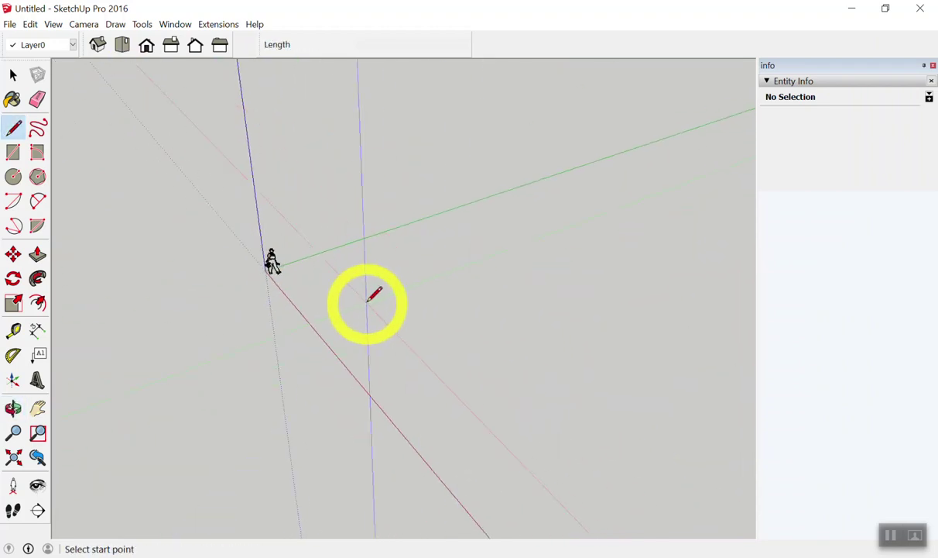
{"action": "left_click", "coordinate": [368, 302]}
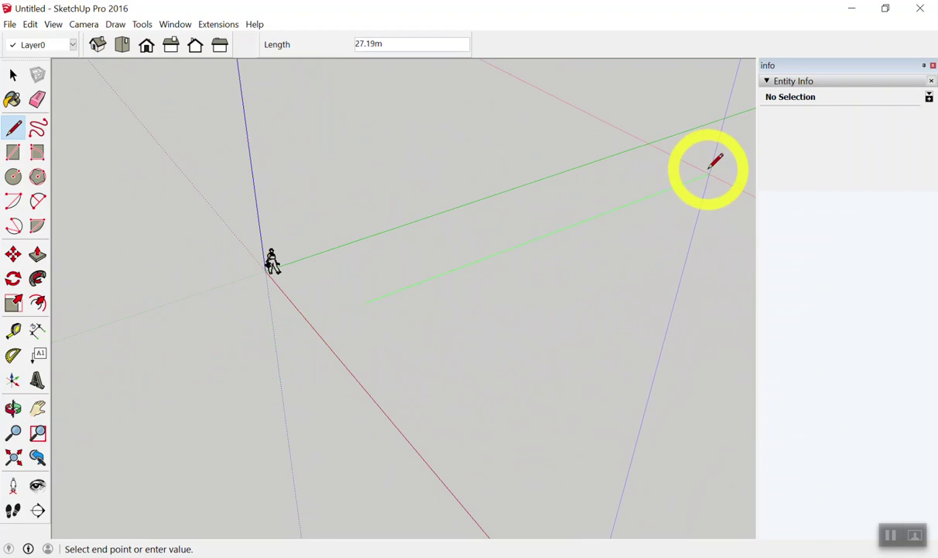
{"action": "mouse_move", "coordinate": [706, 186]}
{"action": "middle_mouse_down"}
{"action": "mouse_move", "coordinate": [771, 77]}
{"action": "mouse_move", "coordinate": [674, 195]}
{"action": "mouse_move", "coordinate": [650, 147]}
{"action": "mouse_move", "coordinate": [478, 310]}
{"action": "mouse_move", "coordinate": [618, 101]}
{"action": "middle_mouse_up"}
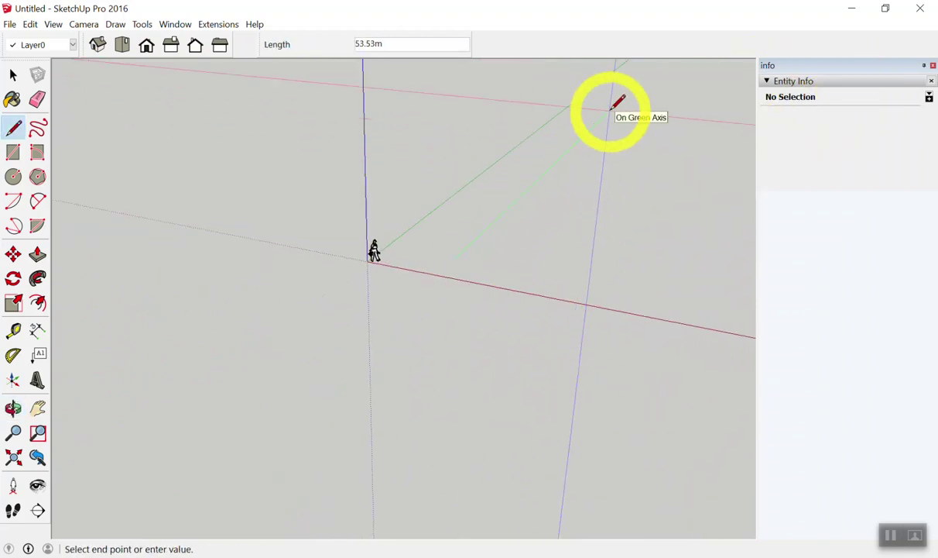
{"action": "left_click", "coordinate": [618, 101]}
{"action": "key", "text": "space"}
{"action": "mouse_move", "coordinate": [481, 301]}
{"action": "middle_mouse_down"}
{"action": "mouse_move", "coordinate": [555, 147]}
{"action": "mouse_move", "coordinate": [584, 160]}
{"action": "mouse_move", "coordinate": [631, 121]}
{"action": "mouse_move", "coordinate": [325, 268]}
{"action": "mouse_move", "coordinate": [291, 342]}
{"action": "middle_mouse_up"}
- Draw a second test line, then select and delete the test line
{"action": "left_click_drag", "start_coordinate": [460, 297], "coordinate": [362, 344]}
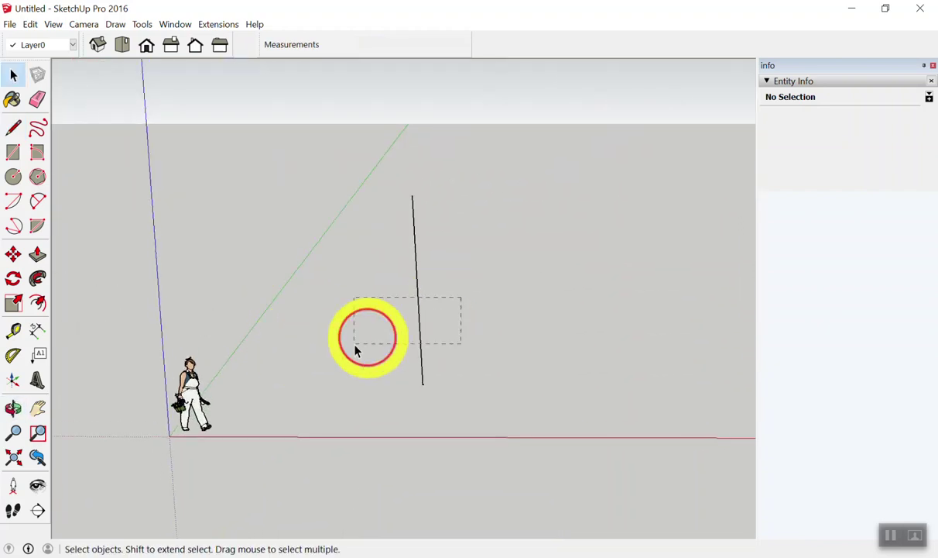
{"action": "key", "text": "l"}
{"action": "left_click", "coordinate": [360, 376]}
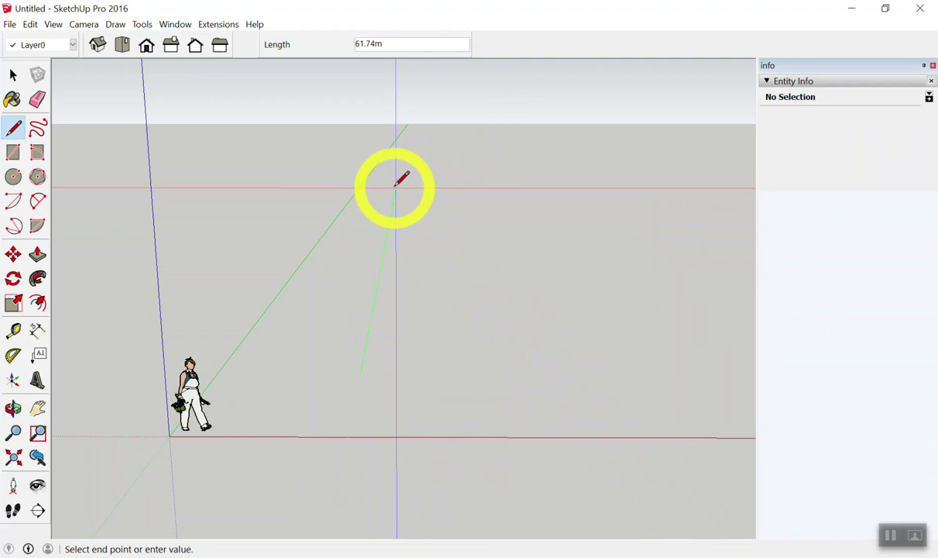
{"action": "left_click", "coordinate": [396, 188]}
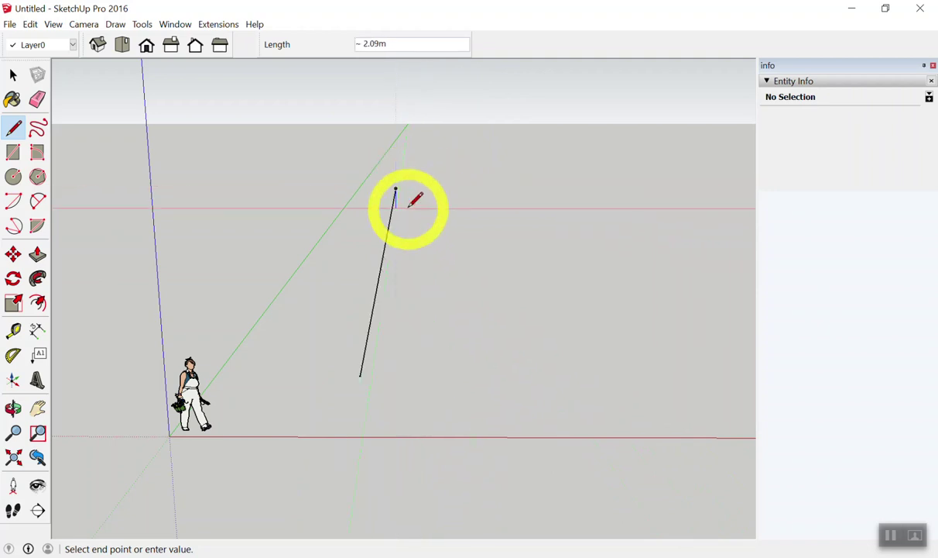
{"action": "key", "text": "space"}
{"action": "left_click_drag", "start_coordinate": [423, 225], "coordinate": [372, 294]}
{"action": "scroll", "coordinate": [372, 294], "scroll_direction": "down", "scroll_amount": 3}
{"action": "scroll", "coordinate": [371, 297], "scroll_direction": "down", "scroll_amount": 2}
{"action": "mouse_move", "coordinate": [372, 297]}
{"action": "middle_mouse_down"}
{"action": "mouse_move", "coordinate": [395, 192]}
{"action": "mouse_move", "coordinate": [398, 331]}
{"action": "mouse_move", "coordinate": [477, 297]}
{"action": "mouse_move", "coordinate": [593, 324]}
{"action": "mouse_move", "coordinate": [240, 68]}
{"action": "middle_mouse_up"}
{"action": "key", "text": "Delete"}
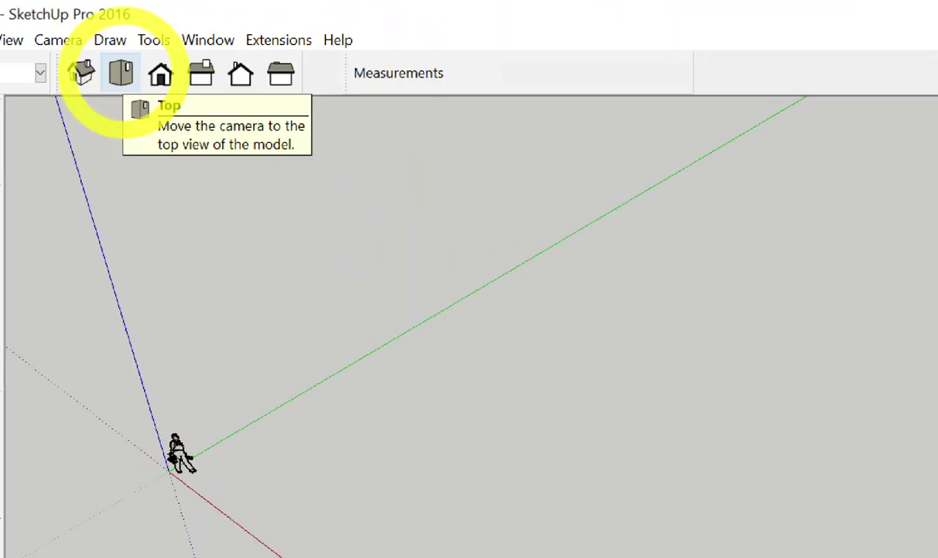
- Return to Top view, pan the origin lower left, and start a line beside the green axis
{"action": "left_click", "coordinate": [123, 47]}
{"action": "mouse_move", "coordinate": [115, 283]}
{"action": "middle_mouse_down", "text": "shift"}
{"action": "mouse_move", "coordinate": [423, 163]}
{"action": "mouse_move", "coordinate": [132, 387]}
{"action": "mouse_move", "coordinate": [116, 434]}
{"action": "mouse_move", "coordinate": [192, 297]}
{"action": "middle_mouse_up", "text": "shift"}
{"action": "key", "text": "l"}
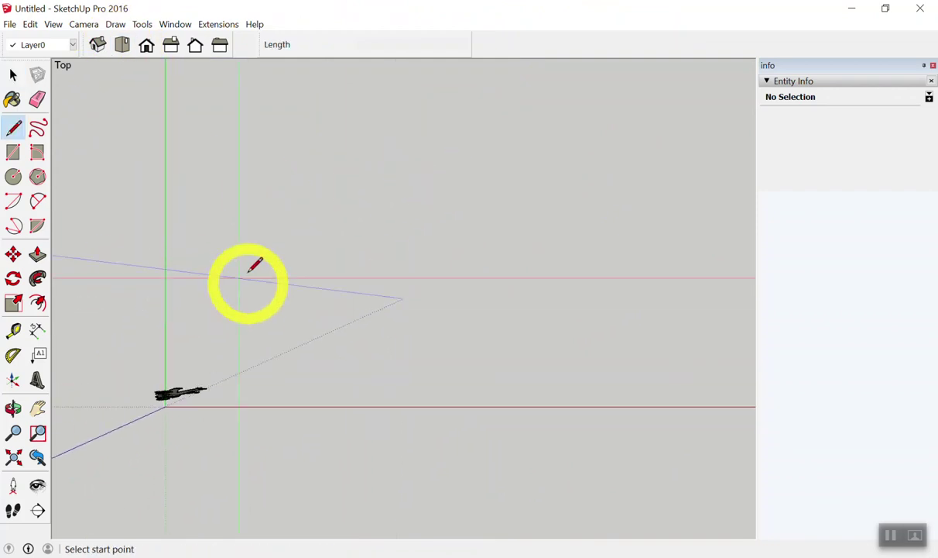
{"action": "key", "text": "space"}
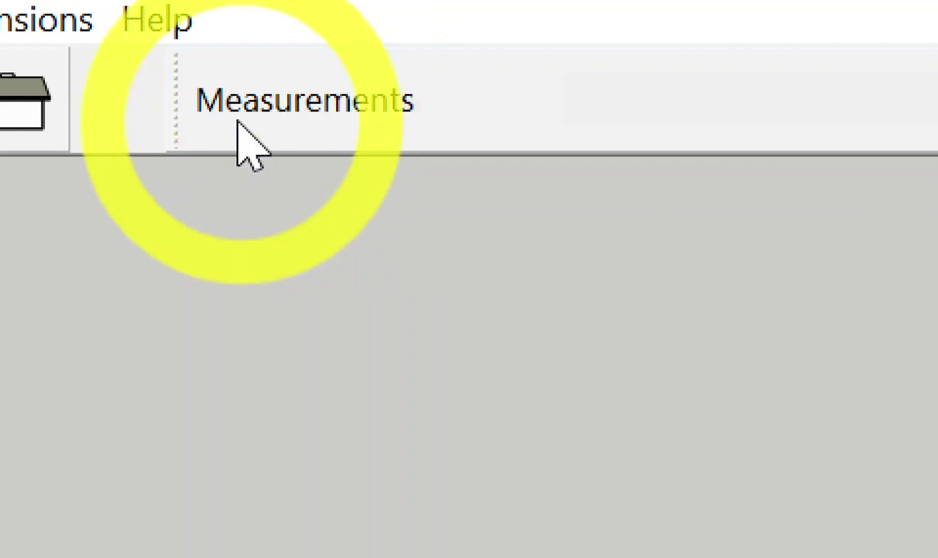
{"action": "key", "text": "l"}
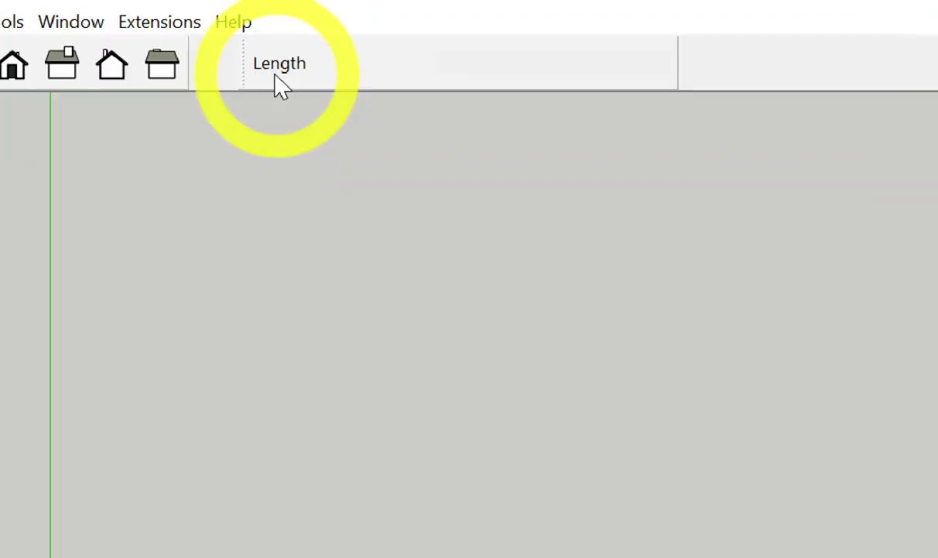
{"action": "key", "text": "space"}
{"action": "key", "text": "l"}
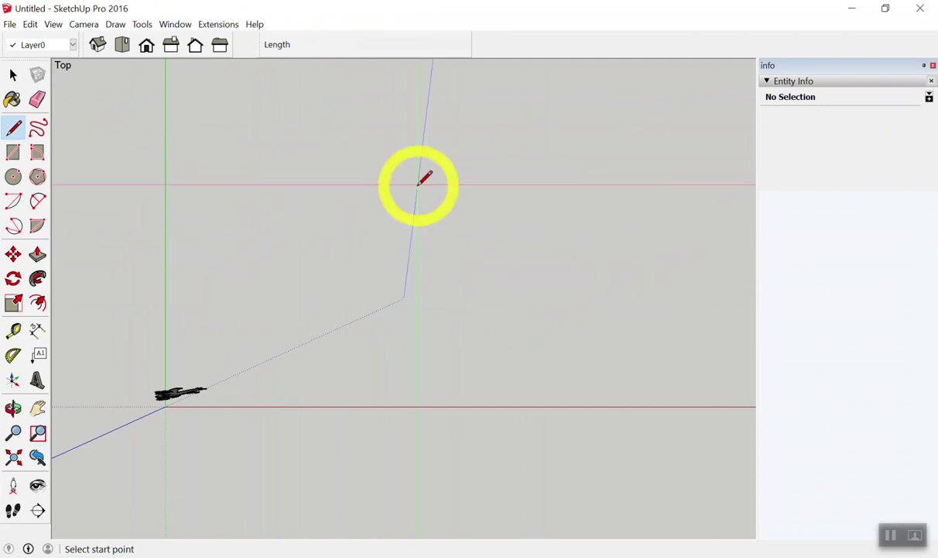
{"action": "left_click", "coordinate": [309, 242]}
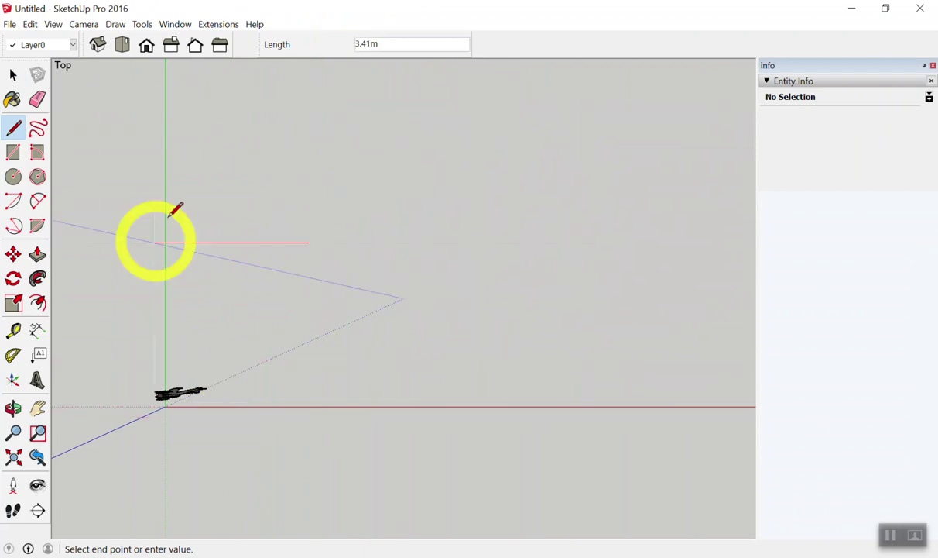
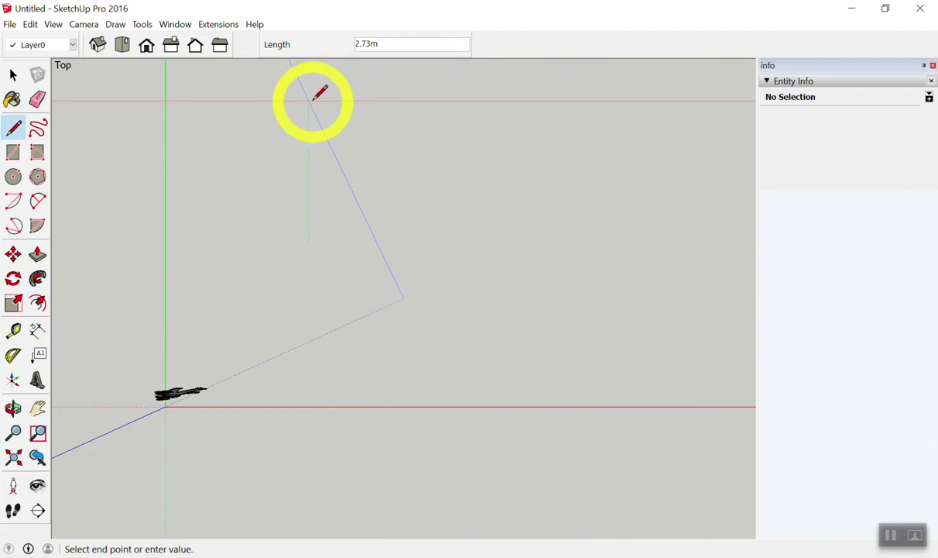
- Try red and green axis locks on the current line, then cancel it
{"action": "key", "text": "shift"}
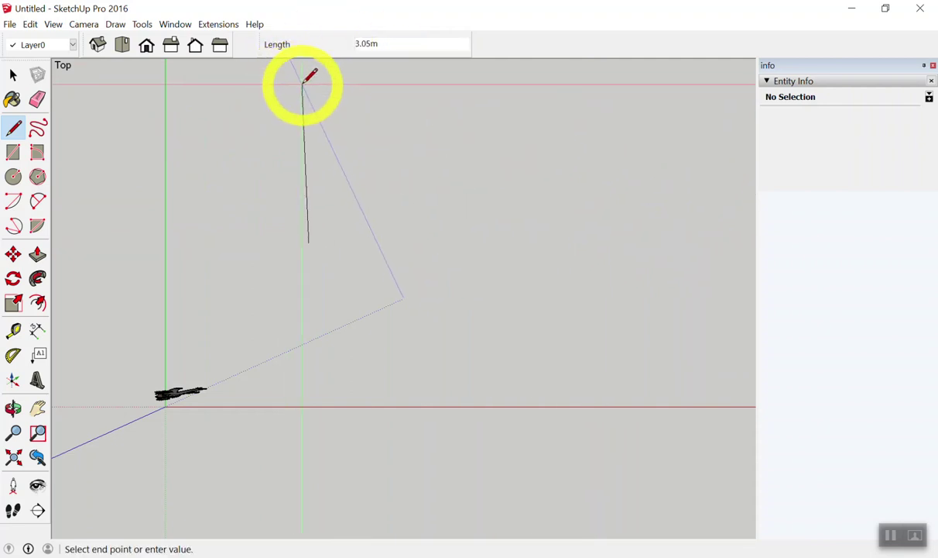
{"action": "key", "text": "shift"}
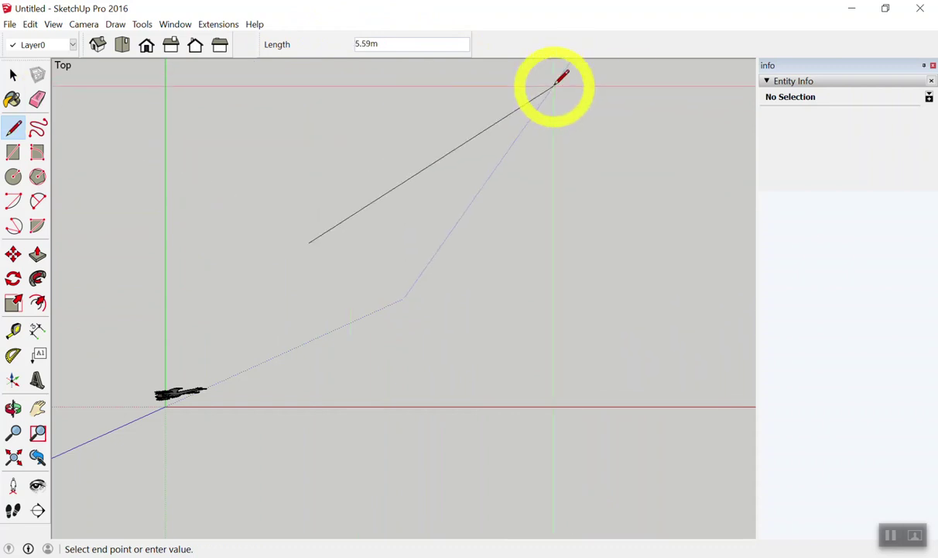
{"action": "key", "text": "space"}
- Start a new line, switch its lock from green to red, then cancel it
{"action": "key", "text": "l"}
{"action": "left_click", "coordinate": [307, 290]}
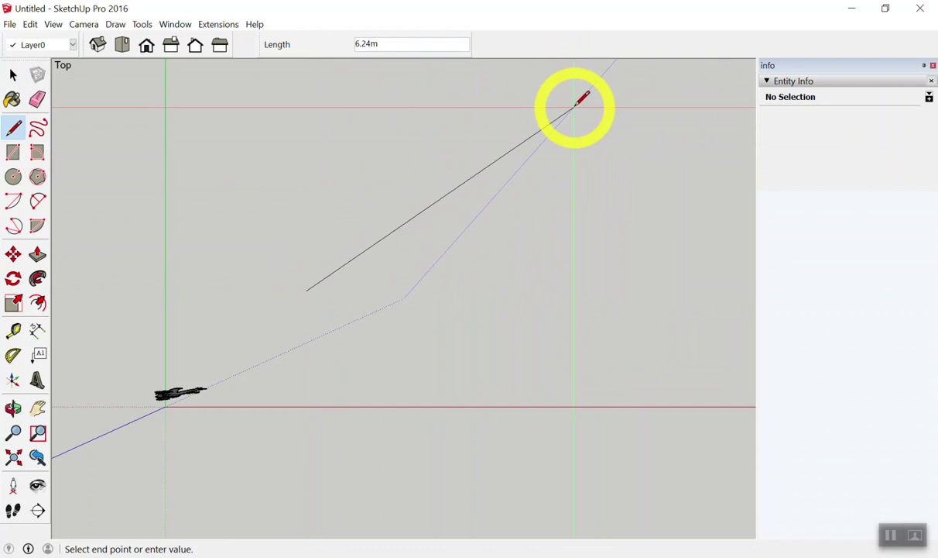
{"action": "key", "text": "Left"}
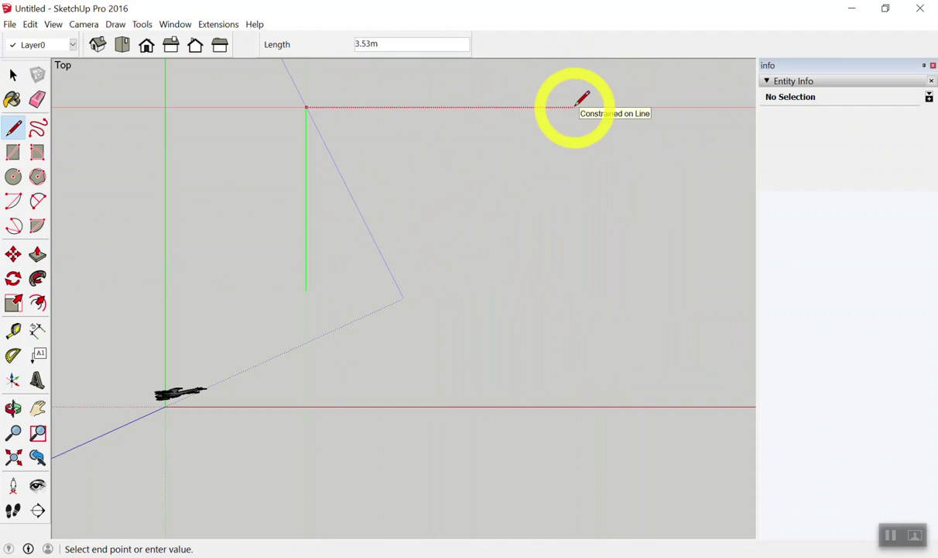
{"action": "key", "text": "Right"}
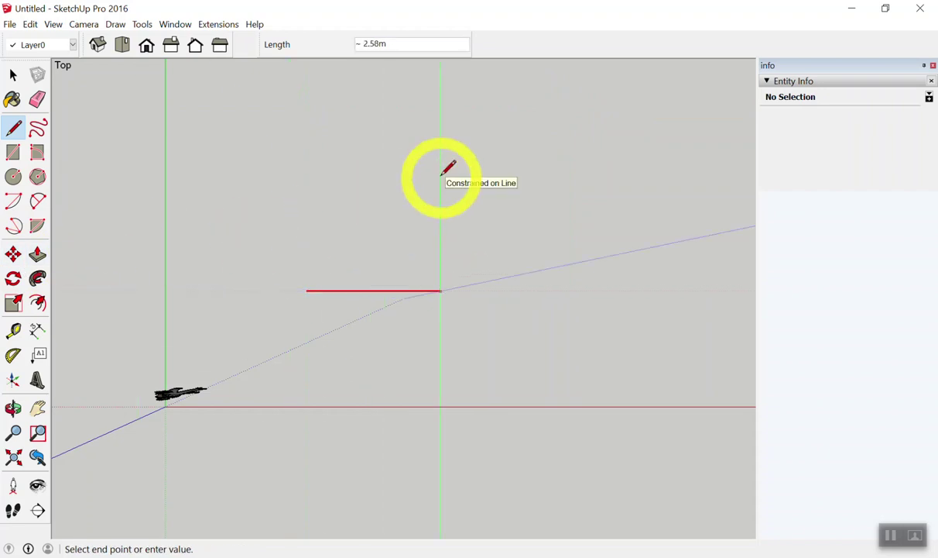
{"action": "key", "text": "space"}
- Start a new line and toggle its lock red, green, red, ending on green
{"action": "key", "text": "l"}
{"action": "left_click", "coordinate": [379, 277]}
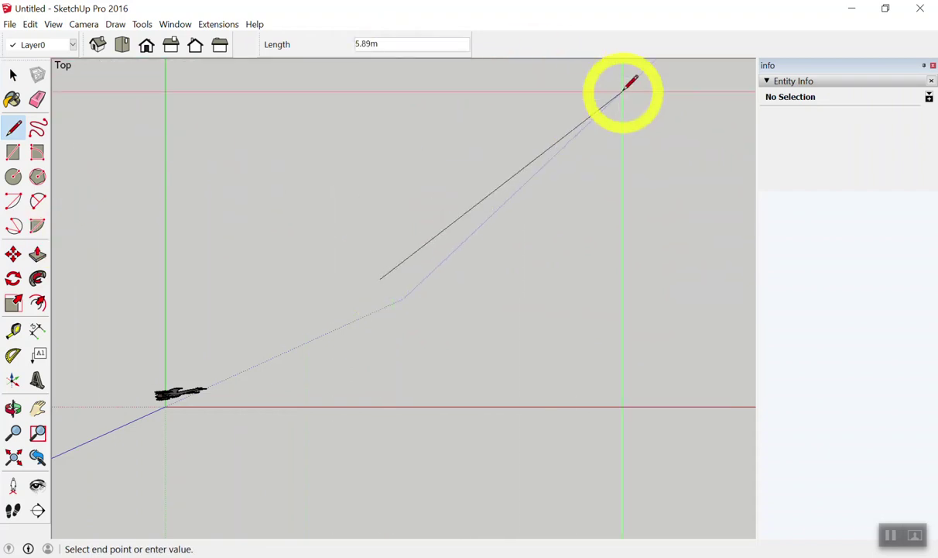
{"action": "key", "text": "Right"}
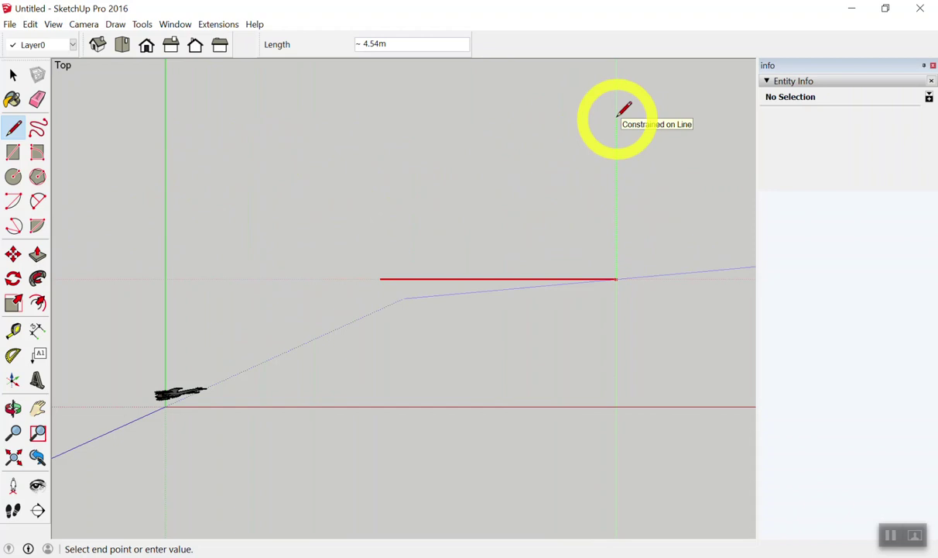
{"action": "key", "text": "Left"}
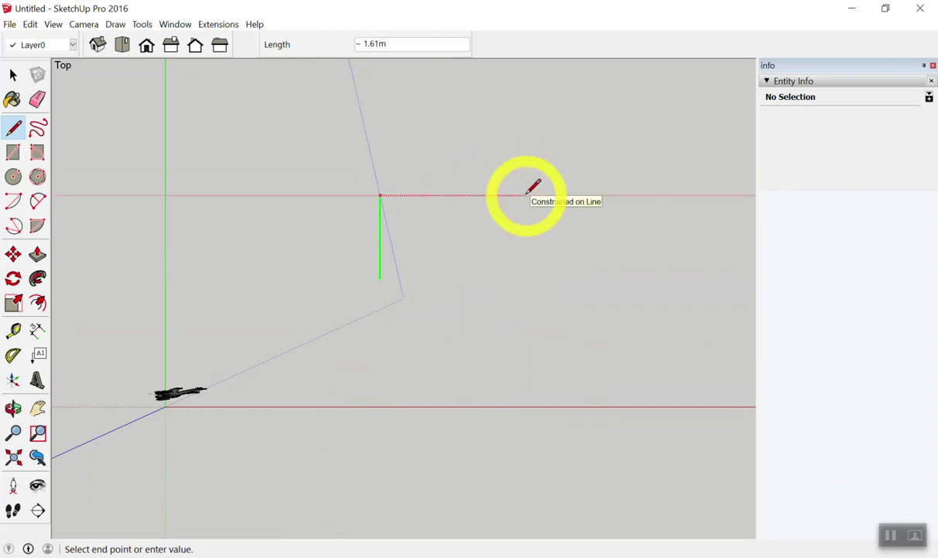
{"action": "key", "text": "Right"}
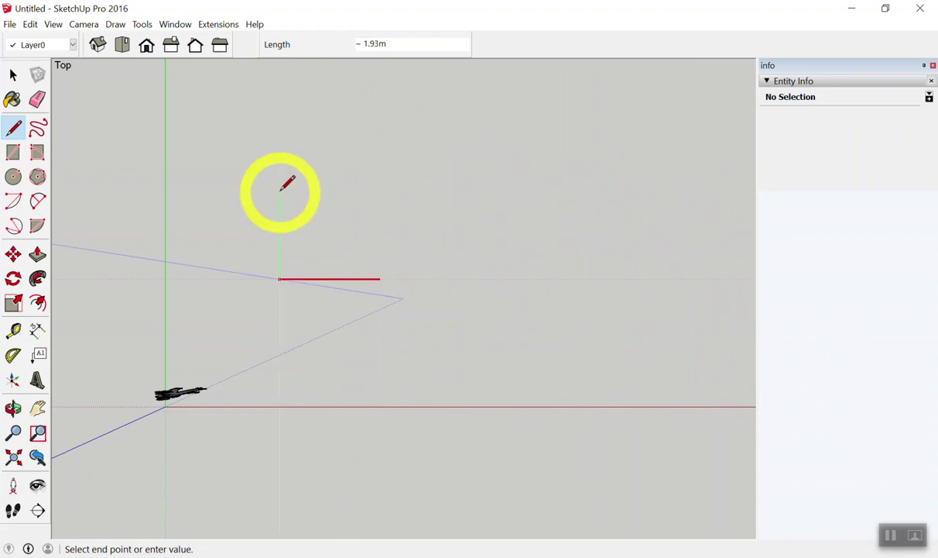
{"action": "key", "text": "Left"}
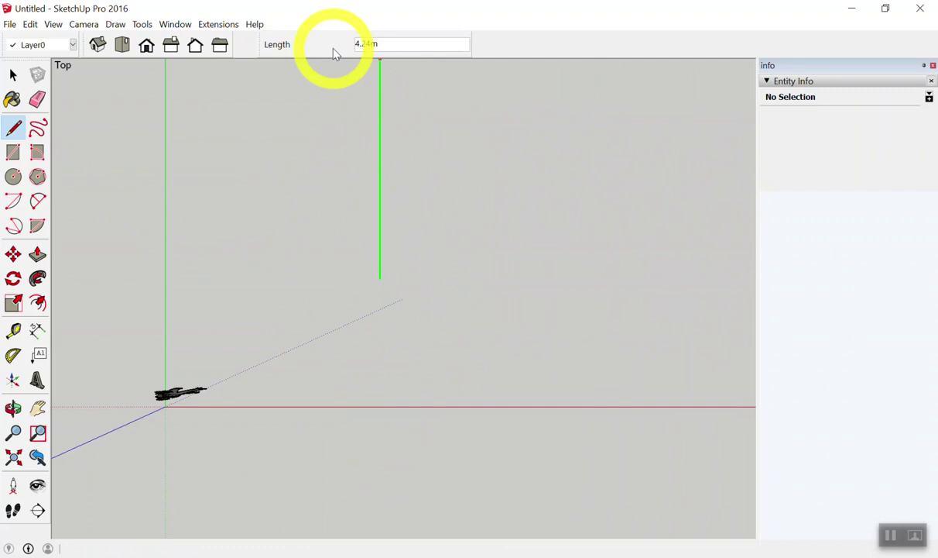
- Orbit to a tilted perspective to show the blue-axis edge, then return to Top view
{"action": "mouse_move", "coordinate": [503, 299]}
{"action": "middle_mouse_down"}
{"action": "mouse_move", "coordinate": [346, 160]}
{"action": "mouse_move", "coordinate": [536, 291]}
{"action": "mouse_move", "coordinate": [168, 203]}
{"action": "mouse_move", "coordinate": [302, 218]}
{"action": "mouse_move", "coordinate": [366, 199]}
{"action": "middle_mouse_up"}
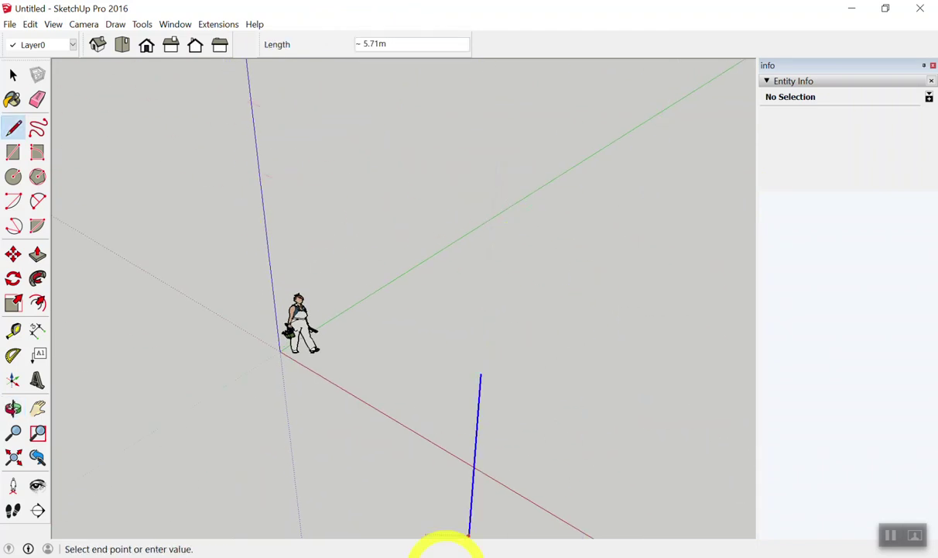
{"action": "scroll", "coordinate": [461, 144], "scroll_direction": "down", "scroll_amount": 2}
{"action": "scroll", "coordinate": [473, 133], "scroll_direction": "up", "scroll_amount": 2}
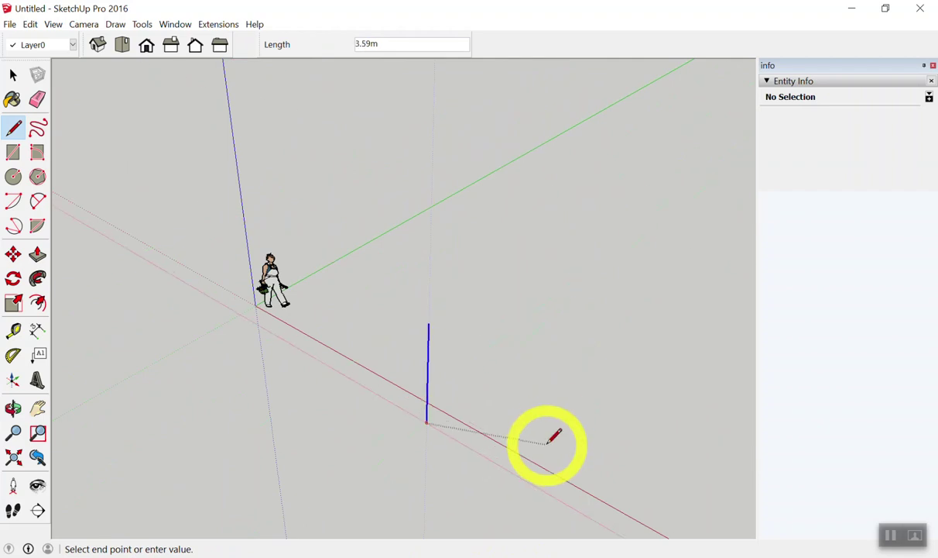
{"action": "scroll", "coordinate": [378, 124], "scroll_direction": "down", "scroll_amount": 2}
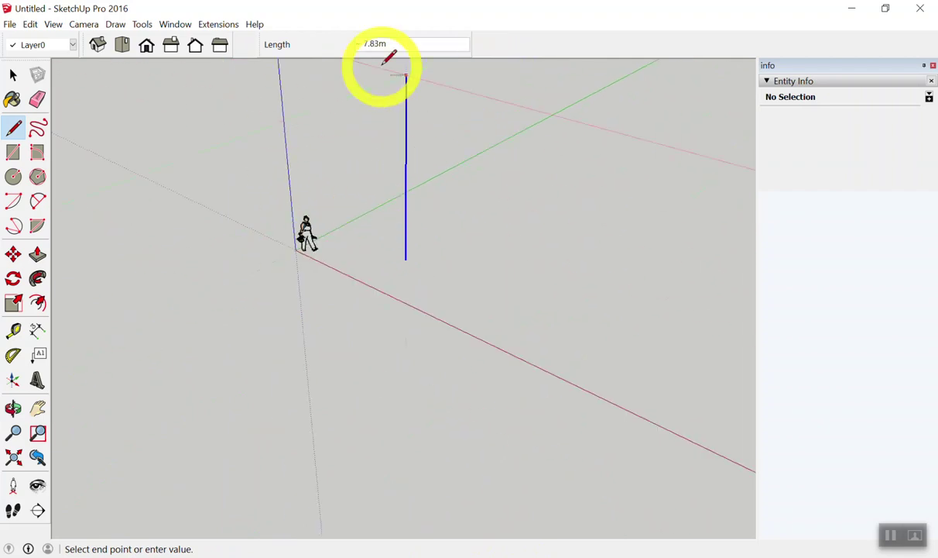
{"action": "left_click", "coordinate": [122, 46]}
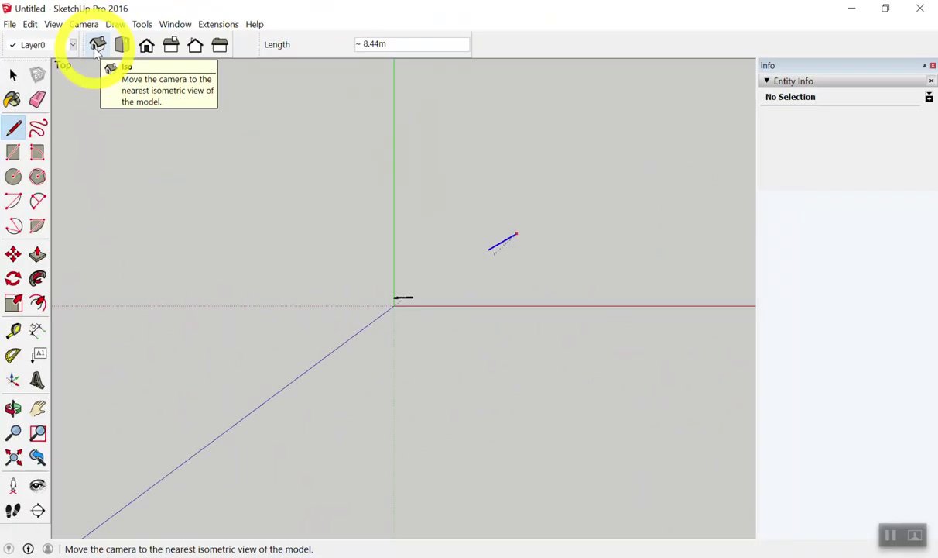
- In Iso view, lock the line to red, green, then blue axes and discard it
{"action": "left_click", "coordinate": [96, 45]}
{"action": "key", "text": "Right"}
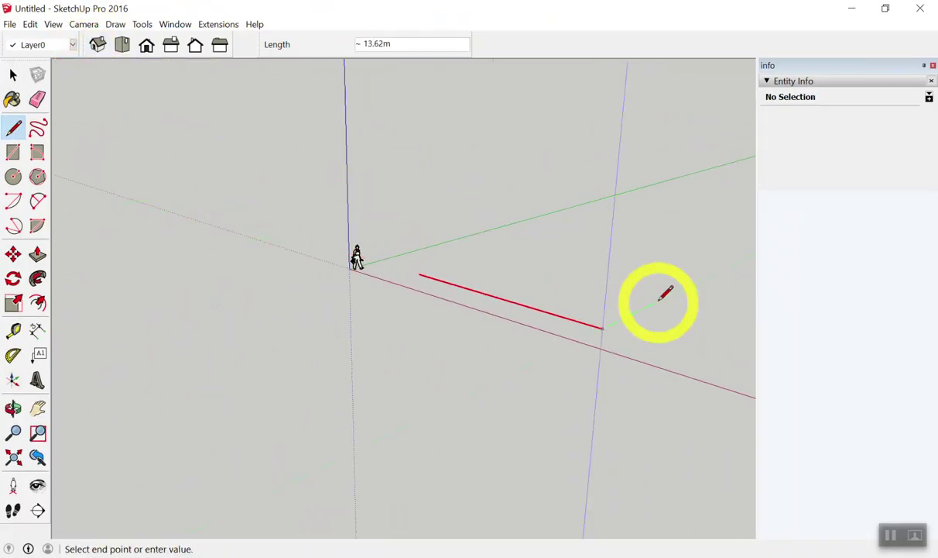
{"action": "scroll", "coordinate": [585, 277], "scroll_direction": "up", "scroll_amount": 3}
{"action": "key", "text": "Left"}
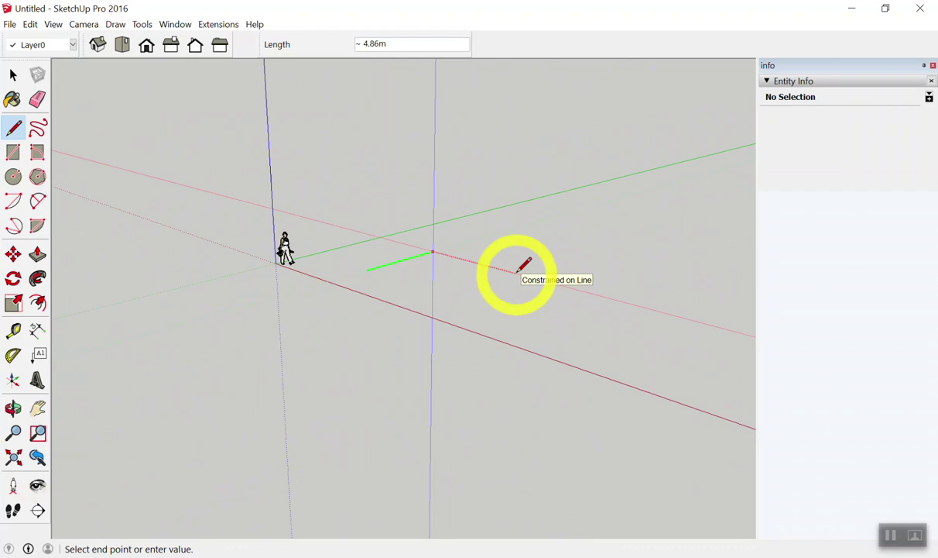
{"action": "key", "text": "Up"}
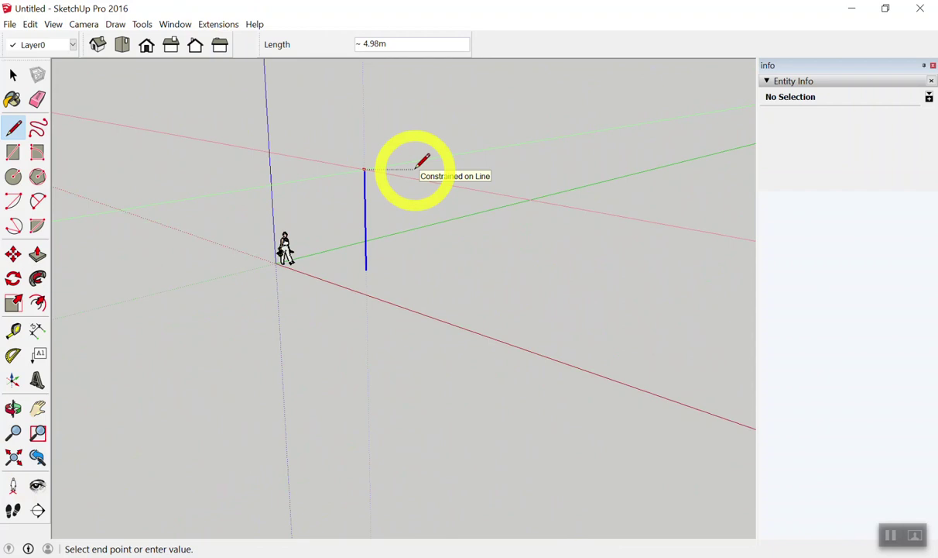
{"action": "key", "text": "space"}
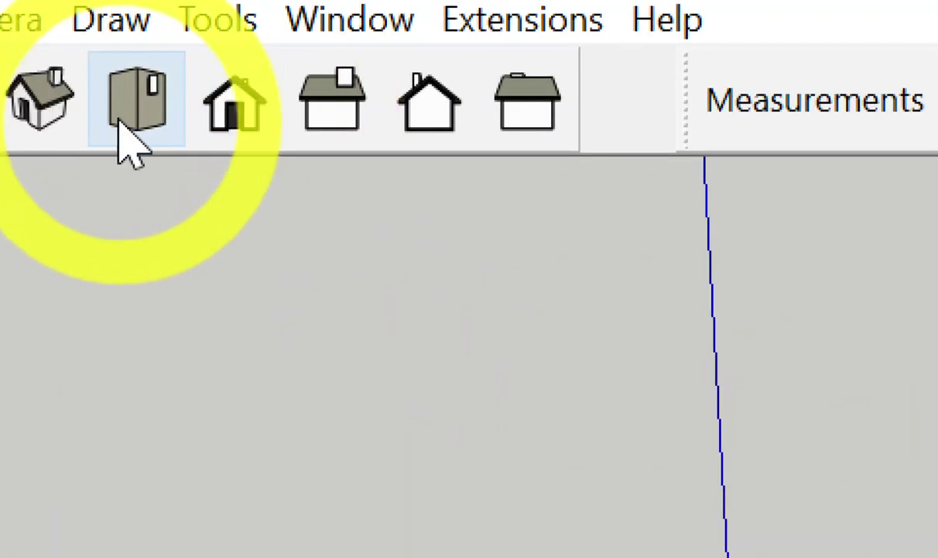
- Cycle through Front, Iso, Top and Iso views, then orbit until the origin sits upper left
{"action": "left_click", "coordinate": [120, 123]}
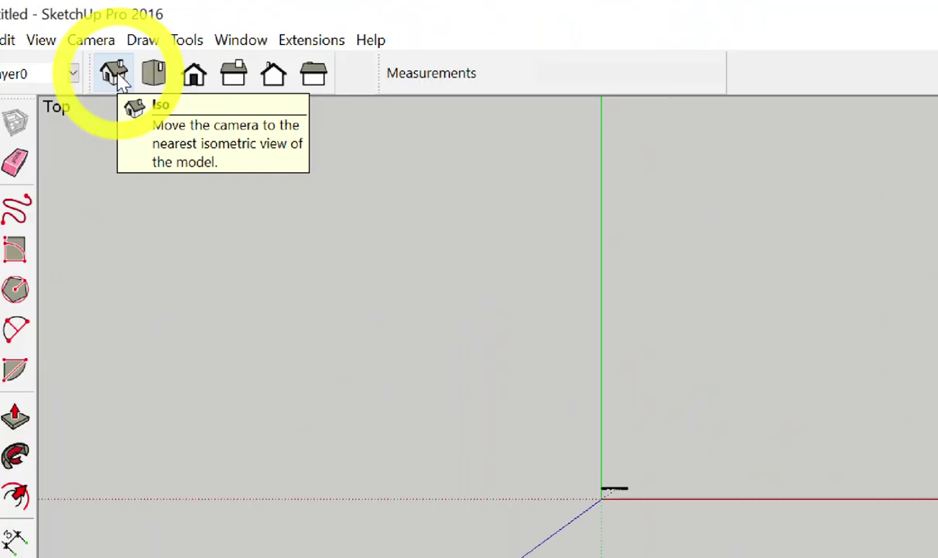
{"action": "left_click", "coordinate": [120, 108]}
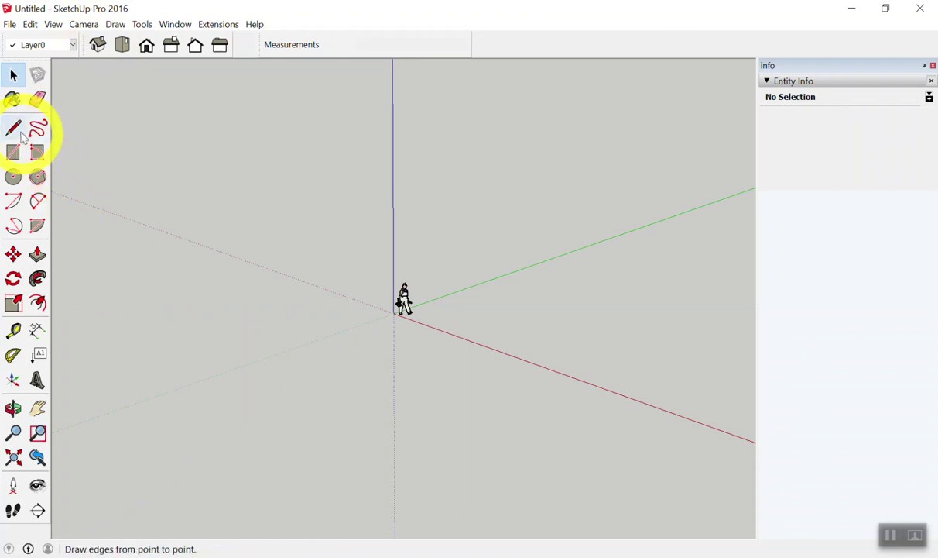
{"action": "left_click", "coordinate": [121, 44]}
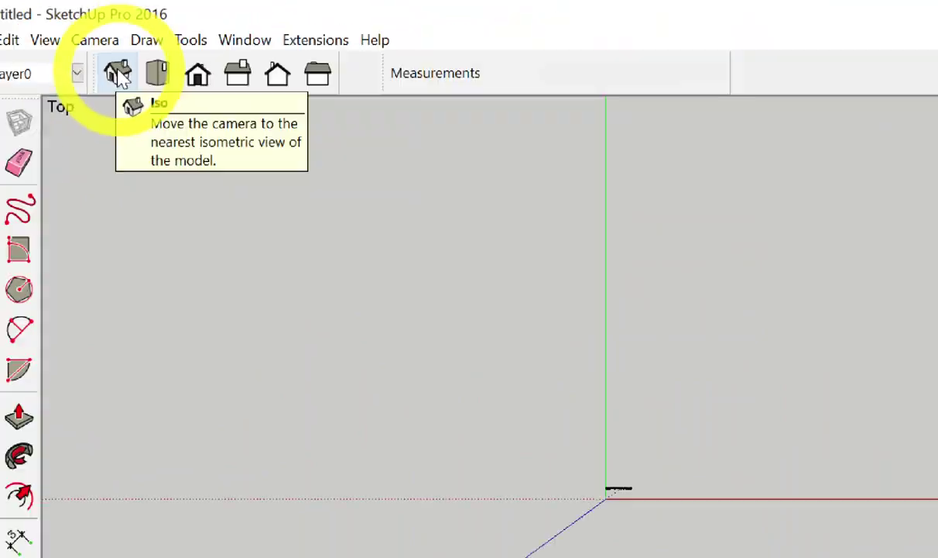
{"action": "left_click", "coordinate": [120, 58]}
{"action": "middle_click_drag", "start_coordinate": [389, 237], "coordinate": [542, 198]}
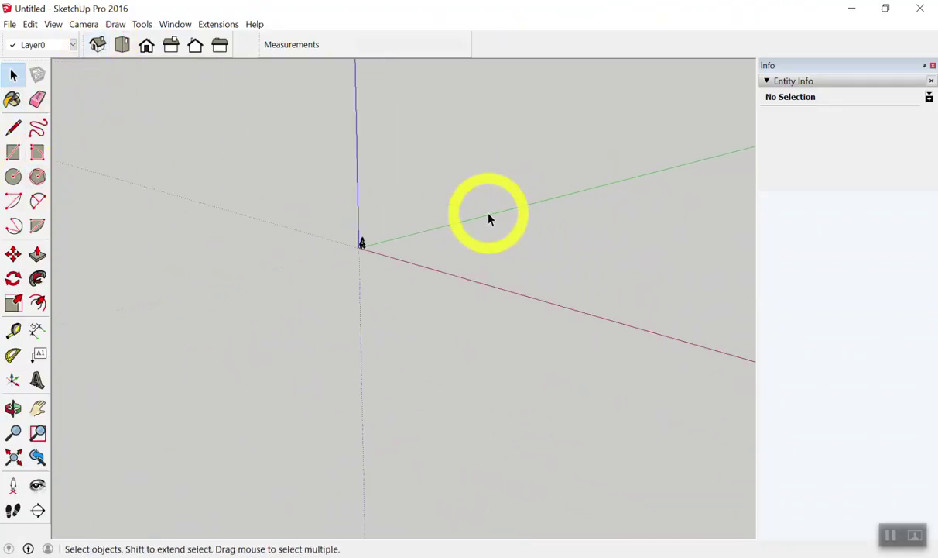
{"action": "mouse_move", "coordinate": [475, 188]}
{"action": "middle_mouse_down"}
{"action": "mouse_move", "coordinate": [514, 345]}
{"action": "mouse_move", "coordinate": [548, 206]}
{"action": "mouse_move", "coordinate": [317, 142]}
{"action": "mouse_move", "coordinate": [237, 210]}
{"action": "middle_mouse_up"}
{"action": "middle_click_drag", "start_coordinate": [302, 271], "coordinate": [444, 333]}
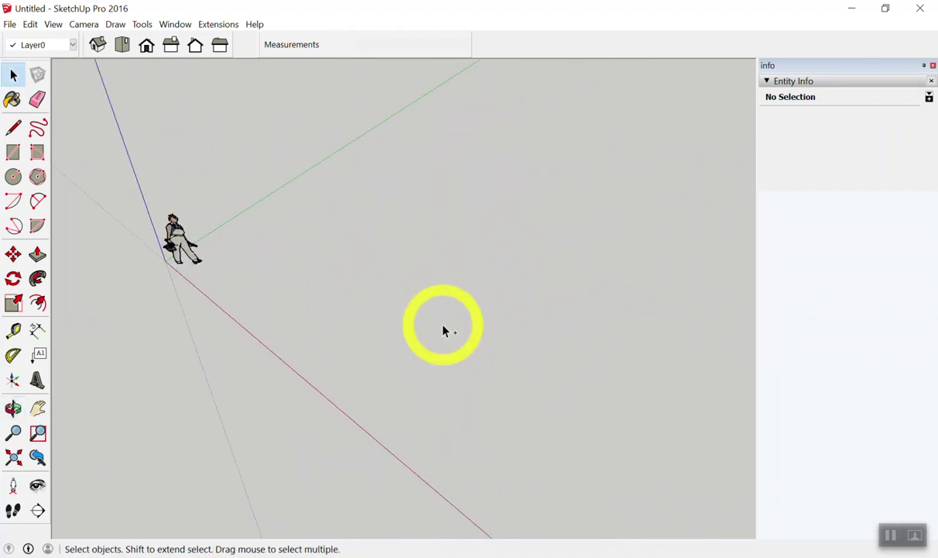
- Start a new line just right of the scale figure, orbiting the view slightly
{"action": "left_click", "coordinate": [443, 331]}
{"action": "key", "text": "l"}
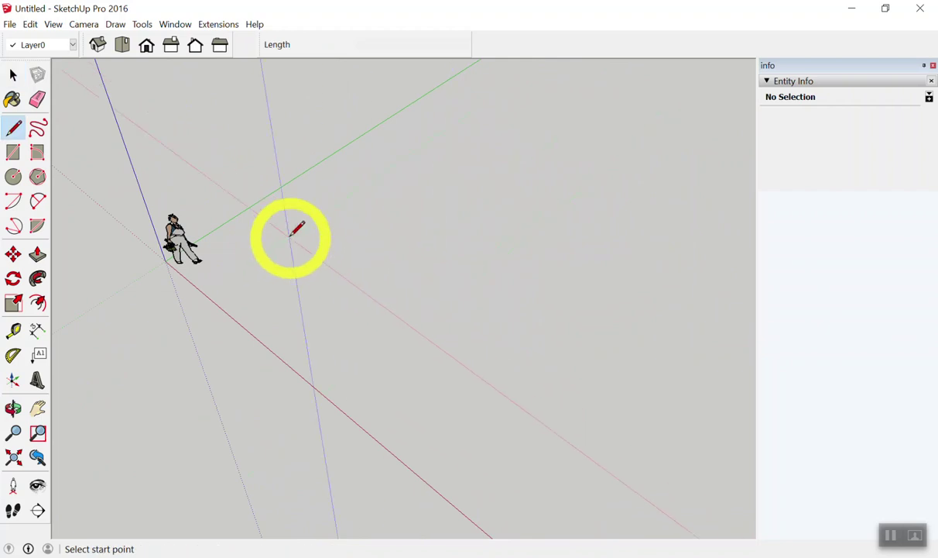
{"action": "left_click", "coordinate": [303, 256]}
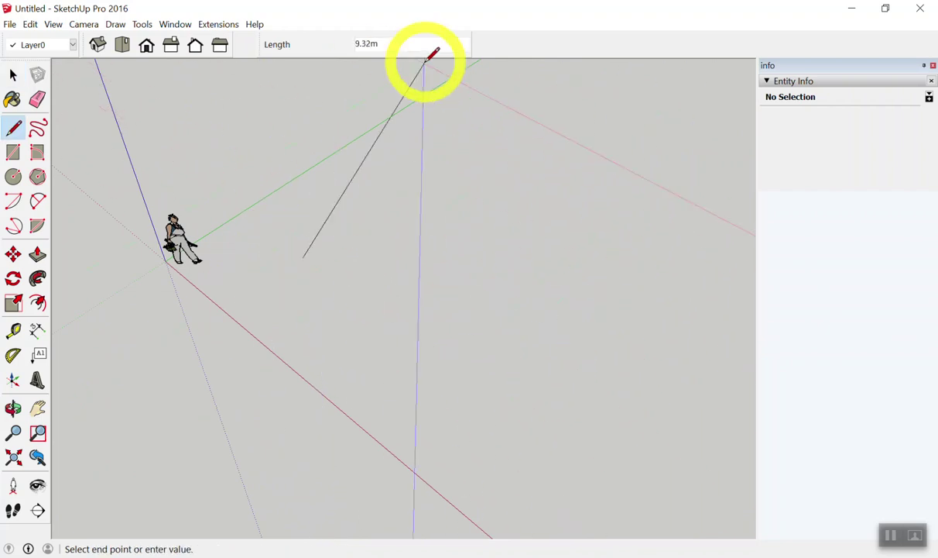
{"action": "middle_click_drag", "start_coordinate": [480, 138], "coordinate": [482, 93]}
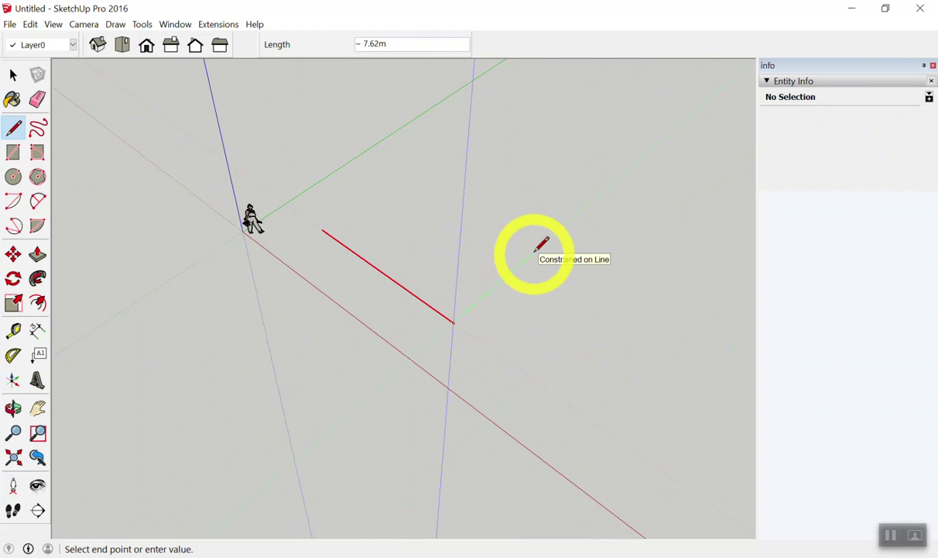
- Lock the edge to the green, then blue, then red axis
{"action": "key", "text": "Left"}
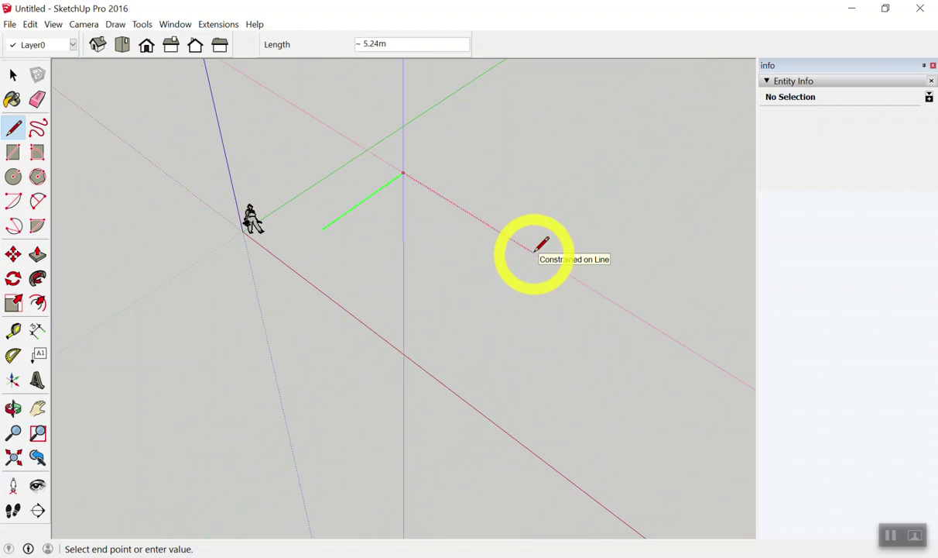
{"action": "key", "text": "Right"}
{"action": "key", "text": "Left"}
{"action": "key", "text": "Up"}
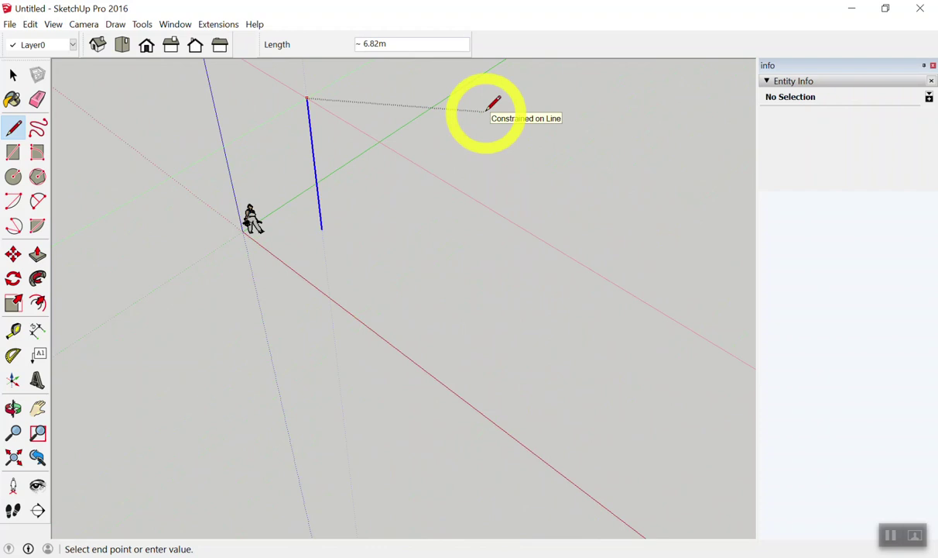
{"action": "key", "text": "Left"}
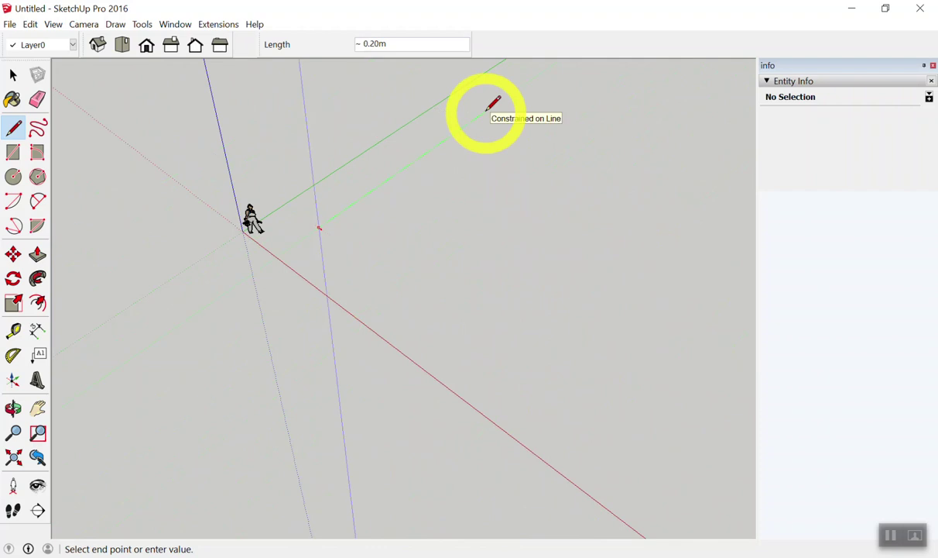
{"action": "key", "text": "Right"}
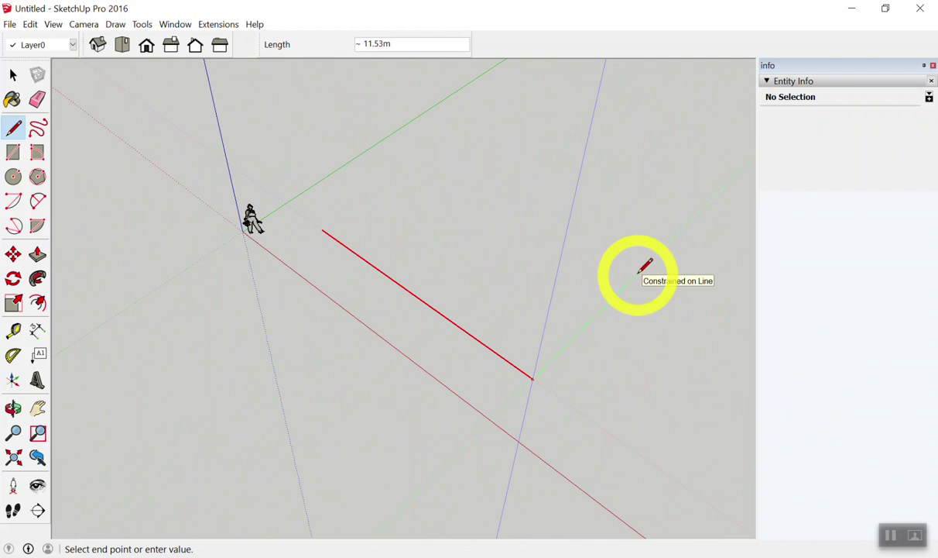
- Commit a 2 m edge along the red axis, then undo it and return to Select
{"action": "type", "text": "2"}
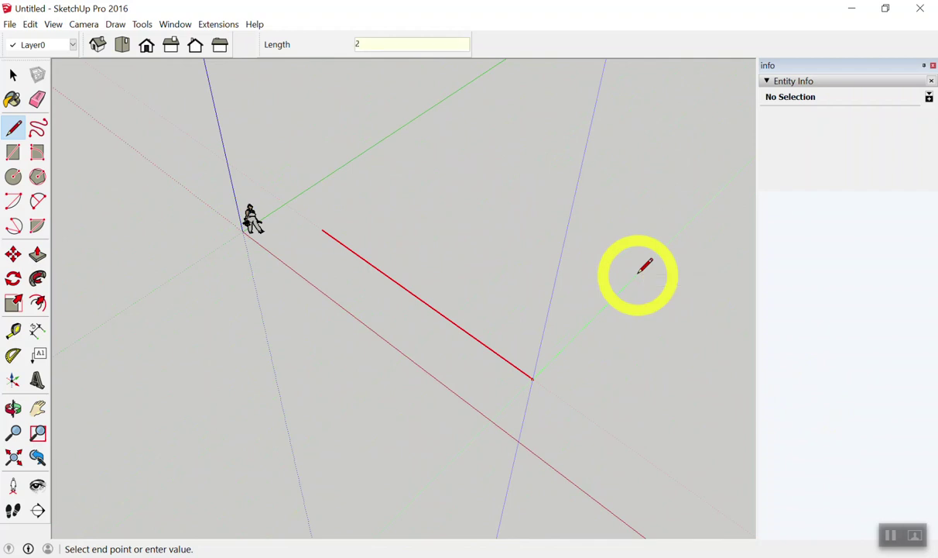
{"action": "type", "text": "2"}
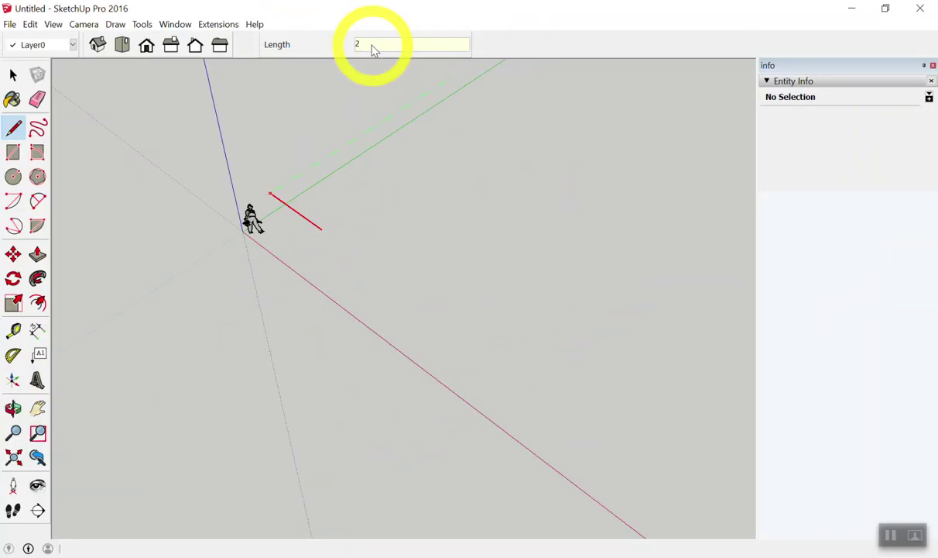
{"action": "type", "text": "2"}
{"action": "key", "text": "Return"}
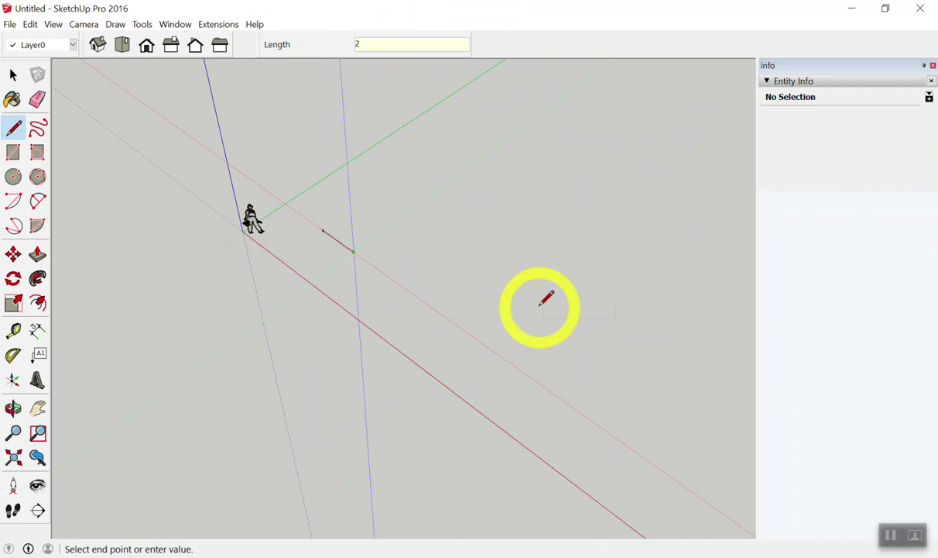
{"action": "key", "text": "ctrl+z"}
{"action": "key", "text": "space"}
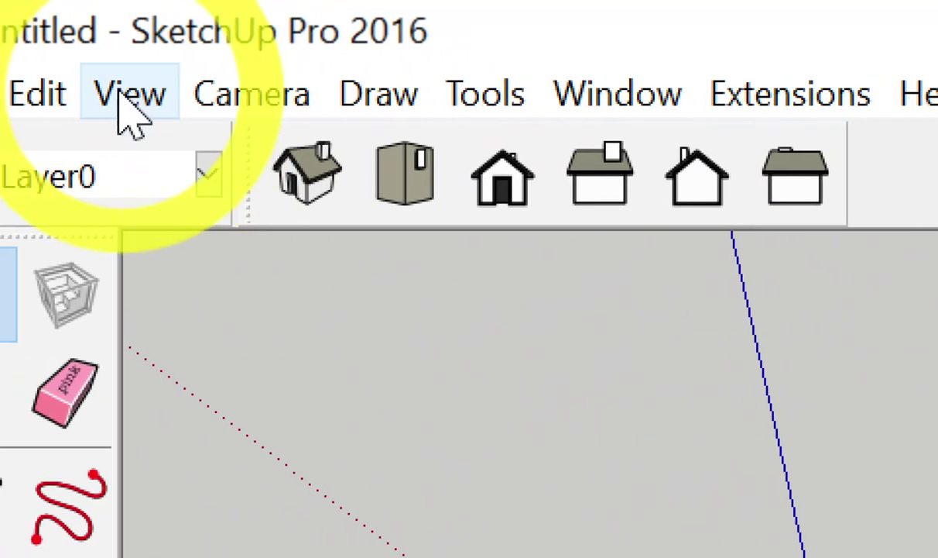
- Open the Toolbars list from the View menu and scroll through it
{"action": "left_click", "coordinate": [122, 107]}
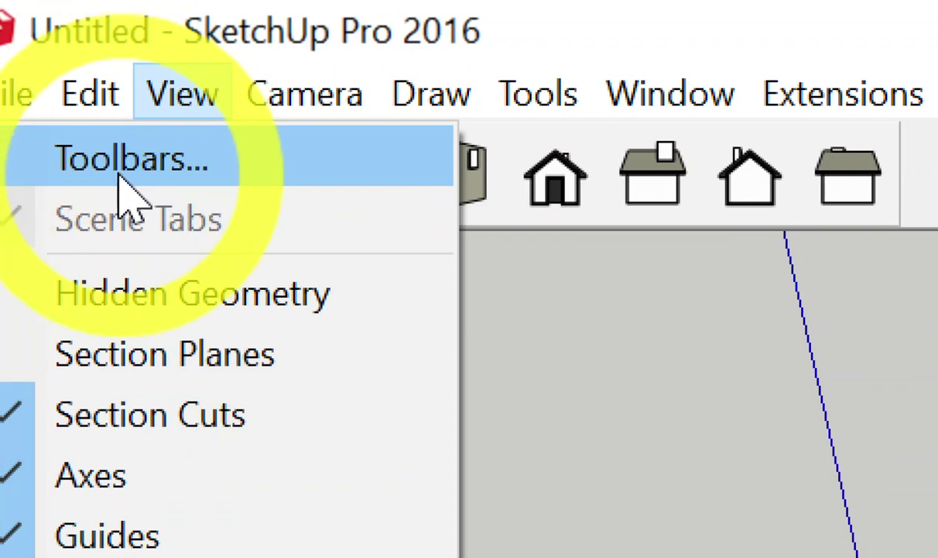
{"action": "left_click", "coordinate": [208, 160]}
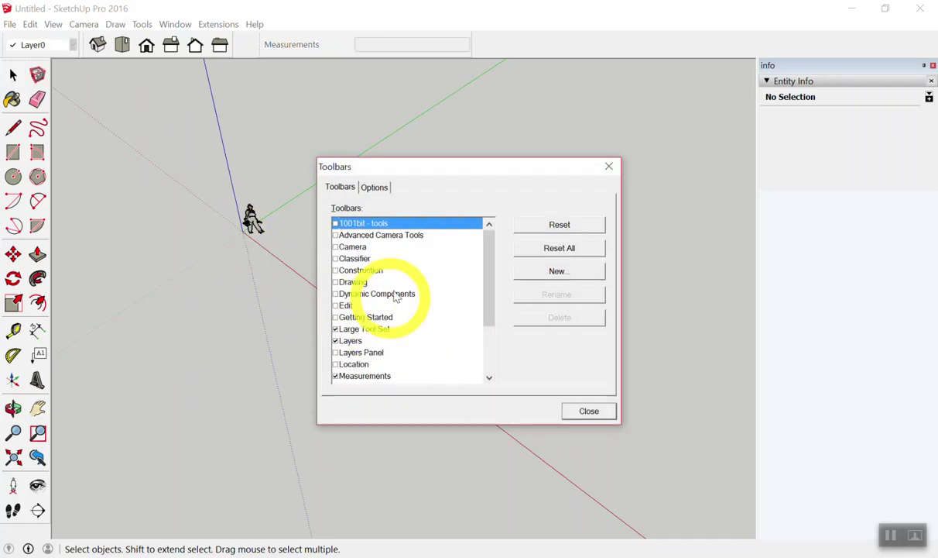
{"action": "left_click", "coordinate": [348, 192]}
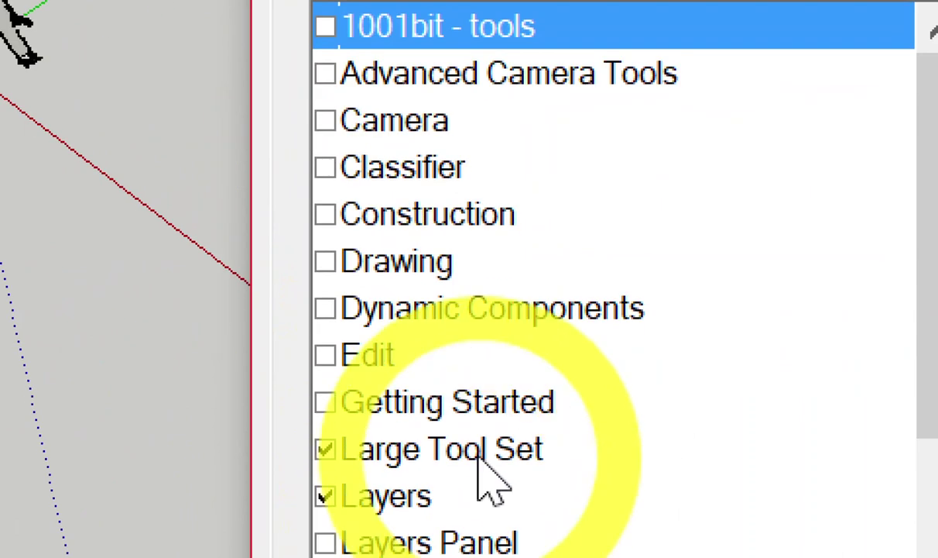
{"action": "scroll", "coordinate": [478, 461], "scroll_direction": "down", "scroll_amount": 3}
{"action": "scroll", "coordinate": [507, 447], "scroll_direction": "up", "scroll_amount": 3}
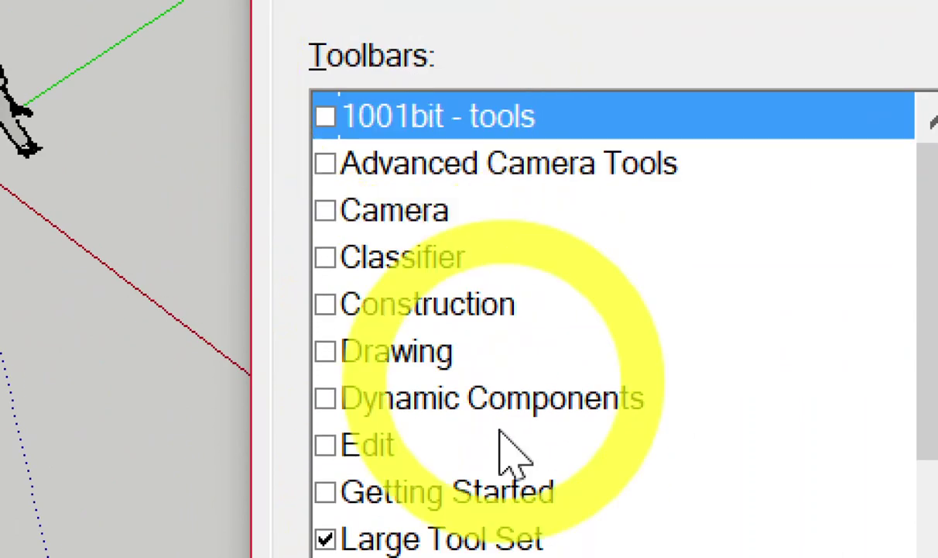
{"action": "scroll", "coordinate": [558, 480], "scroll_direction": "down", "scroll_amount": 3}
{"action": "scroll", "coordinate": [608, 503], "scroll_direction": "down", "scroll_amount": 1}
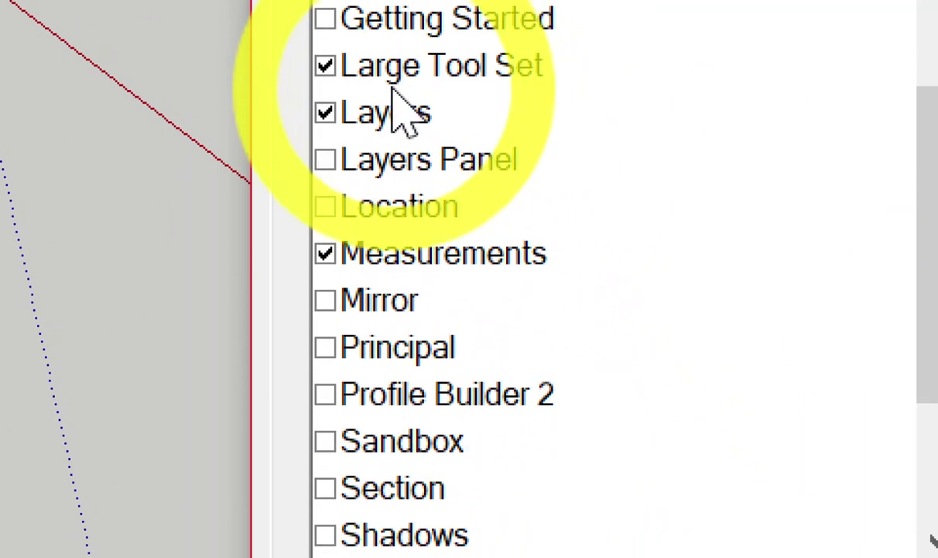
- Confirm the Measurements and Views toolbars are ticked, then close the list
{"action": "left_click", "coordinate": [395, 84]}
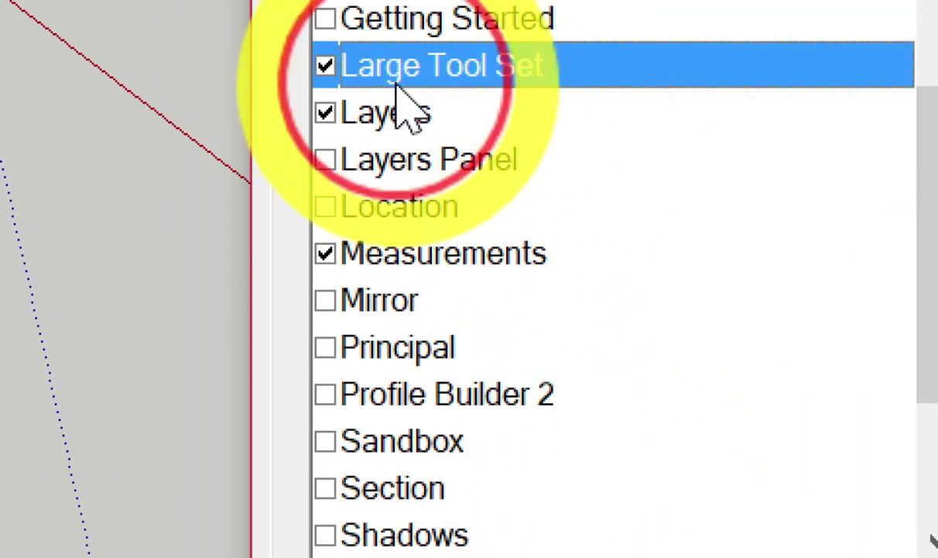
{"action": "left_click", "coordinate": [401, 128]}
{"action": "left_click", "coordinate": [428, 260]}
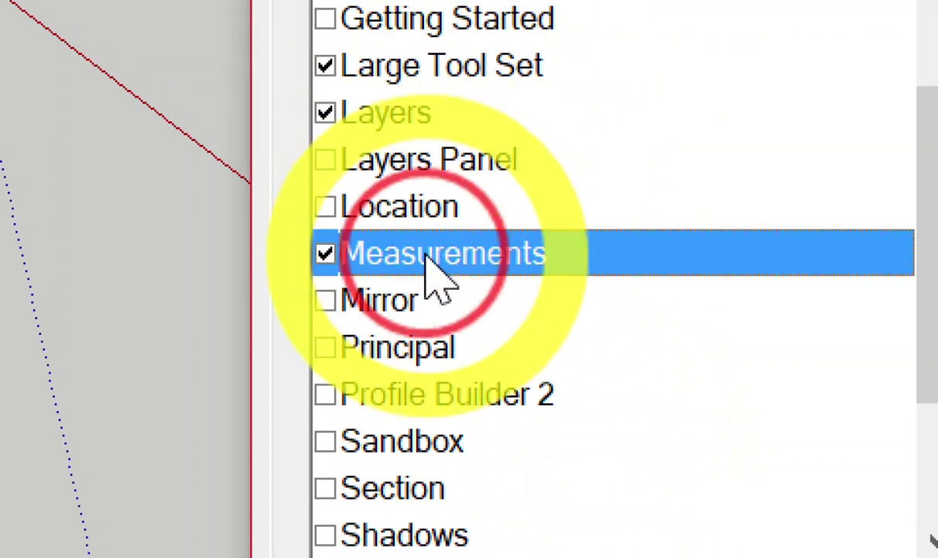
{"action": "left_click", "coordinate": [426, 257]}
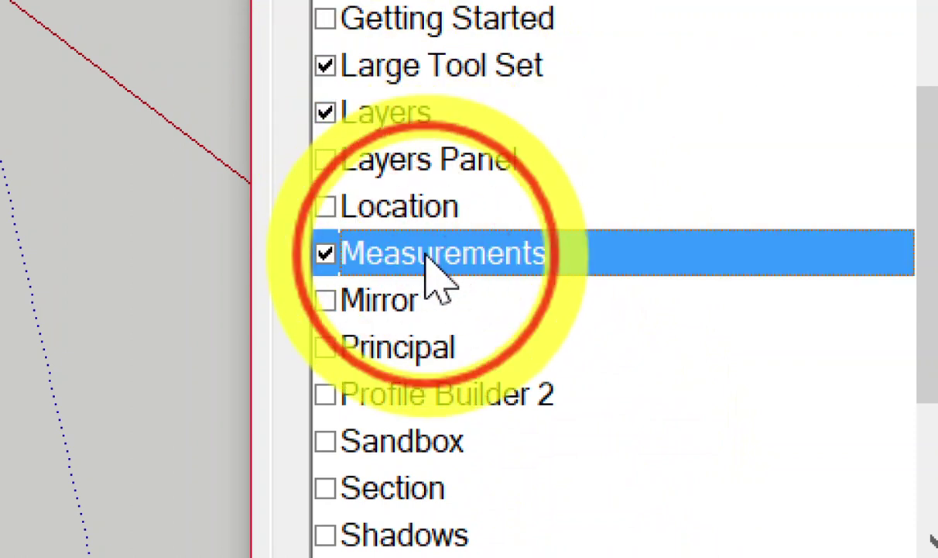
{"action": "left_click", "coordinate": [427, 258]}
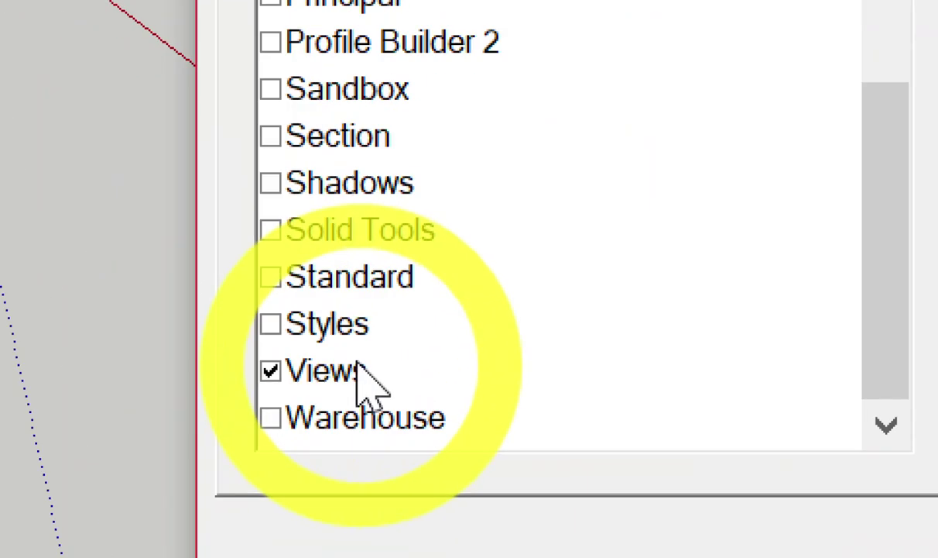
{"action": "left_click", "coordinate": [375, 365]}
{"action": "left_click", "coordinate": [585, 409]}
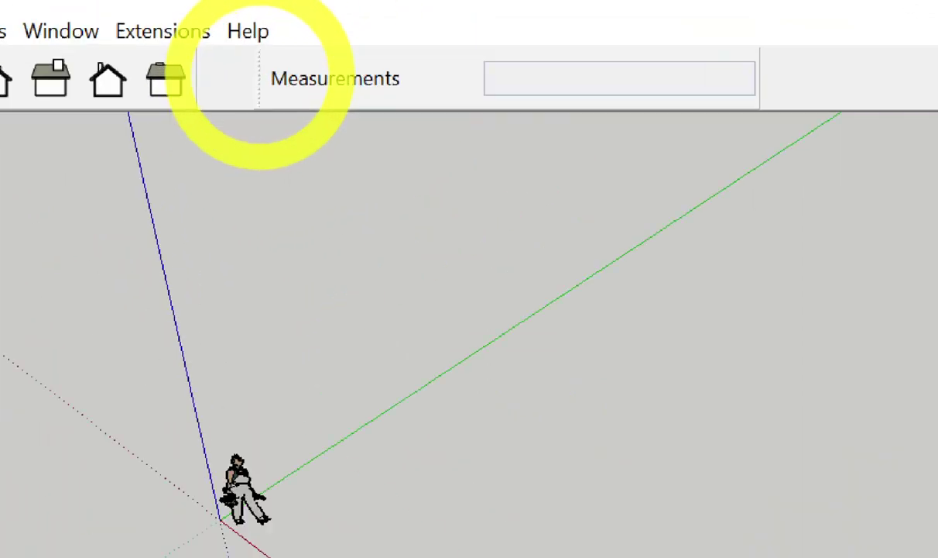
- Undock the Measurements toolbar and dock it beside the Views toolbar
{"action": "mouse_move", "coordinate": [258, 77]}
{"action": "left_mouse_down"}
{"action": "mouse_move", "coordinate": [595, 555]}
{"action": "mouse_move", "coordinate": [622, 544]}
{"action": "mouse_move", "coordinate": [298, 54]}
{"action": "mouse_move", "coordinate": [300, 68]}
{"action": "left_mouse_up"}
{"action": "mouse_move", "coordinate": [324, 149]}
{"action": "middle_mouse_down"}
{"action": "mouse_move", "coordinate": [331, 205]}
{"action": "mouse_move", "coordinate": [277, 122]}
{"action": "mouse_move", "coordinate": [178, 115]}
{"action": "mouse_move", "coordinate": [293, 151]}
{"action": "mouse_move", "coordinate": [320, 182]}
{"action": "mouse_move", "coordinate": [308, 170]}
{"action": "middle_mouse_up"}
- Draw an edge locked to the red axis and commit it at 5 m
{"action": "key", "text": "l"}
{"action": "left_click", "coordinate": [283, 241]}
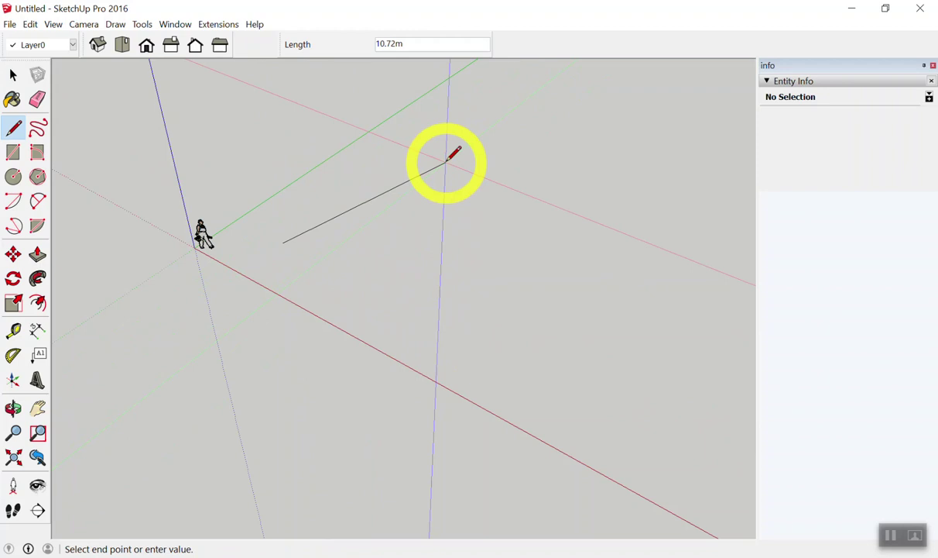
{"action": "key", "text": "Right"}
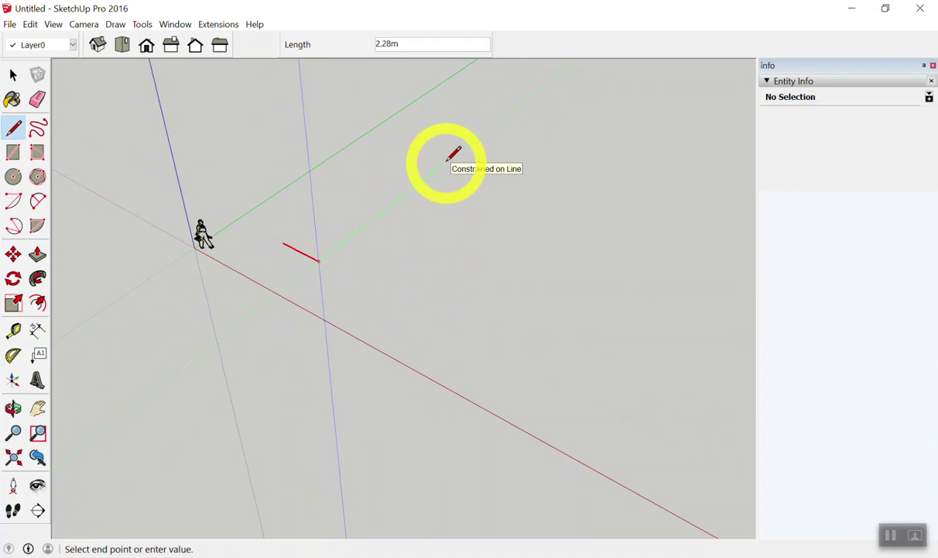
{"action": "type", "text": "5"}
{"action": "key", "text": "Return"}
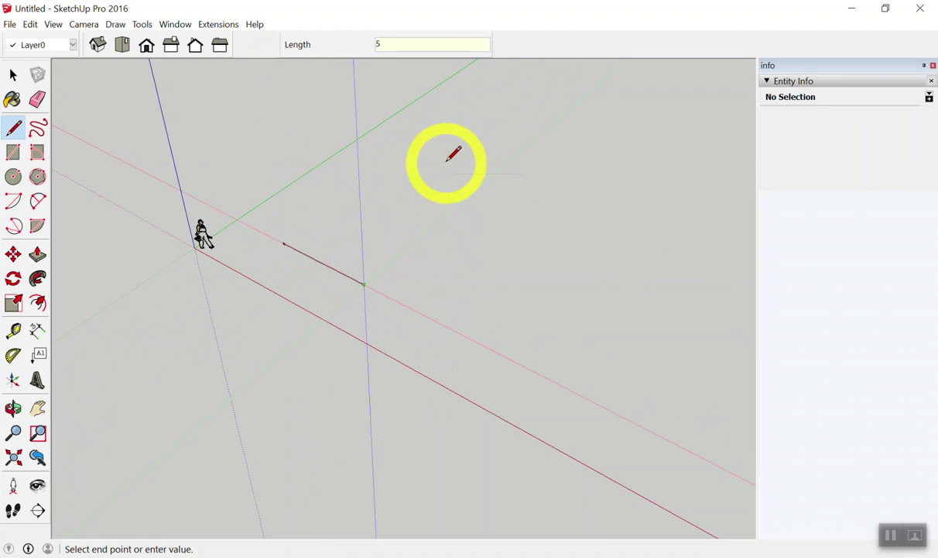
- Change the edge length to 10, 15, 1, then finally 6 m, and stop drawing
{"action": "type", "text": "10"}
{"action": "key", "text": "Return"}
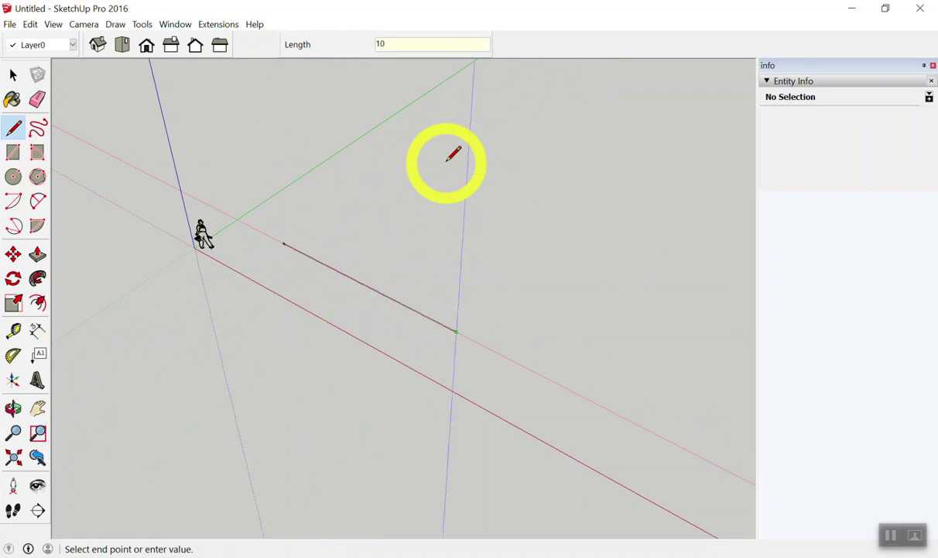
{"action": "type", "text": "15"}
{"action": "key", "text": "Return"}
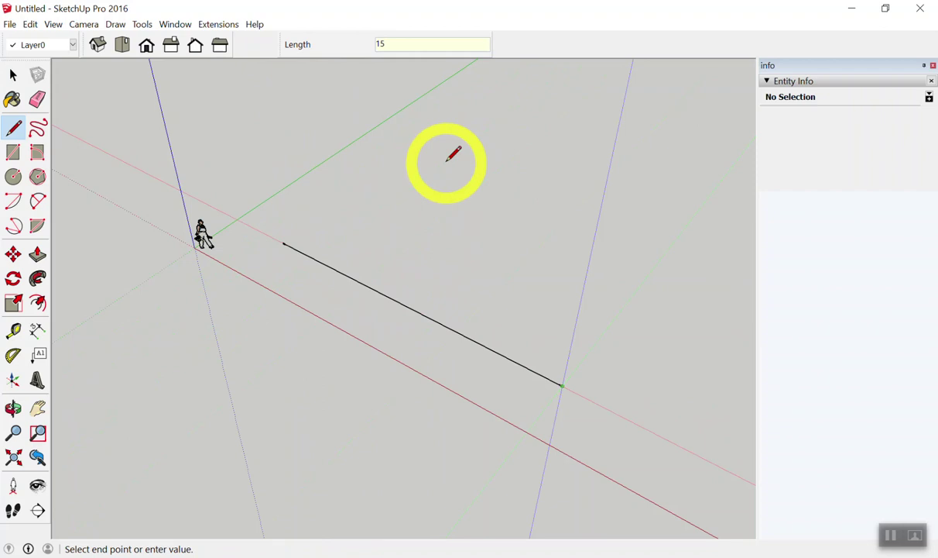
{"action": "type", "text": "1"}
{"action": "key", "text": "Return"}
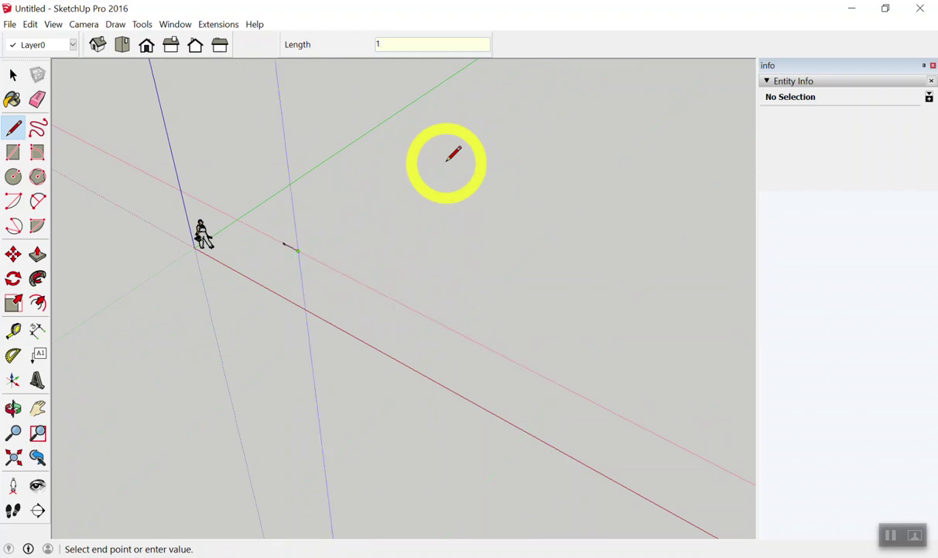
{"action": "type", "text": "6"}
{"action": "key", "text": "Return"}
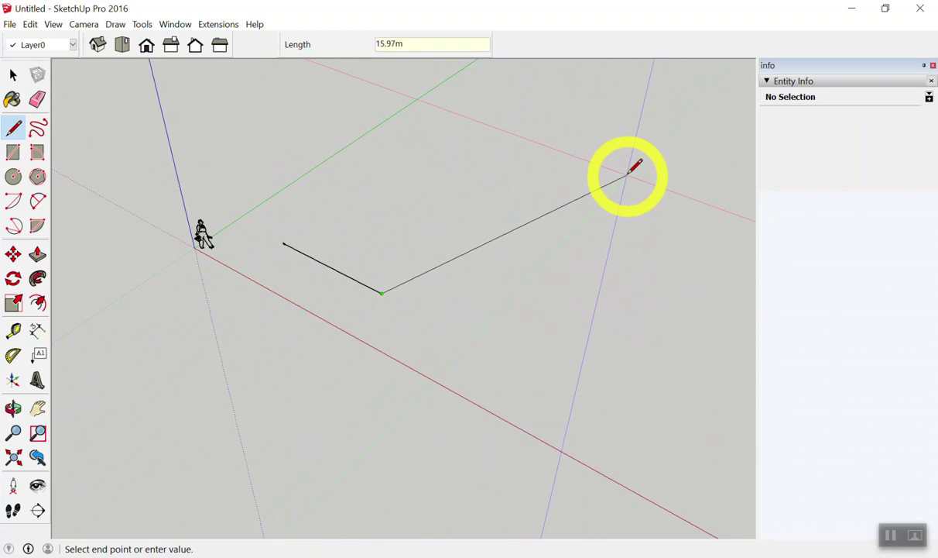
{"action": "key", "text": "space"}
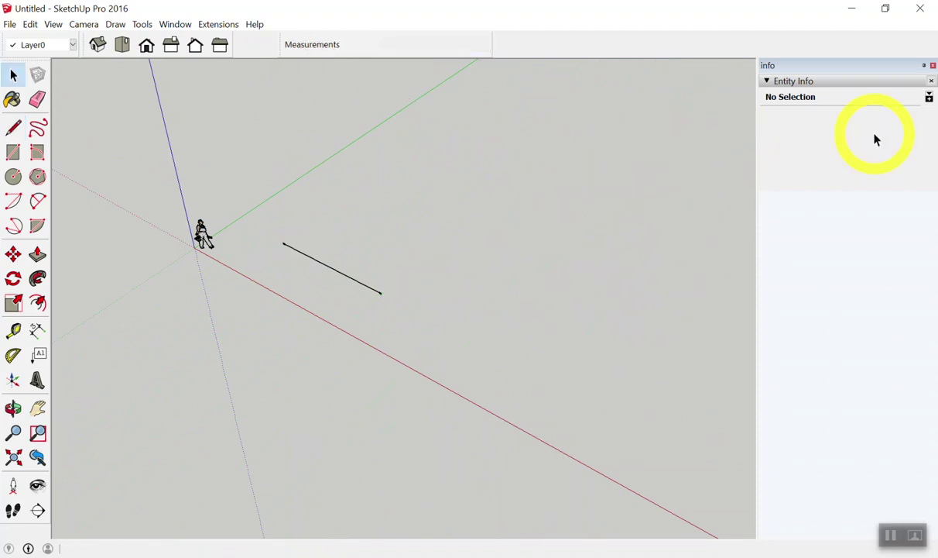